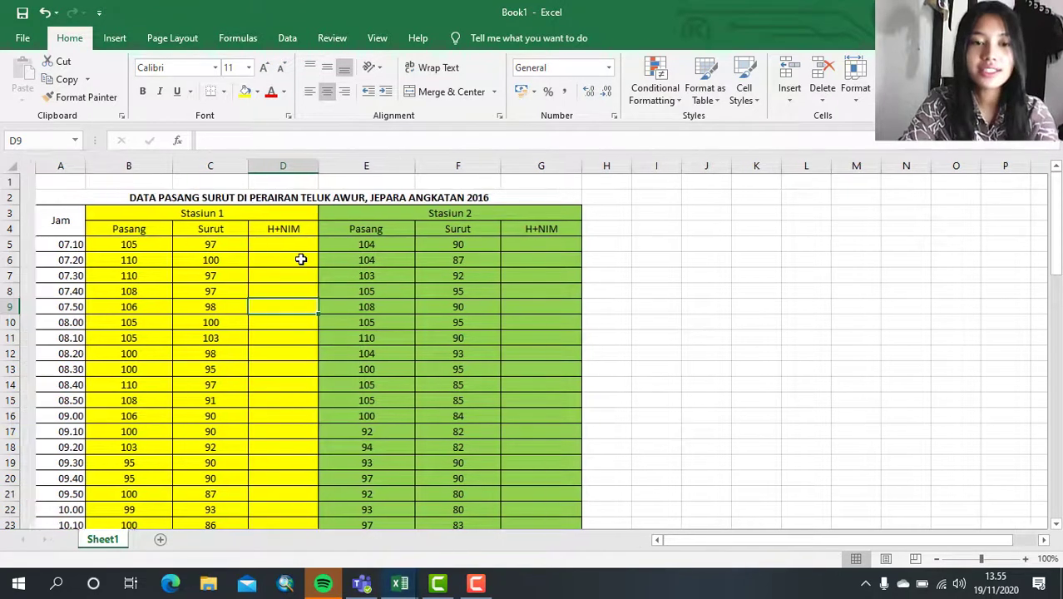
- Center the Jam time values in column A
left_click(51, 166)
left_click(327, 91)
left_click(201, 291)
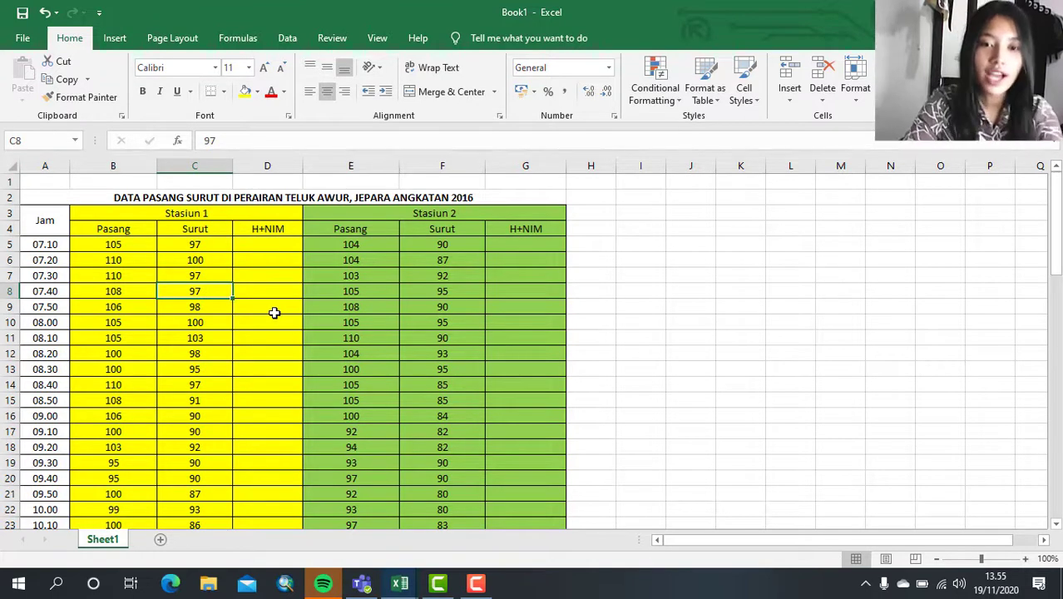
- Examine the Pasang, Surut and H+NIM columns of both stations and the total and MSL rows below the data
left_click(273, 228)
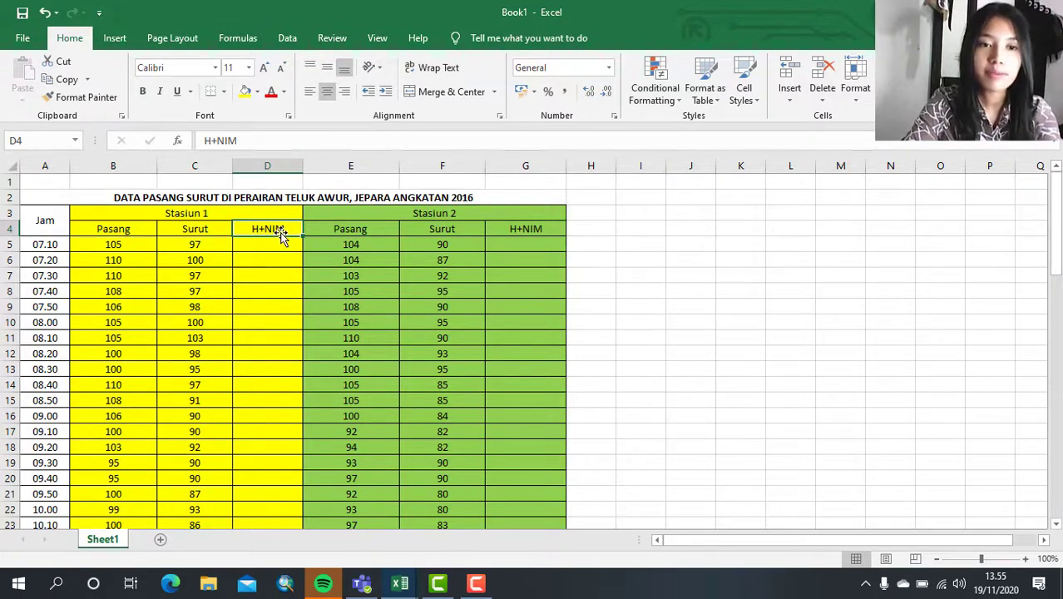
double_click(109, 244)
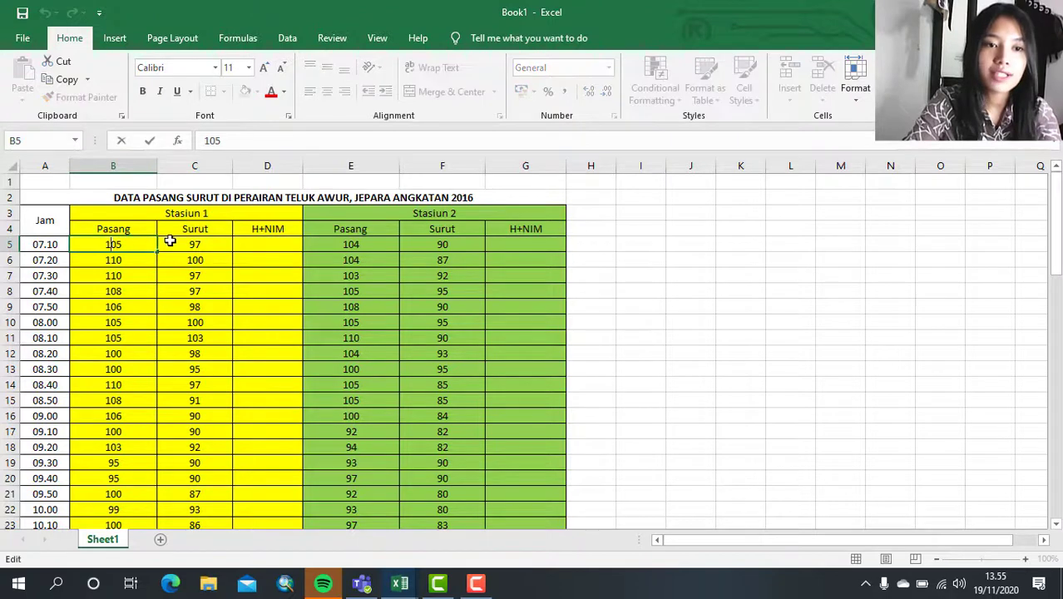
left_click(200, 257)
left_click(206, 234)
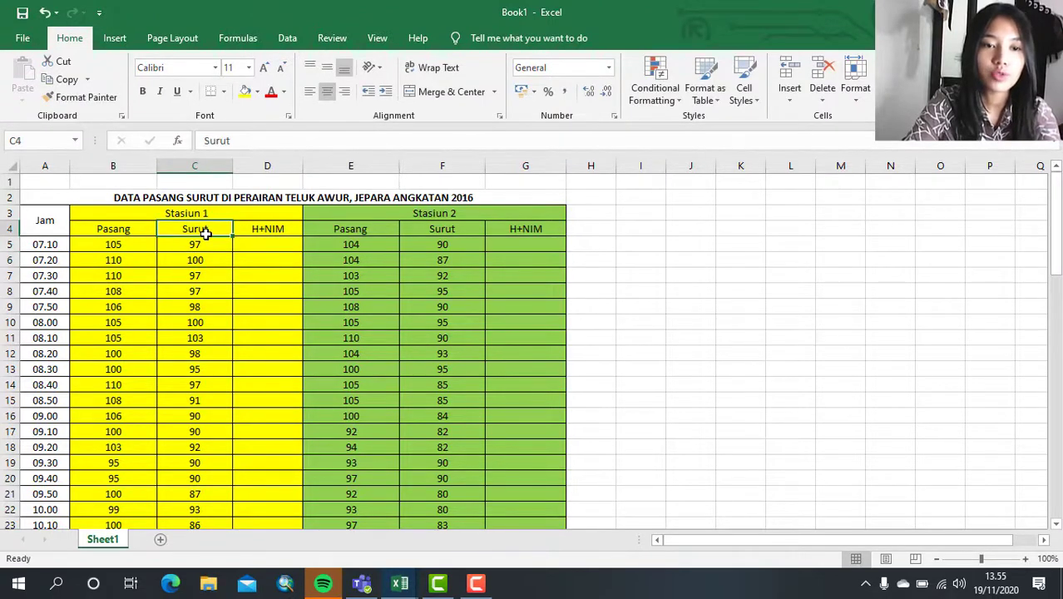
left_click(209, 242)
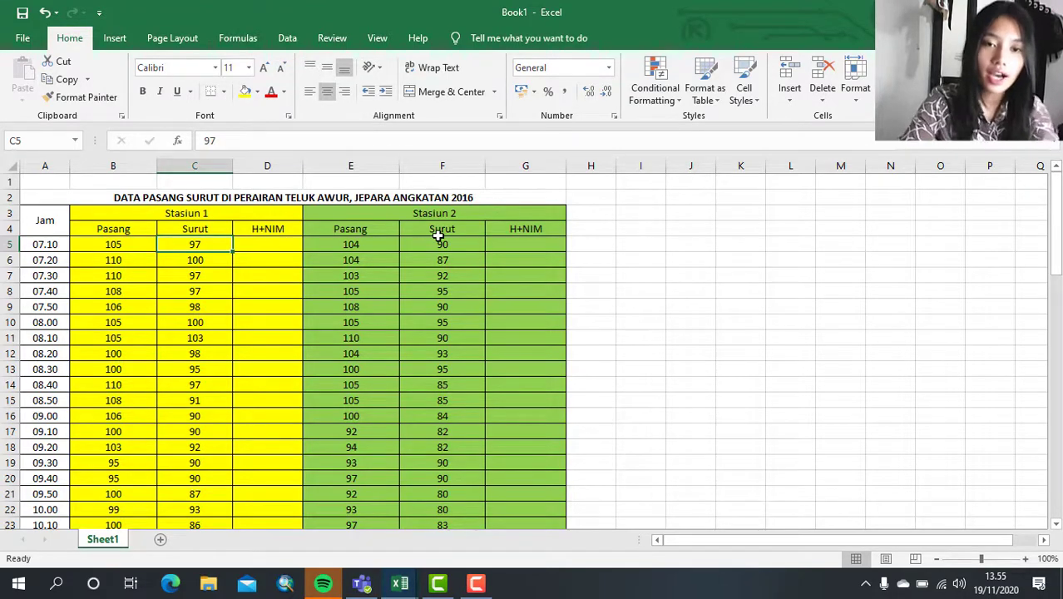
scroll(438, 236, "down", 20)
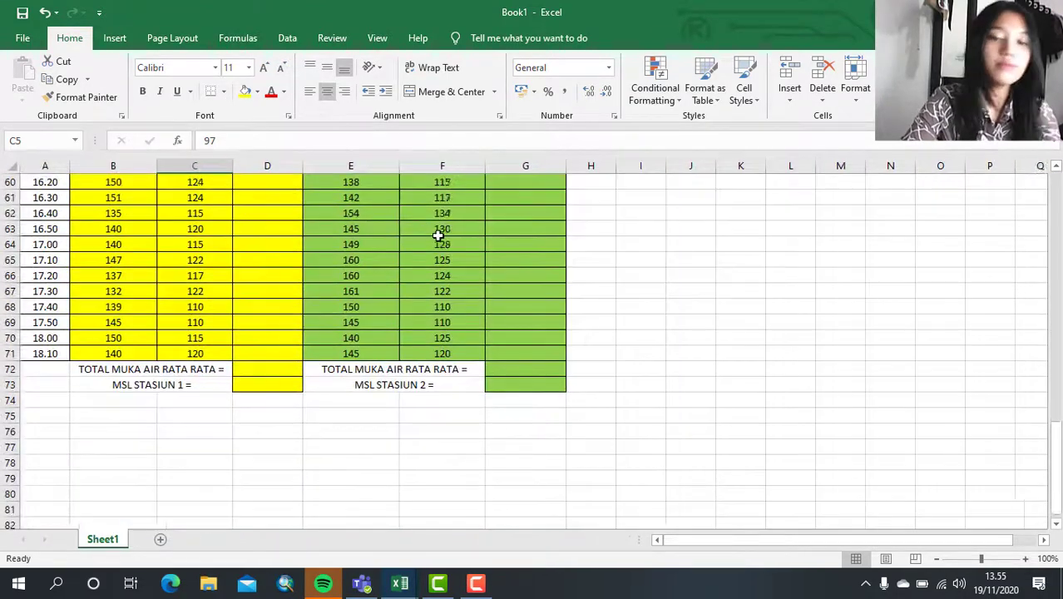
left_click(125, 368)
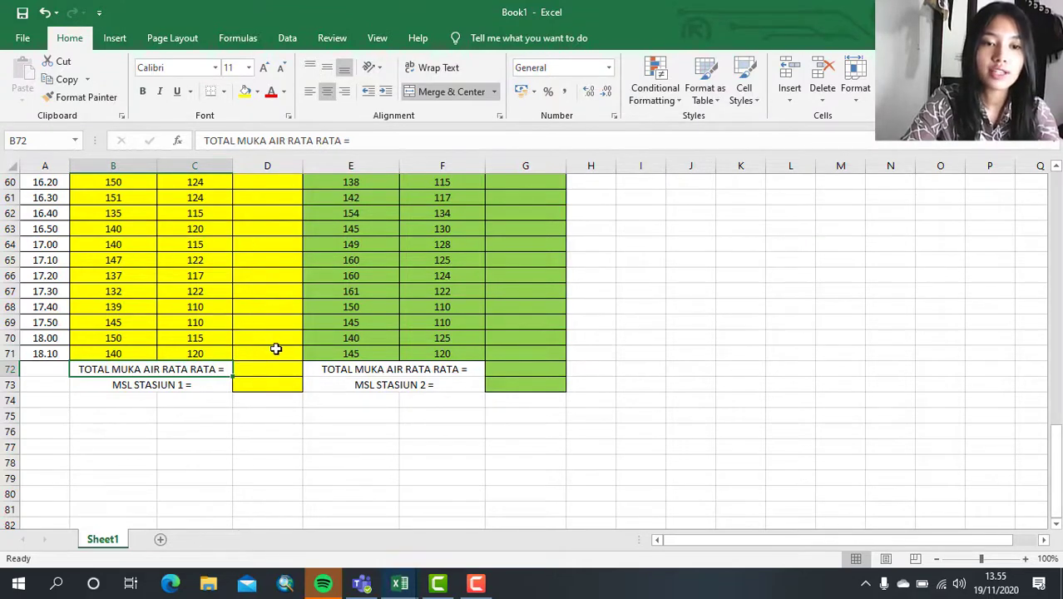
left_click(146, 384)
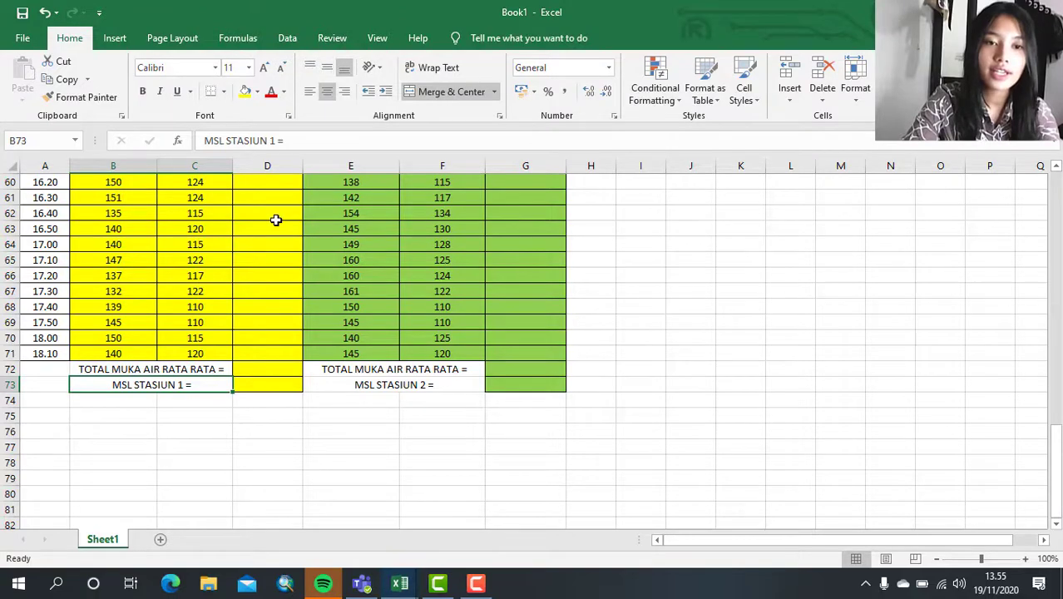
scroll(276, 219, "up", 20)
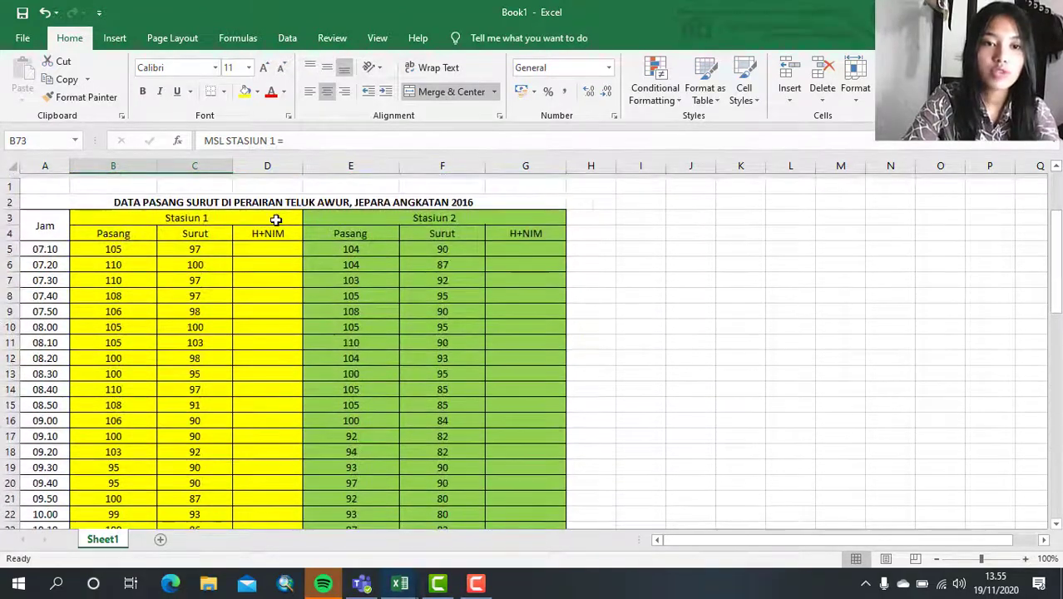
left_click(267, 241)
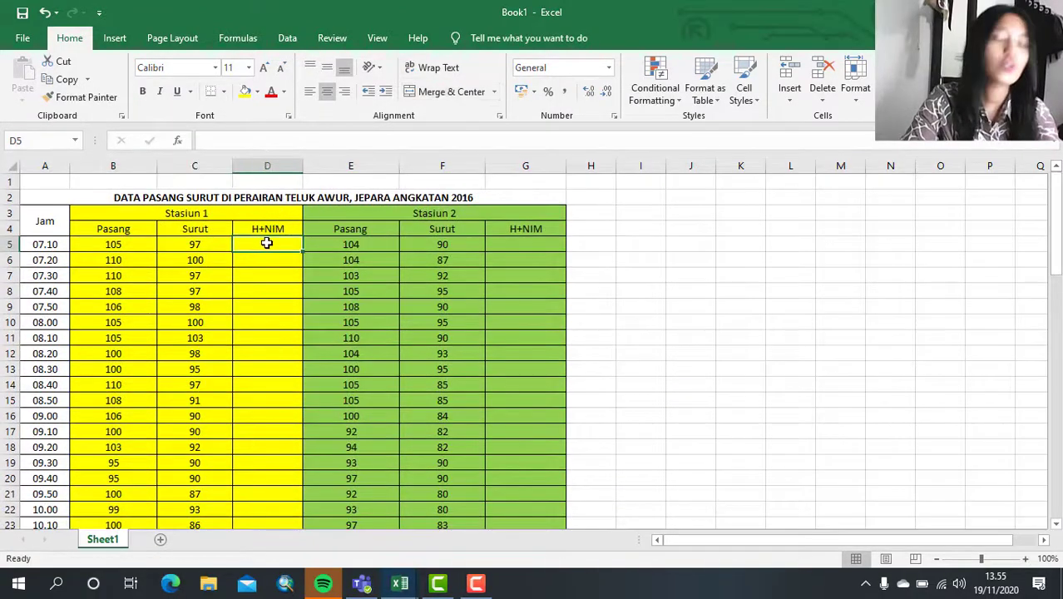
left_click(212, 213)
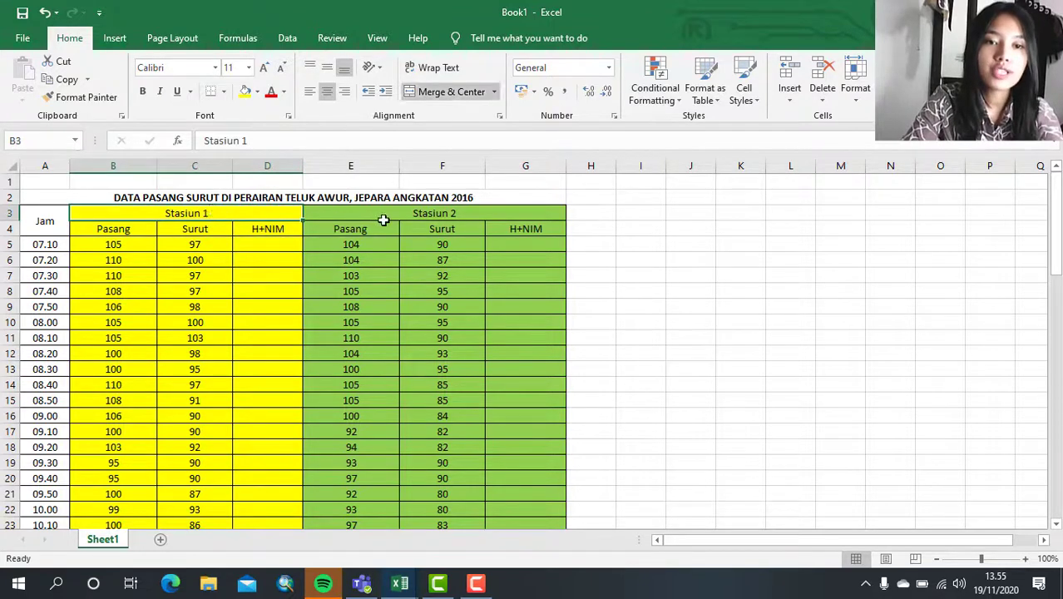
left_click(429, 212)
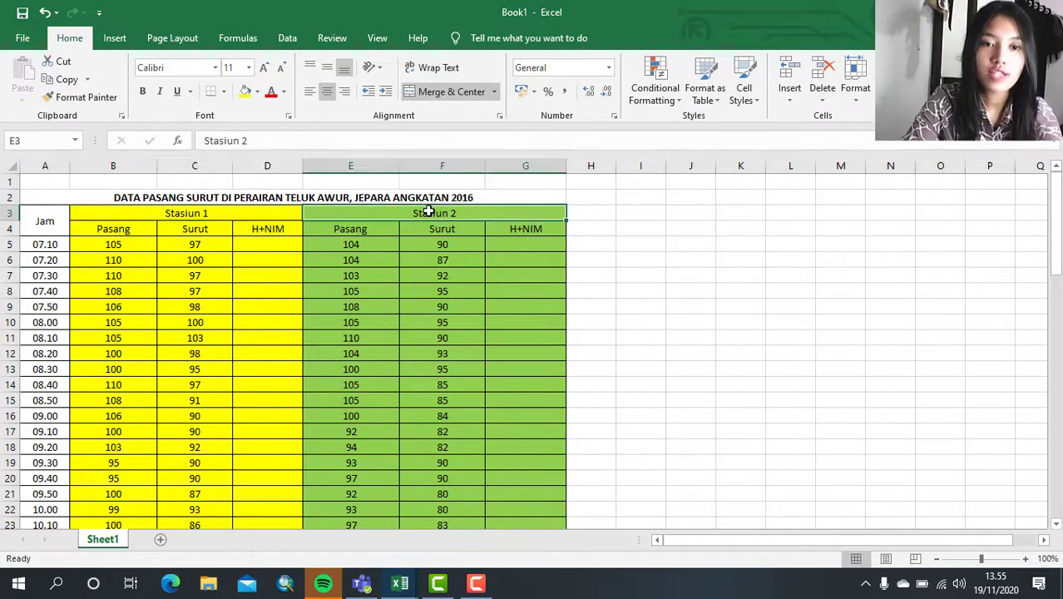
- Enter the formula =((B5+C5)/2)+1,57 in D5, the first H+NIM cell of Stasiun 1
left_click(254, 251)
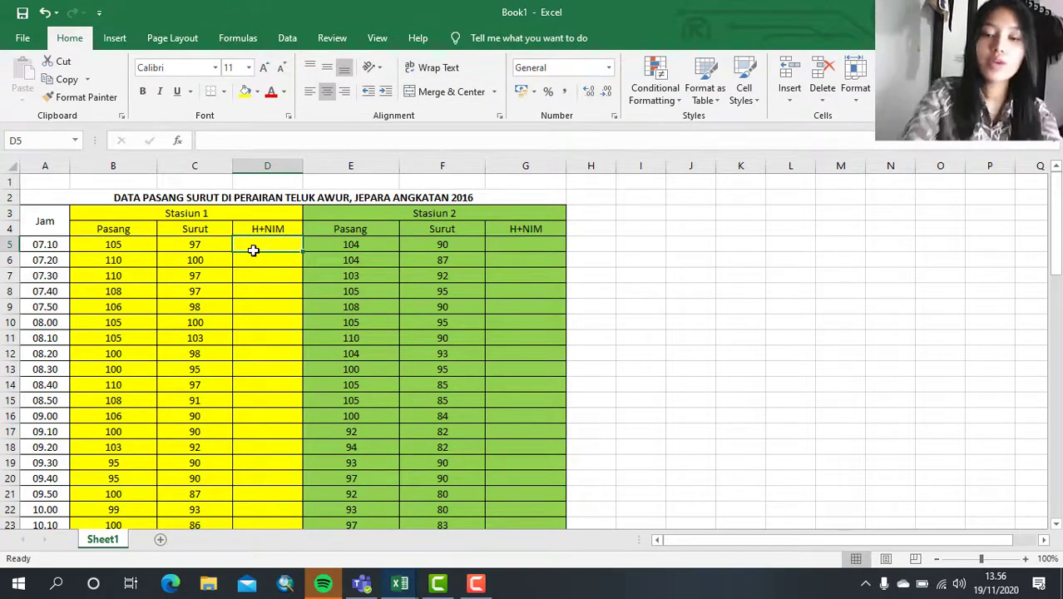
type("=")
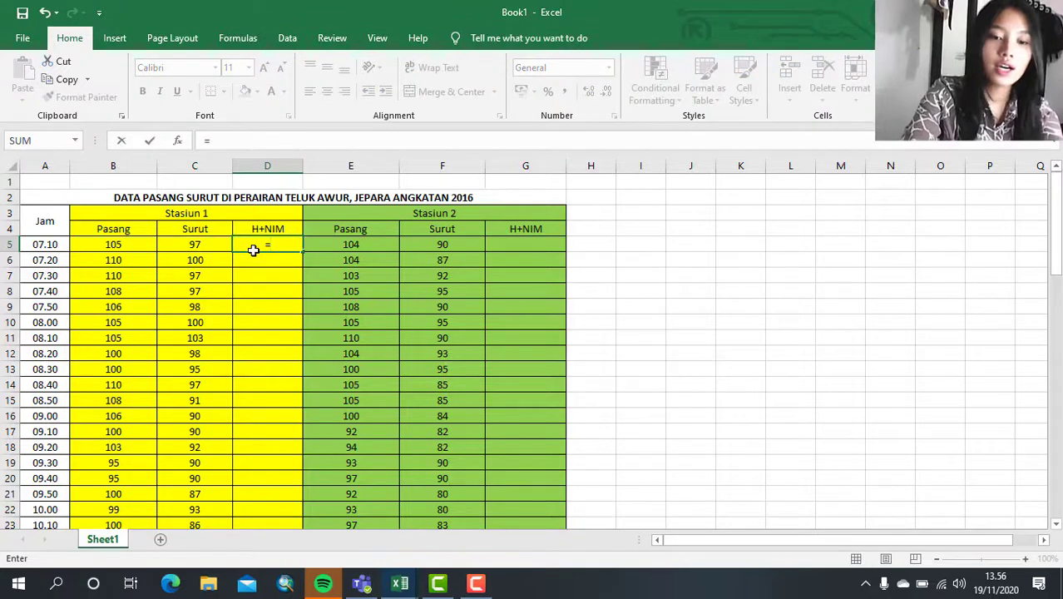
type("(")
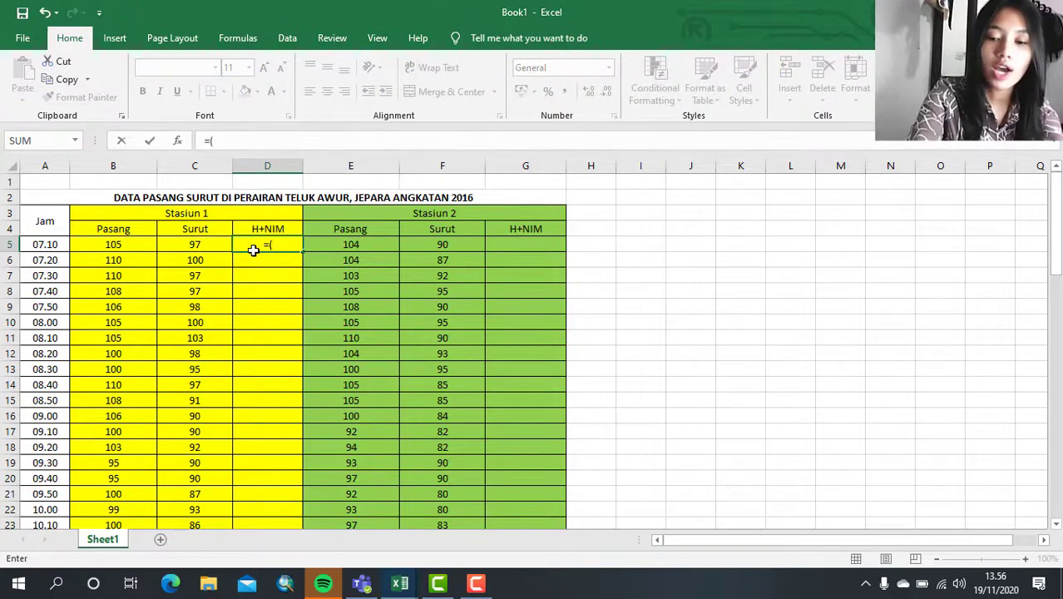
type("(")
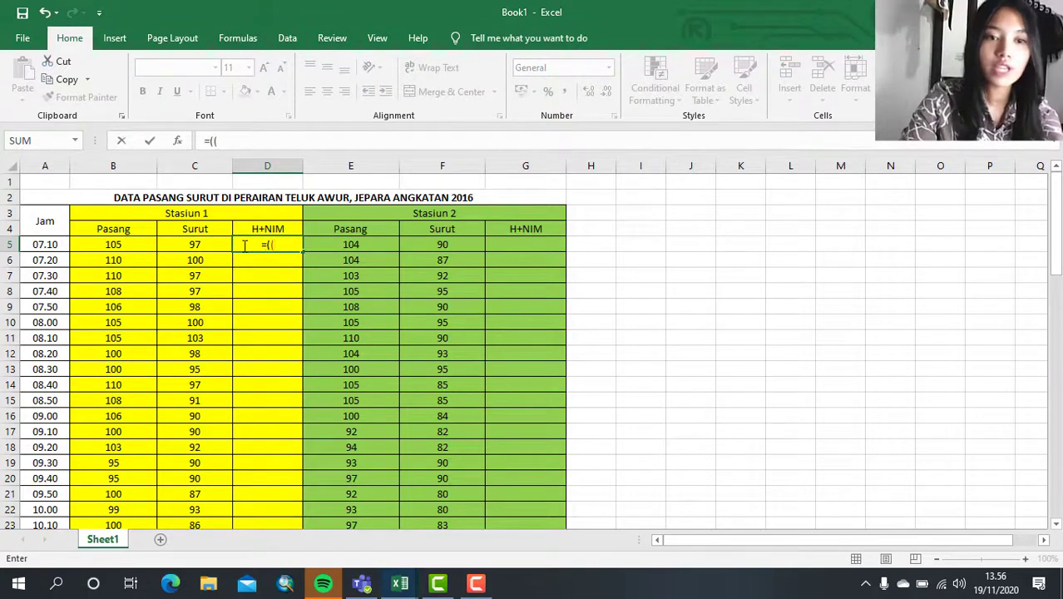
left_click(138, 244)
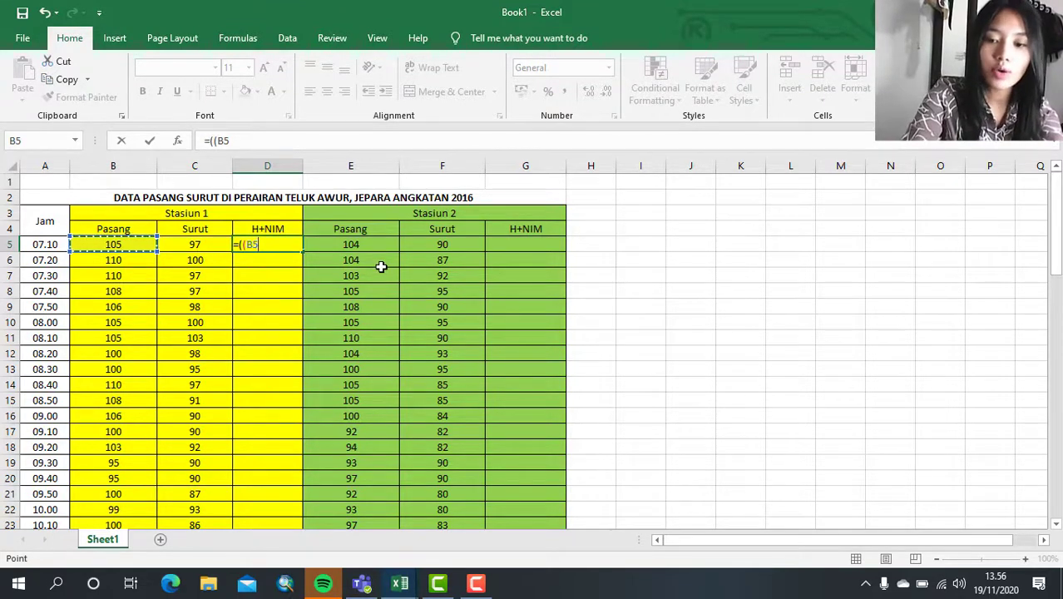
type("+")
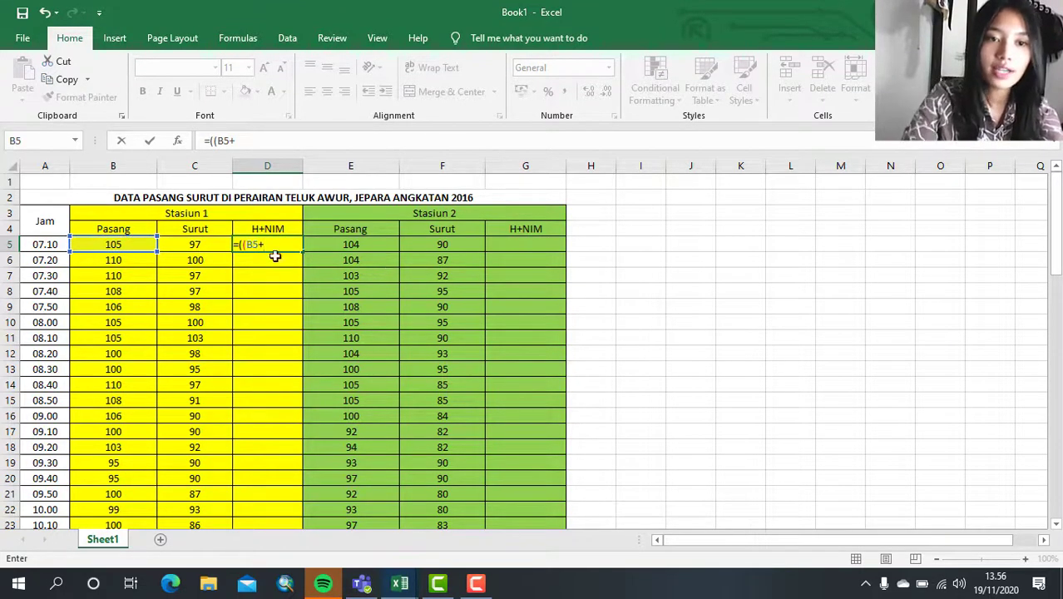
left_click(197, 239)
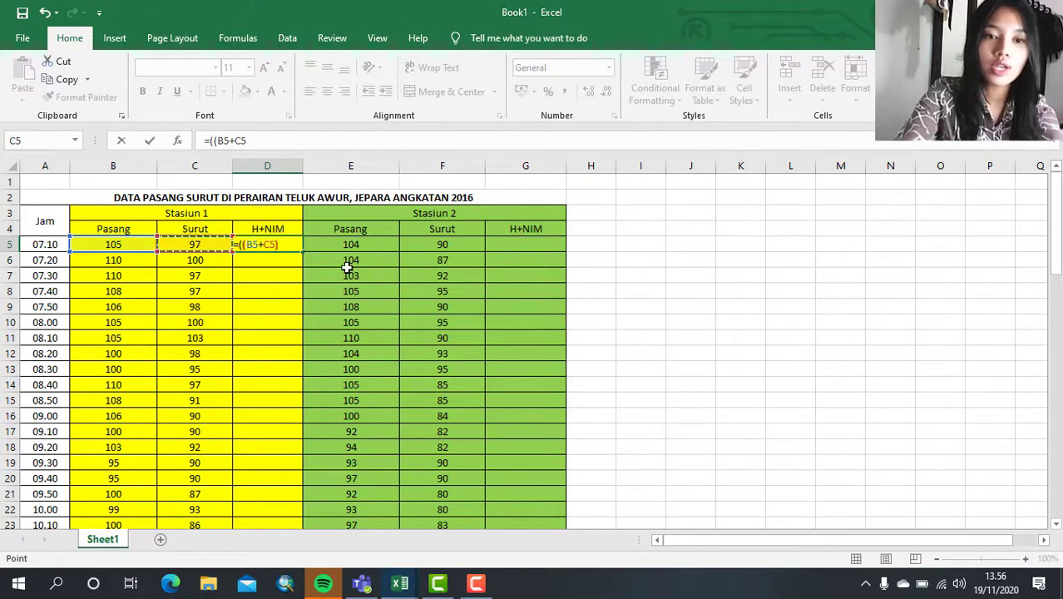
type(")/2")
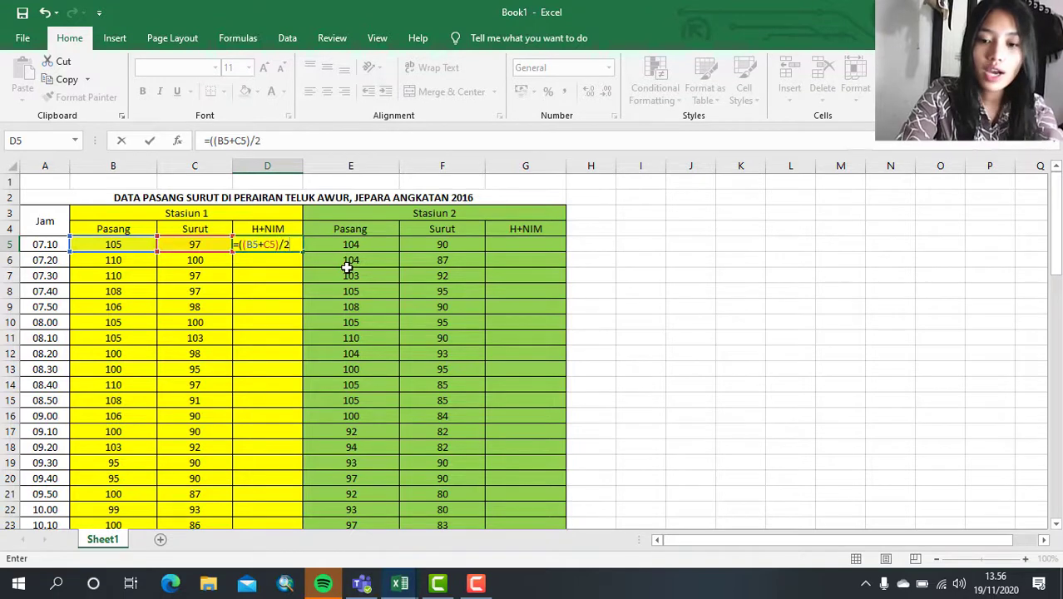
type(")")
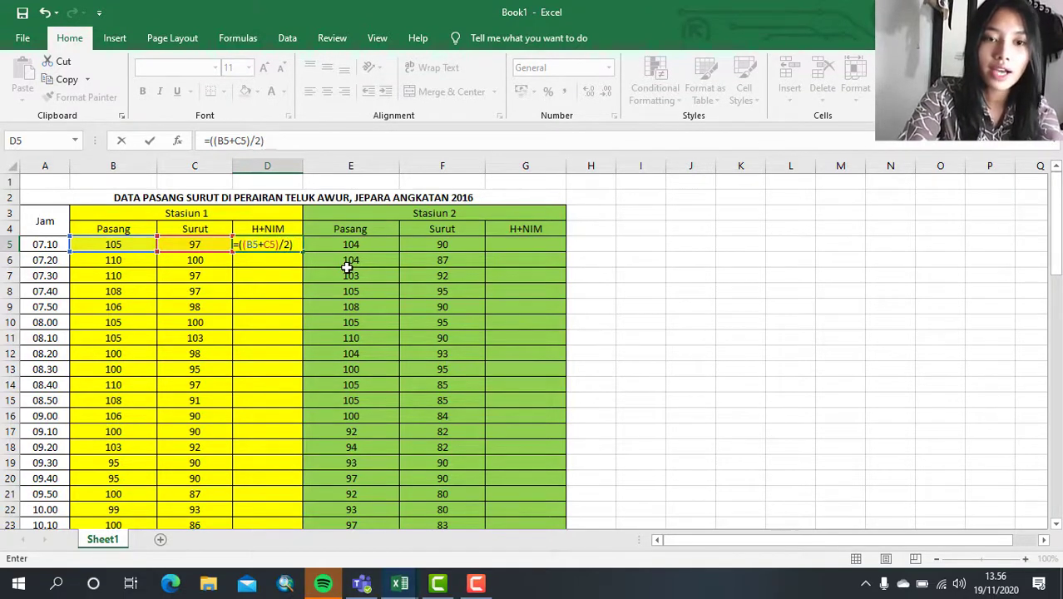
type("+1")
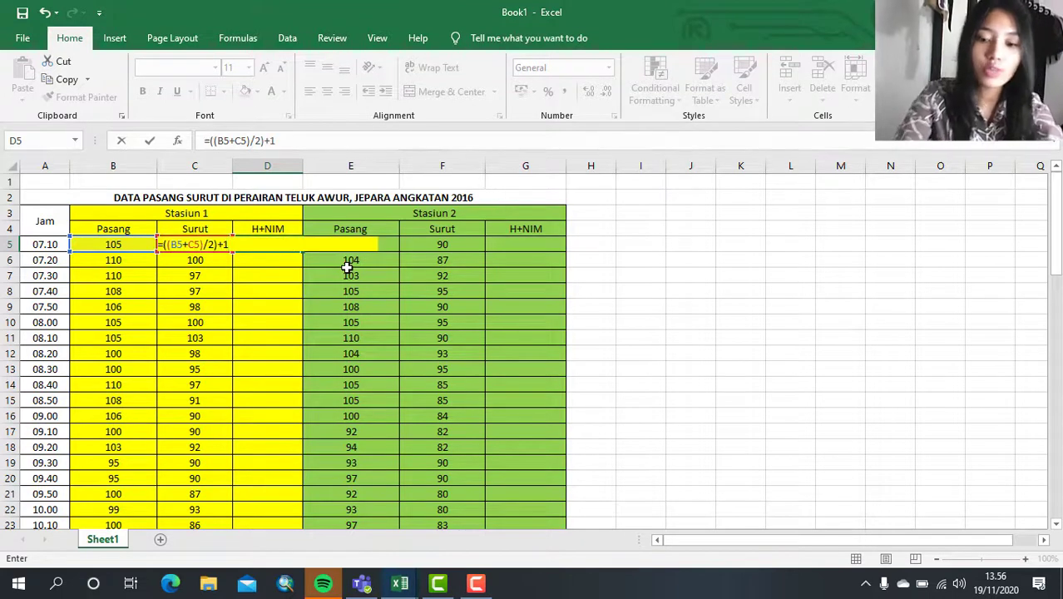
type(",57")
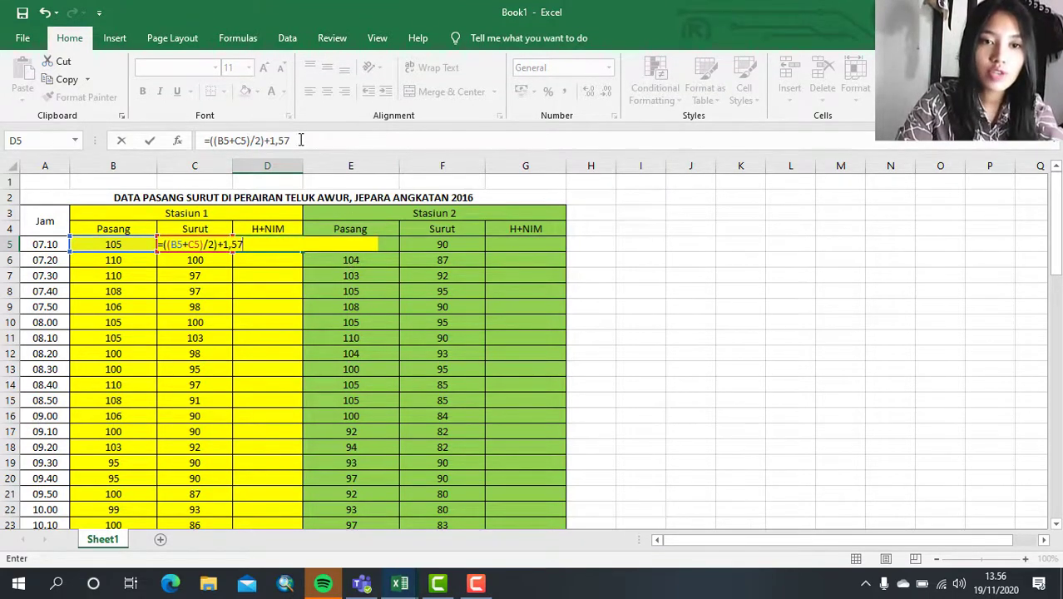
key("Return")
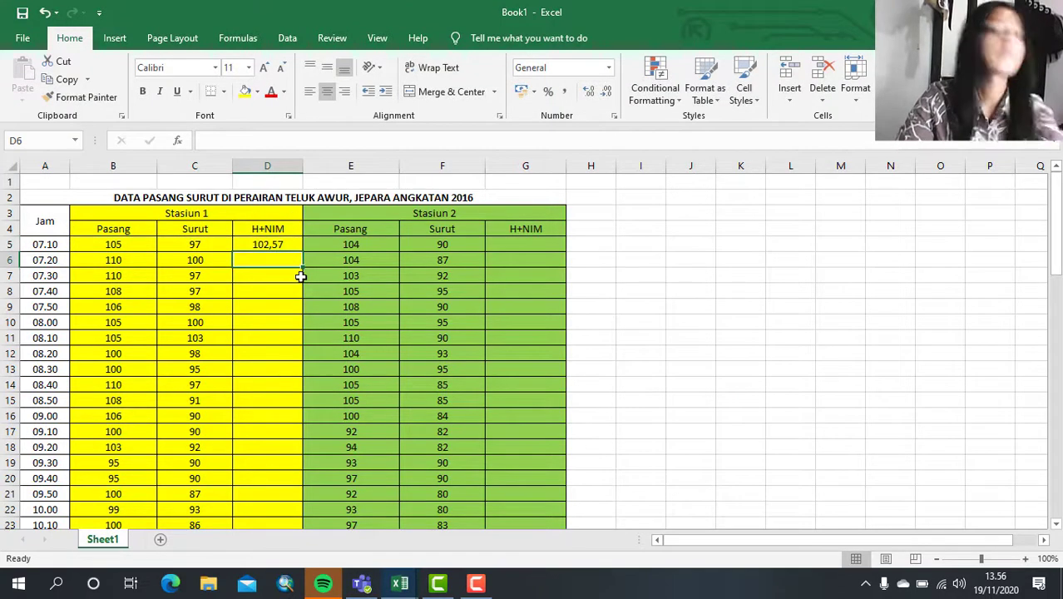
- Fill the H+NIM formula from D5 down to D71 for Stasiun 1
left_click(286, 243)
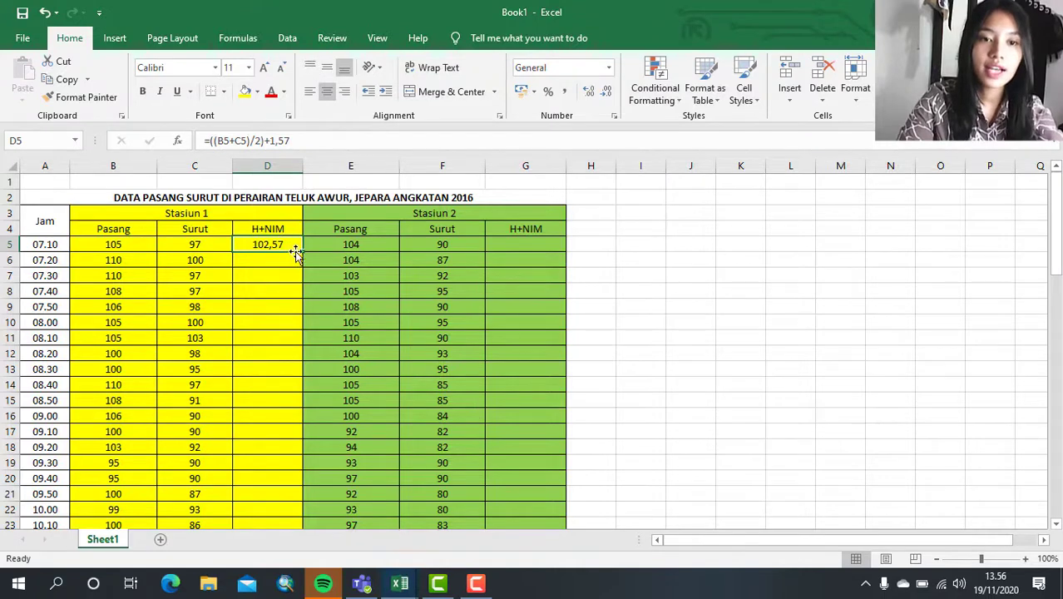
left_click_drag(303, 251, 297, 468)
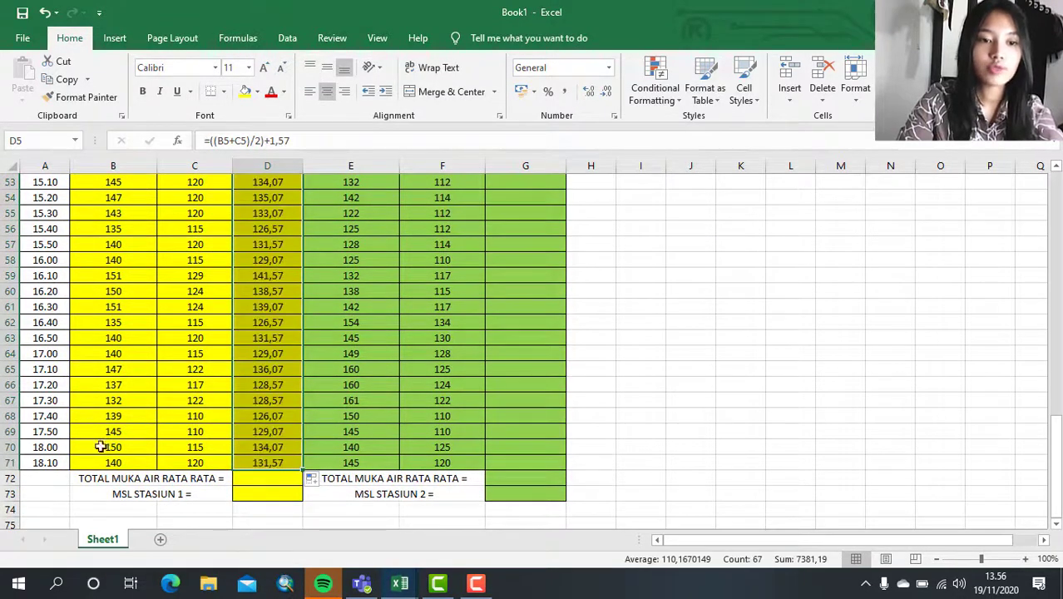
- Check the filled H+NIM formulas of Stasiun 1 in several rows from 71 back up to 6
left_click(283, 447)
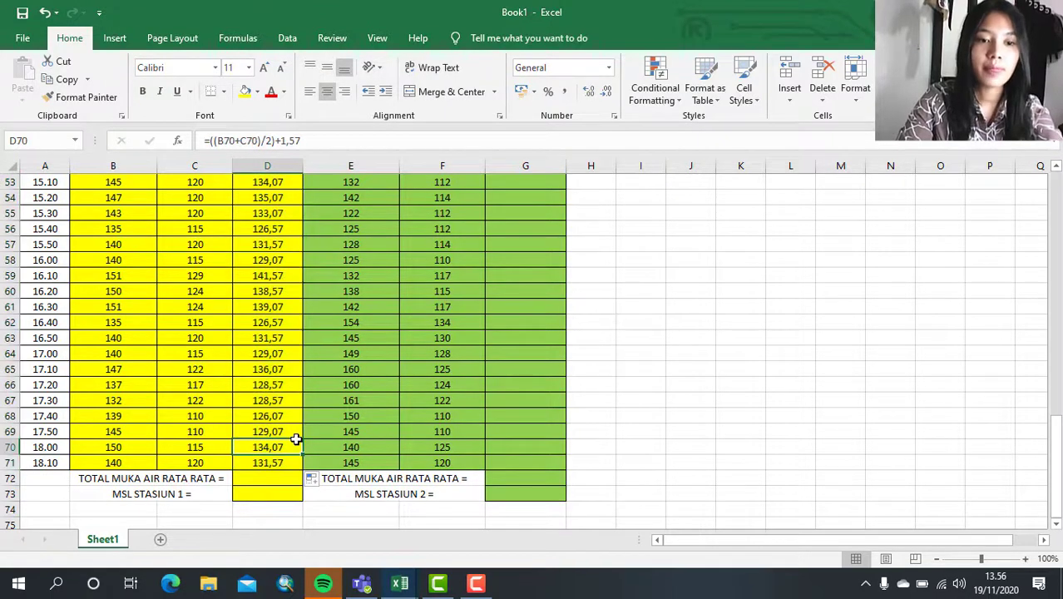
left_click(281, 463)
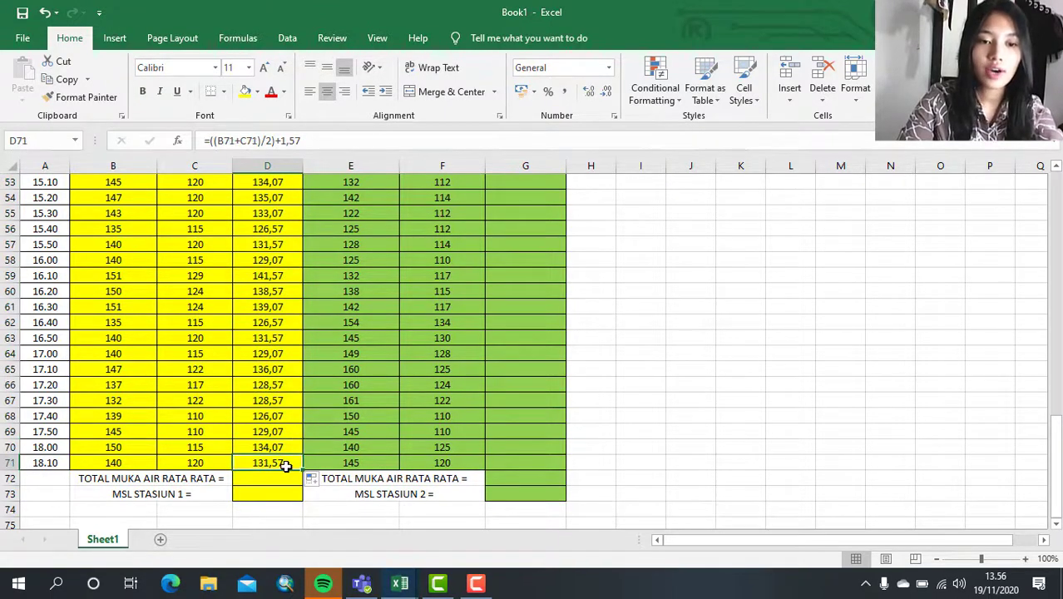
left_click(276, 301)
scroll(276, 301, "up", 4)
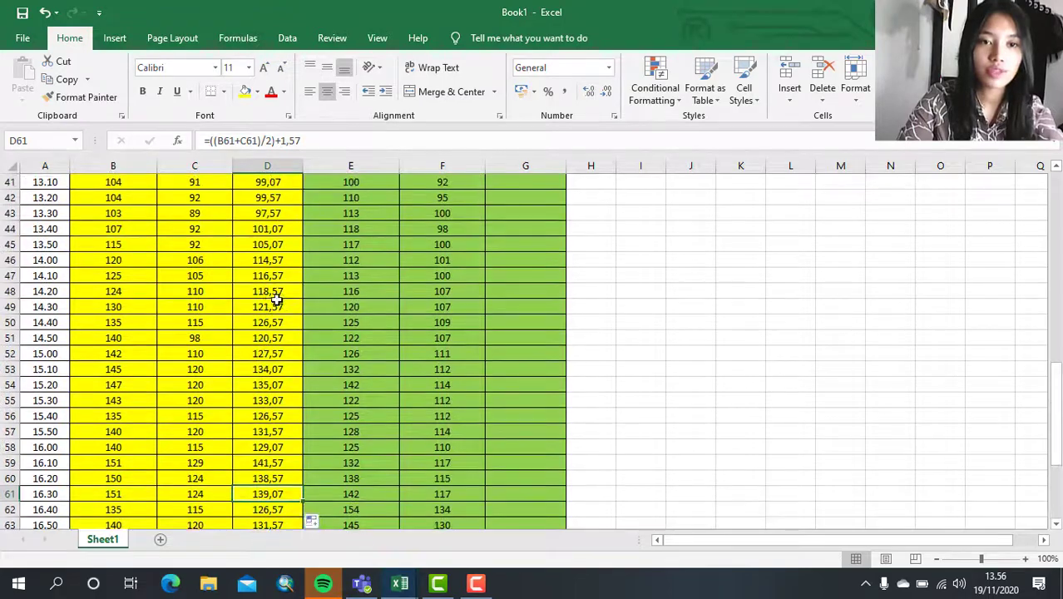
left_click(278, 304)
scroll(284, 225, "up", 4)
left_click(283, 224)
scroll(283, 224, "up", 5)
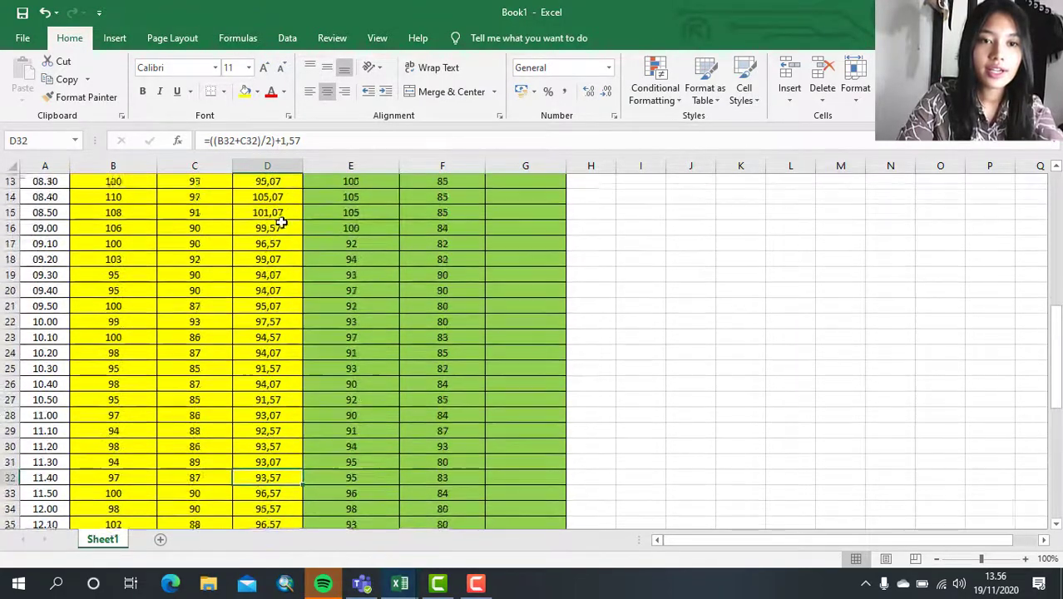
left_click(283, 224)
scroll(282, 223, "up", 4)
scroll(282, 223, "down", 1)
left_click(274, 264)
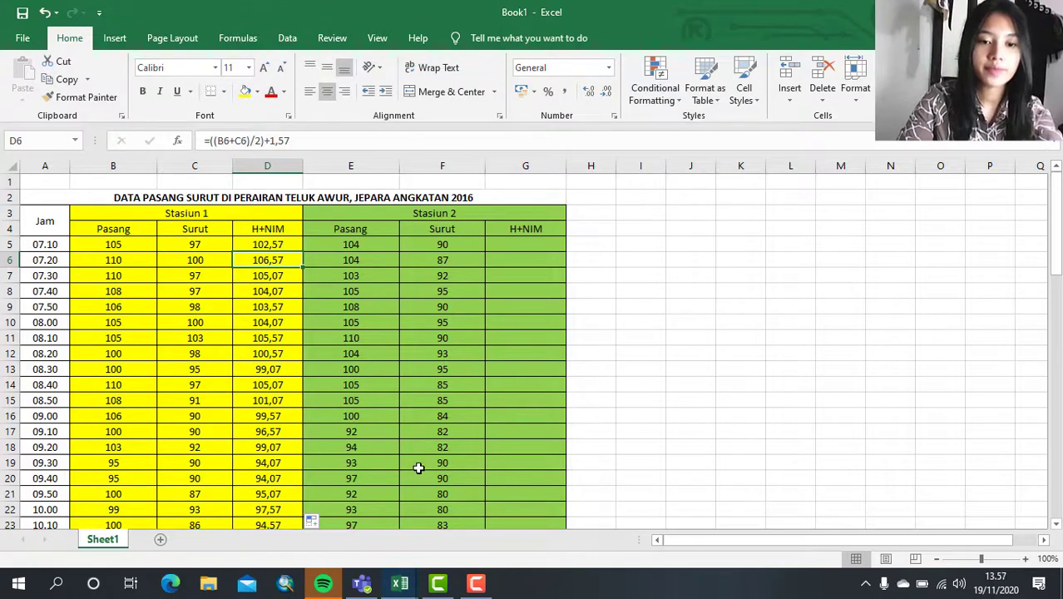
- Switch to the workbook DATA PASANG SURUT PERAIRAN JEPARA, review its completed tide table and charts, and return to Book1
mouse_move(400, 582)
left_click(344, 524)
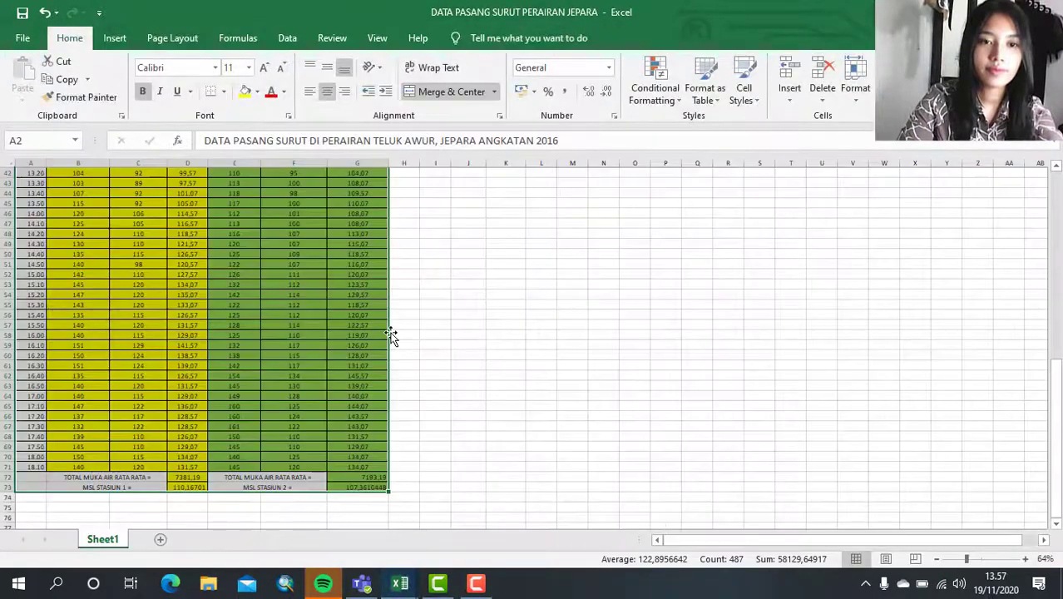
scroll(363, 260, "up", 14)
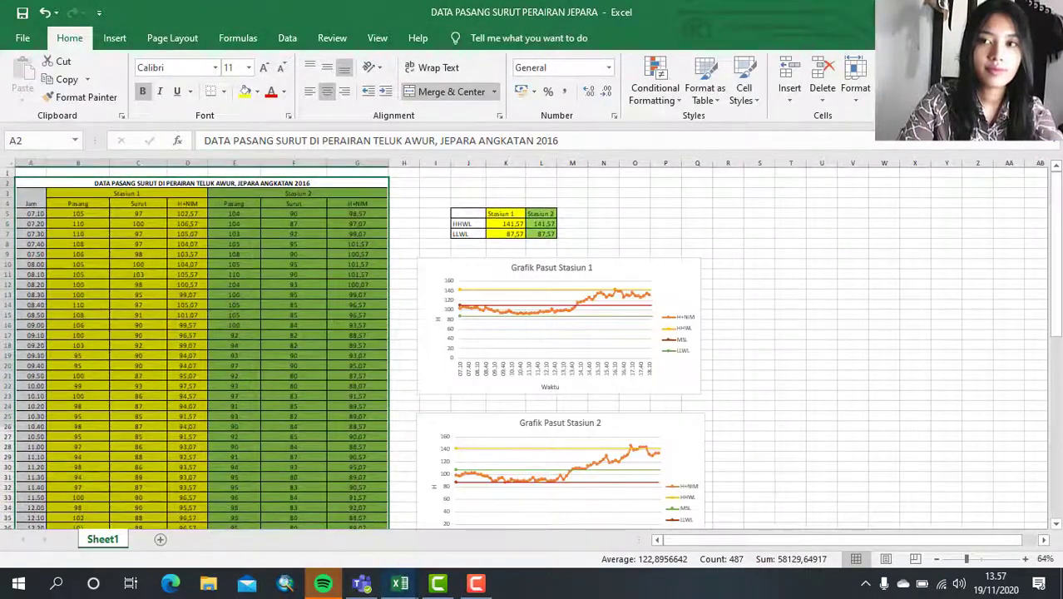
left_click(974, 12)
left_click(307, 291)
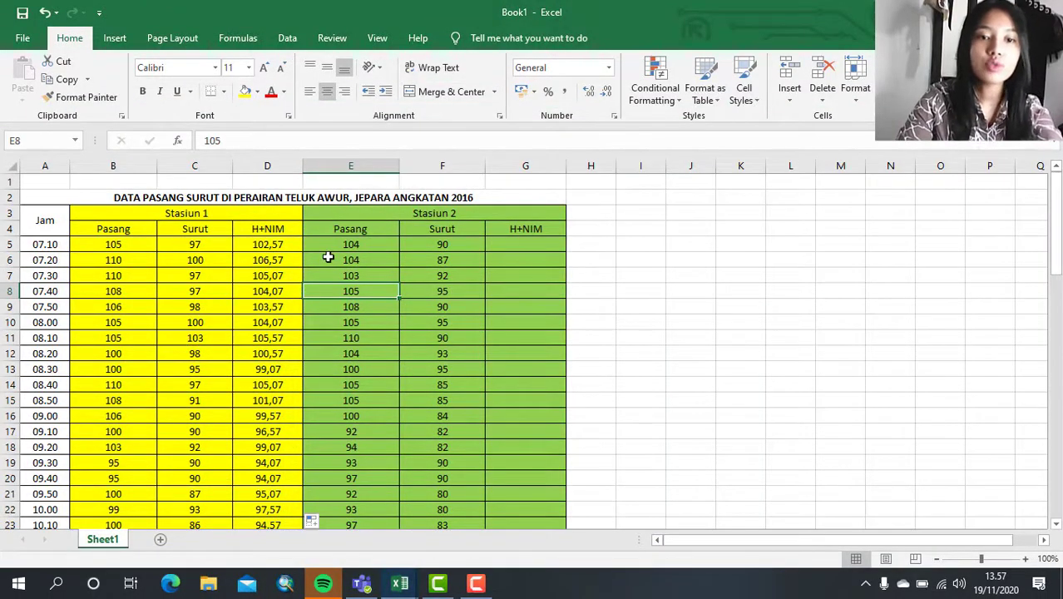
scroll(329, 256, "down", 20)
scroll(328, 257, "up", 3)
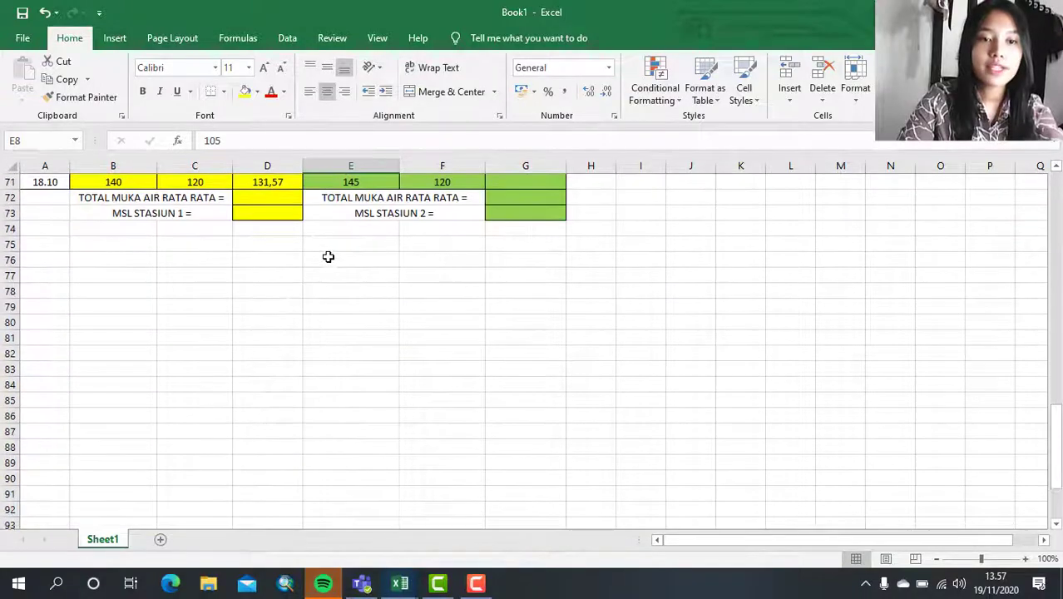
- Enter the formula =SUM(D5:D71) in D72 as the TOTAL MUKA AIR RATA RATA of Stasiun 1
scroll(328, 257, "up", 2)
left_click(285, 258)
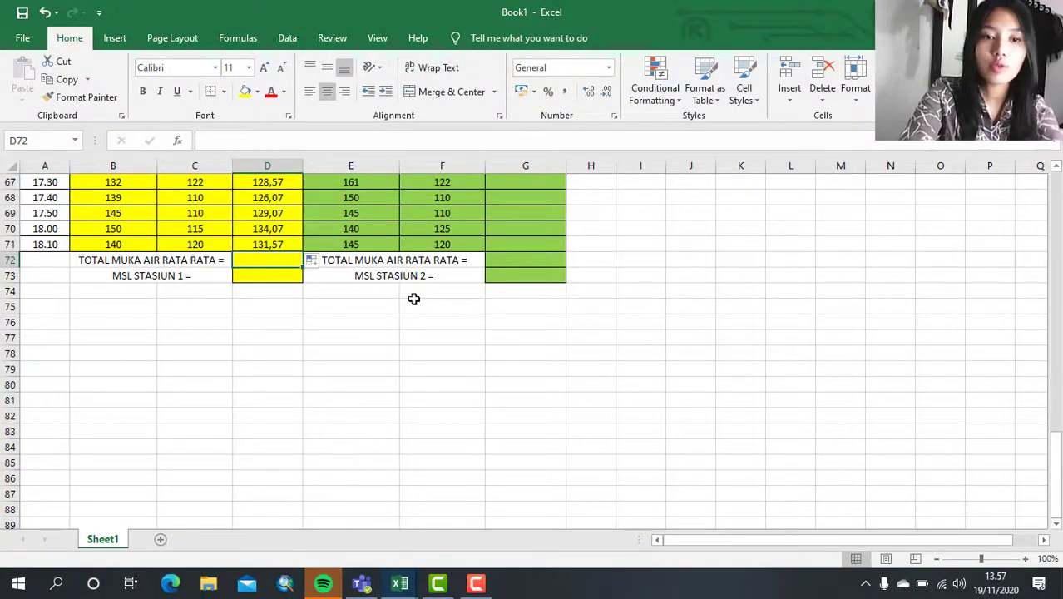
type("=")
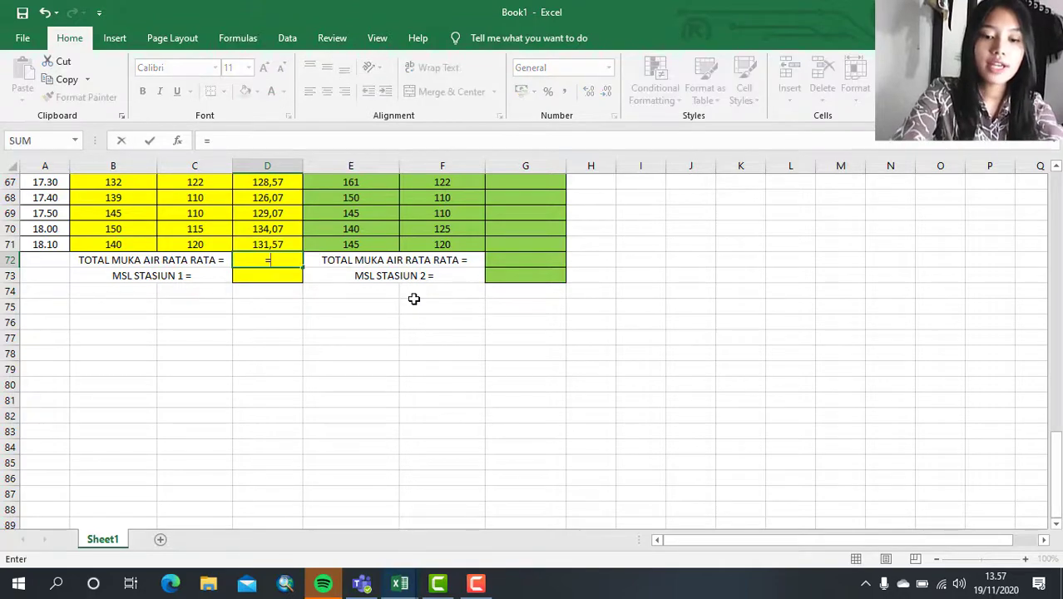
type("sum")
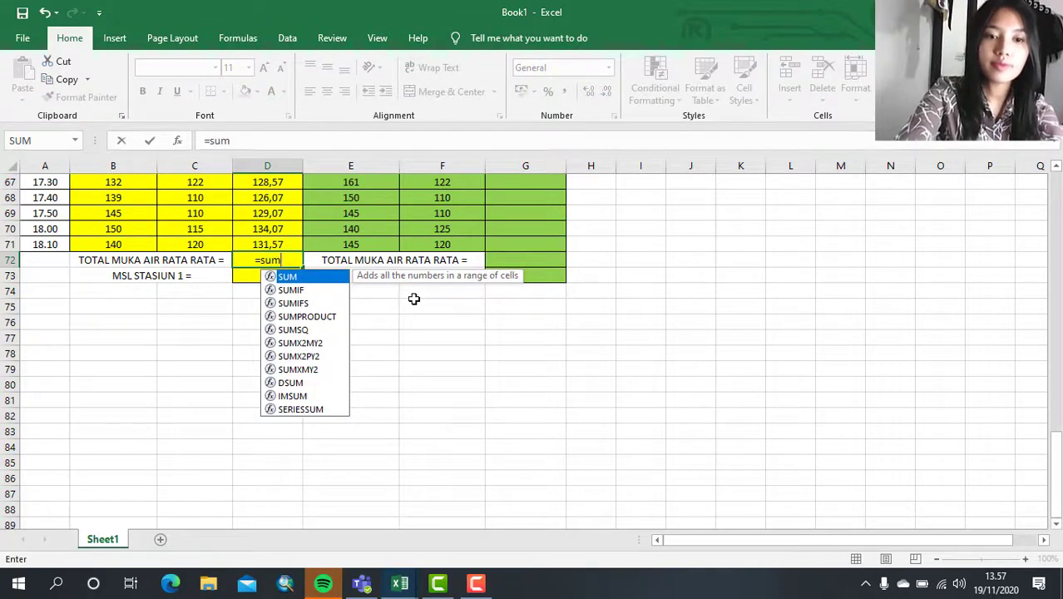
type("(")
scroll(301, 203, "up", 19)
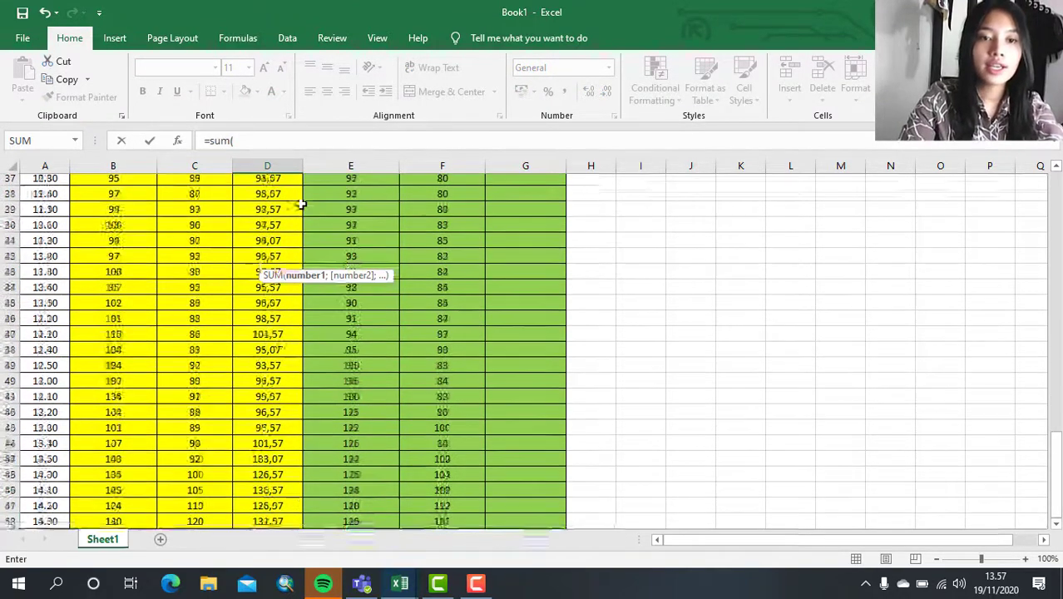
scroll(301, 203, "up", 4)
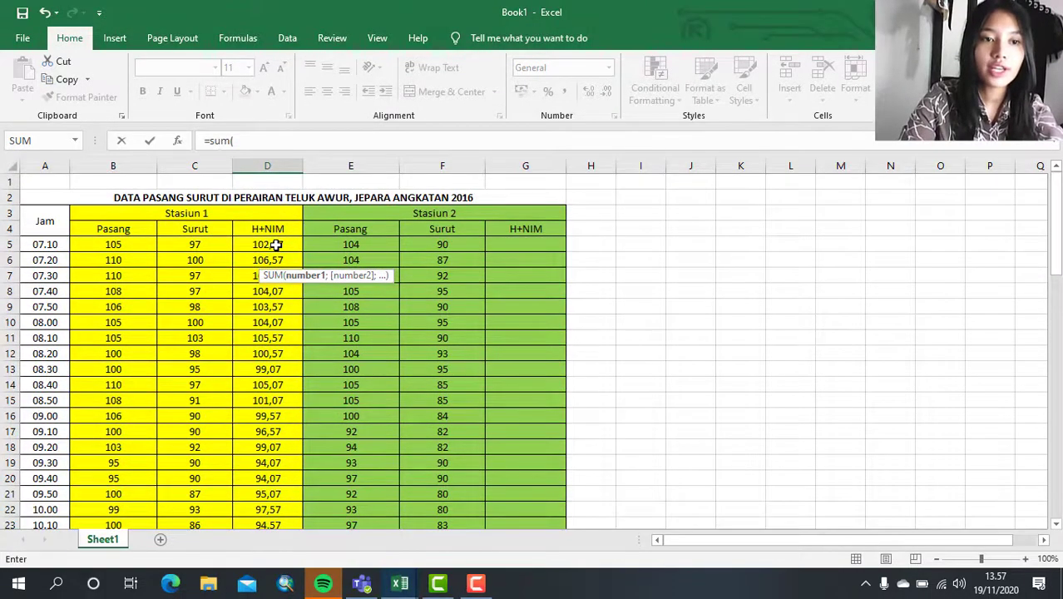
left_click_drag(276, 245, 269, 473)
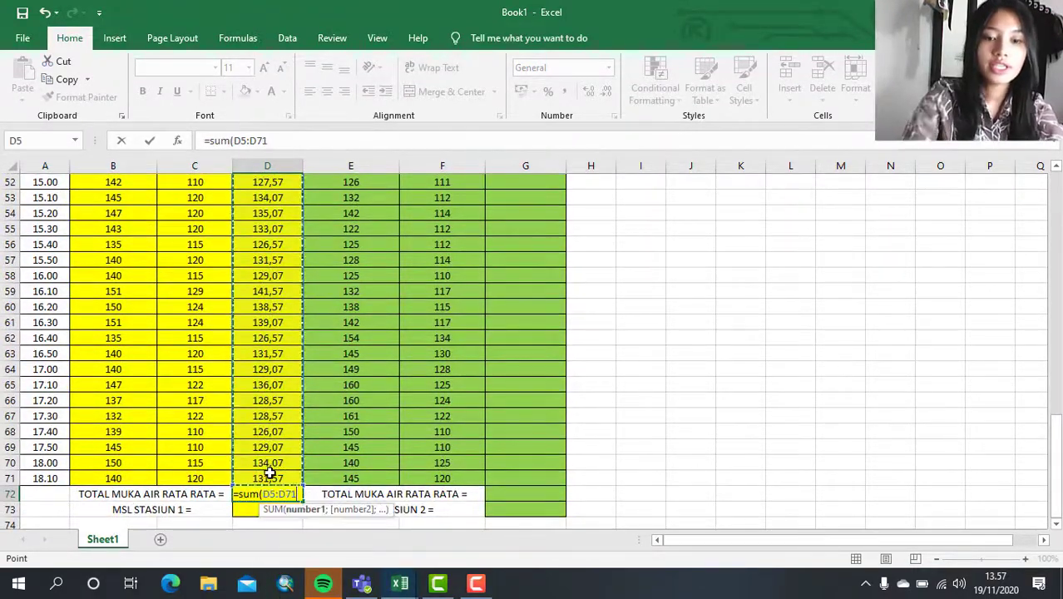
type(")")
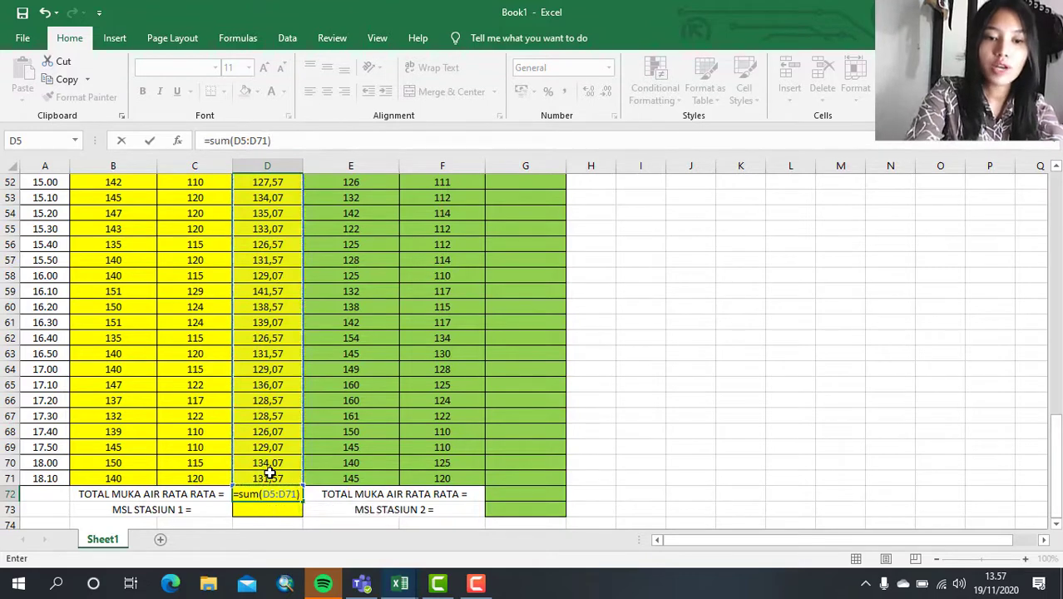
key("Return")
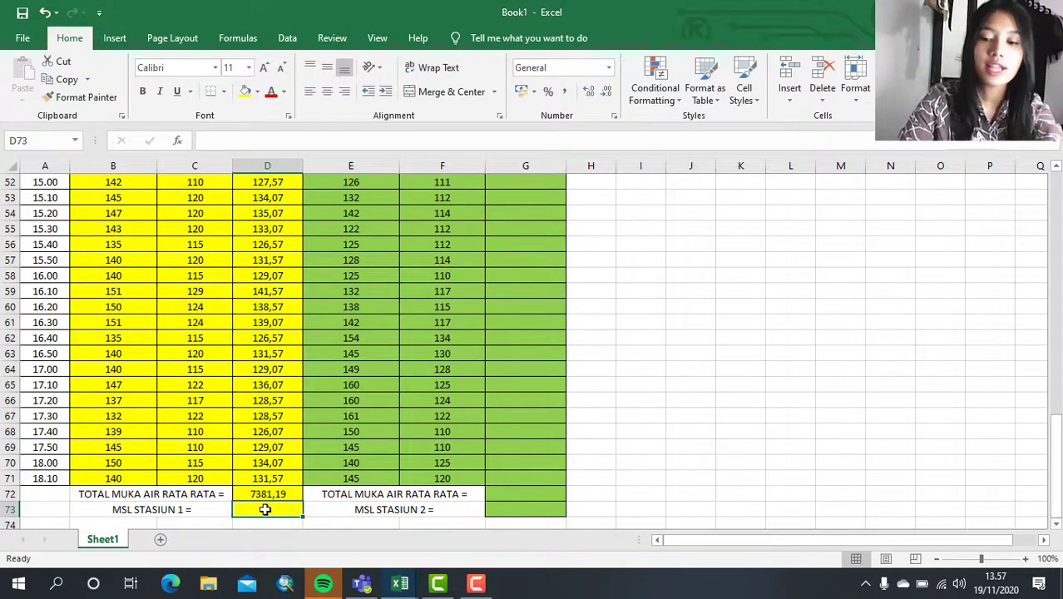
- Enter the formula =AVERAGE(D5:D71) in D73 as the MSL of Stasiun 1 and check the entered formula
type("=")
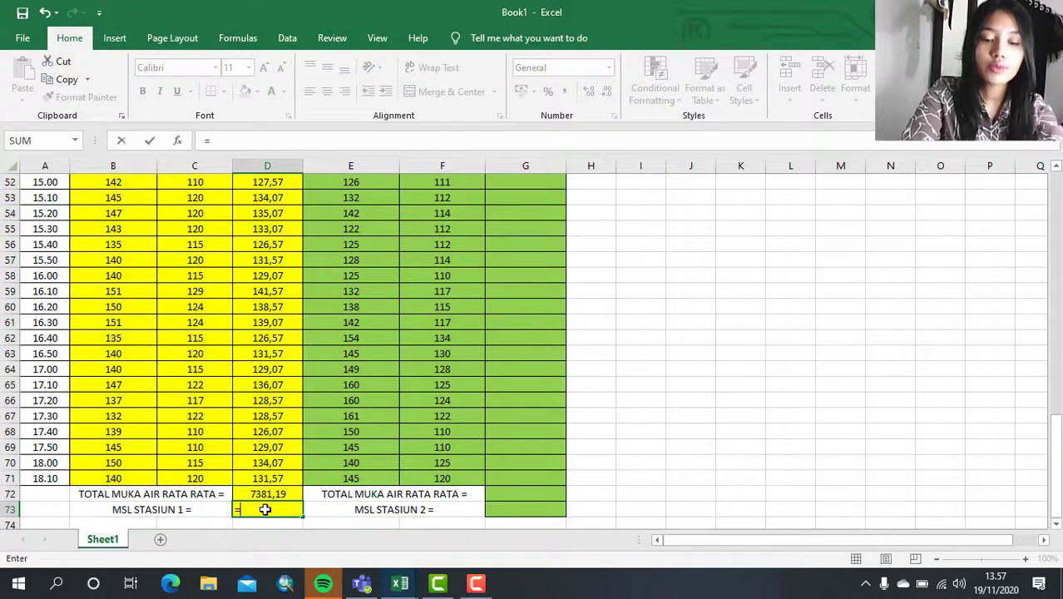
type("ave")
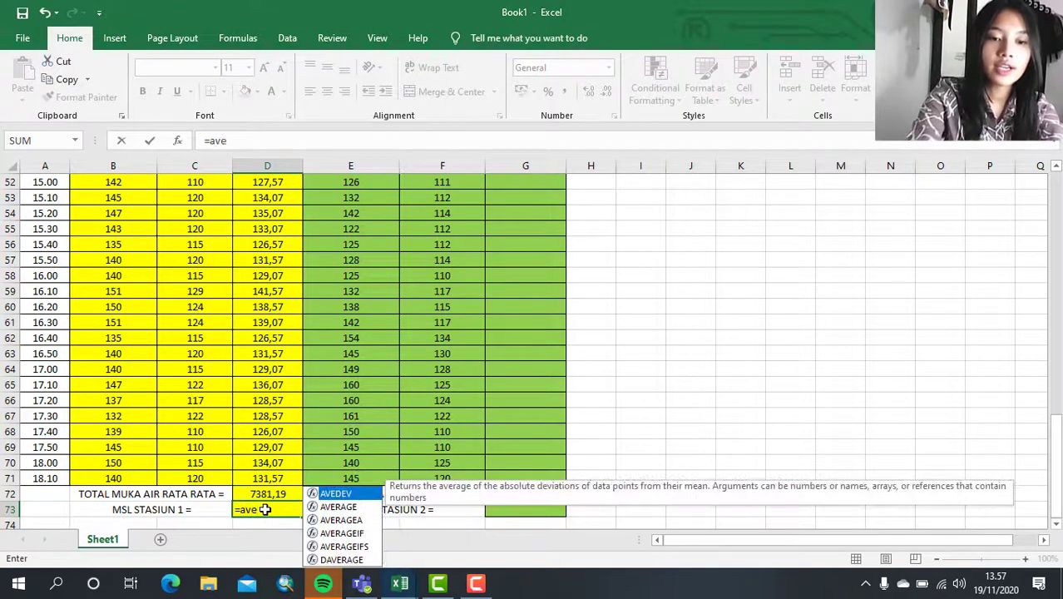
type("rage")
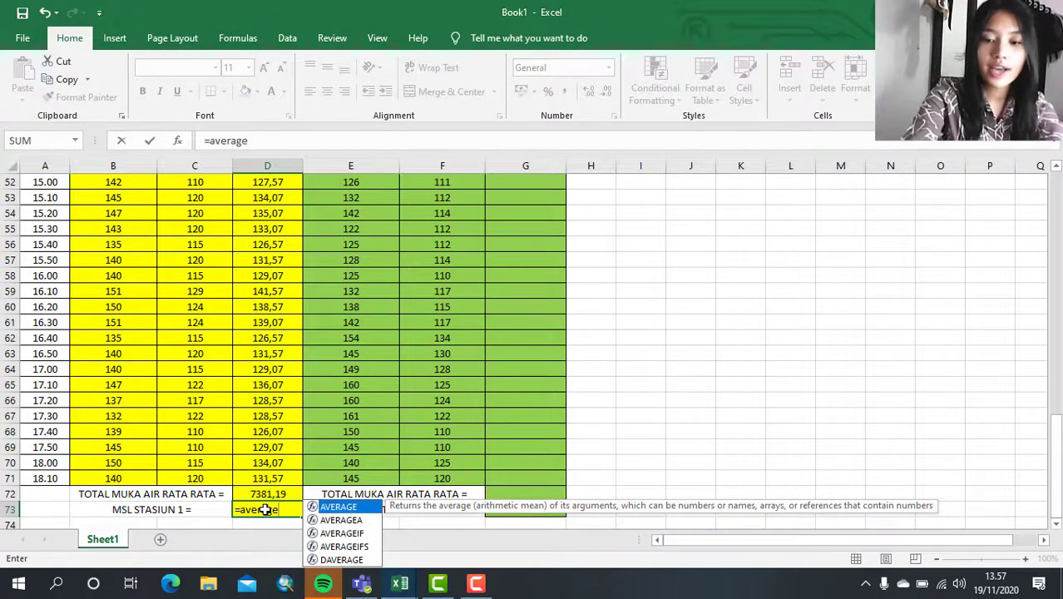
type("(")
scroll(286, 283, "up", 6)
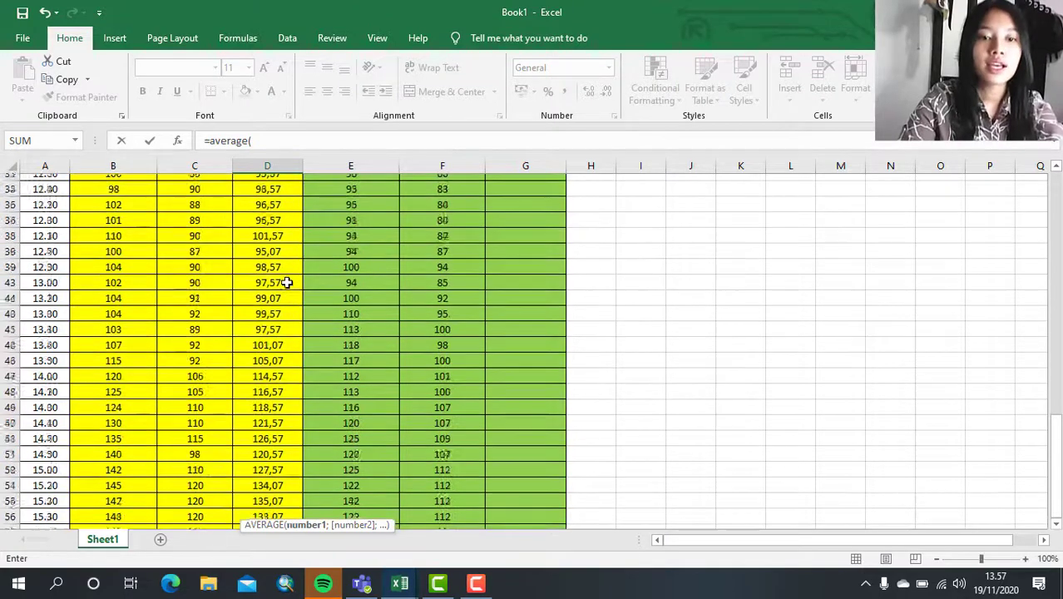
scroll(286, 282, "up", 11)
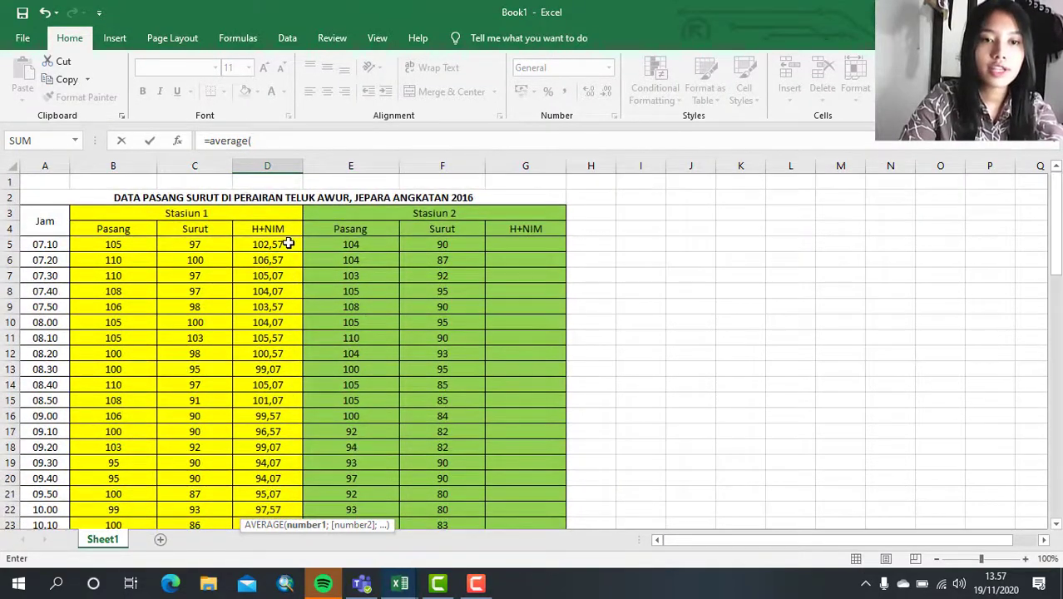
left_click_drag(287, 244, 287, 463)
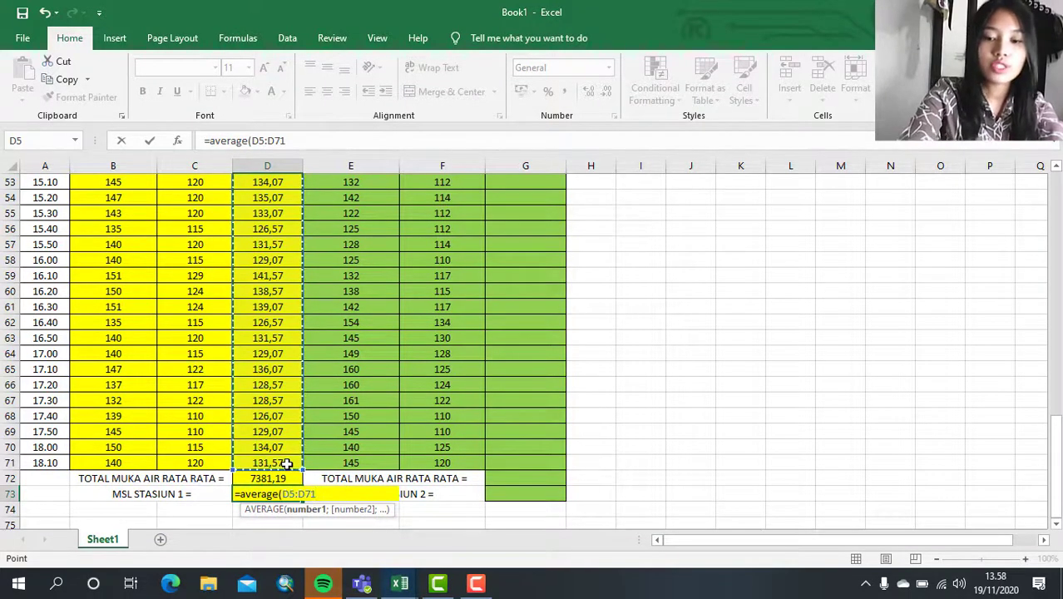
type(")")
key("Return")
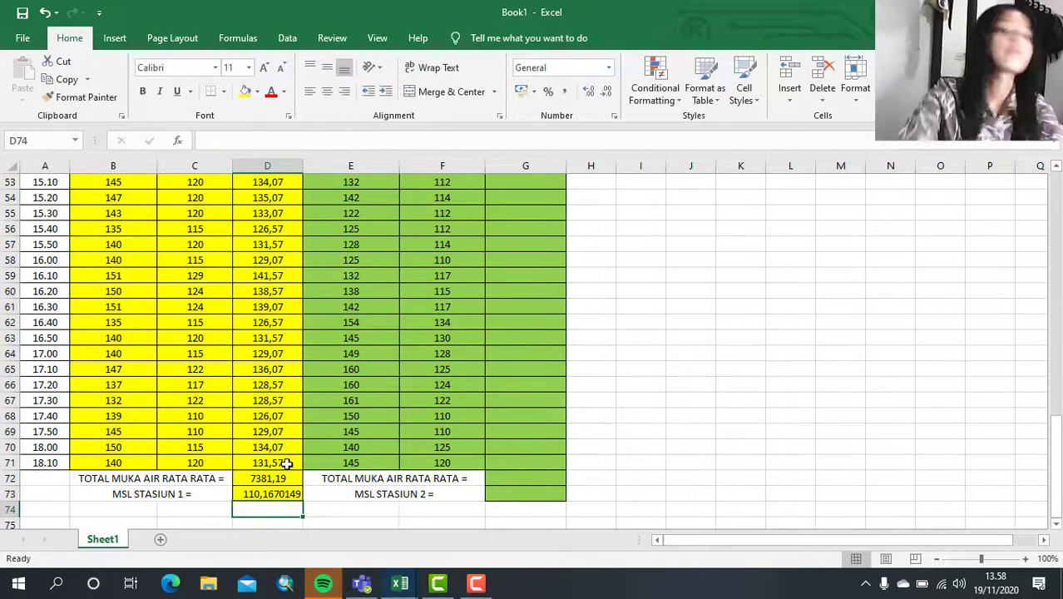
left_click(280, 495)
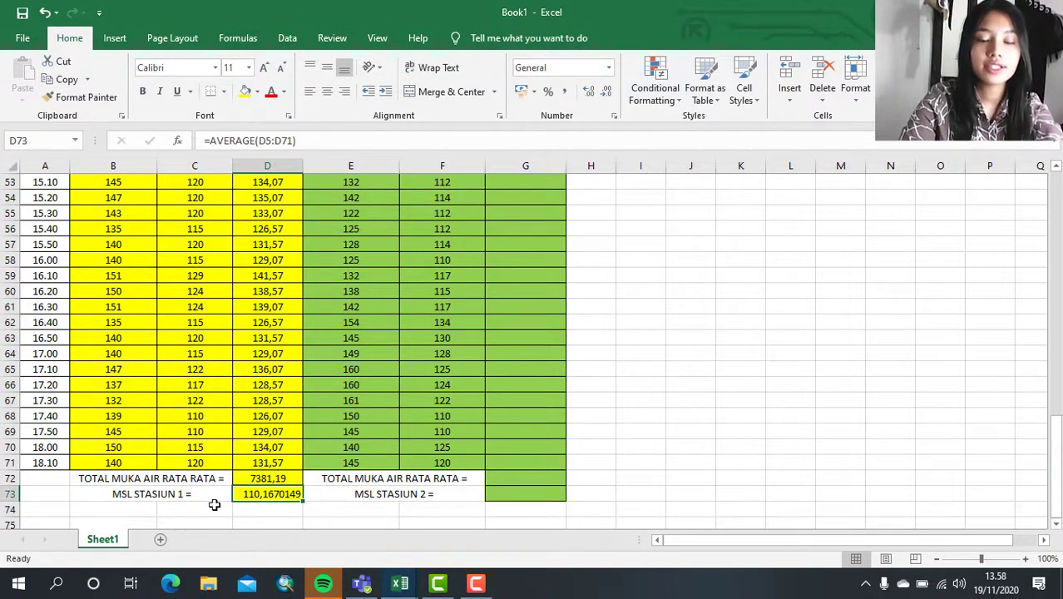
left_click(345, 494)
- Enter the formula =((E5+F5)/2)+1,57 in G5, the first H+NIM cell of Stasiun 2
scroll(543, 298, "up", 17)
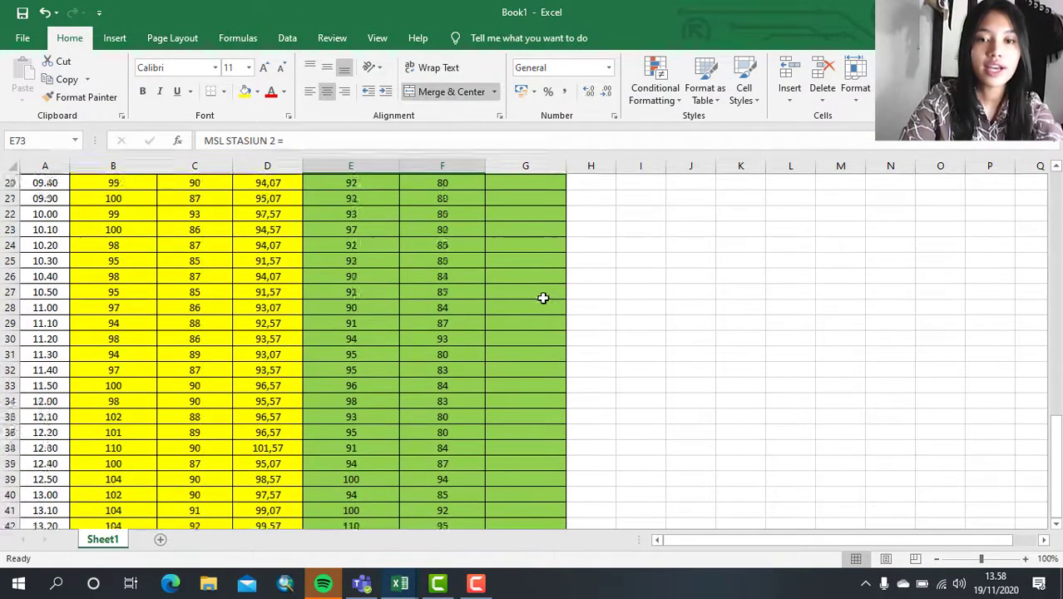
left_click(538, 243)
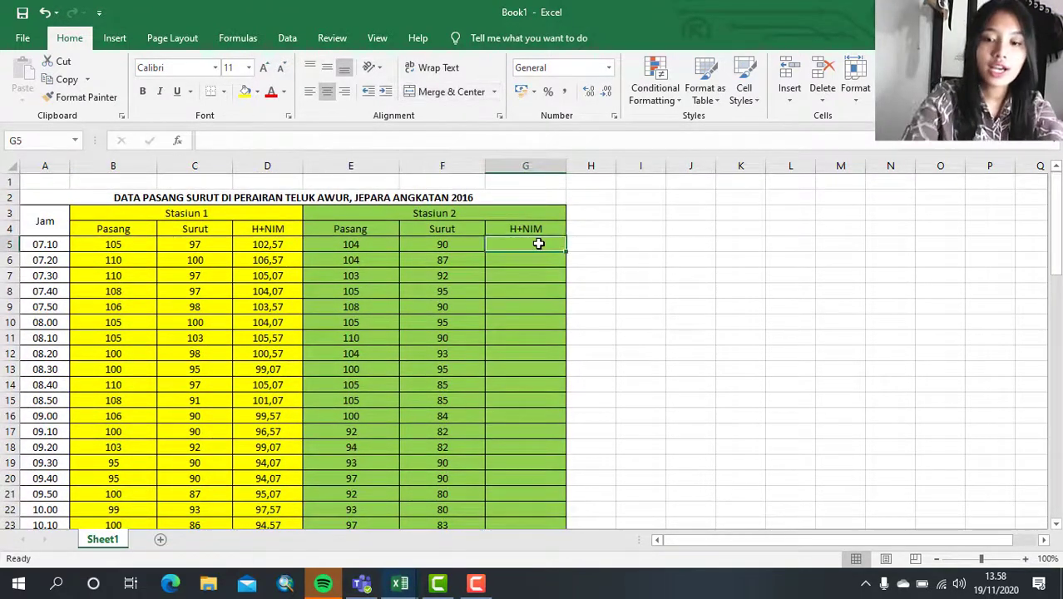
type("=")
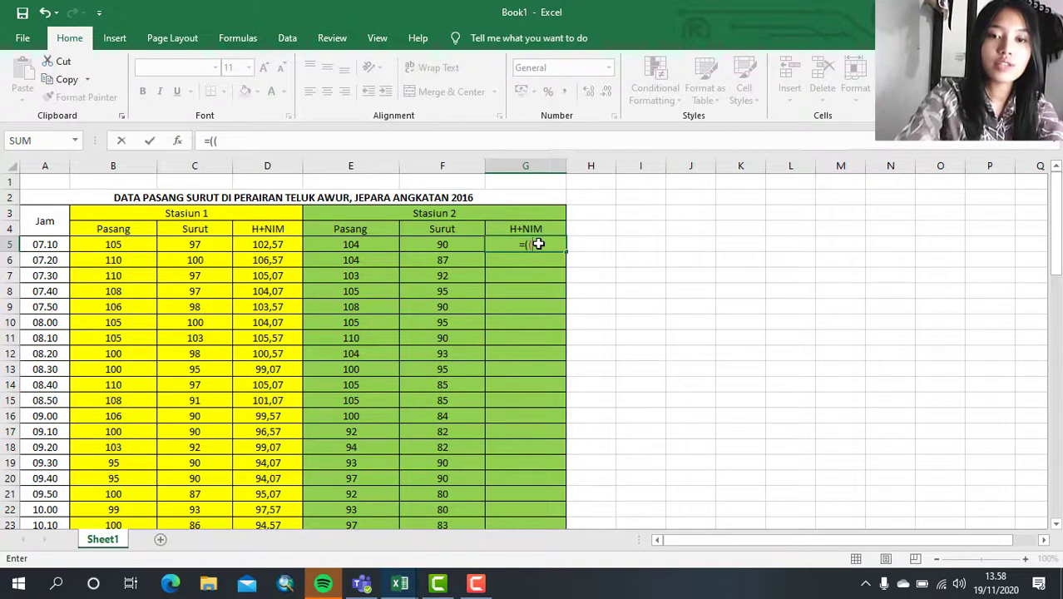
type("((")
left_click(384, 244)
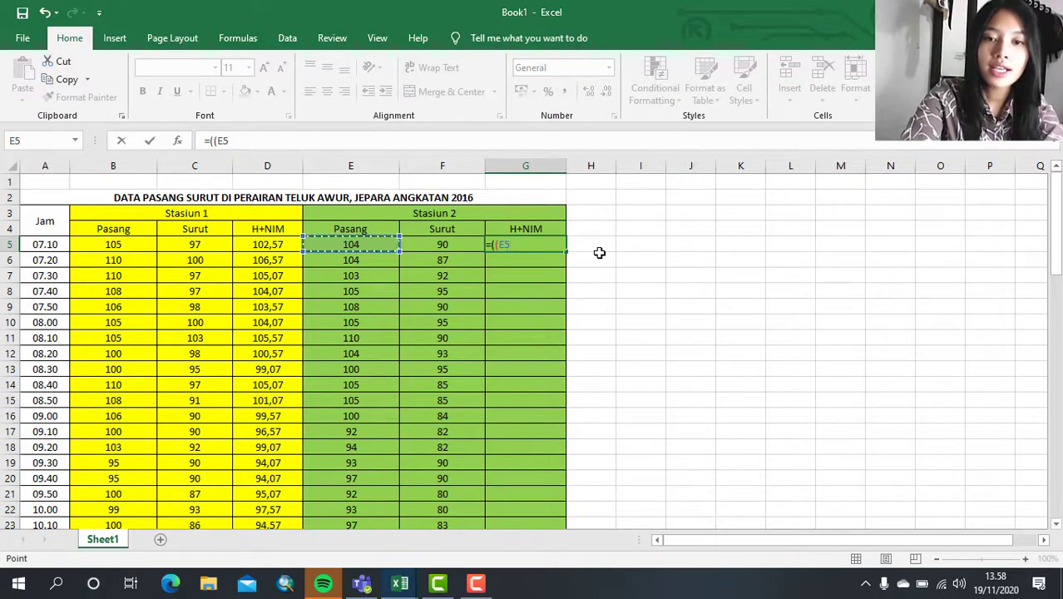
type("+")
left_click(443, 241)
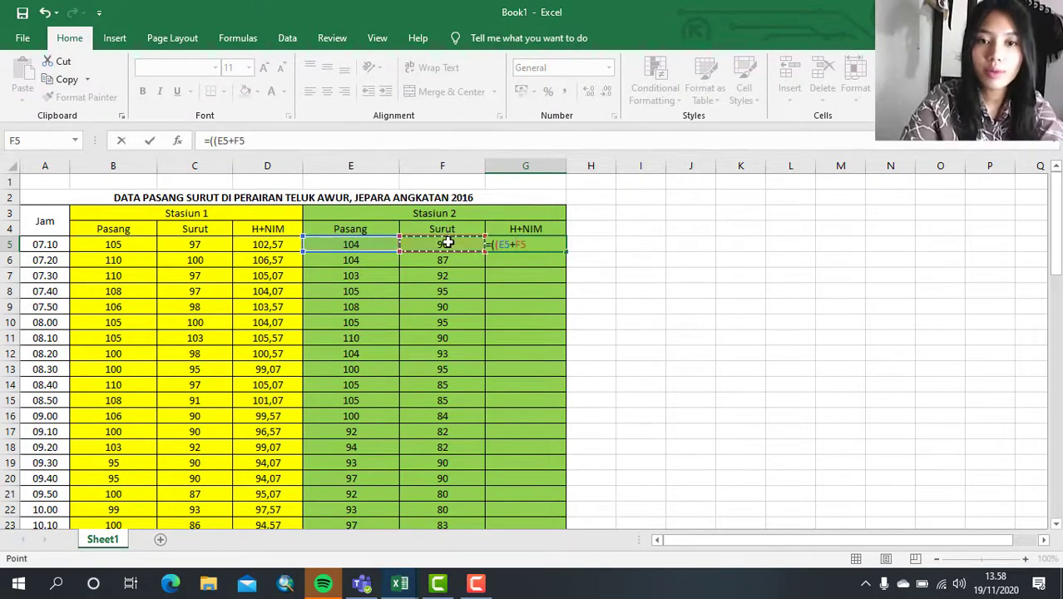
type(")/2")
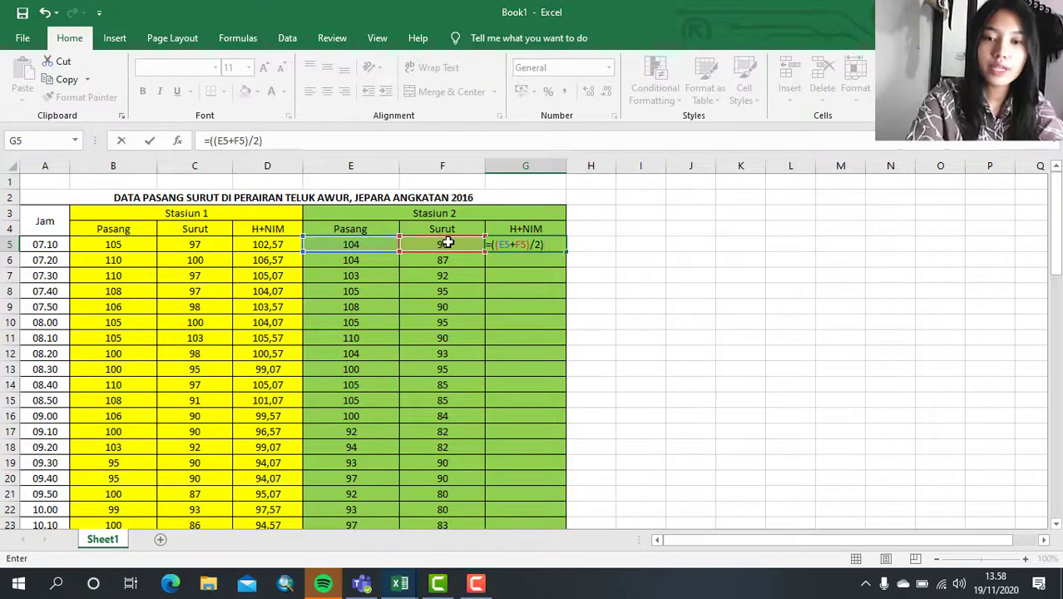
type(")+1,57")
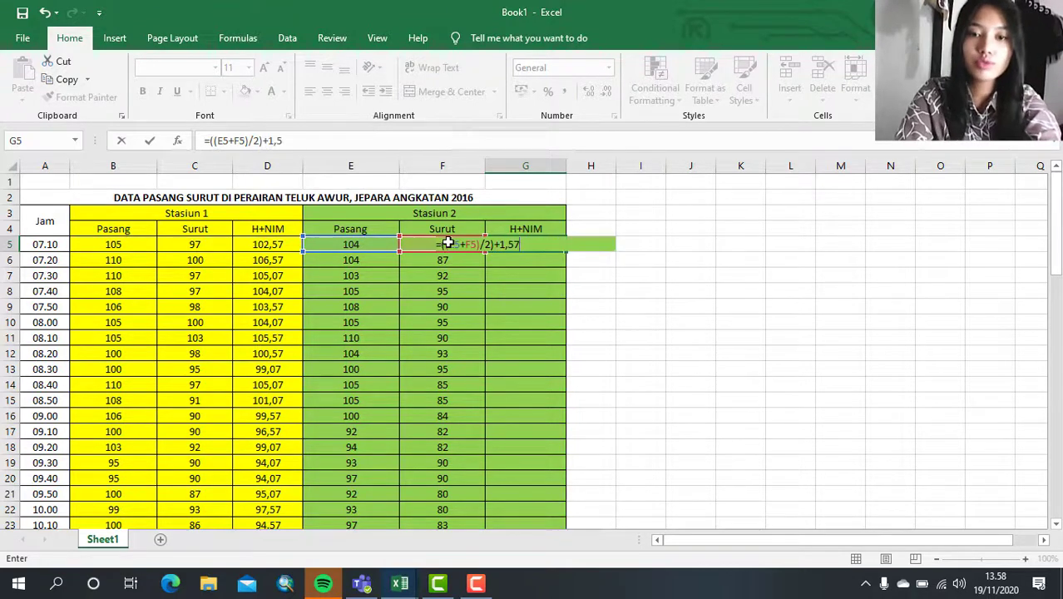
key("Return")
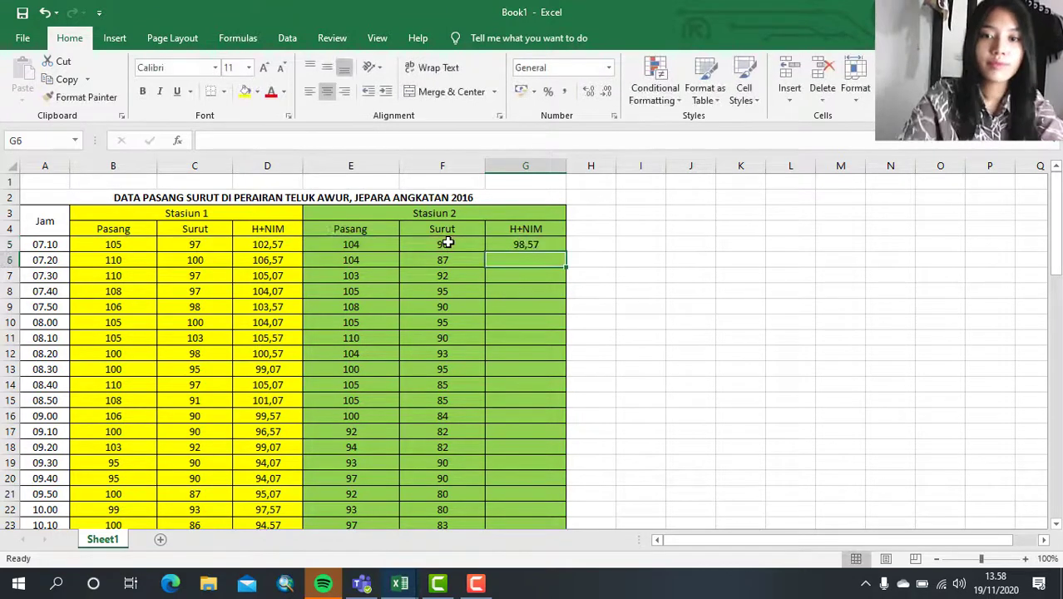
- Fill the H+NIM formula from G5 down to G71 for Stasiun 2
left_click(542, 244)
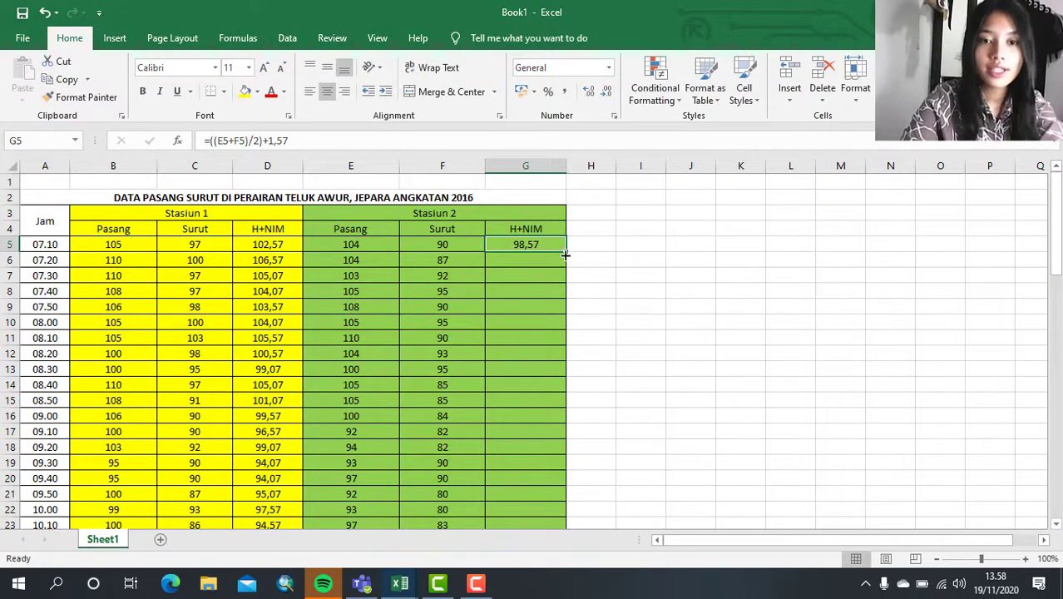
left_click_drag(565, 251, 548, 463)
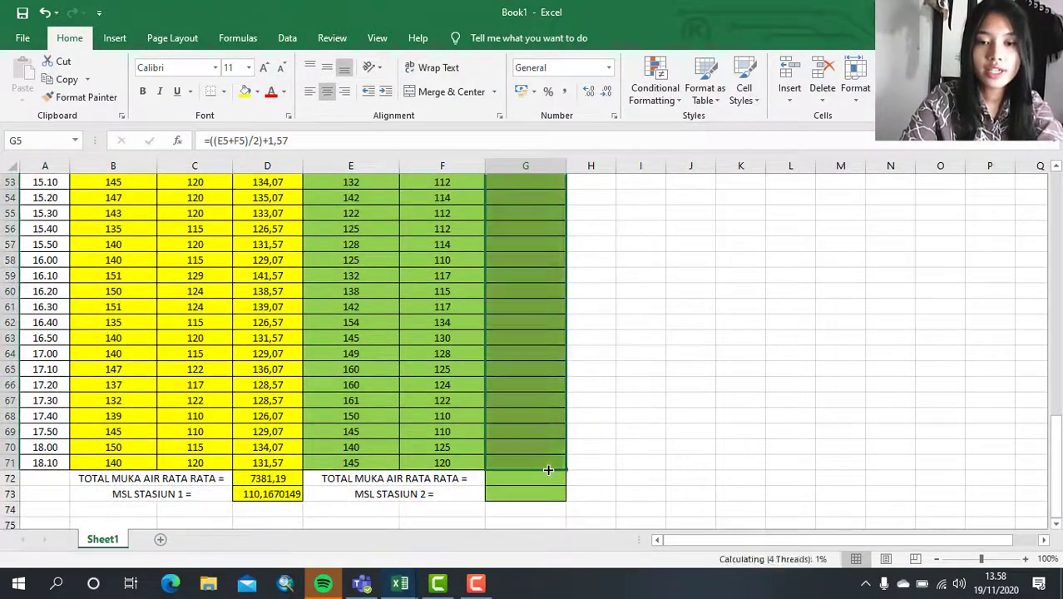
- Check the filled H+NIM formulas of Stasiun 2 in several rows from 68 back up to 8
left_click(545, 415)
scroll(550, 333, "up", 6)
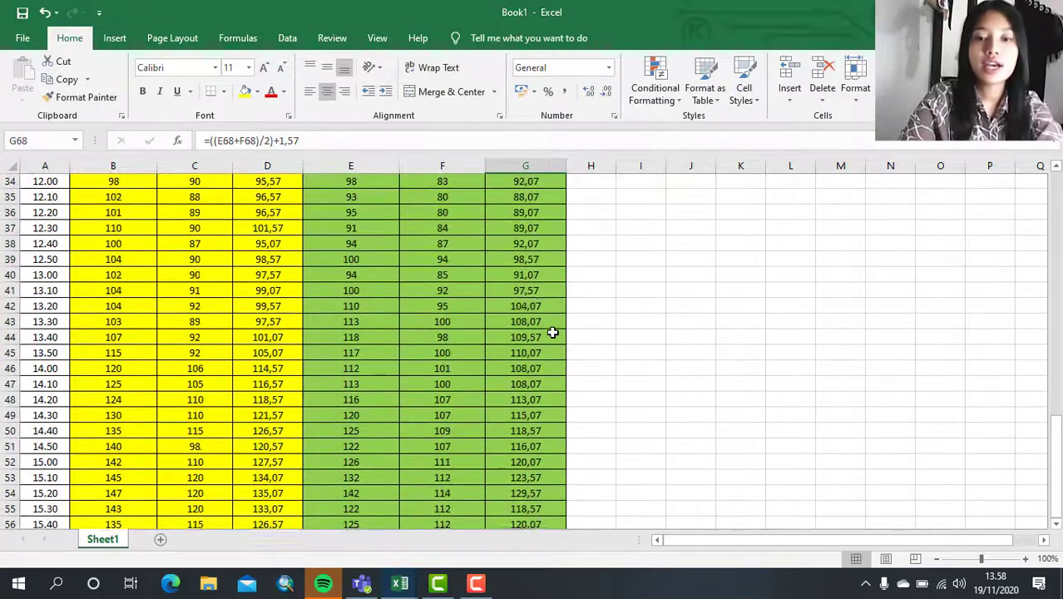
left_click(537, 306)
scroll(536, 306, "up", 5)
left_click(537, 306)
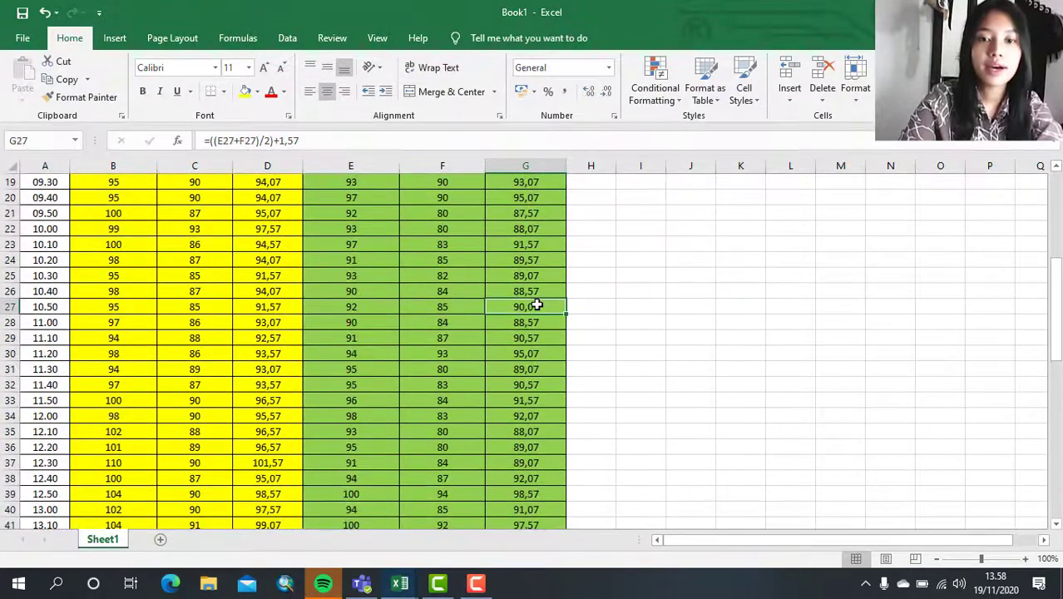
scroll(537, 306, "up", 5)
scroll(537, 306, "up", 1)
left_click(535, 259)
scroll(534, 261, "up", 2)
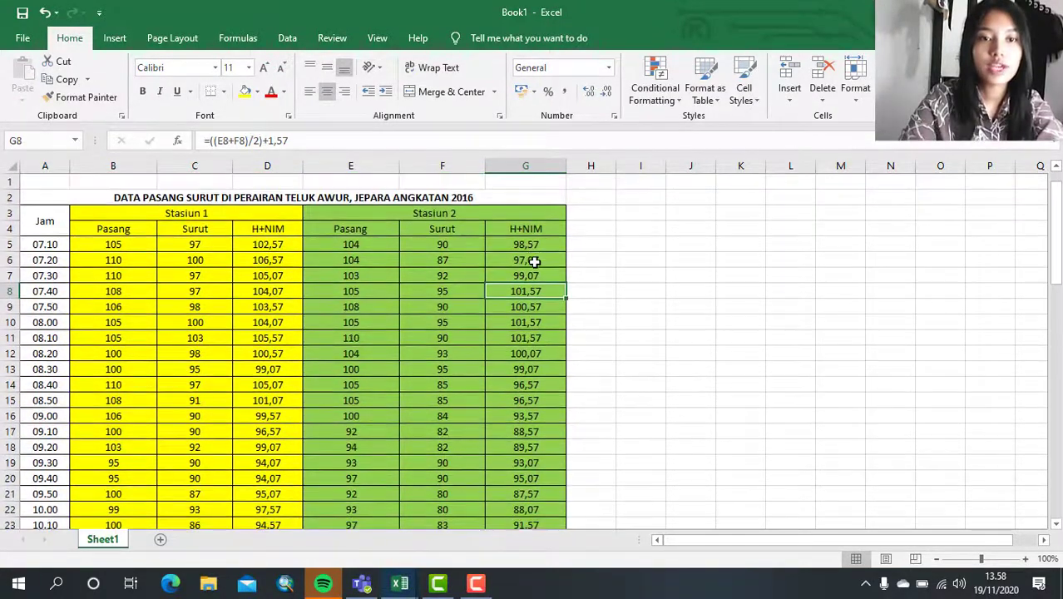
- Enter the formula =SUM(G5:G71) in G72 as the average water level total of Stasiun 2
scroll(535, 262, "down", 20)
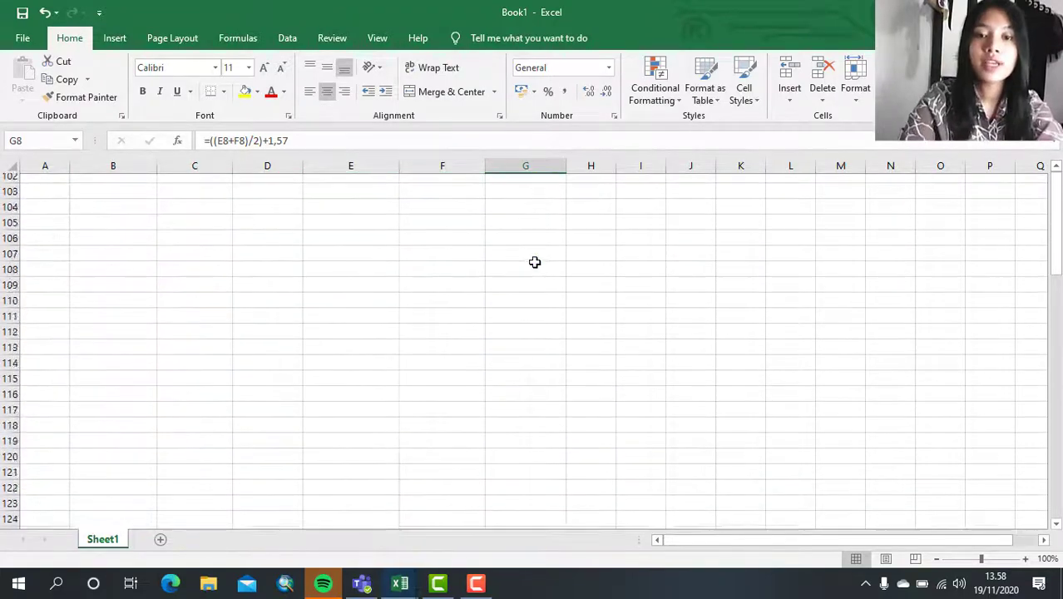
scroll(535, 262, "up", 9)
scroll(535, 262, "up", 5)
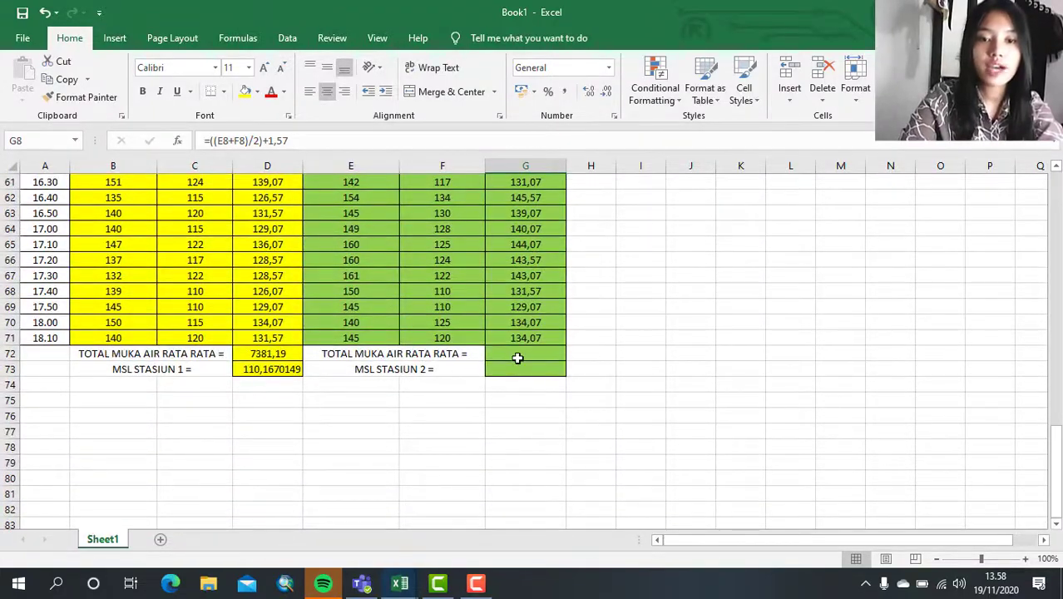
left_click(516, 357)
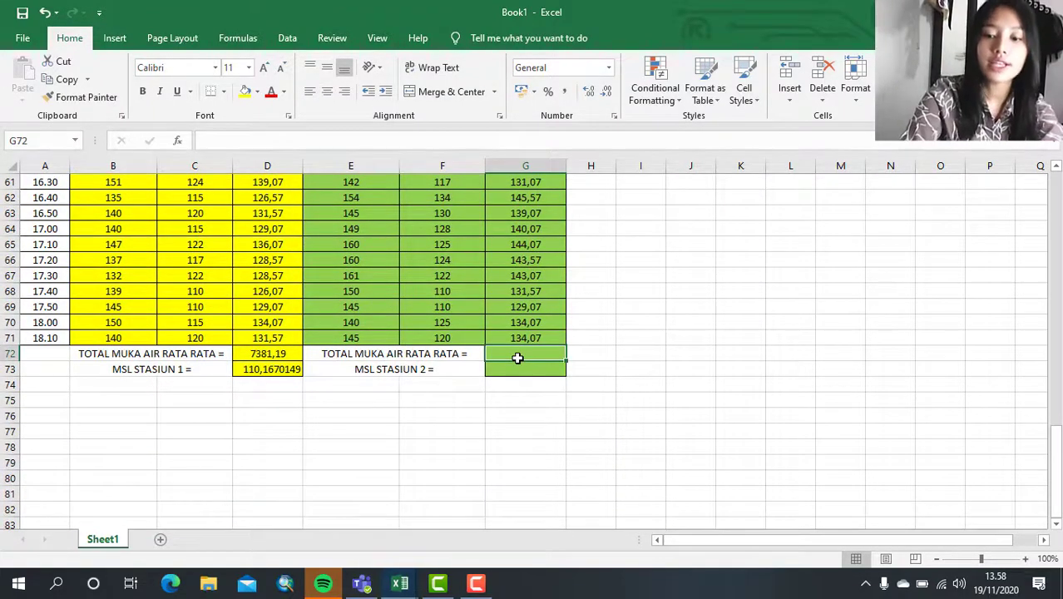
type("=s")
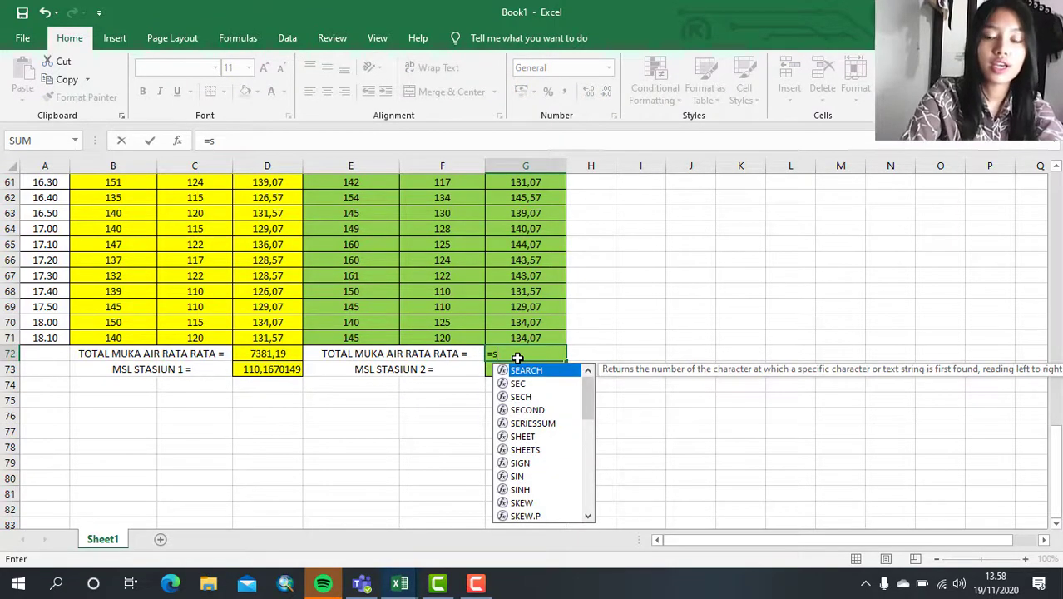
type("um(")
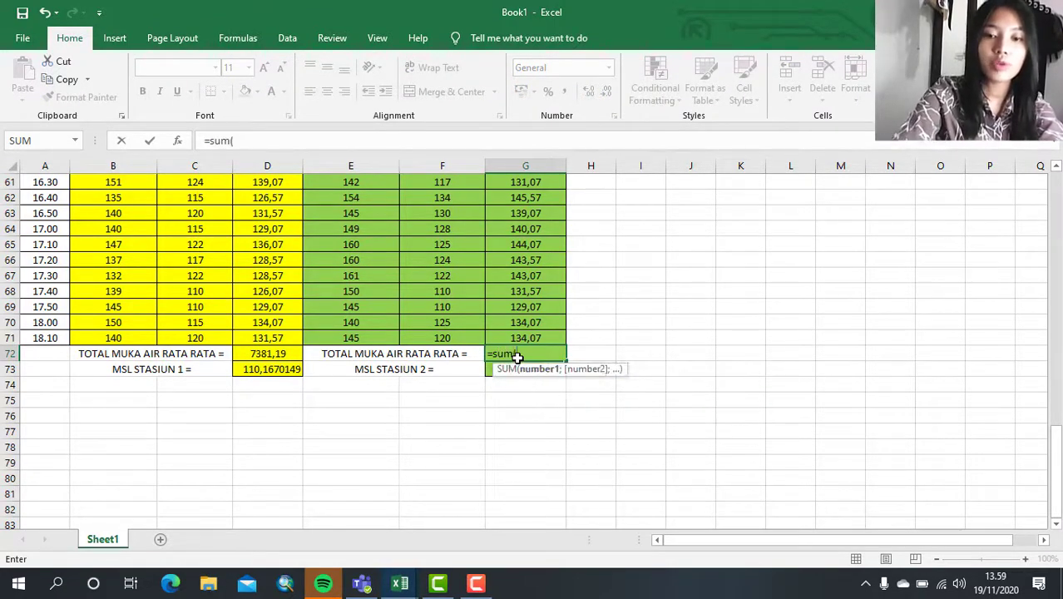
scroll(519, 266, "up", 20)
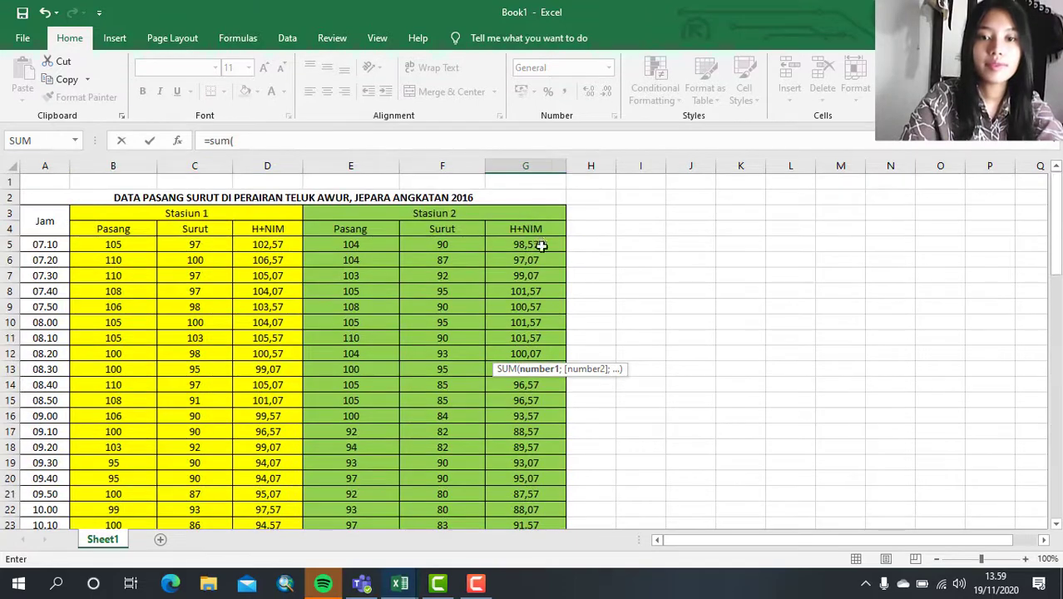
left_click(541, 245)
left_click_drag(541, 245, 545, 455)
type(")")
key("Return")
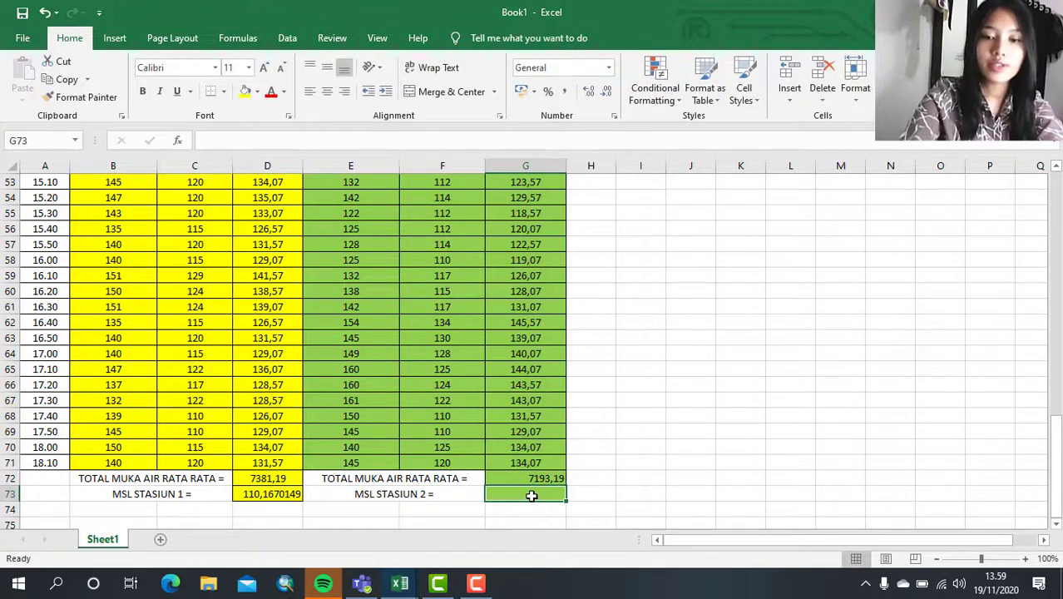
- Enter the formula =AVERAGE(G5:G71) in G73 as the MSL of Stasiun 2
type("=")
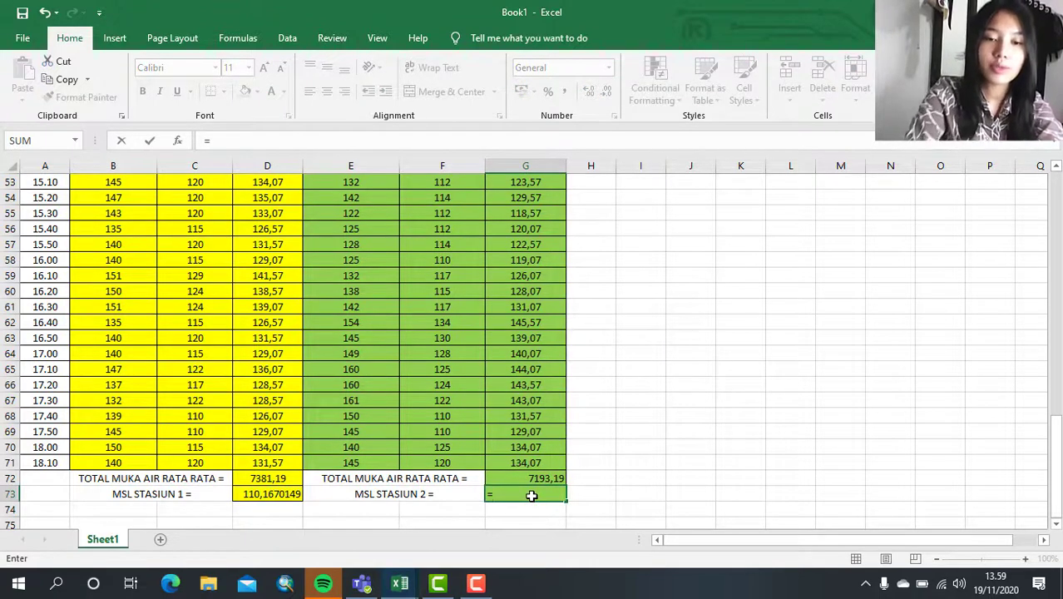
type("avea")
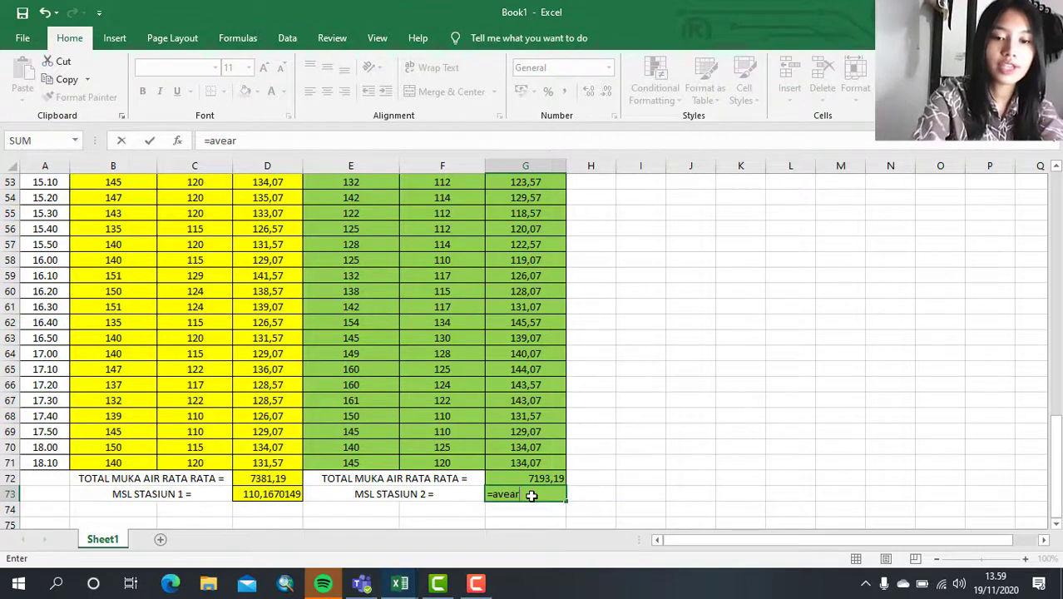
type("r")
key("BackSpace")
key("BackSpace")
type("rage")
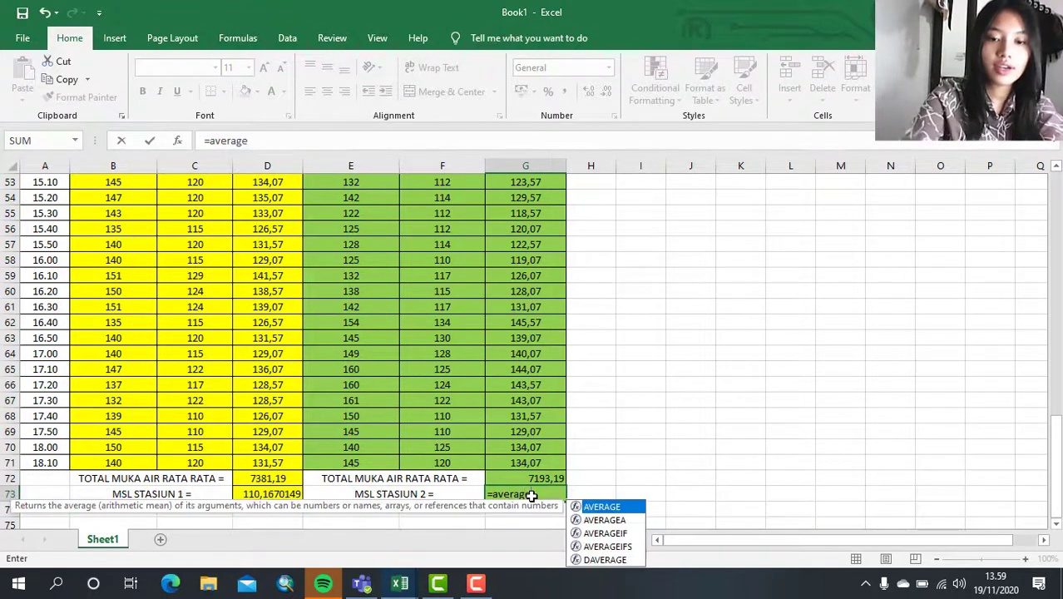
type("(")
scroll(543, 349, "up", 17)
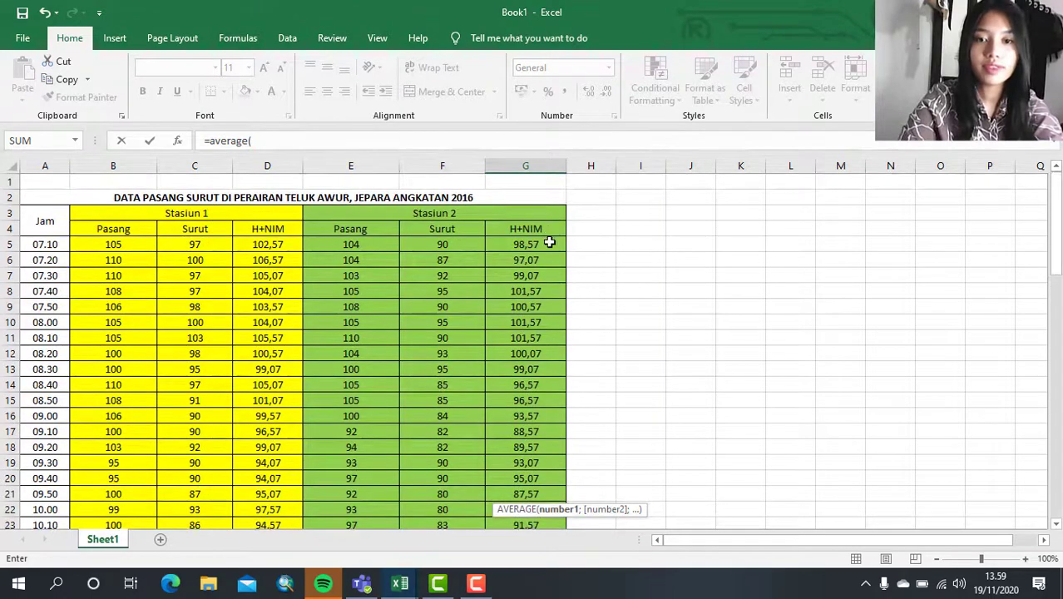
left_click_drag(549, 243, 544, 459)
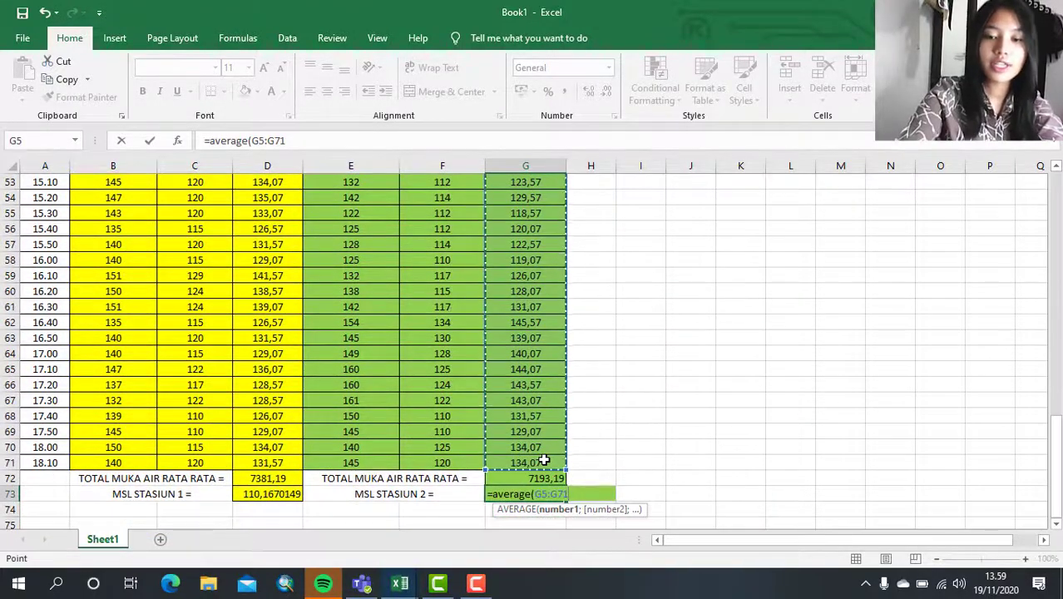
type(")")
key("Return")
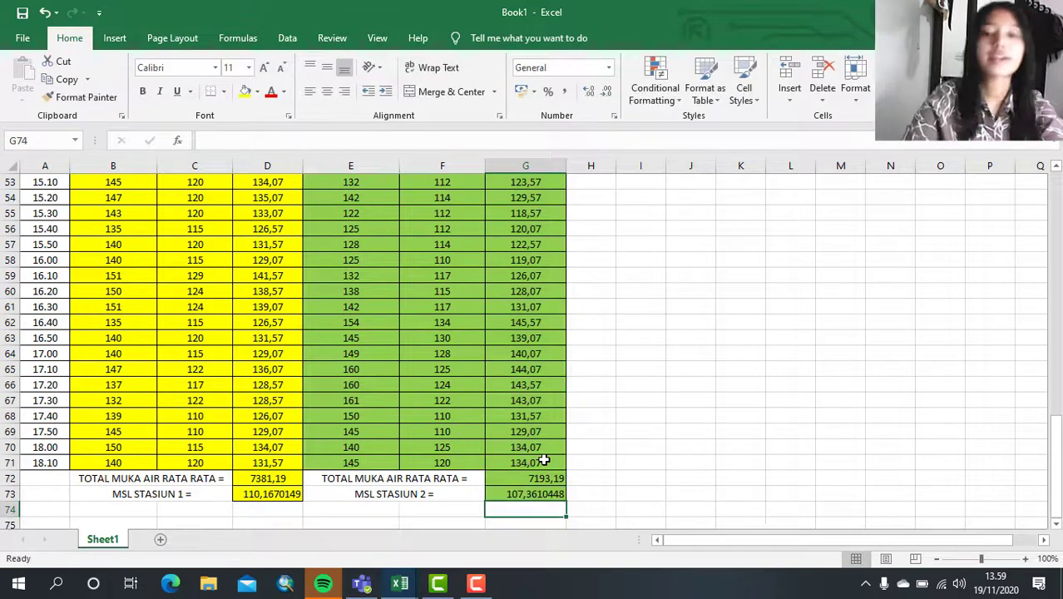
- Apply borders to all cells in A70:G73 and center their contents horizontally
left_click_drag(543, 494, 46, 448)
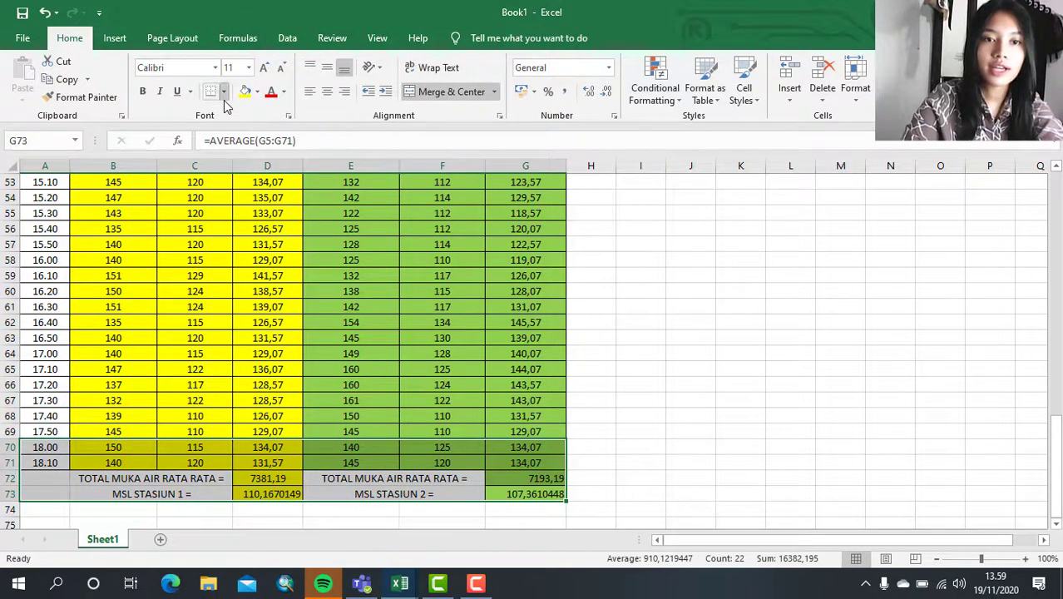
left_click(223, 91)
left_click(240, 224)
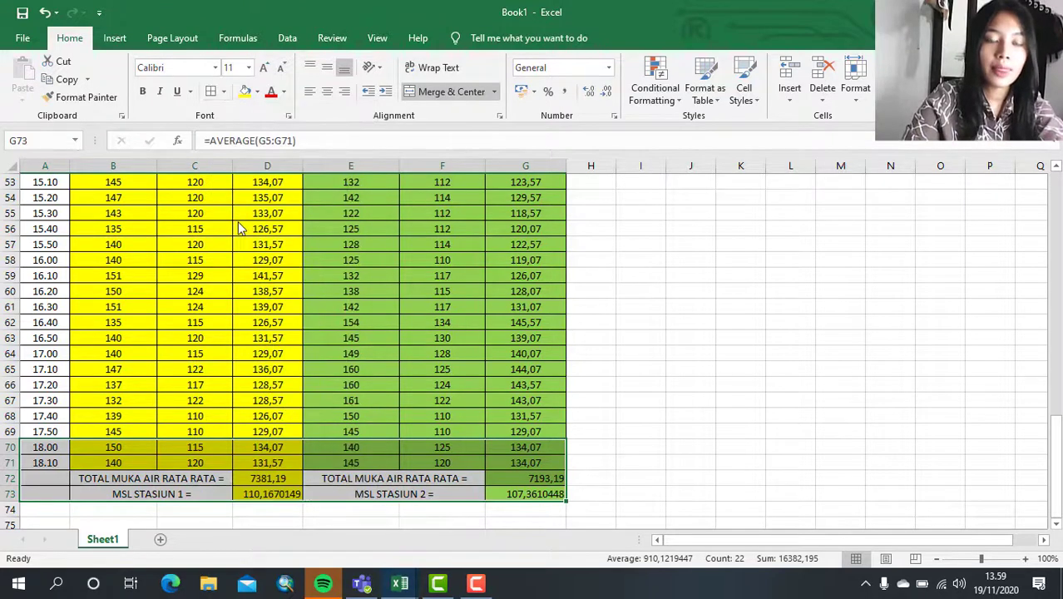
left_click(326, 94)
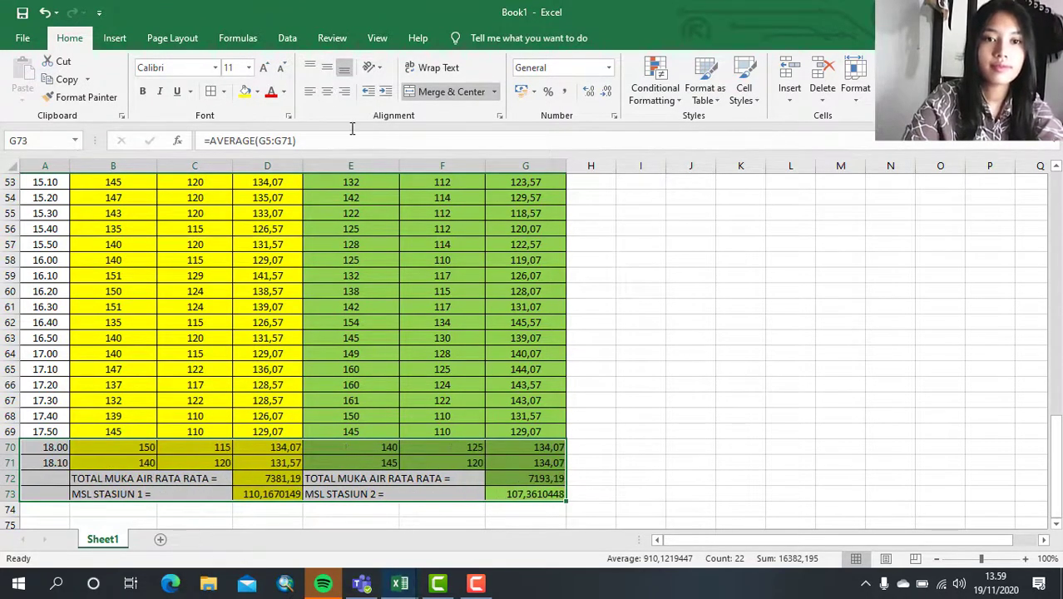
left_click(328, 93)
left_click(407, 356)
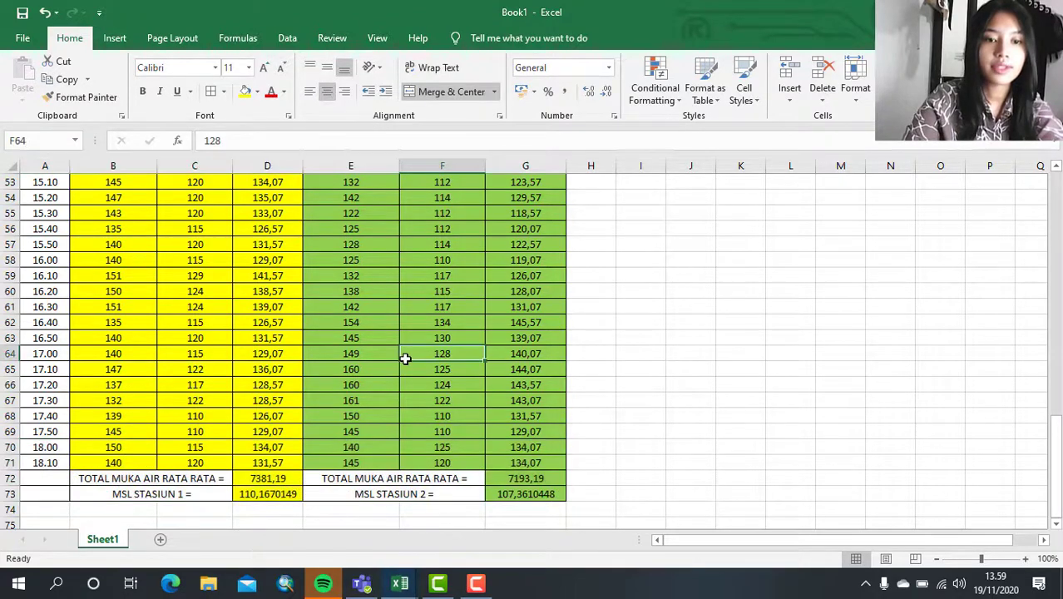
- Apply borders to all cells in J3:L5 beside the tide data to form a three-by-three table
scroll(659, 292, "up", 17)
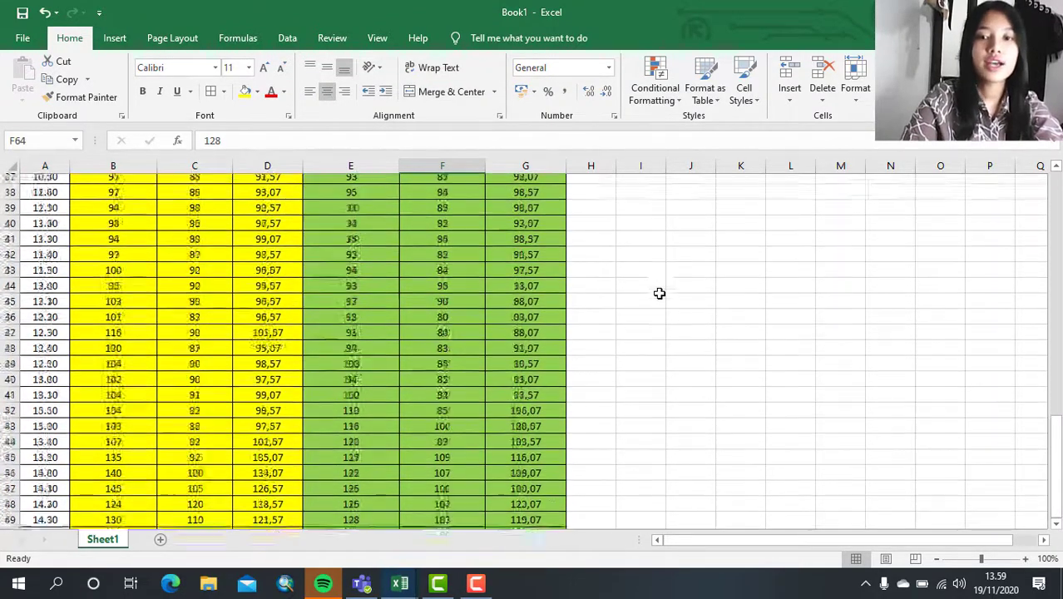
left_click(681, 212)
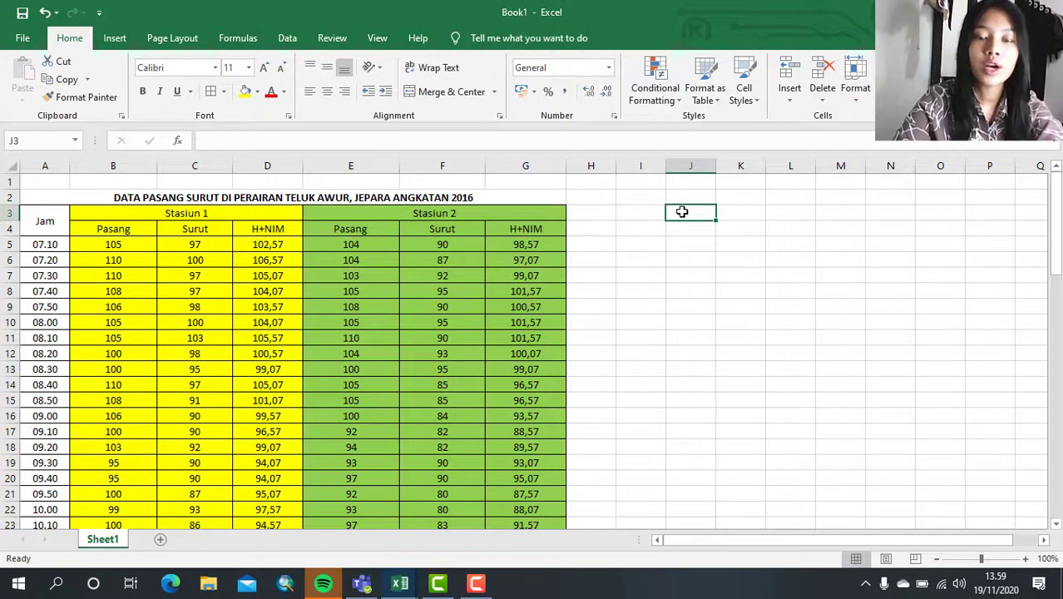
left_click_drag(681, 212, 791, 240)
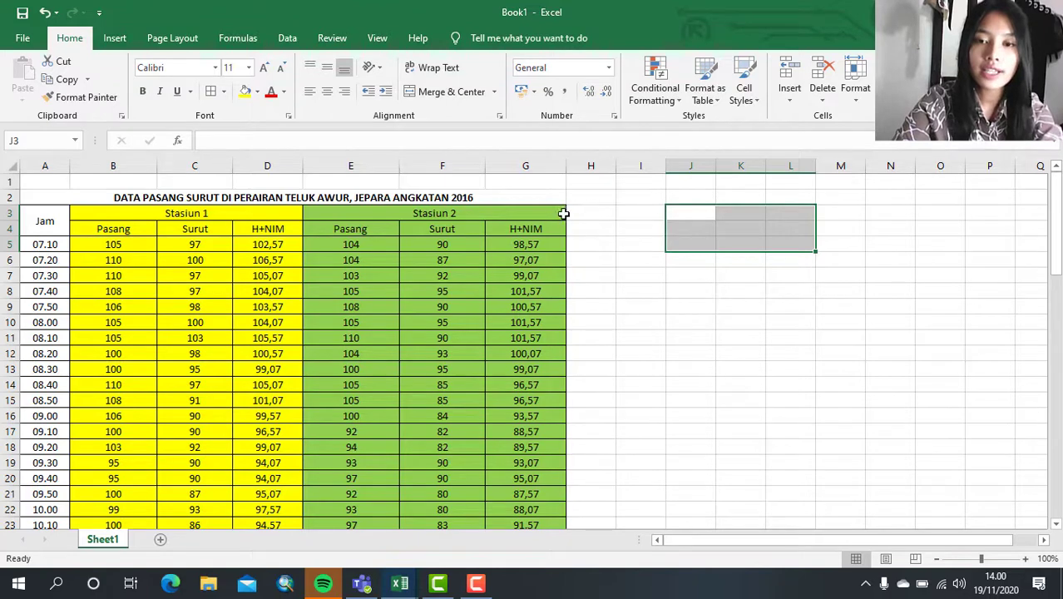
left_click(211, 91)
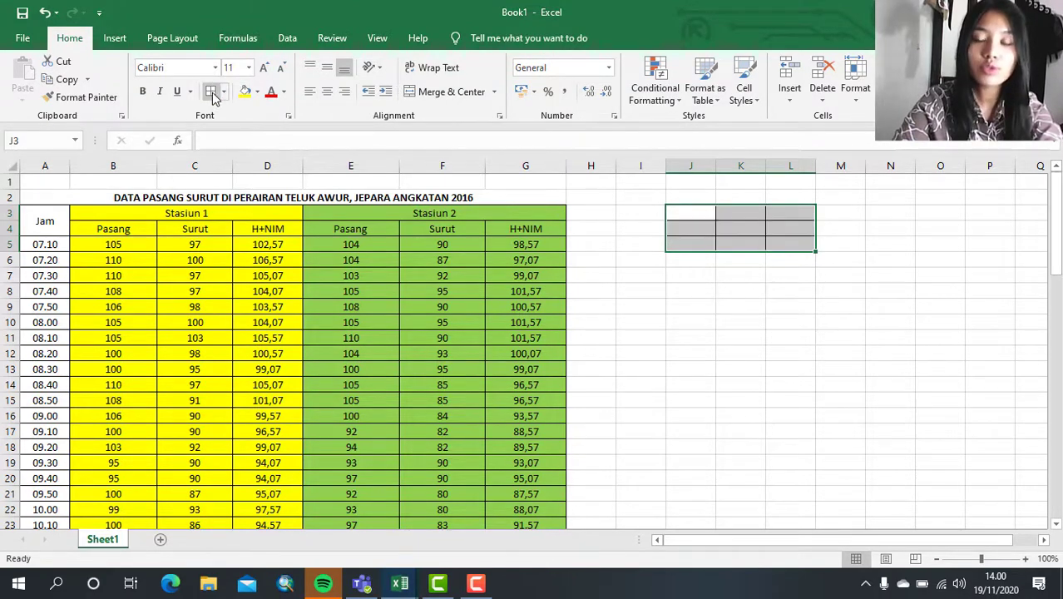
- Enter the column headings Stasiun 1 in K3 and Stasiun 2 in L3 of the small table
left_click(741, 212)
type("s")
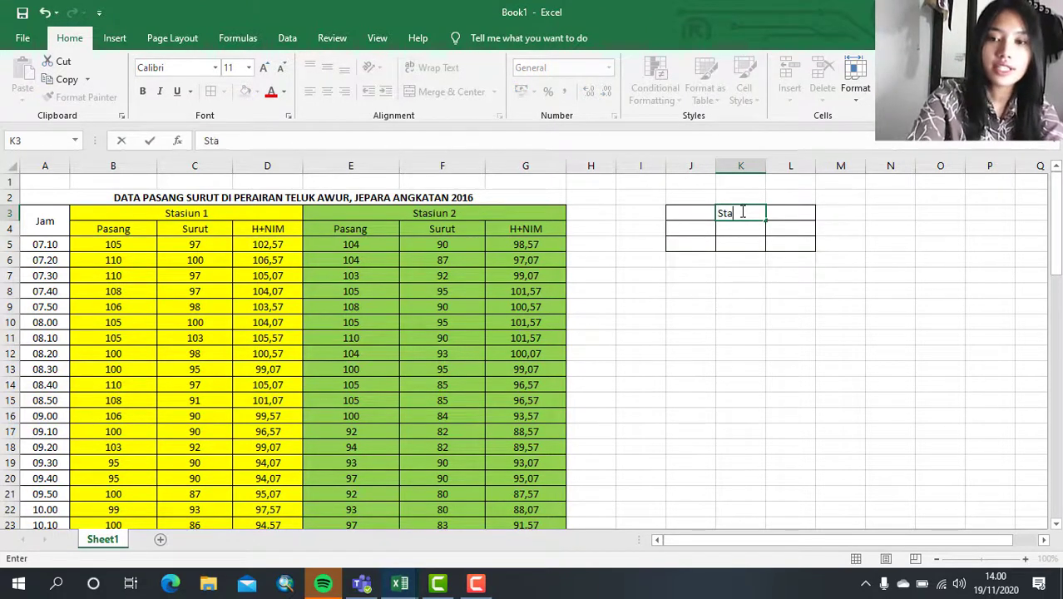
type("tasiun 1")
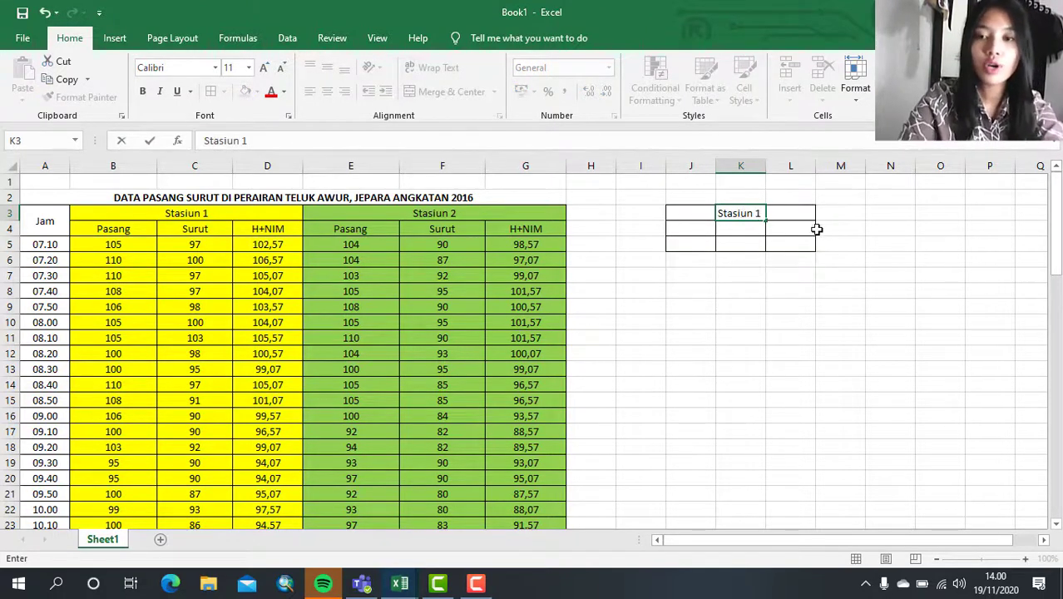
left_click(794, 219)
type("Stasiun 2")
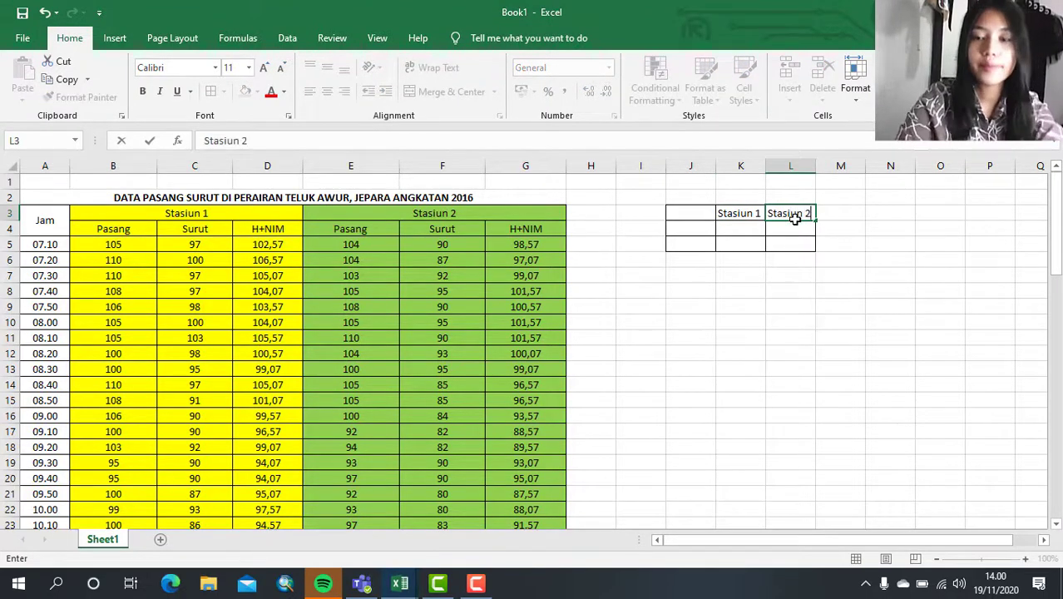
- Enter the row labels HHWL in J4 and LLWL in J5 of the small table
left_click(675, 236)
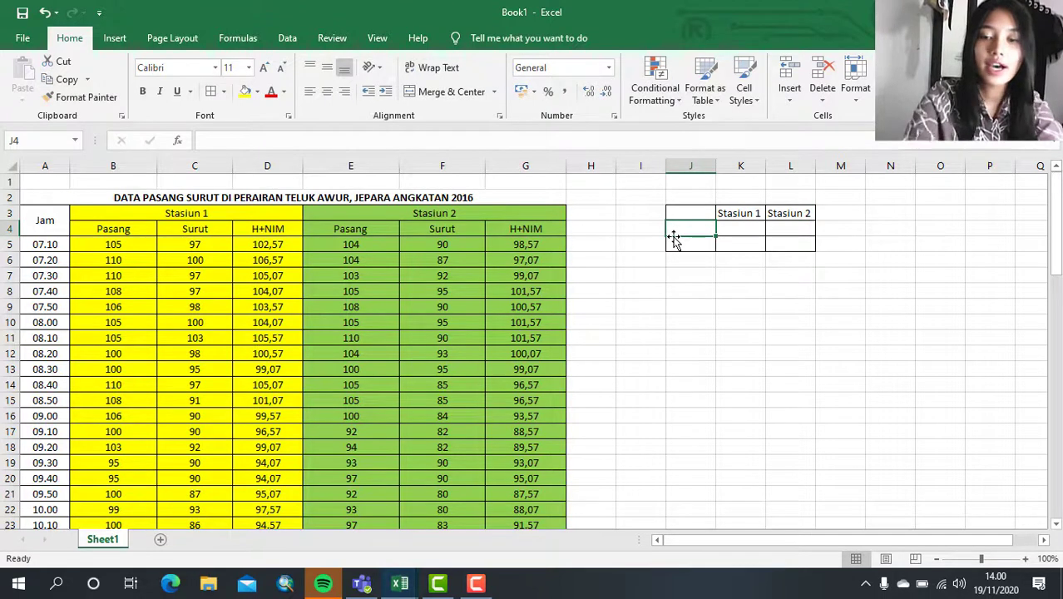
type("H")
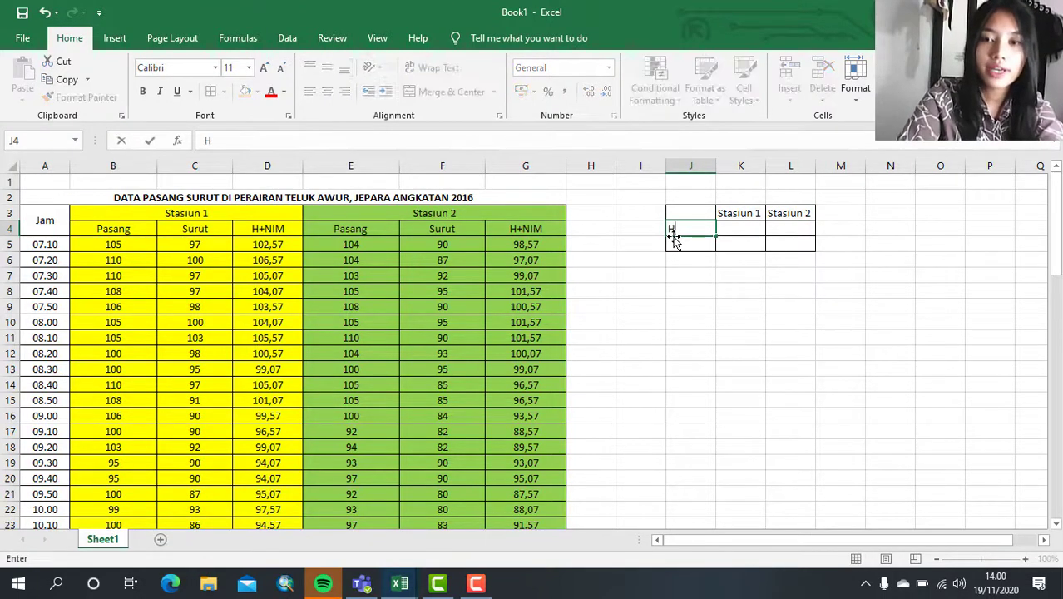
type("HWL")
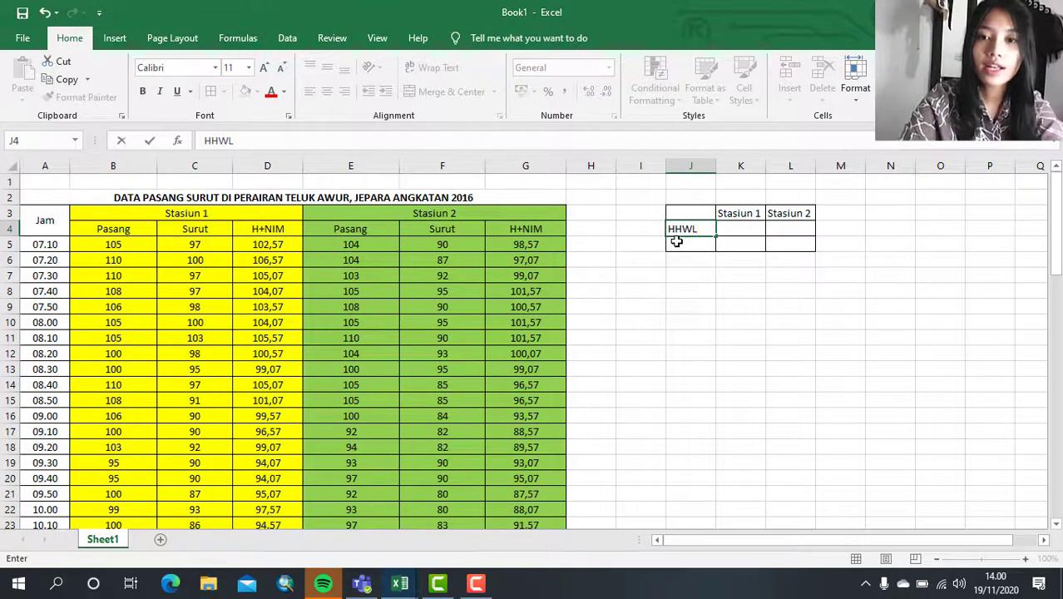
left_click(676, 241)
type("LLWL")
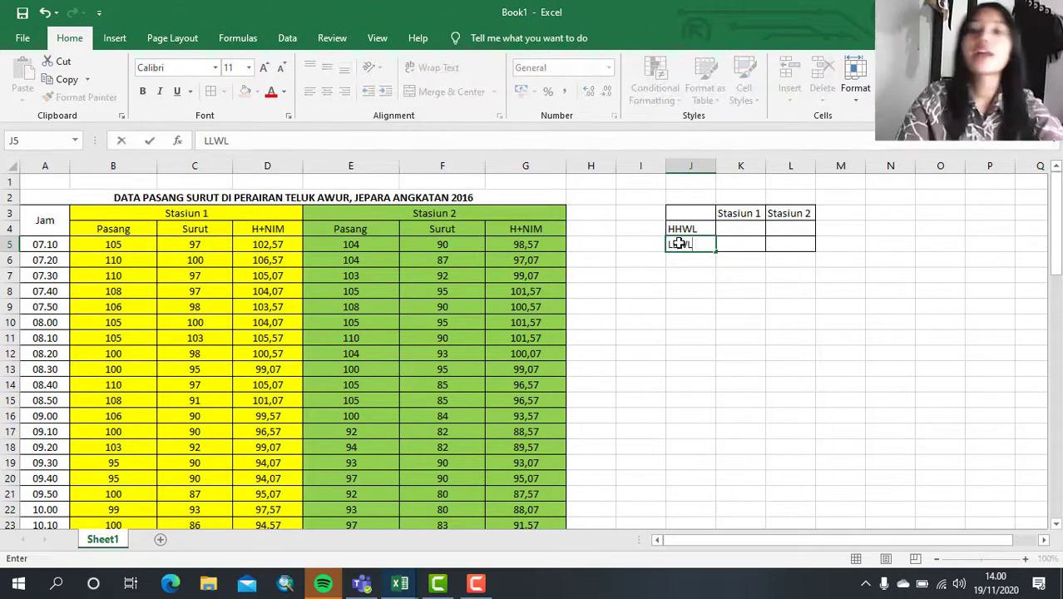
left_click(739, 289)
- Widen columns K and L slightly and center the contents of J3:L5 horizontally
left_click_drag(765, 167, 823, 164)
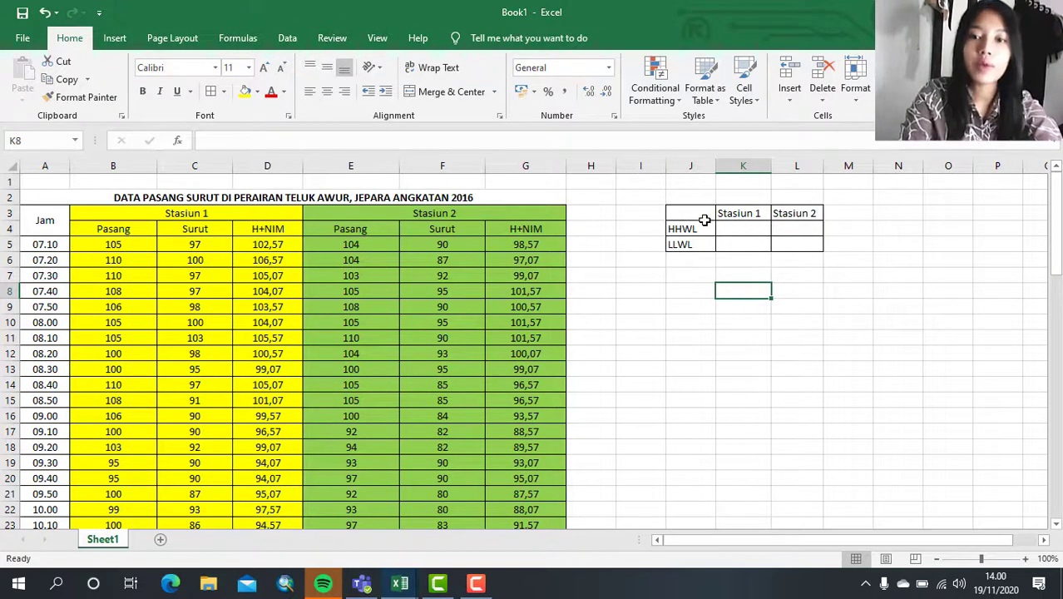
left_click_drag(701, 214, 807, 238)
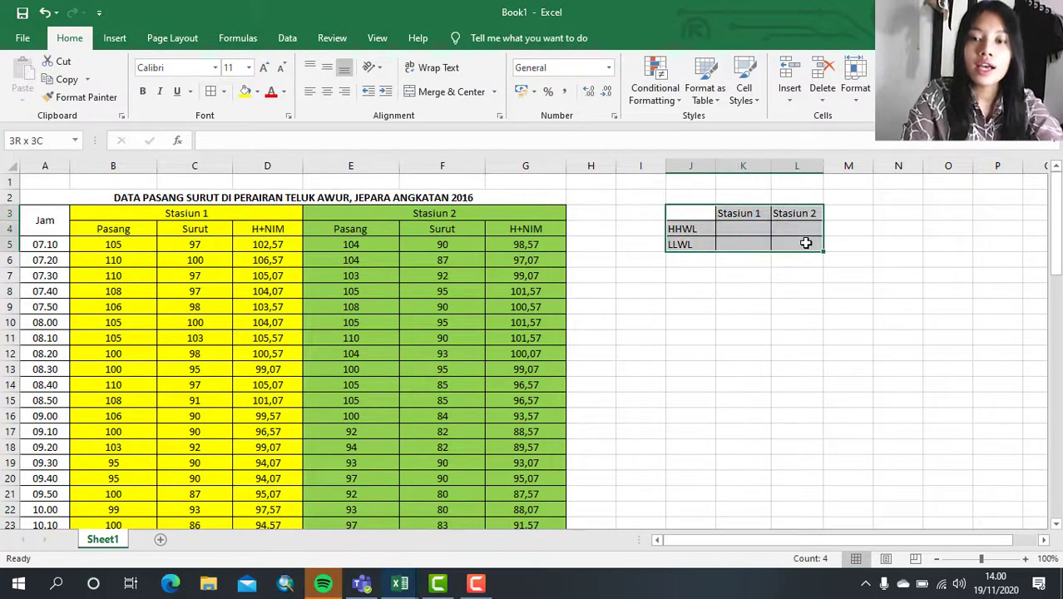
left_click(588, 182)
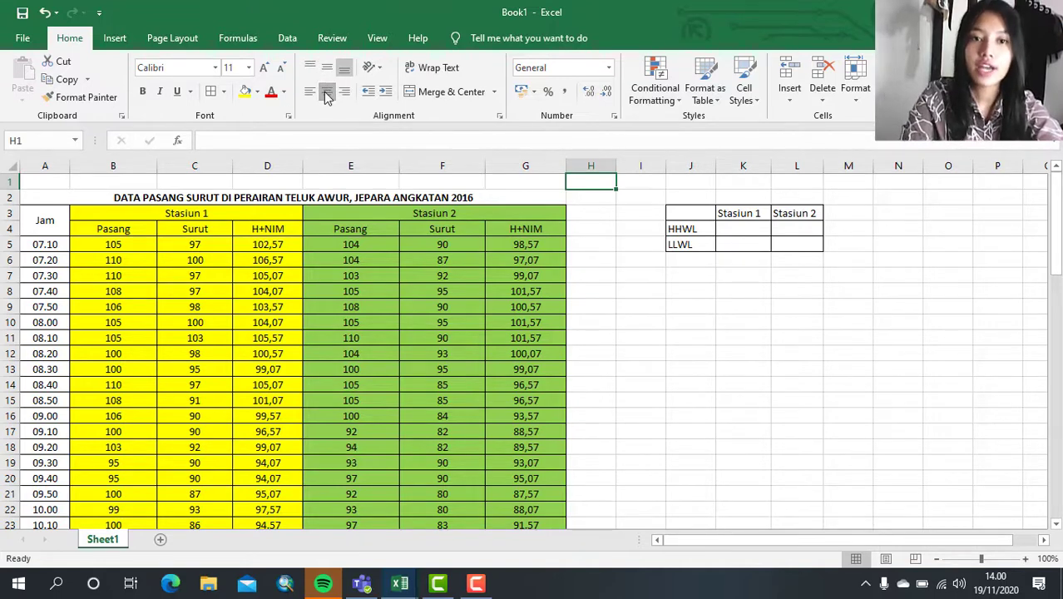
left_click_drag(692, 216, 799, 241)
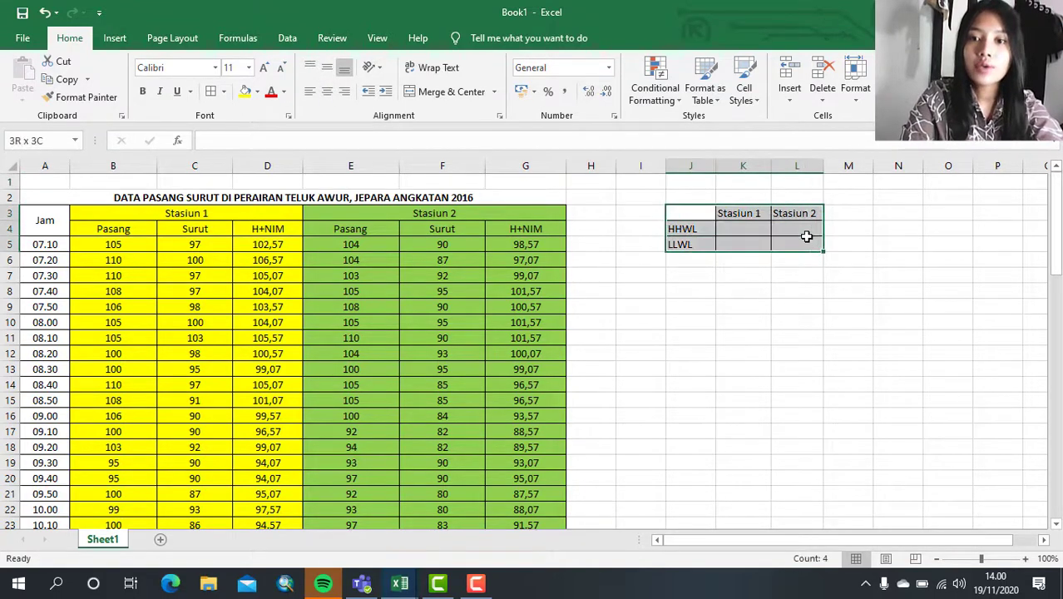
left_click(328, 98)
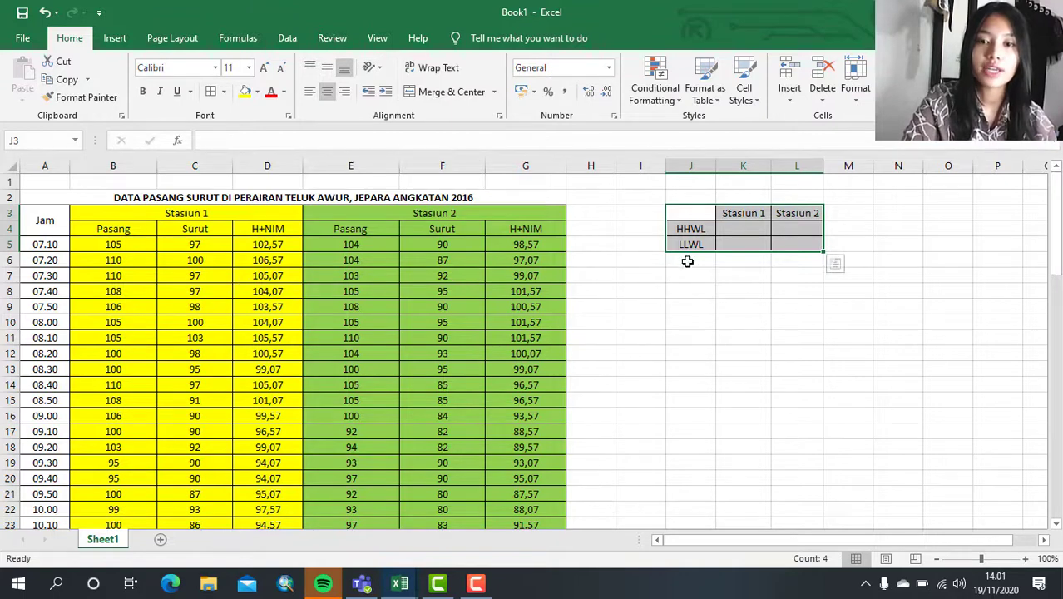
- Calculate the Stasiun 1 HHWL in K4 with the formula =MAX(D5:D71) over its H+NIM values
left_click(737, 226)
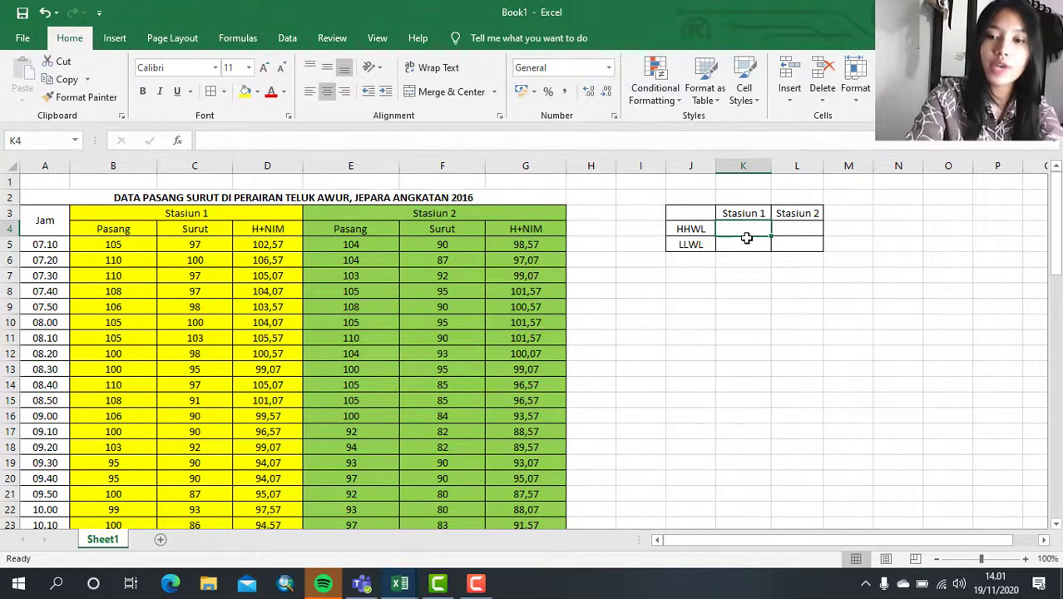
type("=MAX")
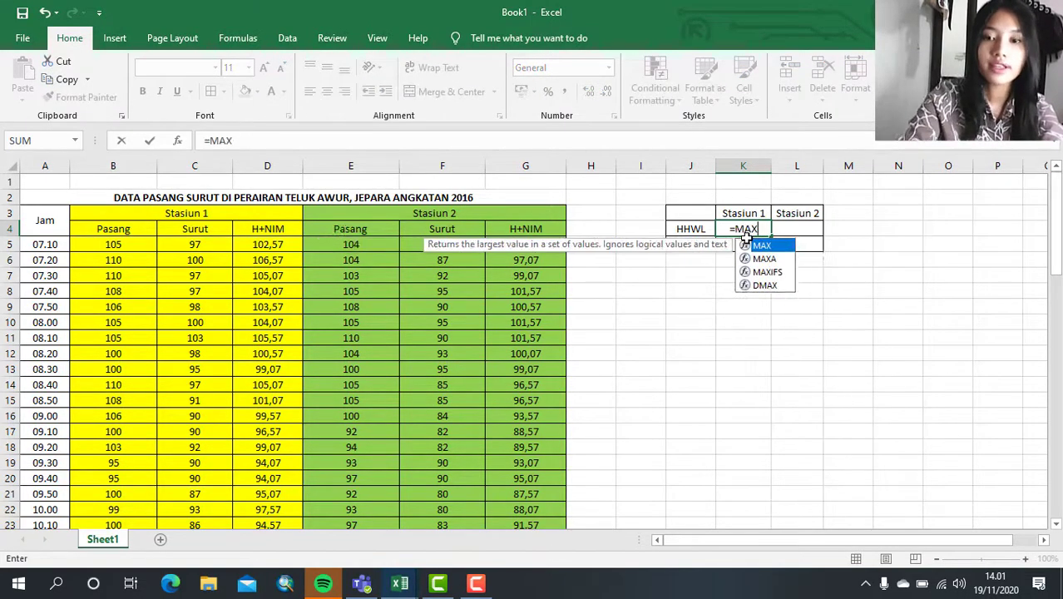
type("(")
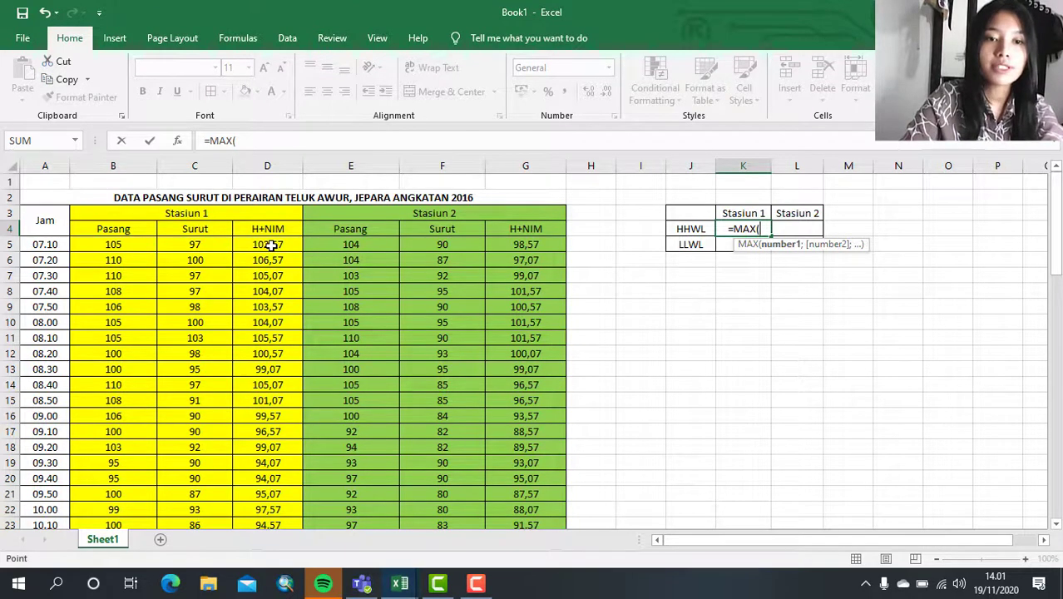
left_click_drag(271, 244, 280, 465)
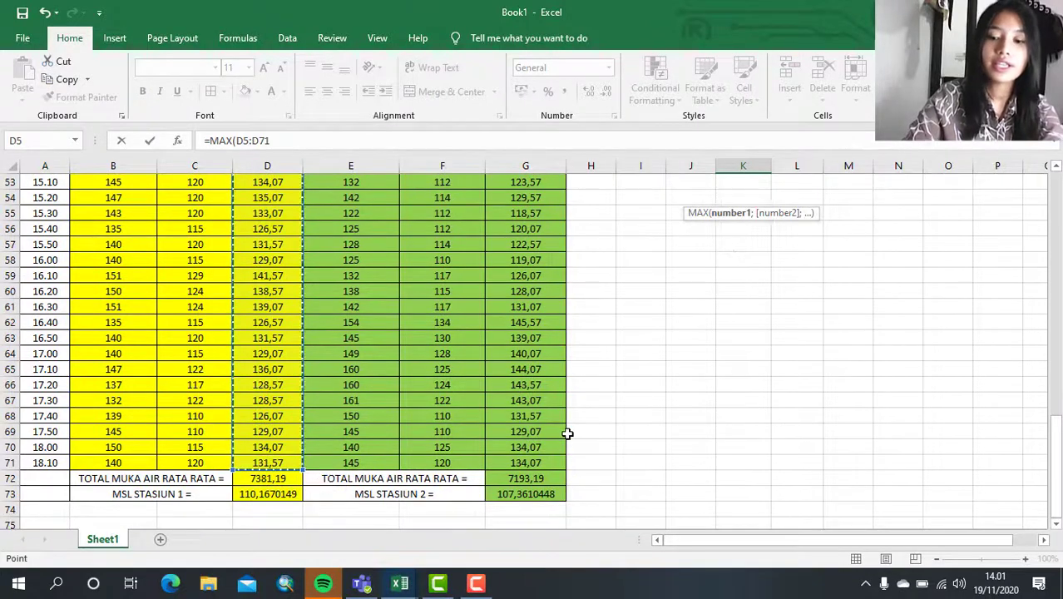
type(")")
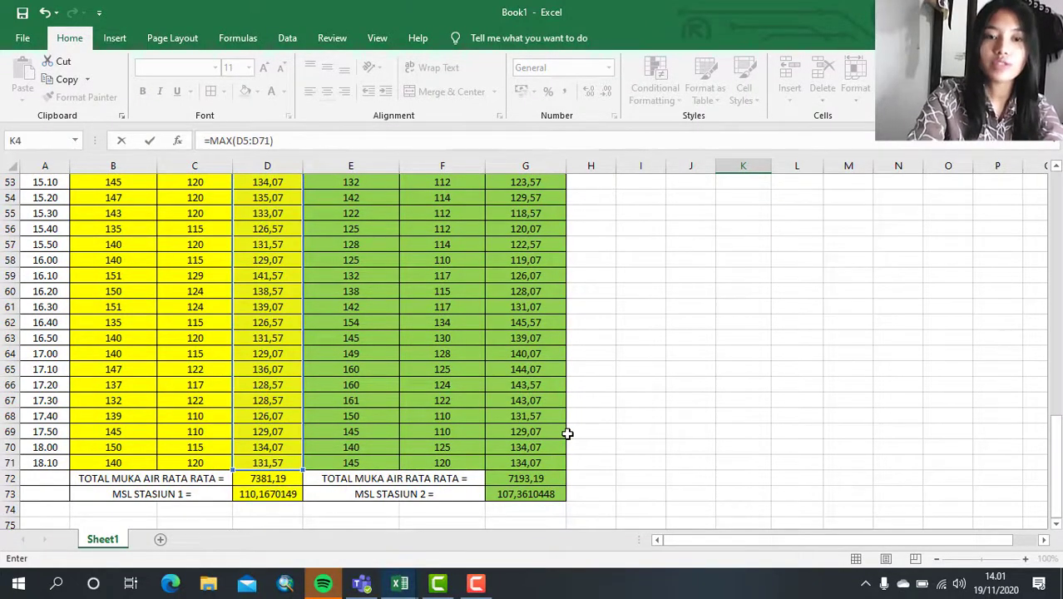
key("Return")
scroll(727, 281, "up", 2)
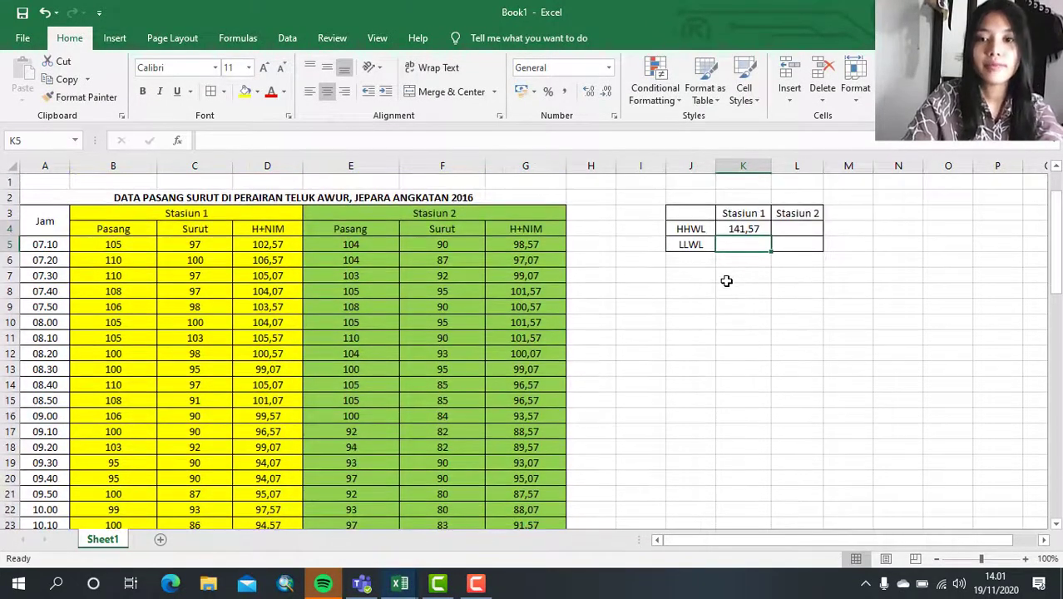
- Calculate the Stasiun 2 HHWL in L4 with the formula =MAX(G5:G71) over its H+NIM values
left_click(754, 227)
left_click(790, 225)
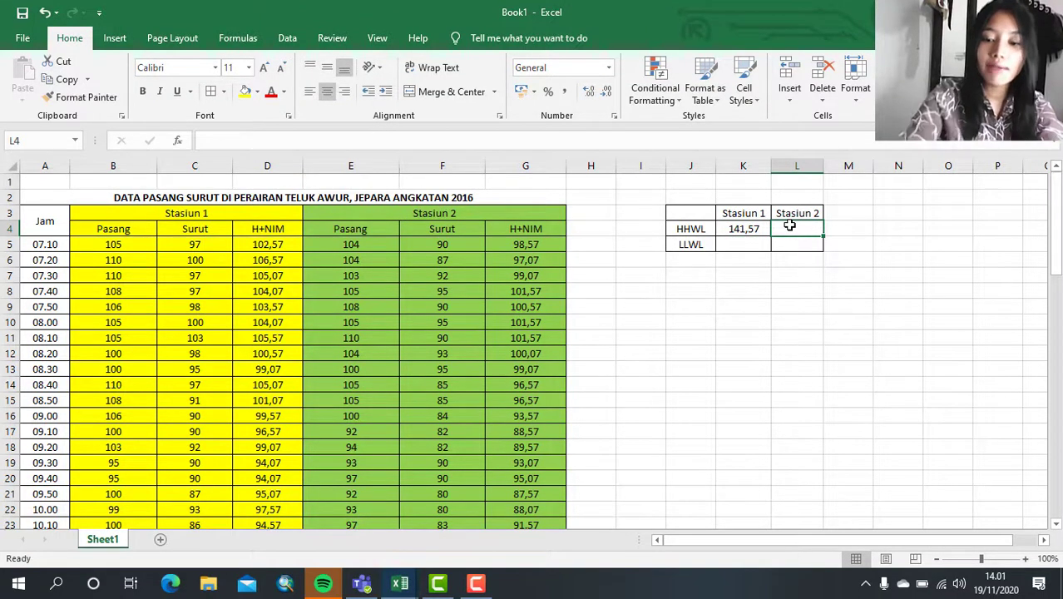
type("+")
key("BackSpace")
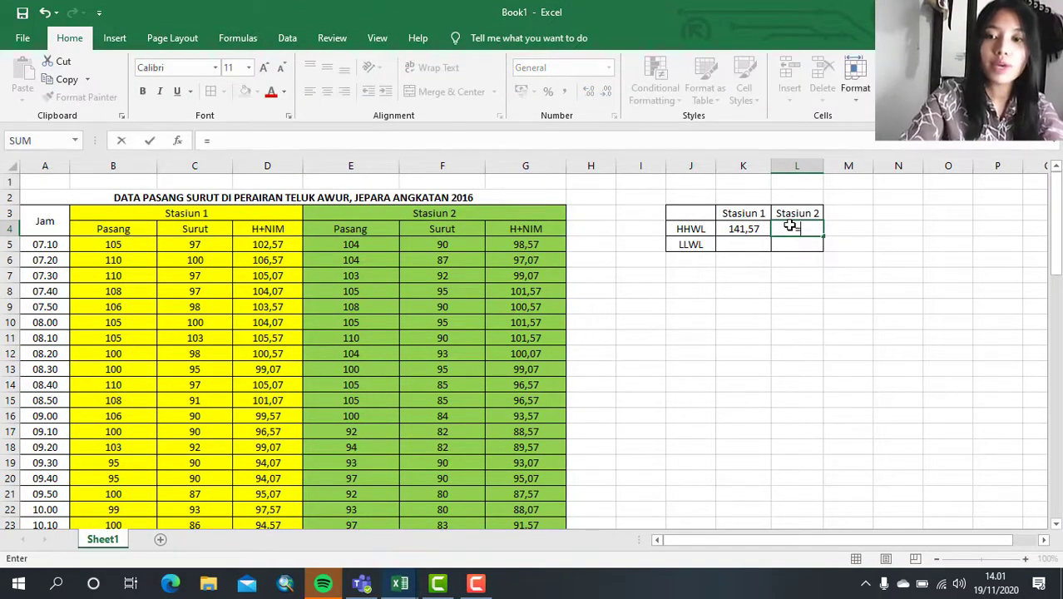
type("=S")
type("MAX(")
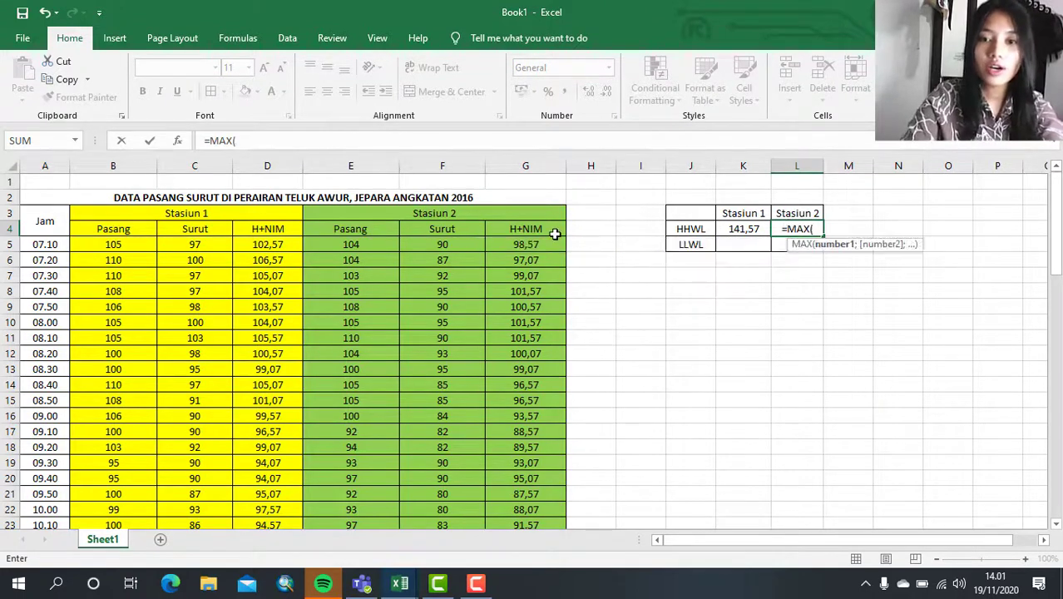
left_click_drag(546, 245, 556, 464)
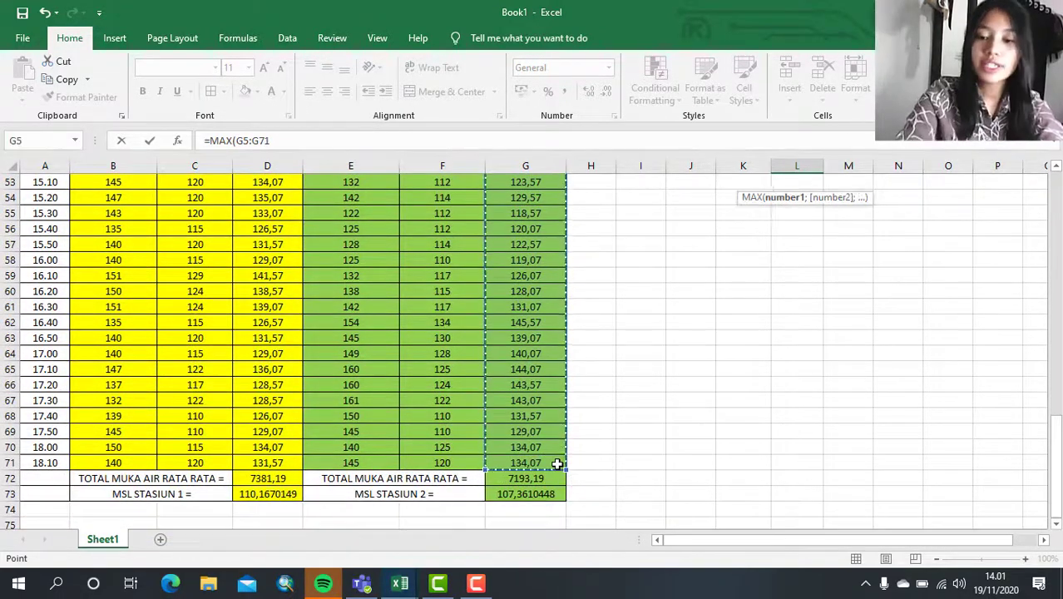
type(")")
key("Return")
scroll(724, 385, "up", 3)
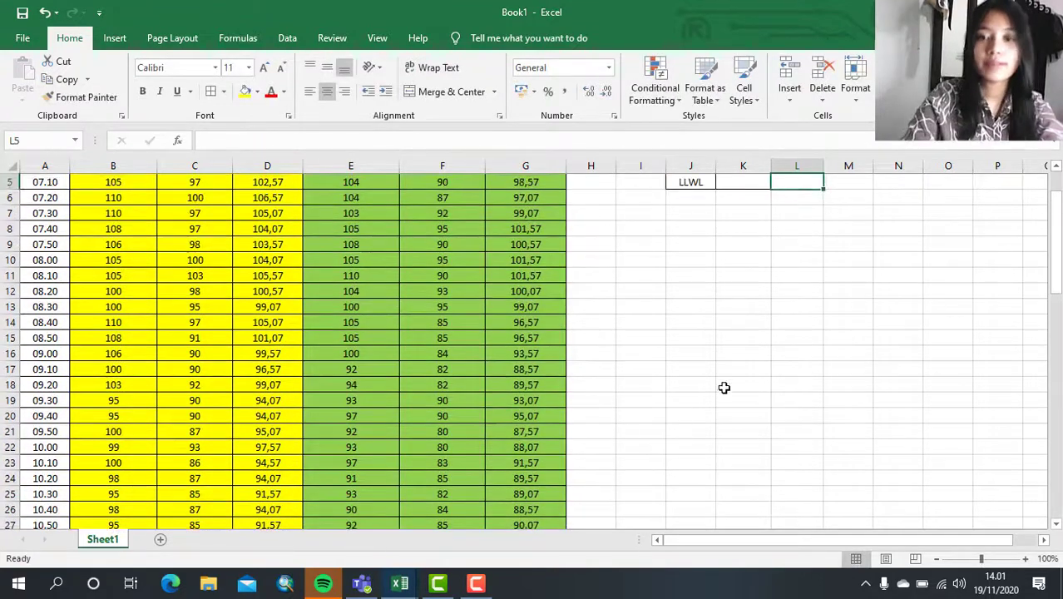
- Calculate the Stasiun 1 LLWL in K5 as the minimum of the H+NIM values in D5:D71
left_click(743, 246)
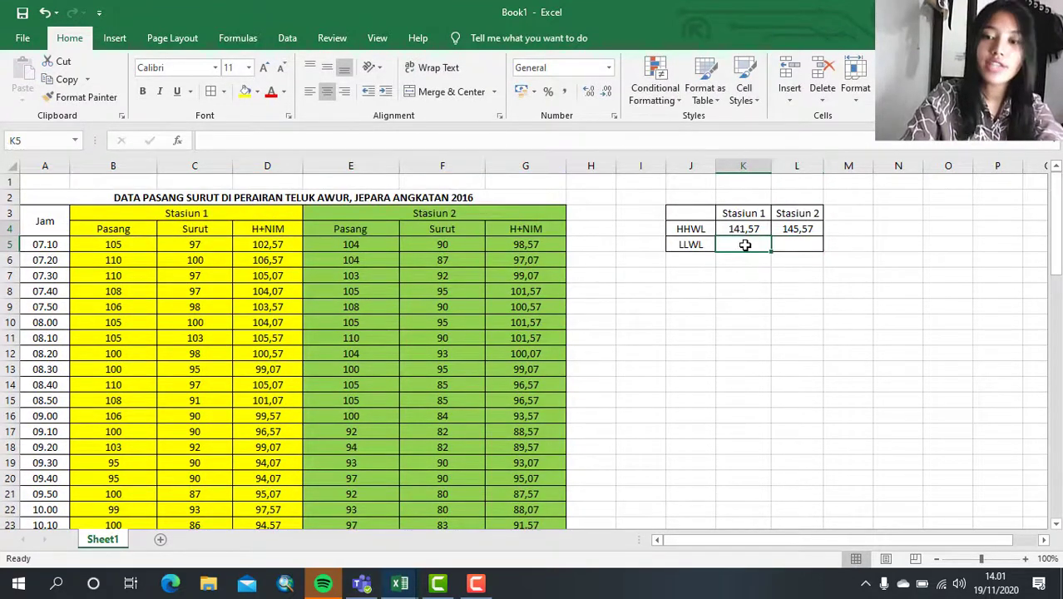
type("=")
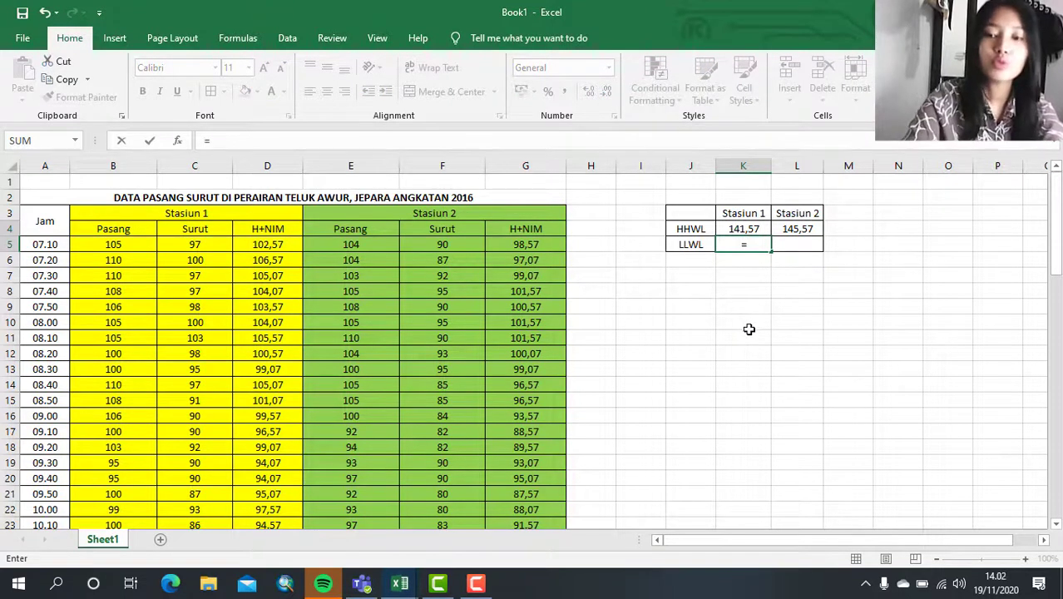
type("MIN")
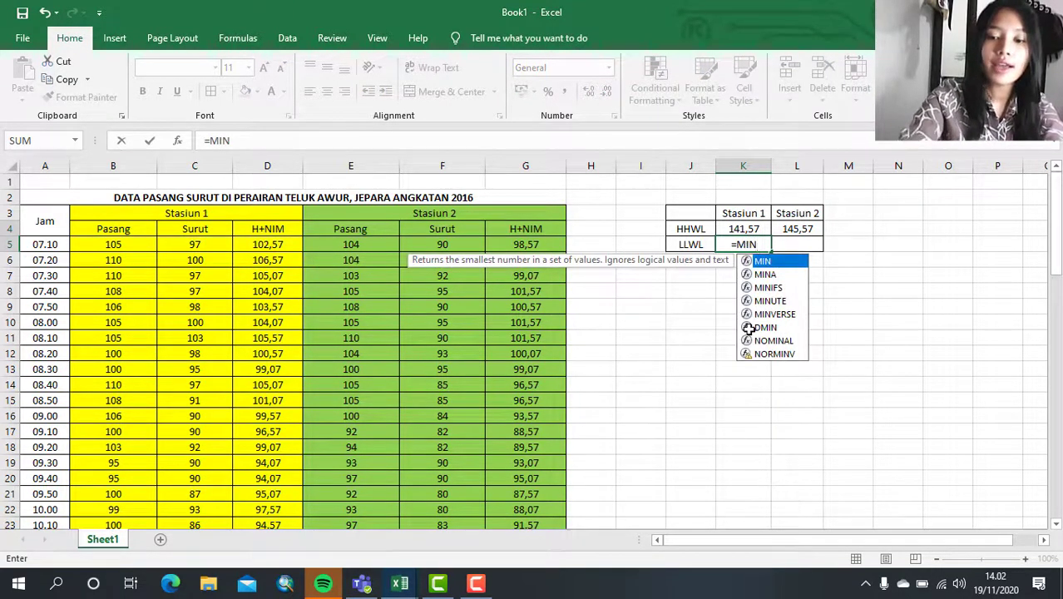
type("(")
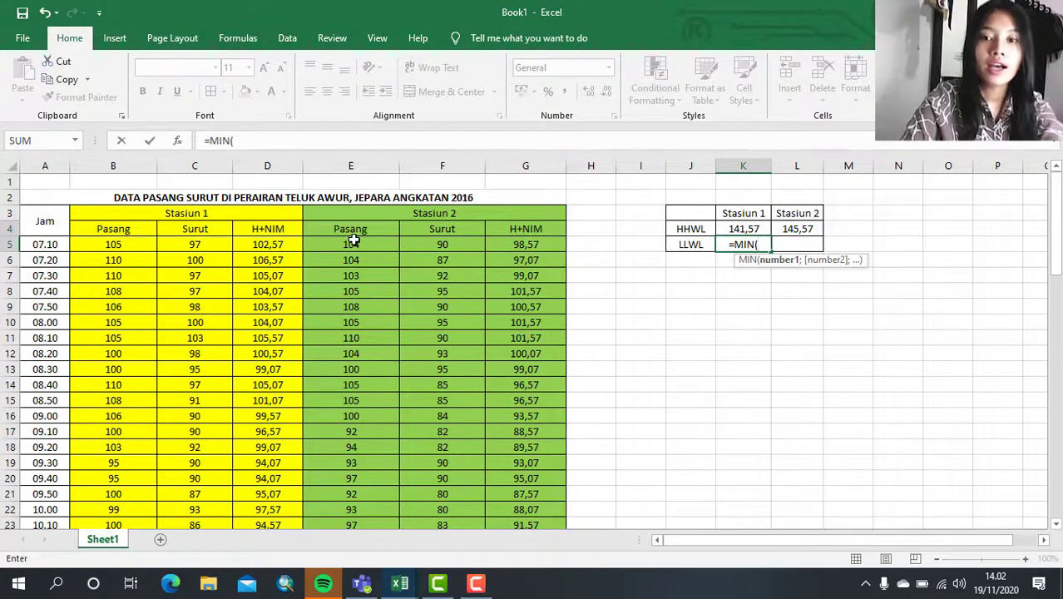
left_click_drag(260, 248, 280, 464)
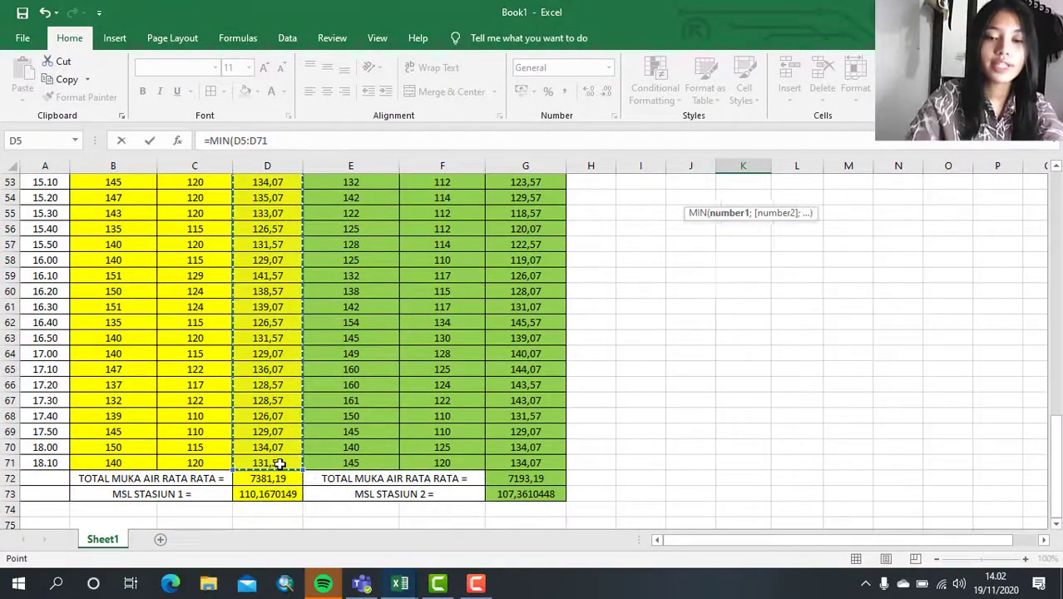
key("Return")
scroll(415, 416, "up", 7)
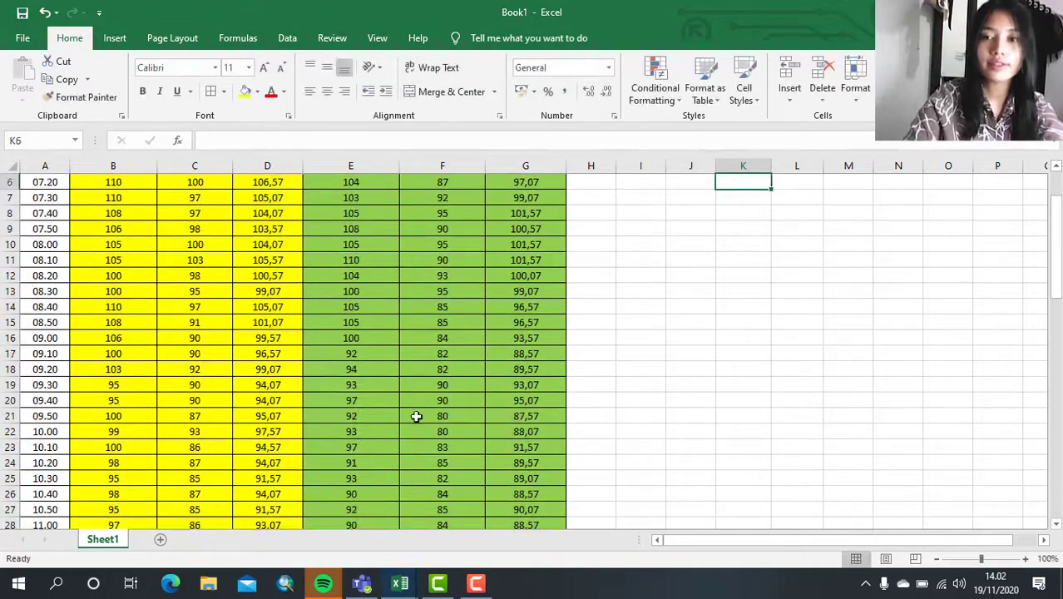
- Calculate the Stasiun 2 LLWL in L5 with the formula =MIN(G5:G71) over its H+NIM values
left_click(798, 244)
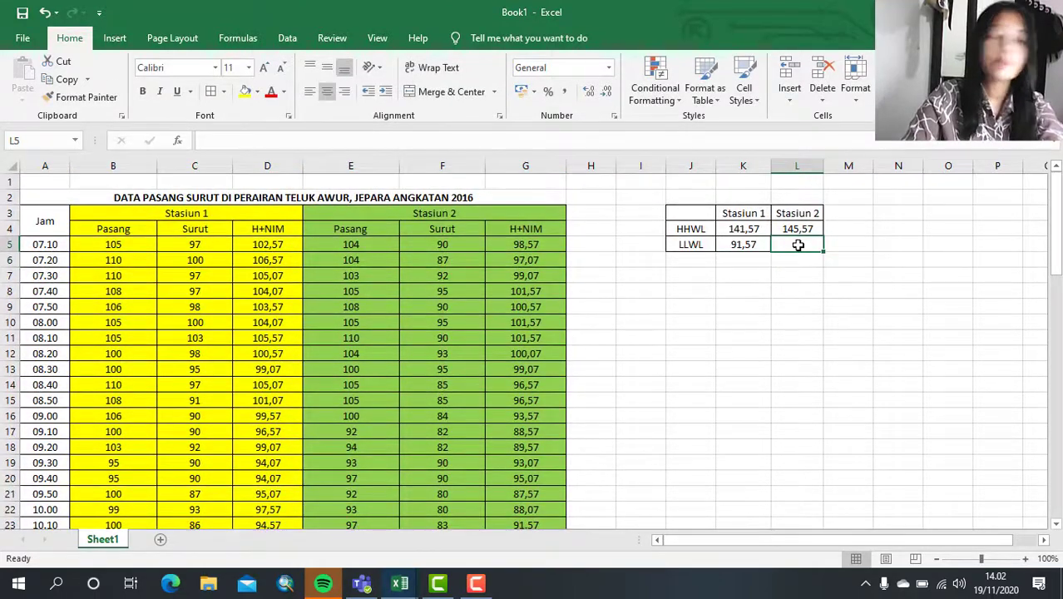
type("=")
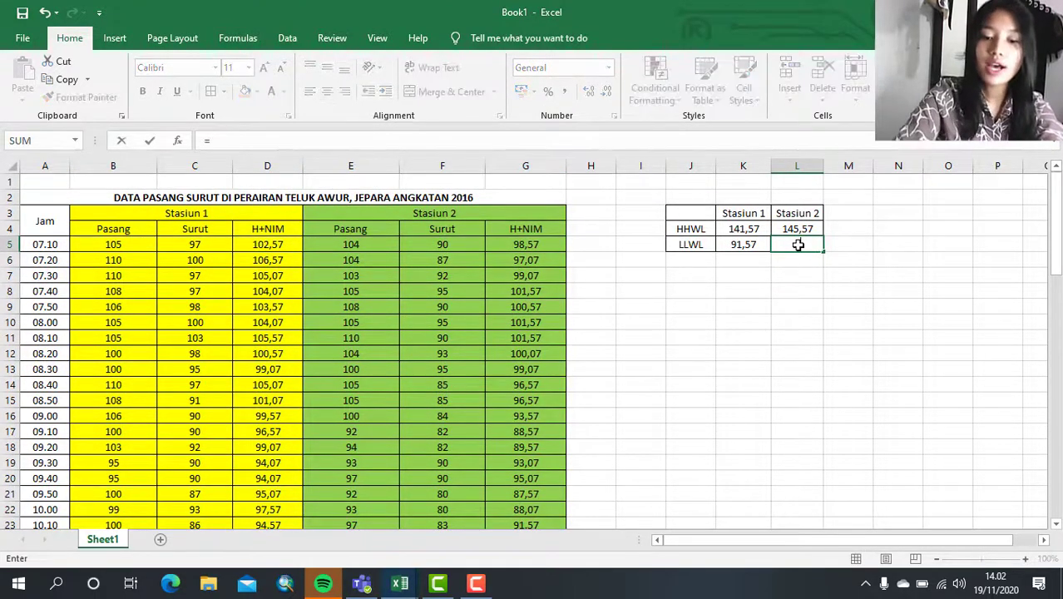
type("MIN")
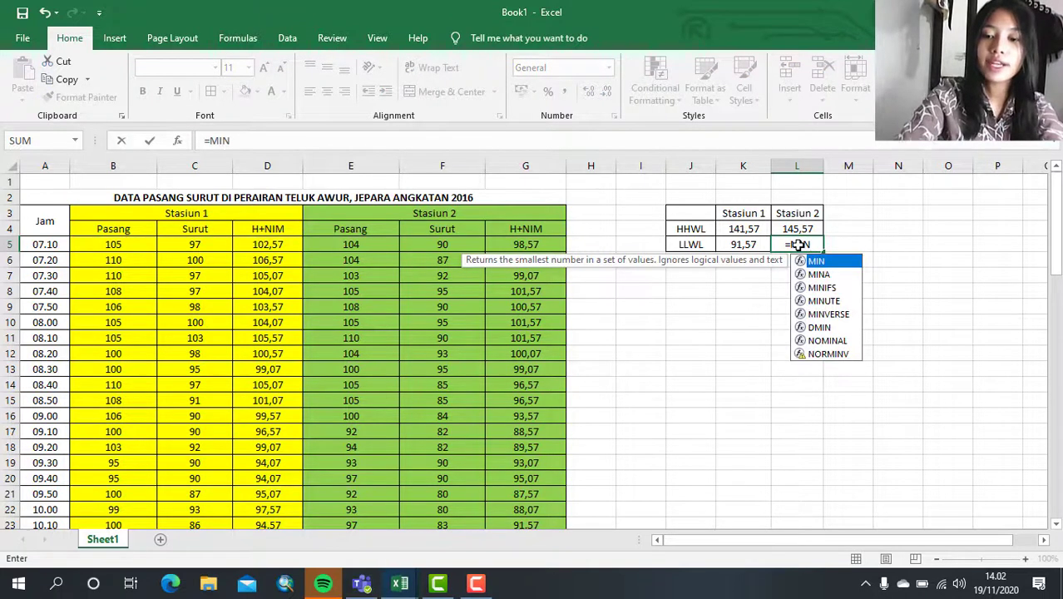
type("(")
left_click(555, 246)
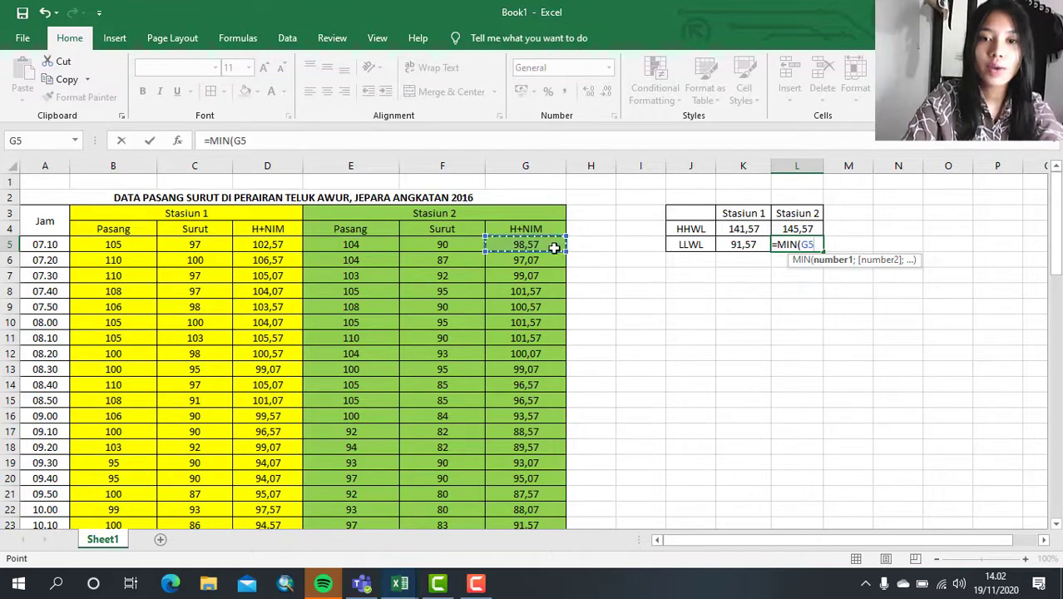
left_click_drag(555, 247, 549, 460)
type(")")
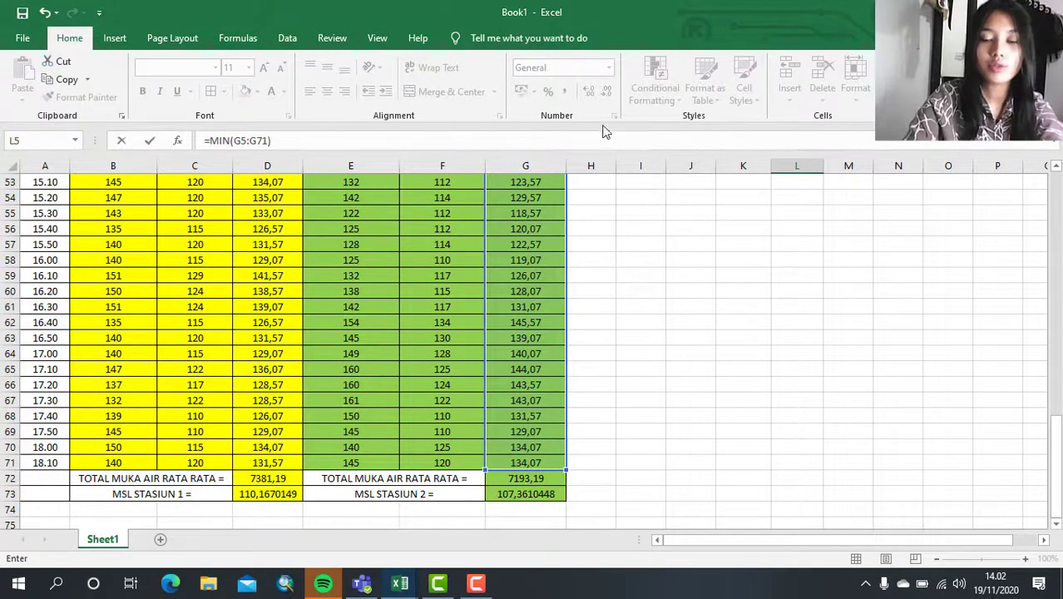
key("Return")
scroll(650, 231, "up", 2)
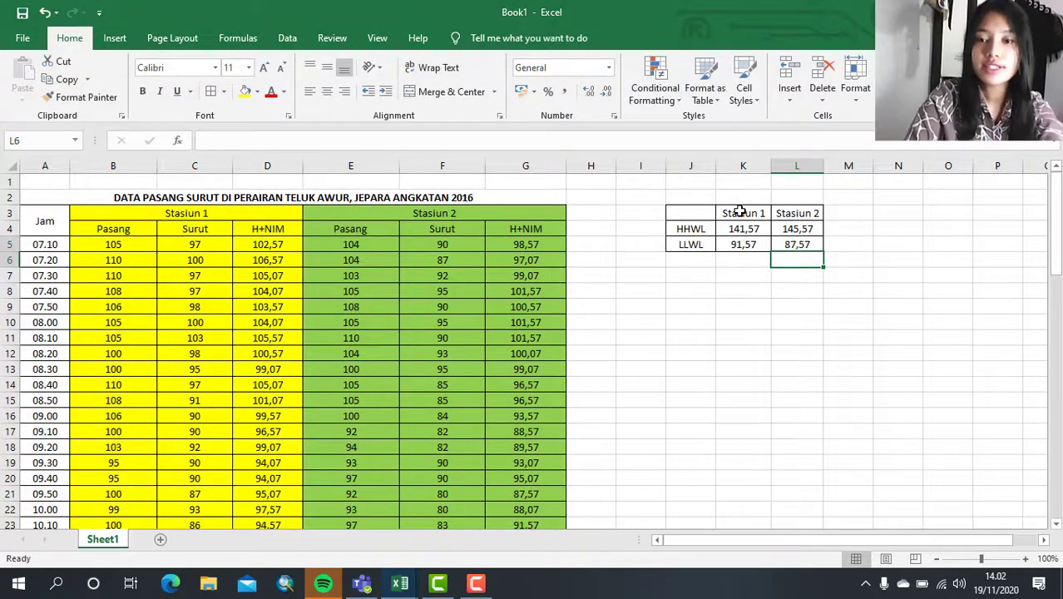
- Fill the Stasiun 1 cells K3:K5 with yellow and the Stasiun 2 cells L3:L5 with light green
left_click_drag(742, 213, 742, 244)
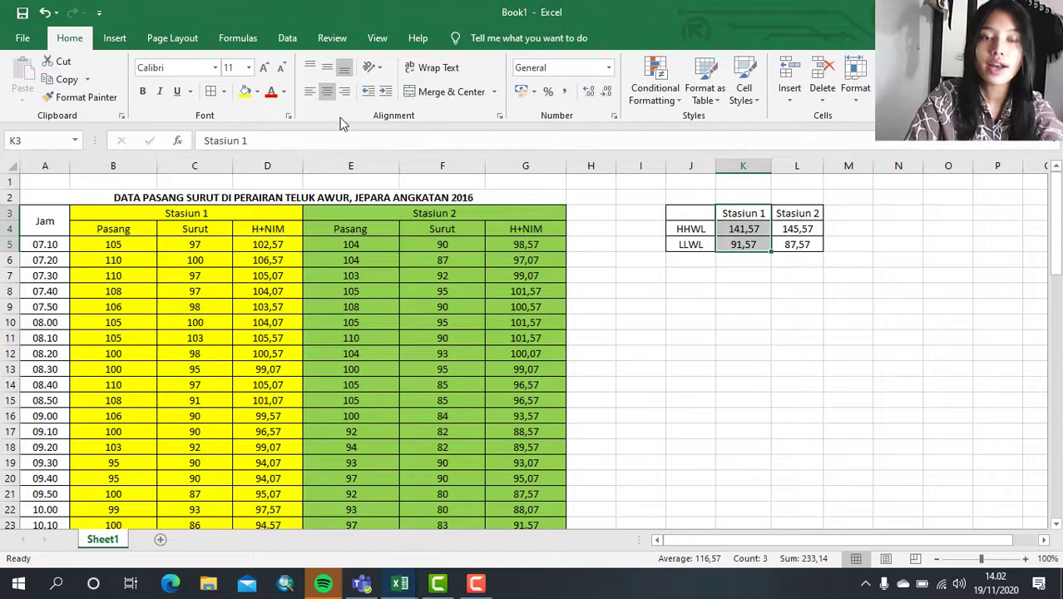
left_click(247, 91)
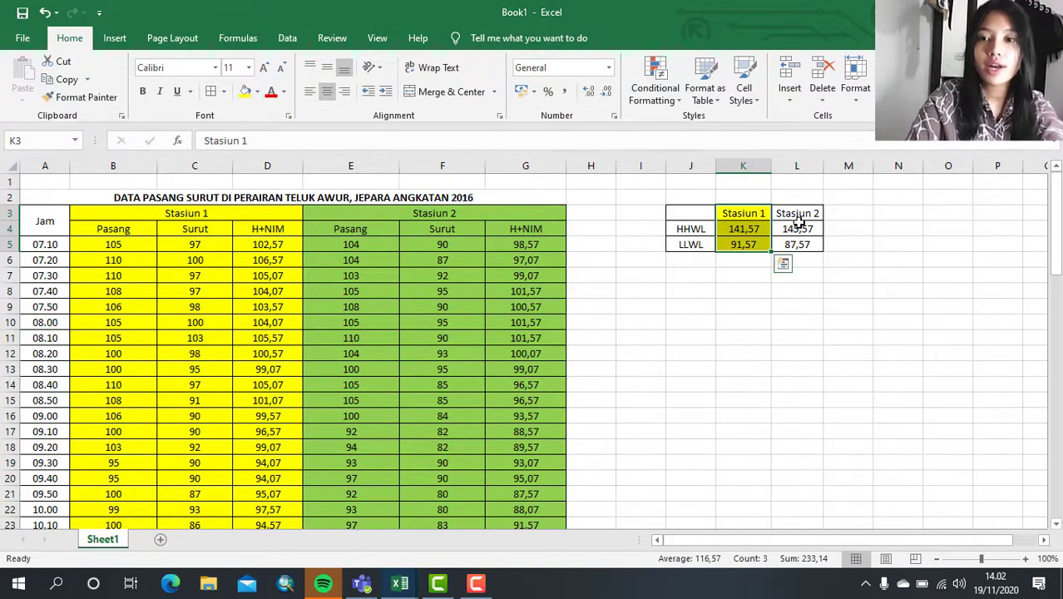
left_click_drag(796, 214, 803, 246)
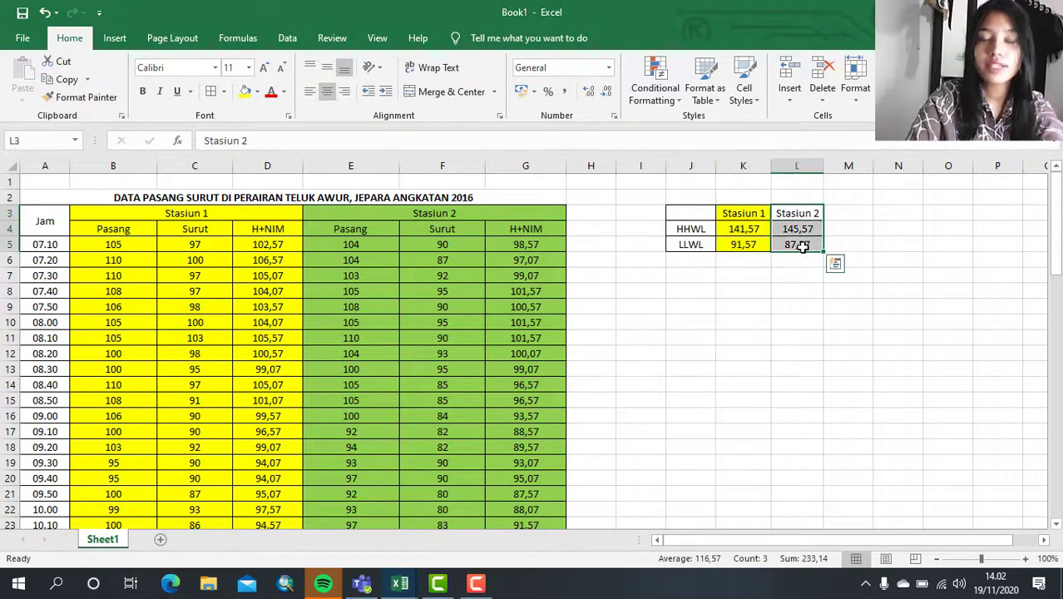
left_click(257, 92)
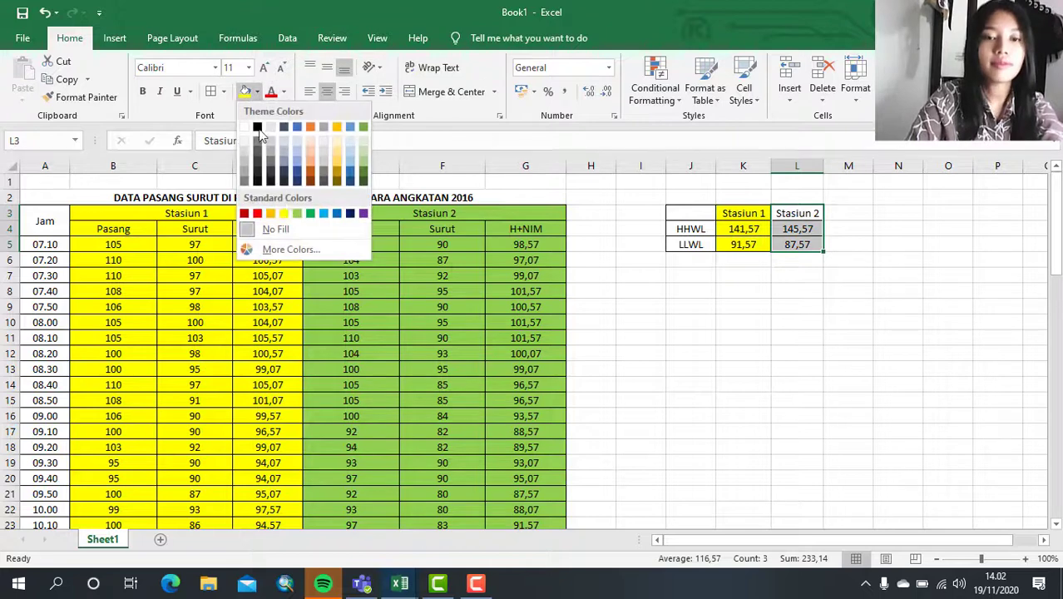
left_click(297, 213)
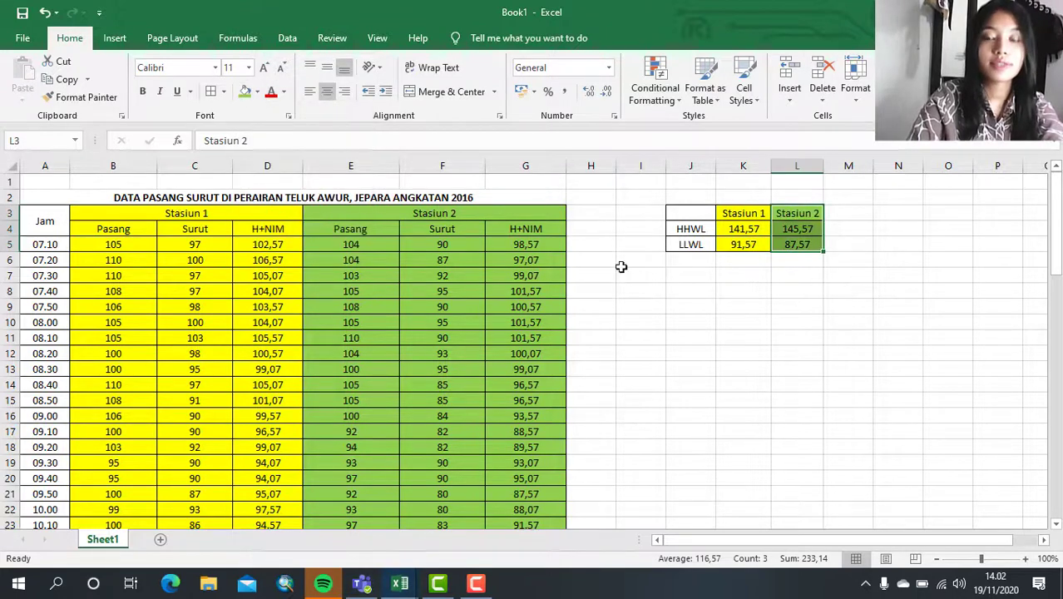
- Insert an empty Line with Markers chart and move it below the HHWL and LLWL table, starting at column J
left_click(689, 287)
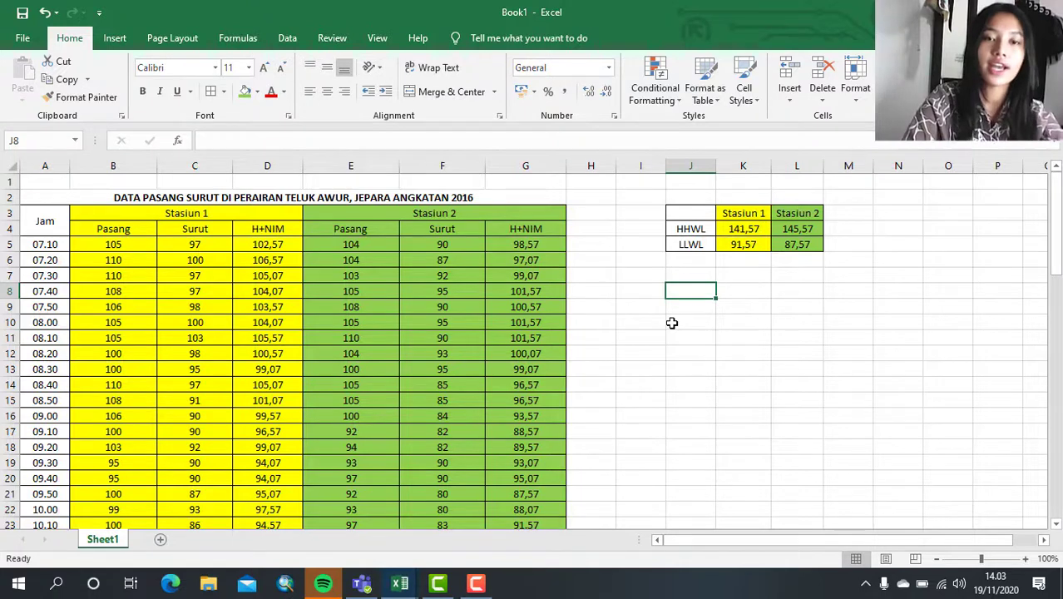
left_click(115, 38)
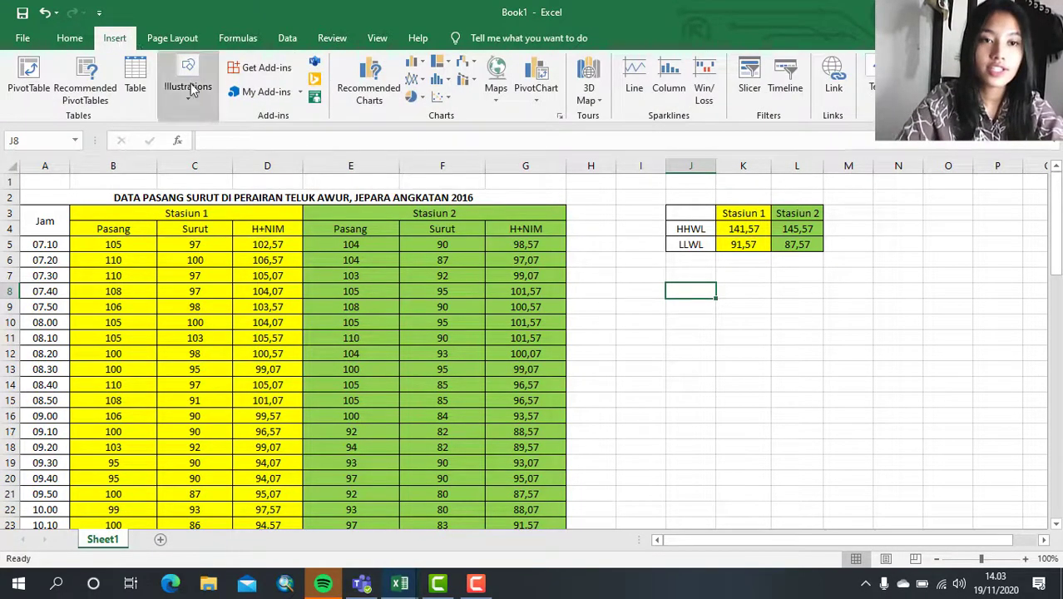
left_click(416, 84)
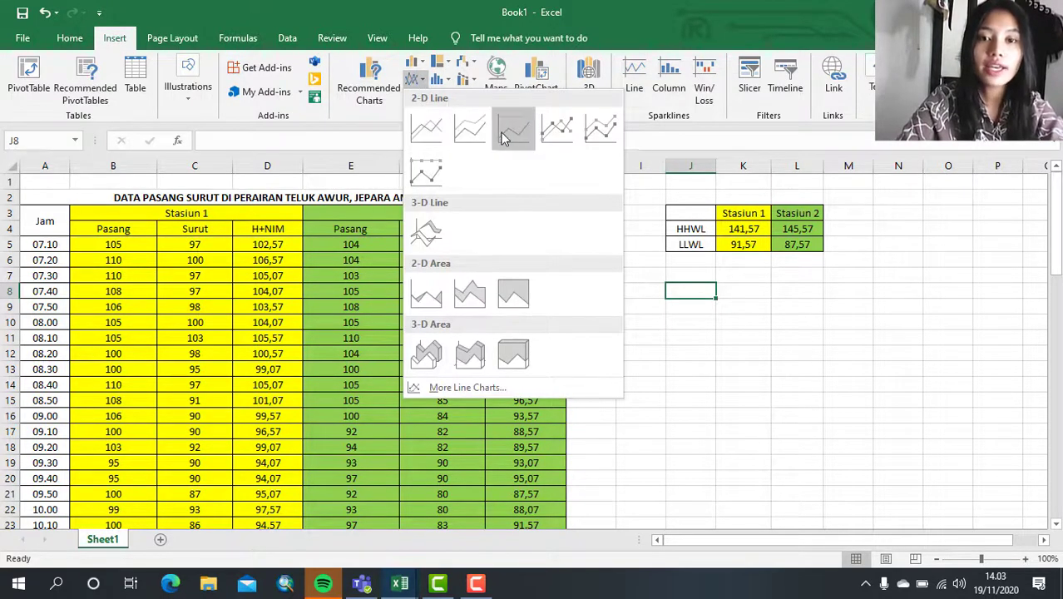
left_click(552, 129)
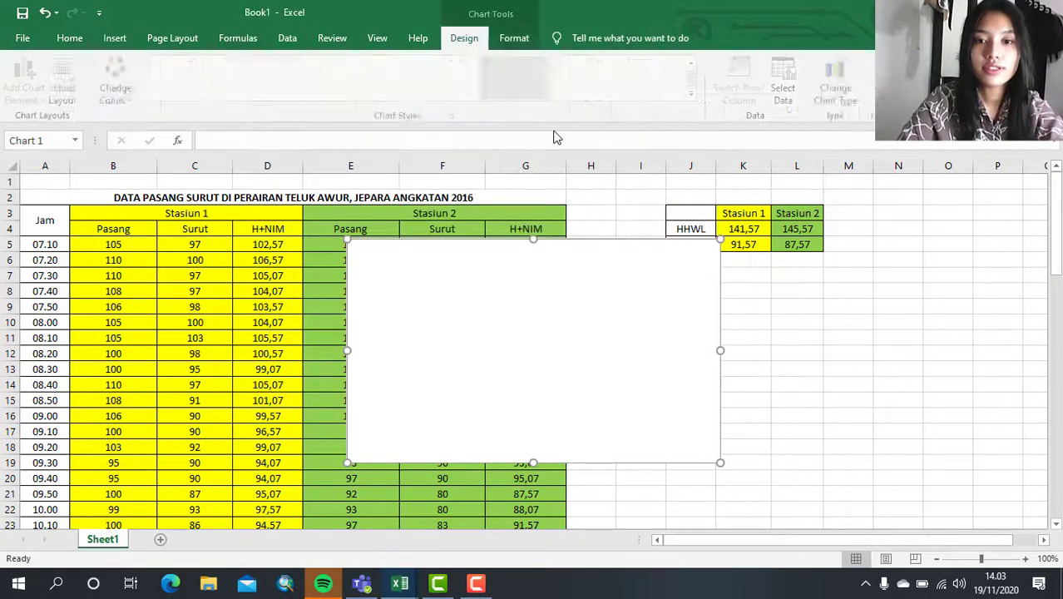
left_click_drag(537, 281, 855, 320)
scroll(855, 320, "right", 3)
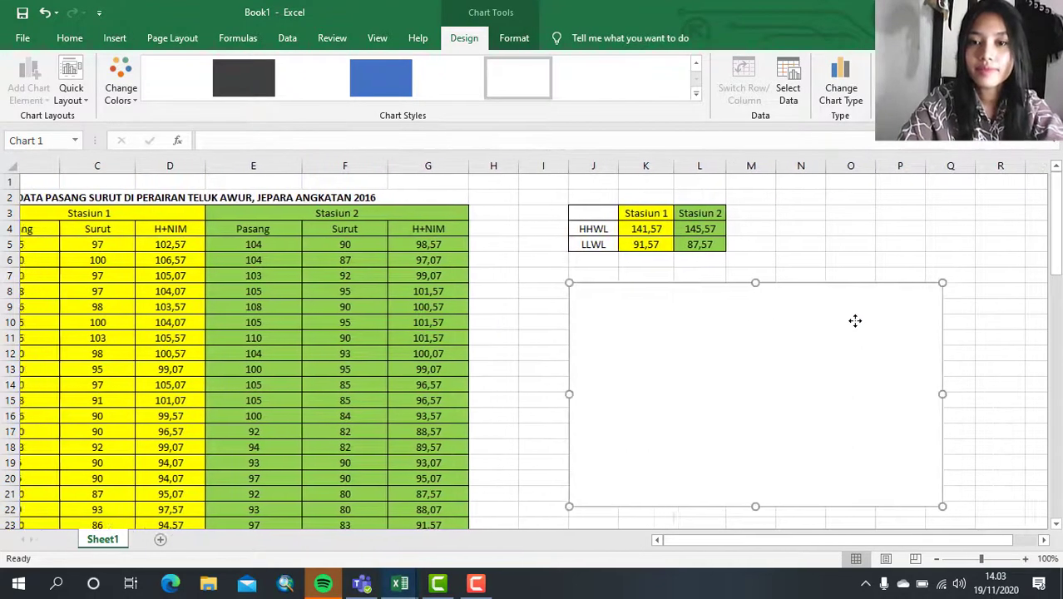
- Add a chart data series named H+NIM with the Stasiun 1 H+NIM values in D5:D71
scroll(855, 320, "down", 1)
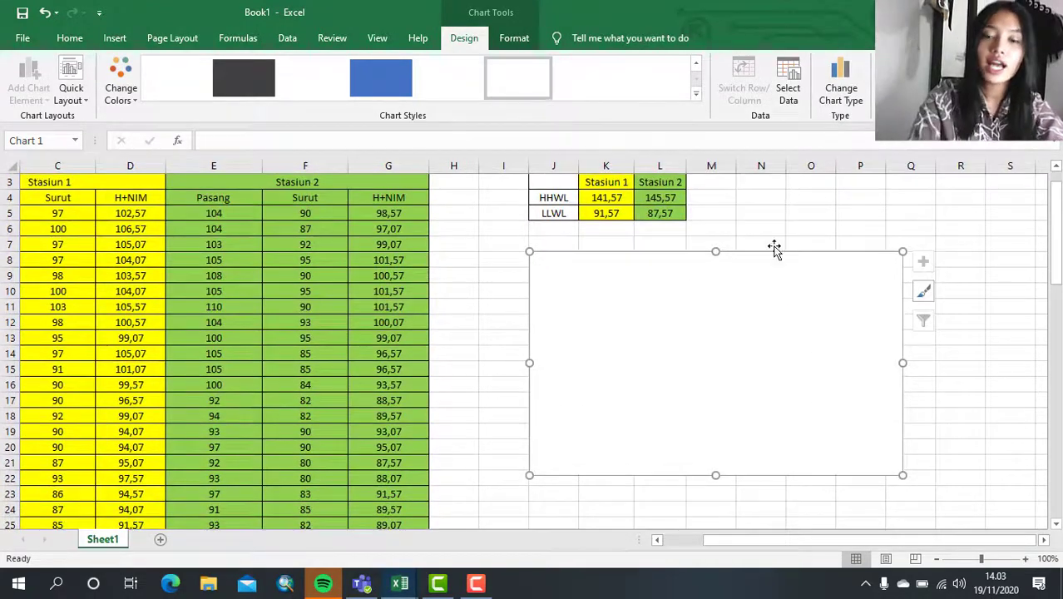
left_click(790, 81)
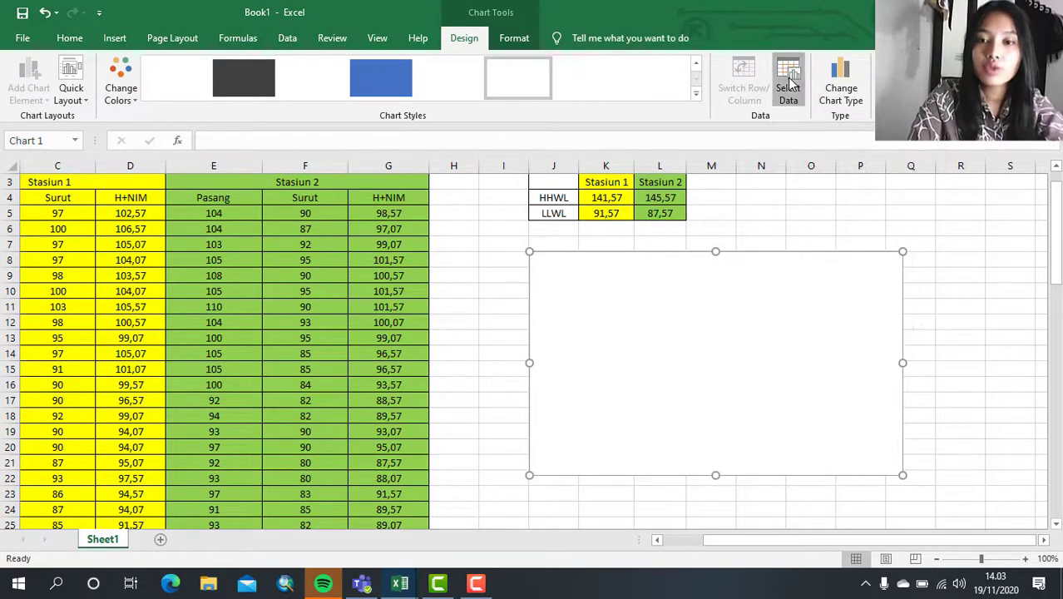
left_click_drag(351, 274, 639, 227)
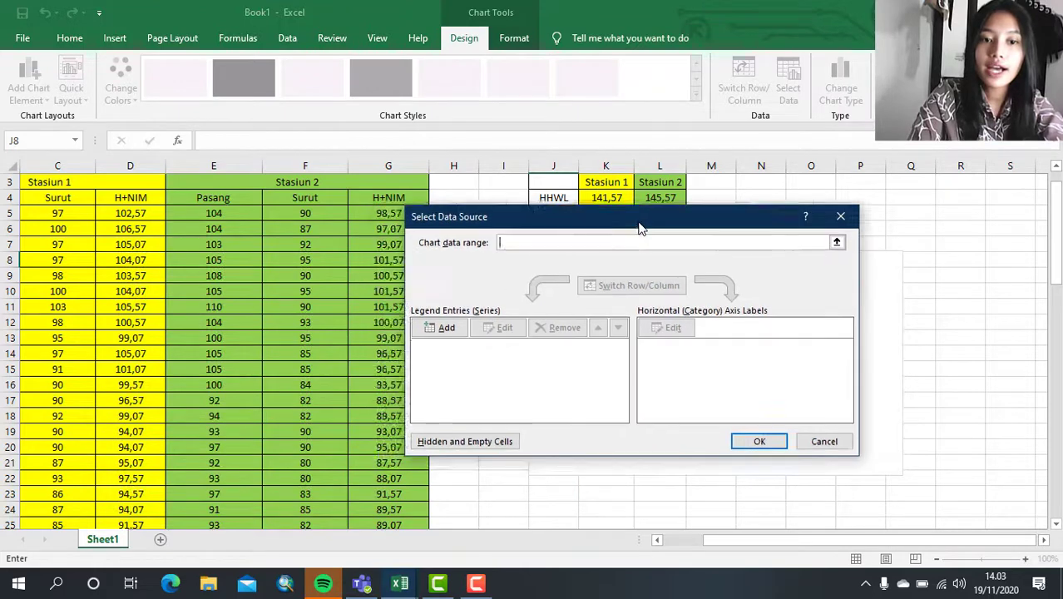
left_click(434, 329)
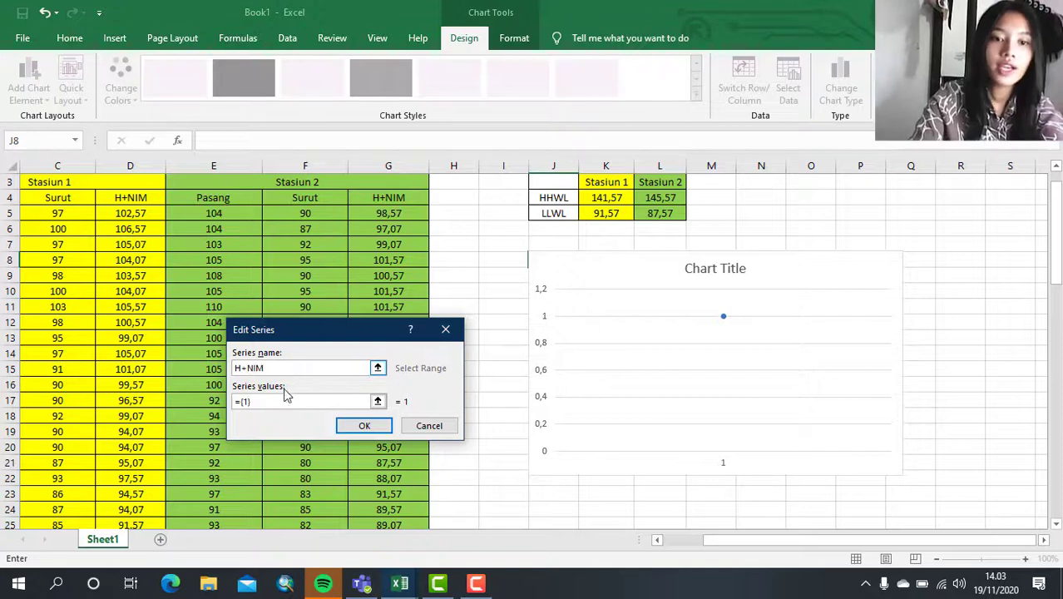
left_click(281, 400)
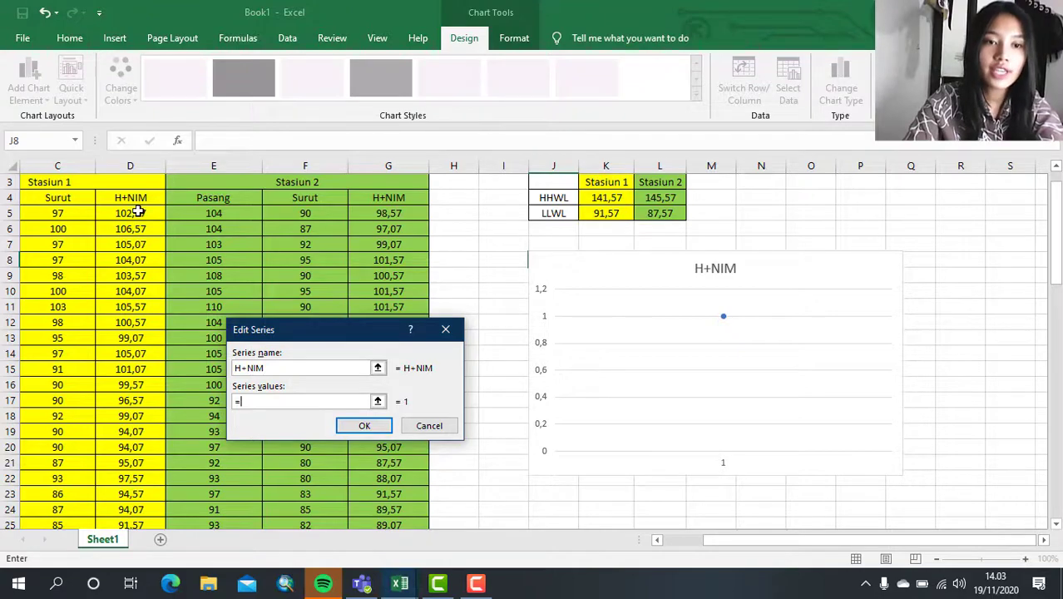
left_click_drag(138, 213, 140, 462)
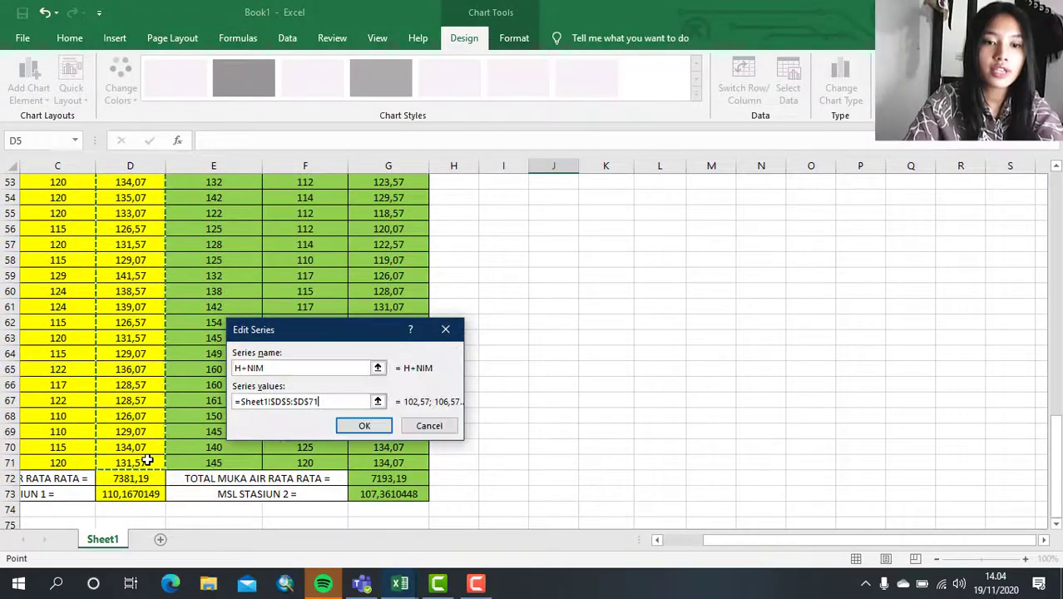
left_click(379, 428)
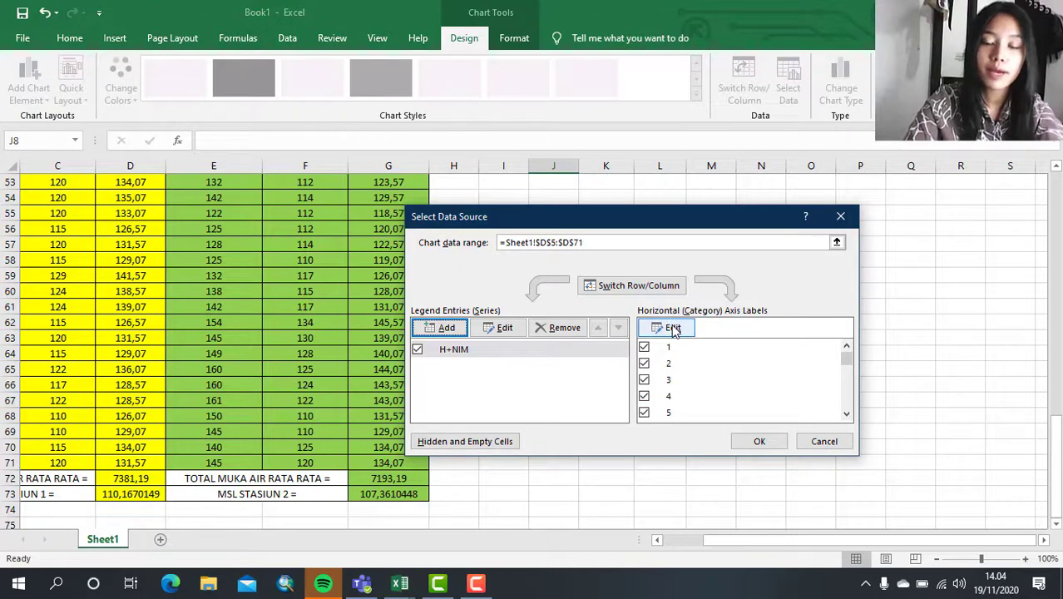
- Set the chart's horizontal axis labels to the Jam times in A5:A71
scroll(676, 399, "down", 15)
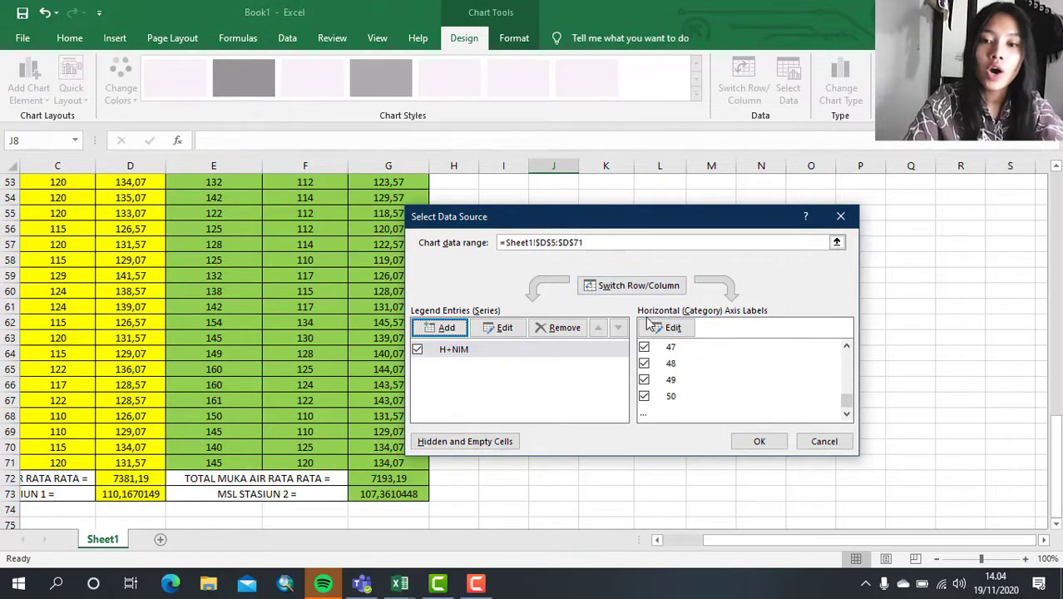
left_click(687, 332)
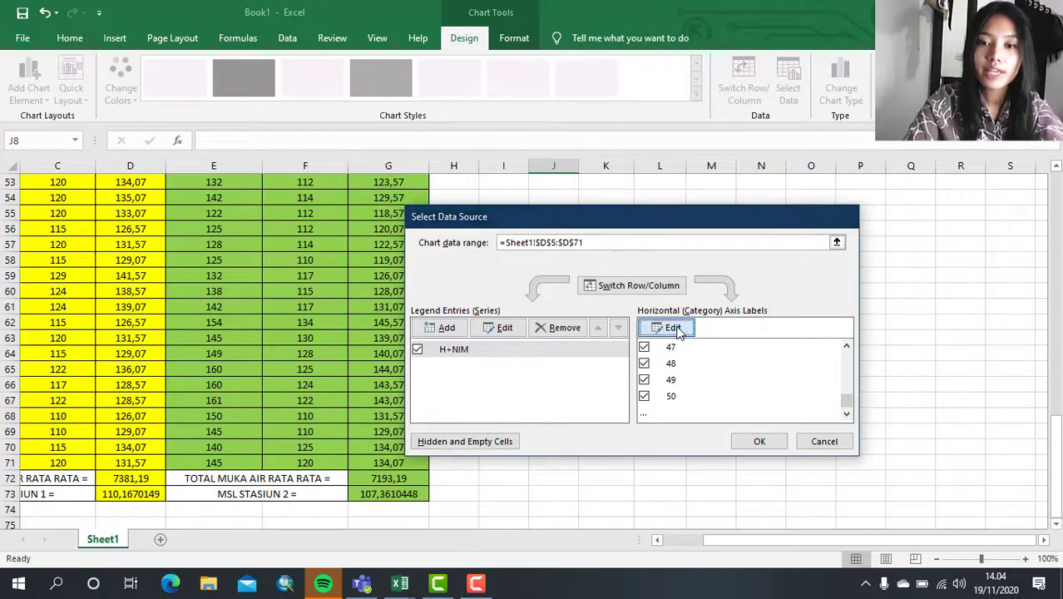
scroll(102, 317, "up", 17)
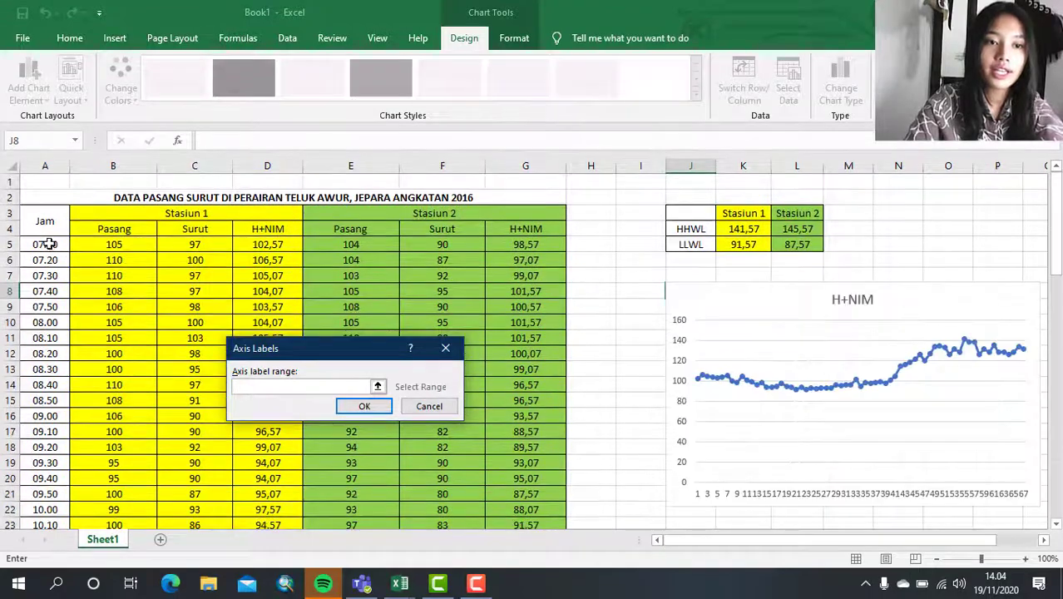
left_click_drag(50, 243, 50, 462)
left_click(367, 406)
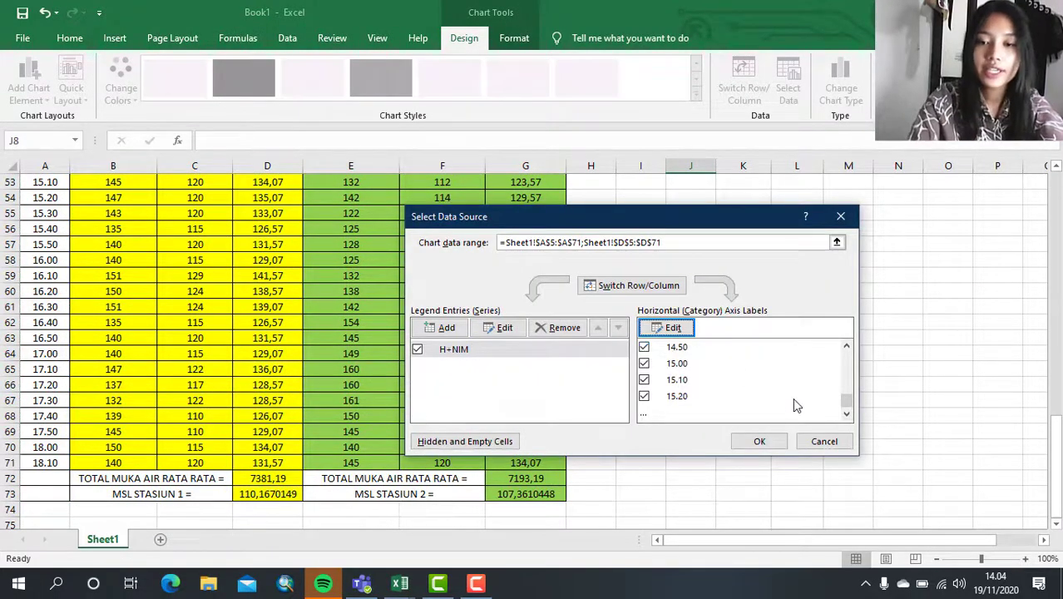
- Add a second chart series named HHWL using the Stasiun 1 HHWL value in K4
left_click(446, 327)
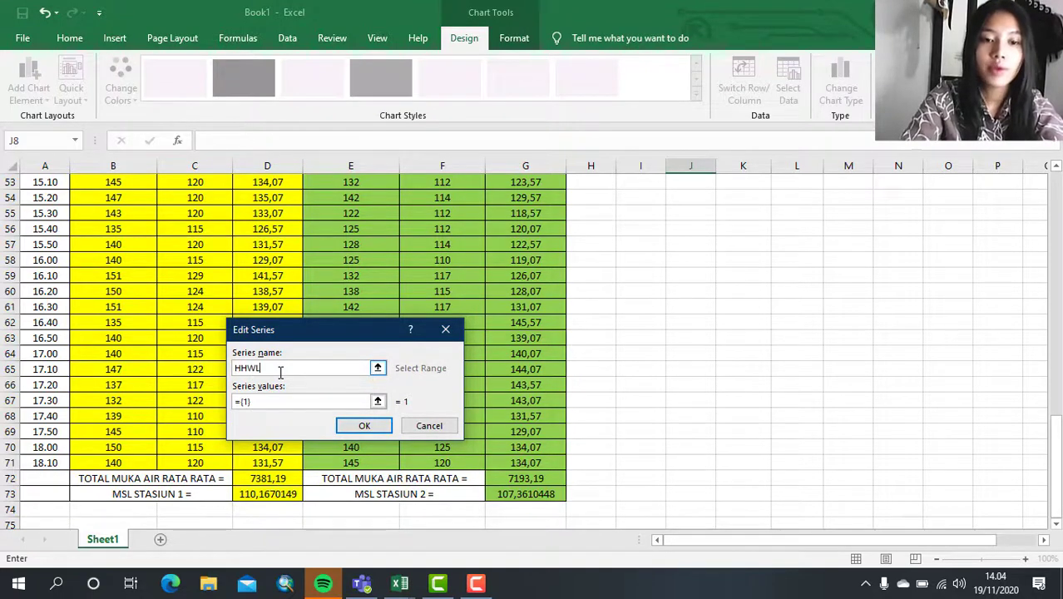
type("HHWL")
left_click(324, 402)
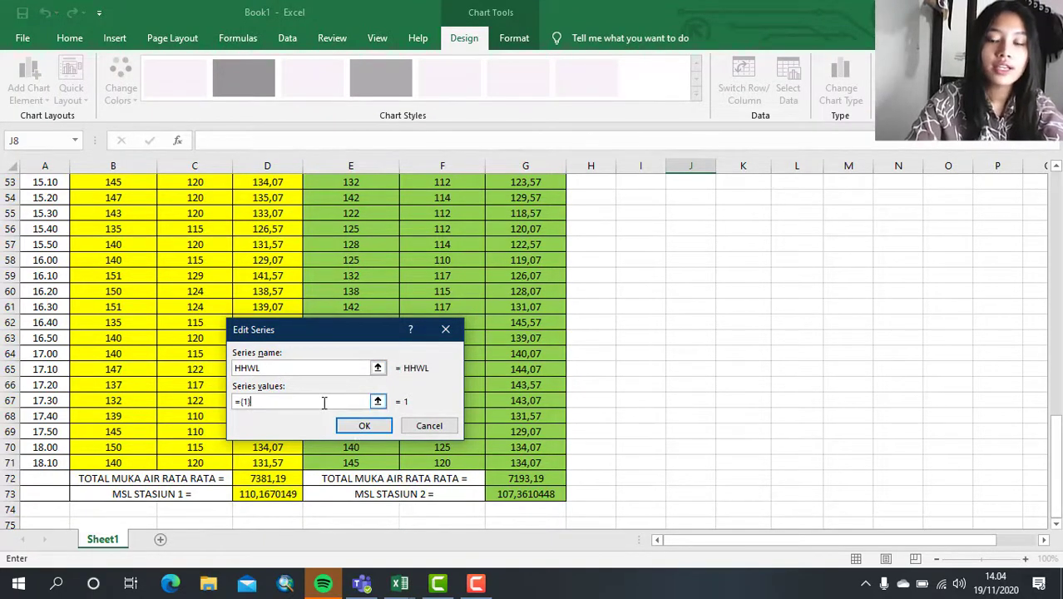
scroll(279, 254, "up", 12)
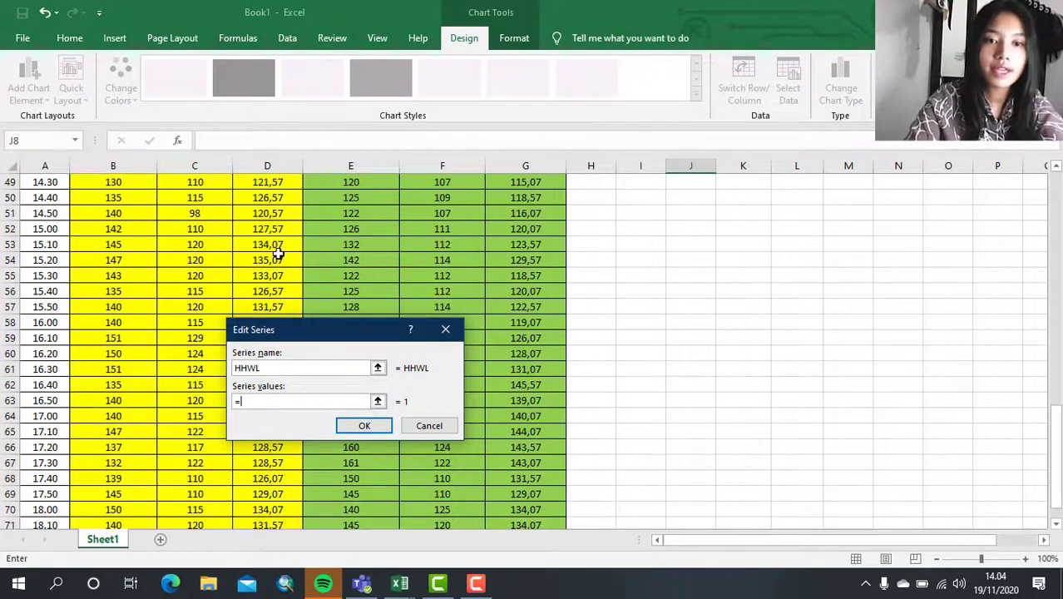
scroll(279, 254, "up", 5)
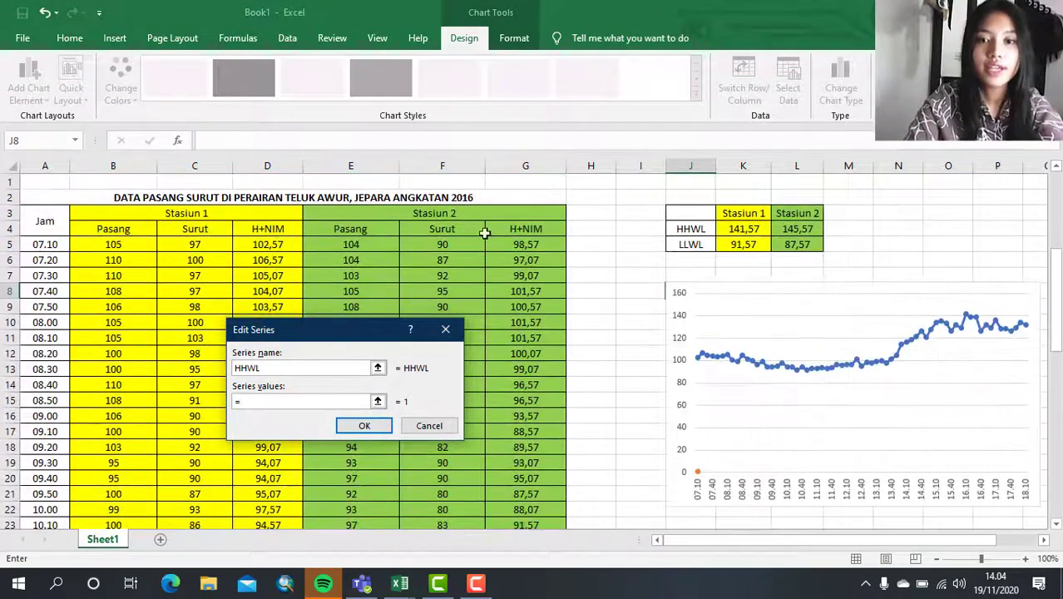
left_click(758, 230)
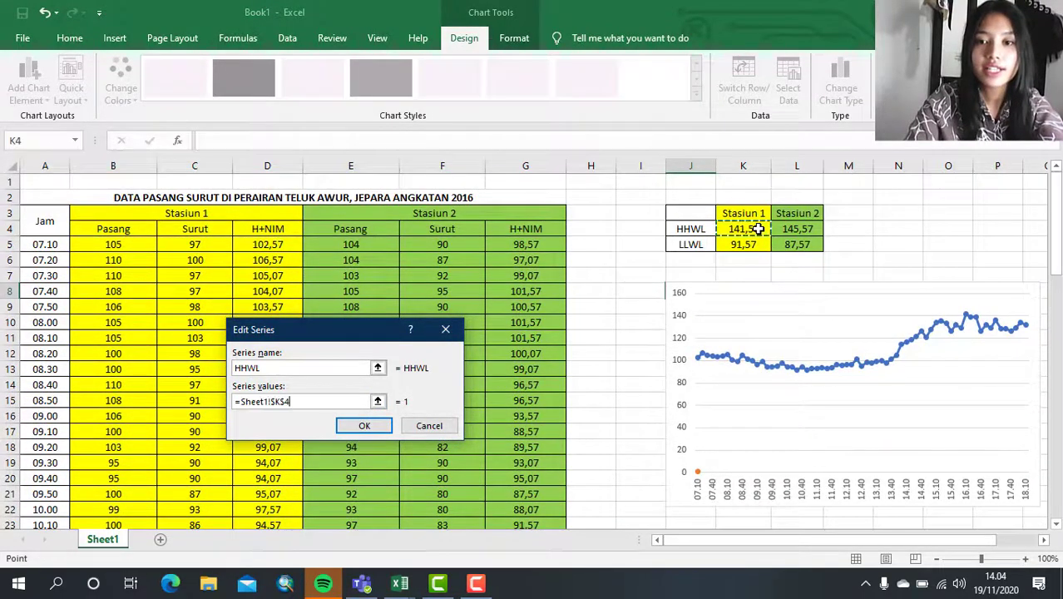
left_click(364, 426)
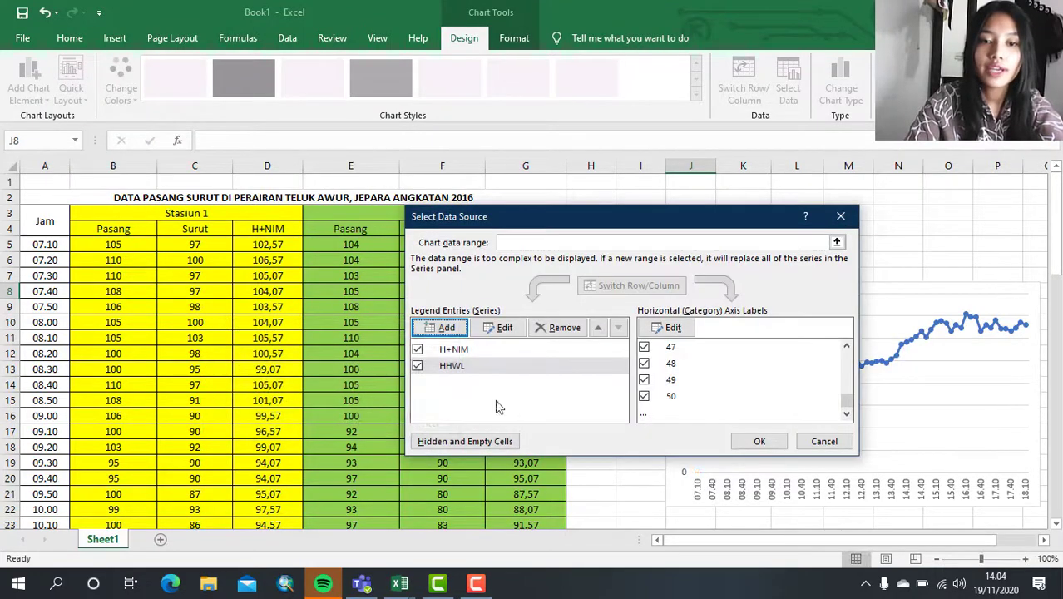
- Add a chart series named MSL using the MSL Stasiun 1 value in D73
left_click(443, 328)
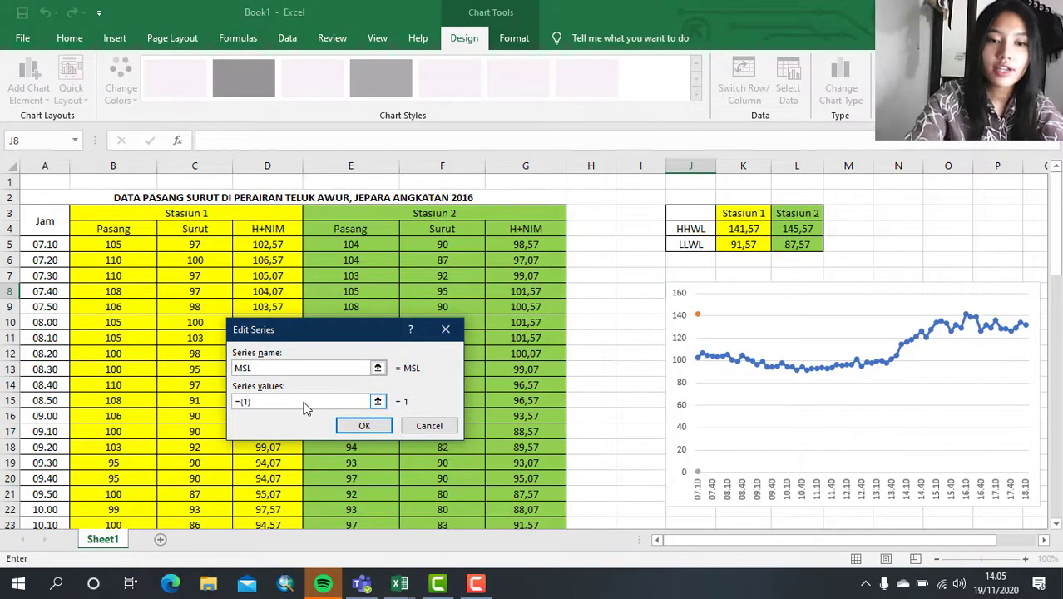
scroll(333, 255, "down", 20)
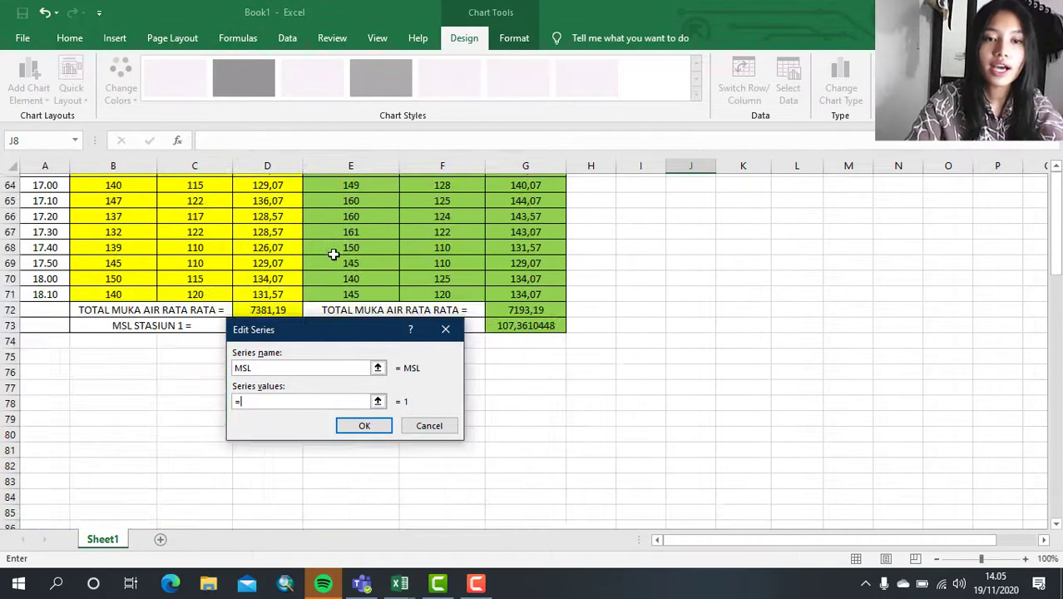
scroll(296, 257, "right", 1)
scroll(296, 257, "up", 2)
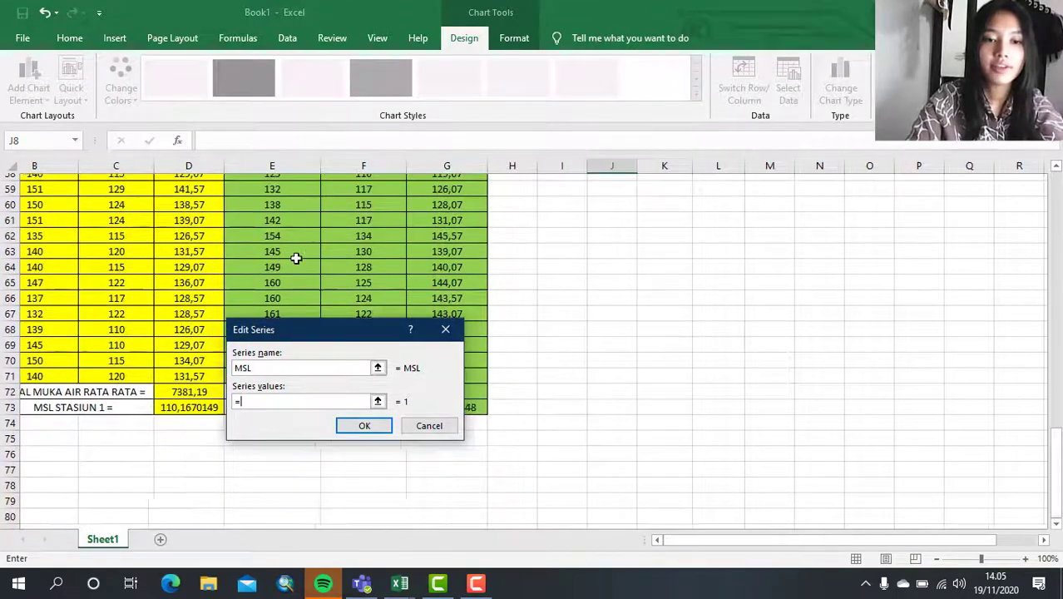
scroll(296, 259, "left", 1)
left_click_drag(343, 334, 496, 328)
left_click(224, 406)
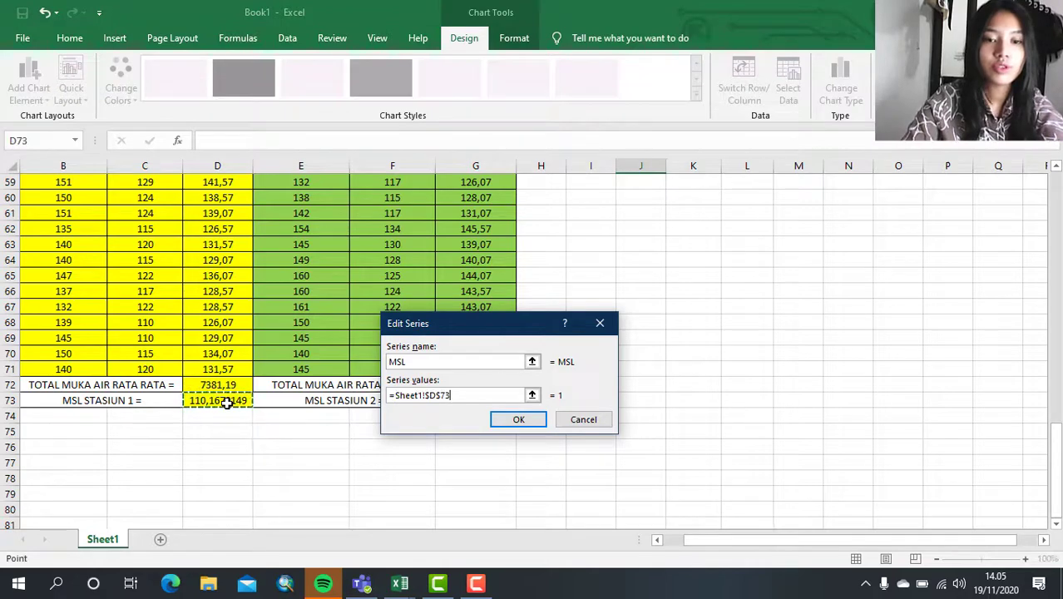
left_click(518, 420)
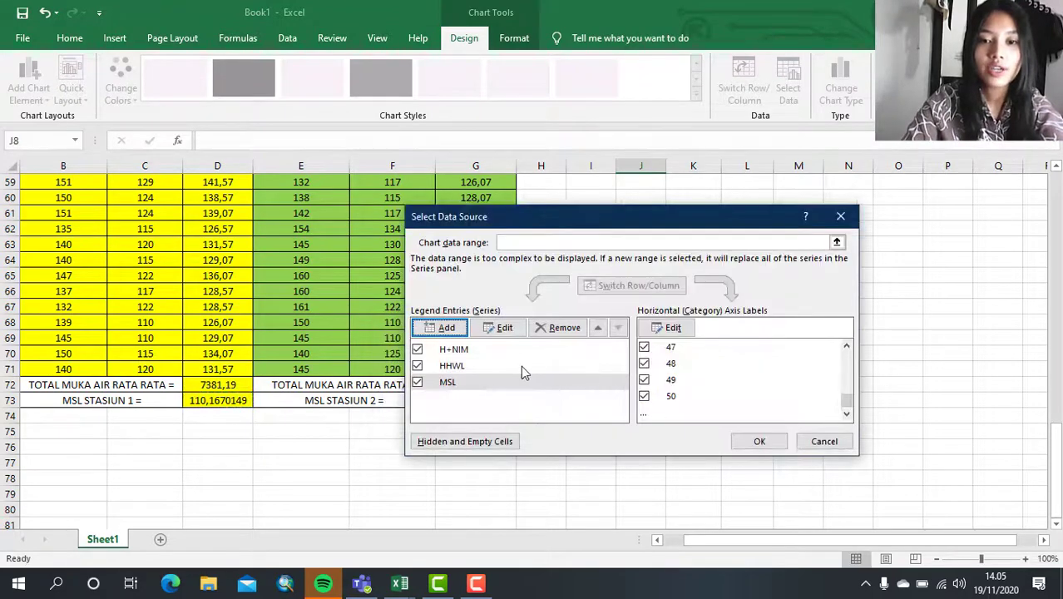
- Add a chart series named LLWL using the Stasiun 1 value in K5, and apply the chart's data source
left_click(446, 329)
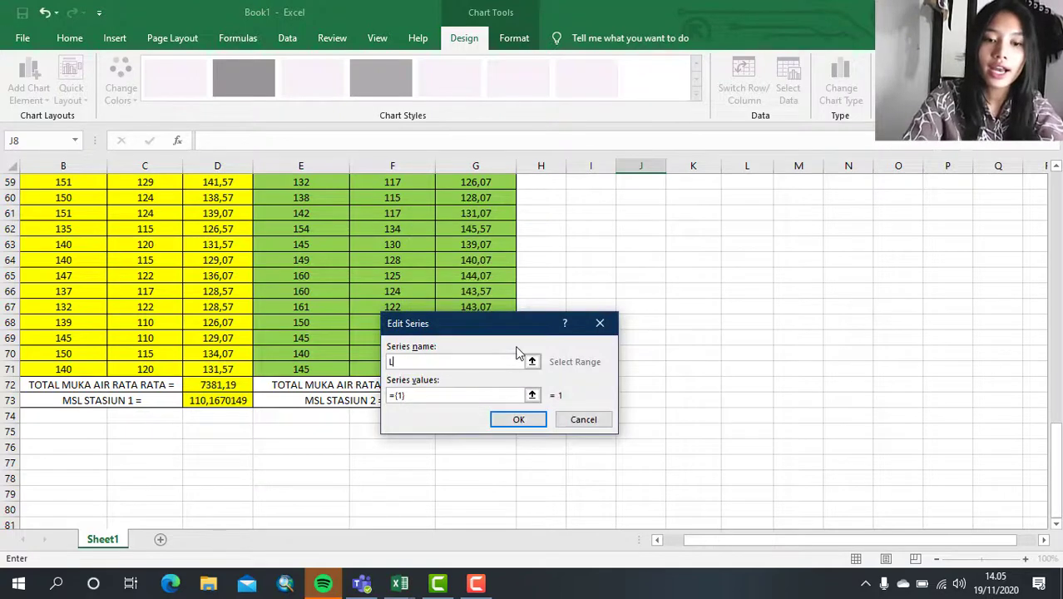
left_click(418, 403)
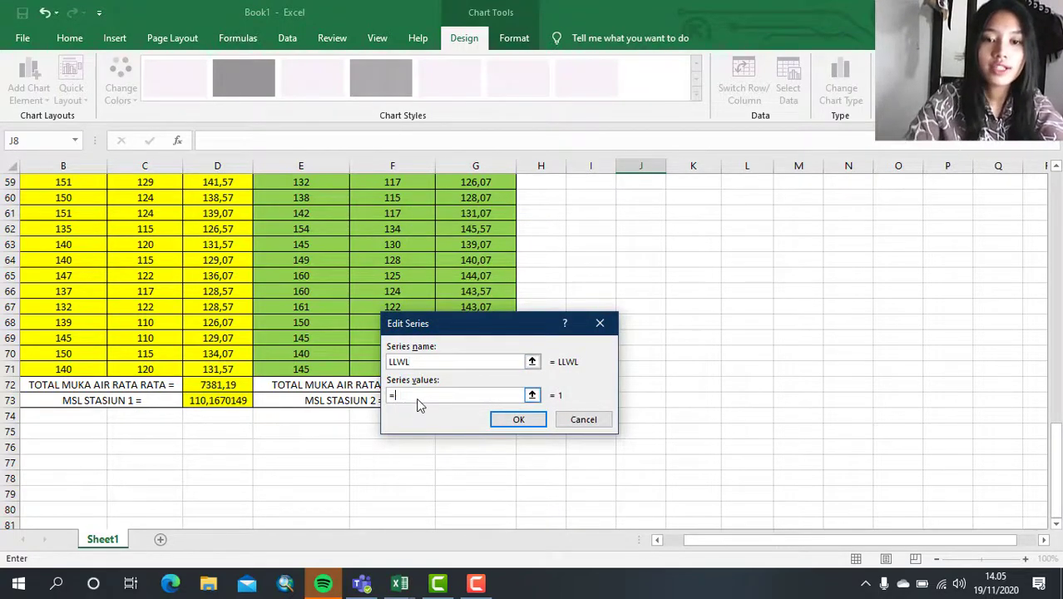
scroll(666, 228, "up", 19)
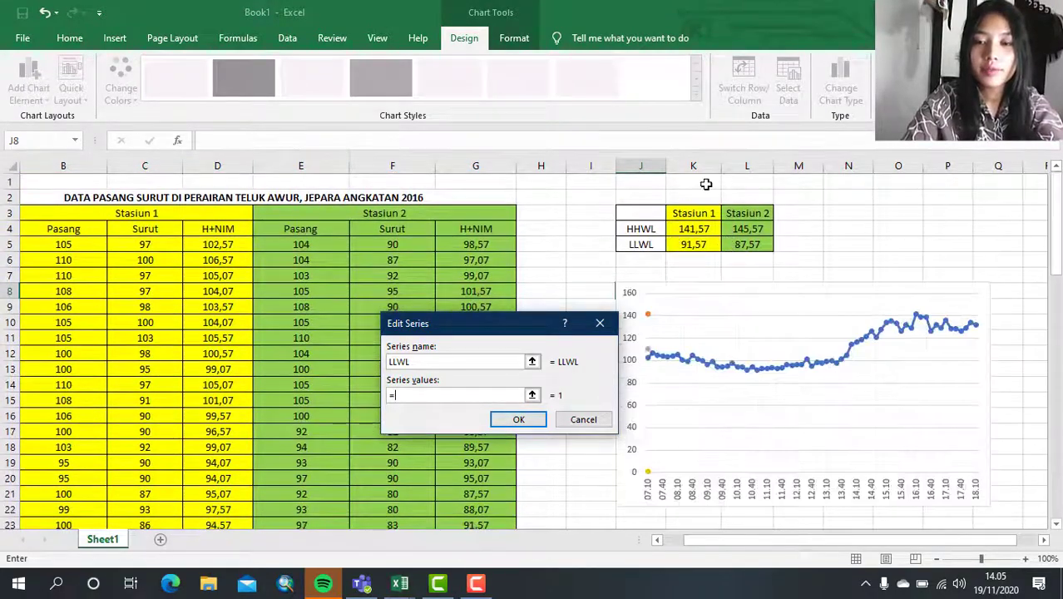
left_click(694, 244)
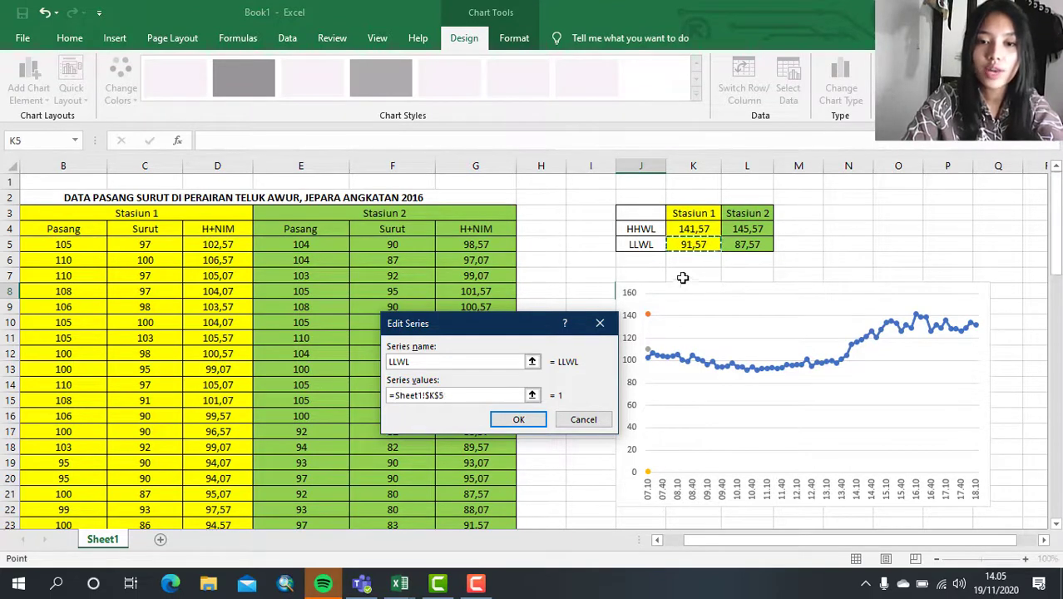
left_click(536, 422)
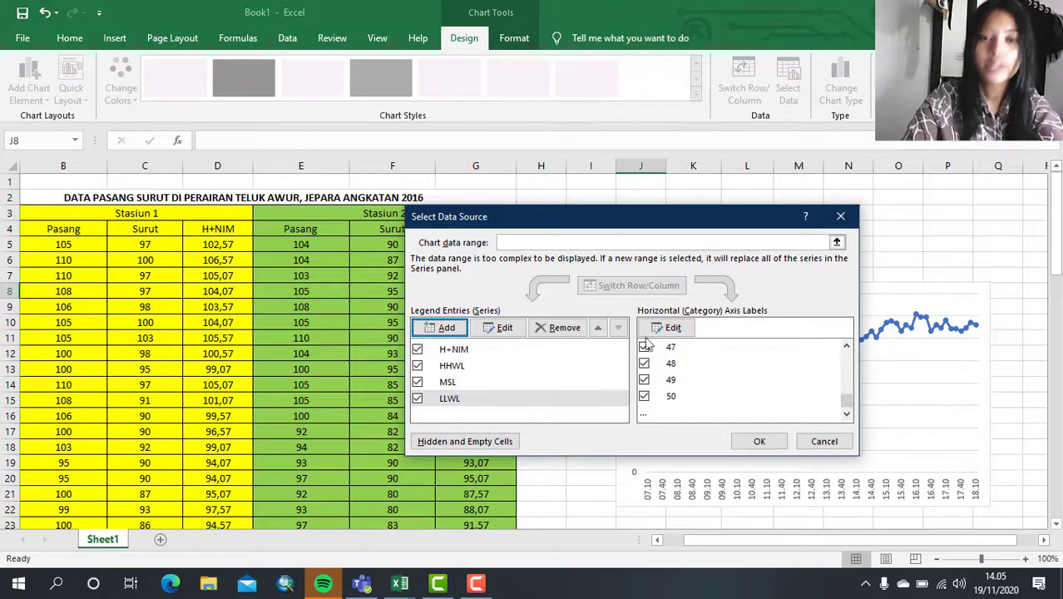
left_click(770, 446)
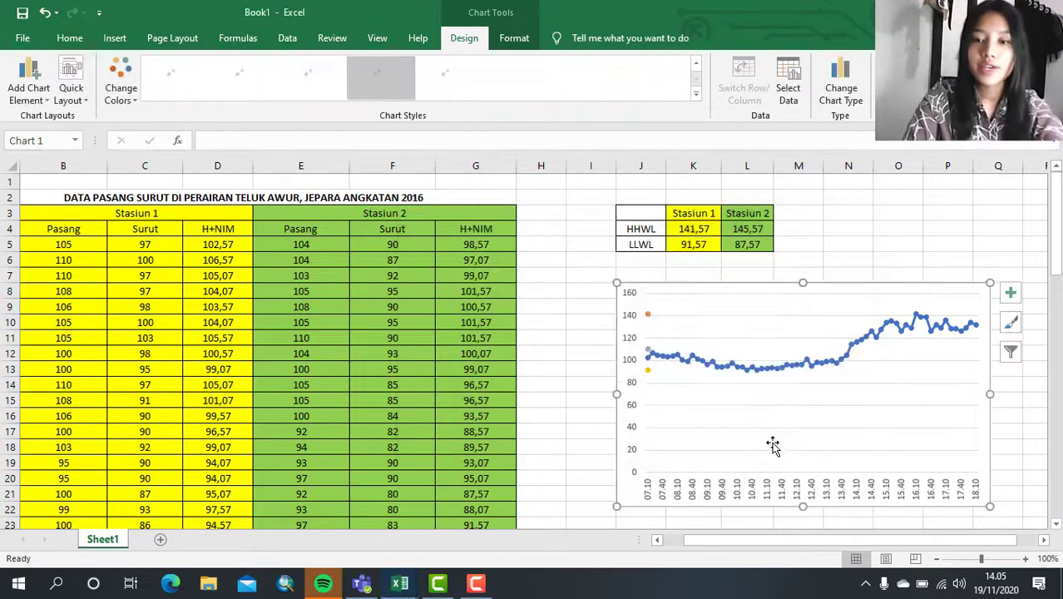
- Show axis titles, a chart title and a legend on the Stasiun 1 chart, keeping its gridlines
scroll(894, 398, "right", 1)
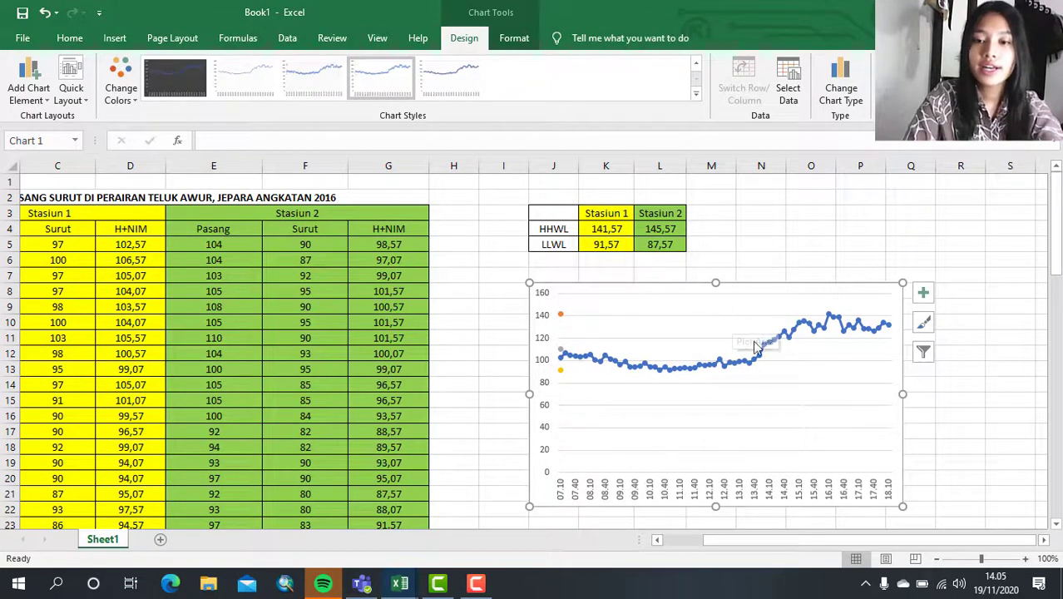
left_click(923, 293)
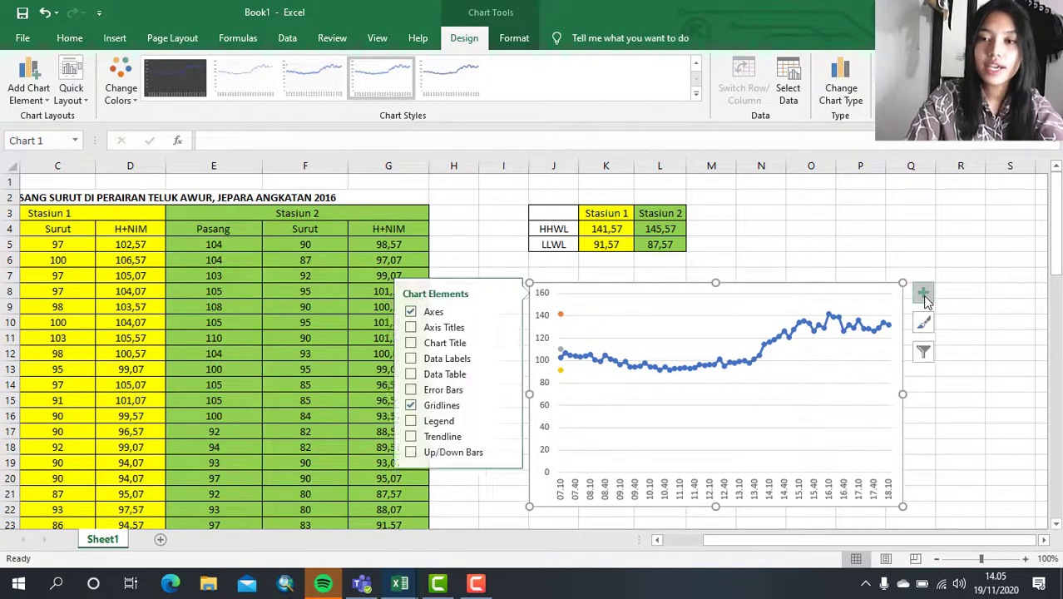
left_click(450, 329)
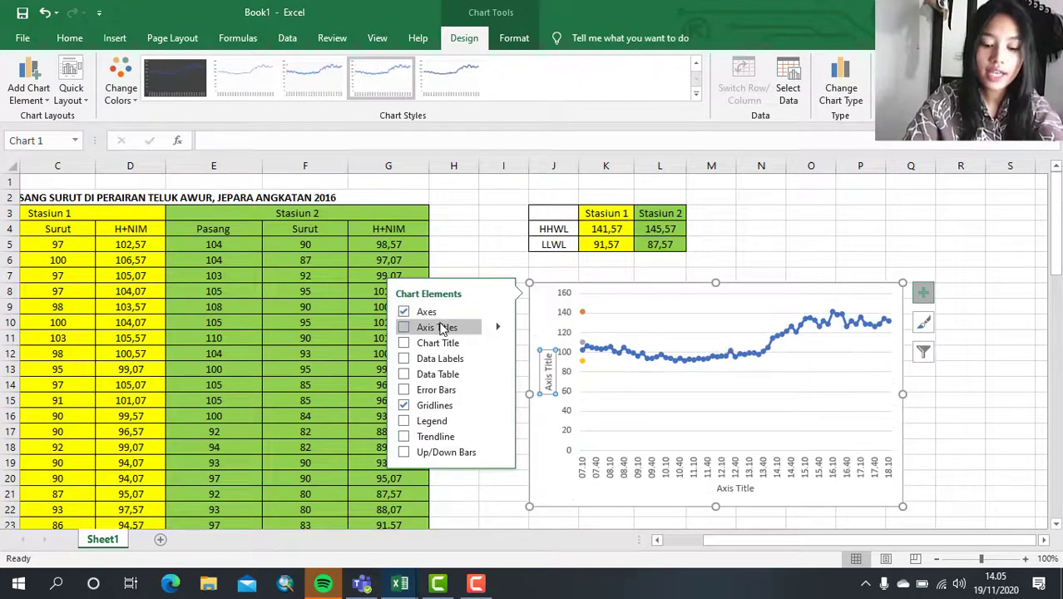
left_click(443, 329)
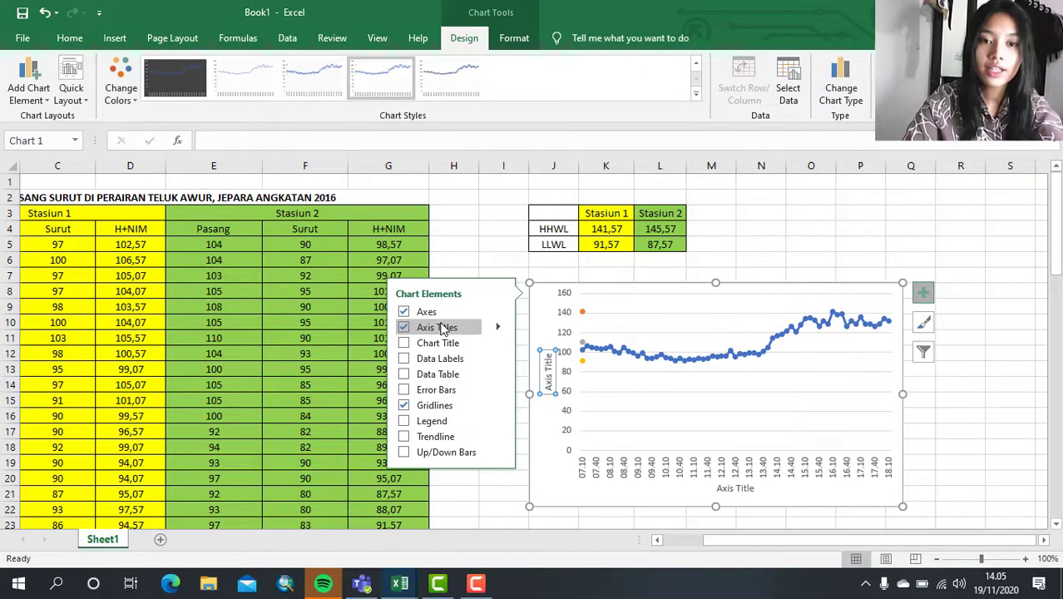
left_click(447, 344)
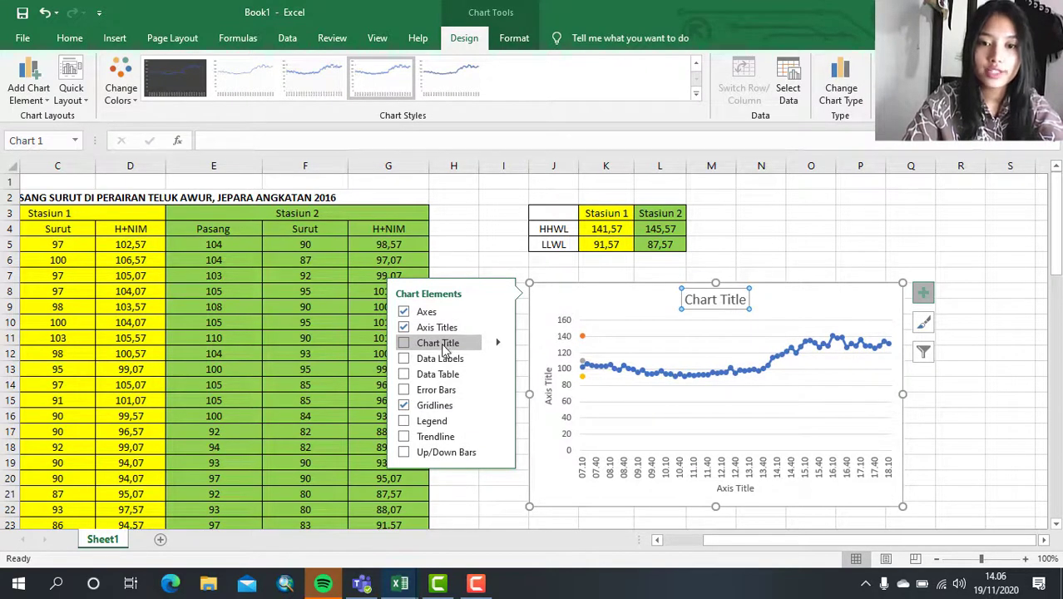
left_click(440, 410)
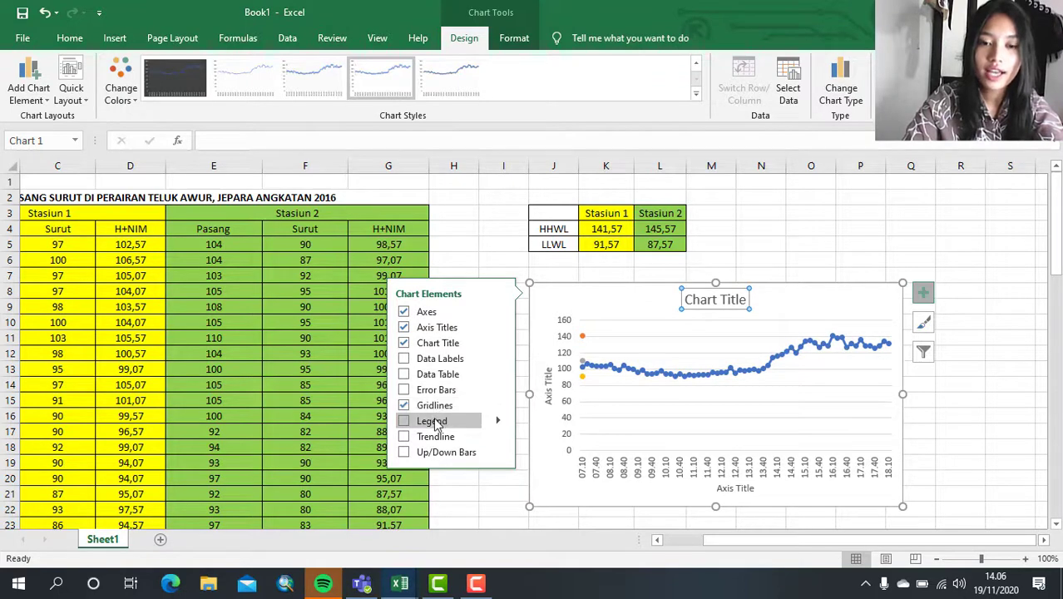
left_click(437, 424)
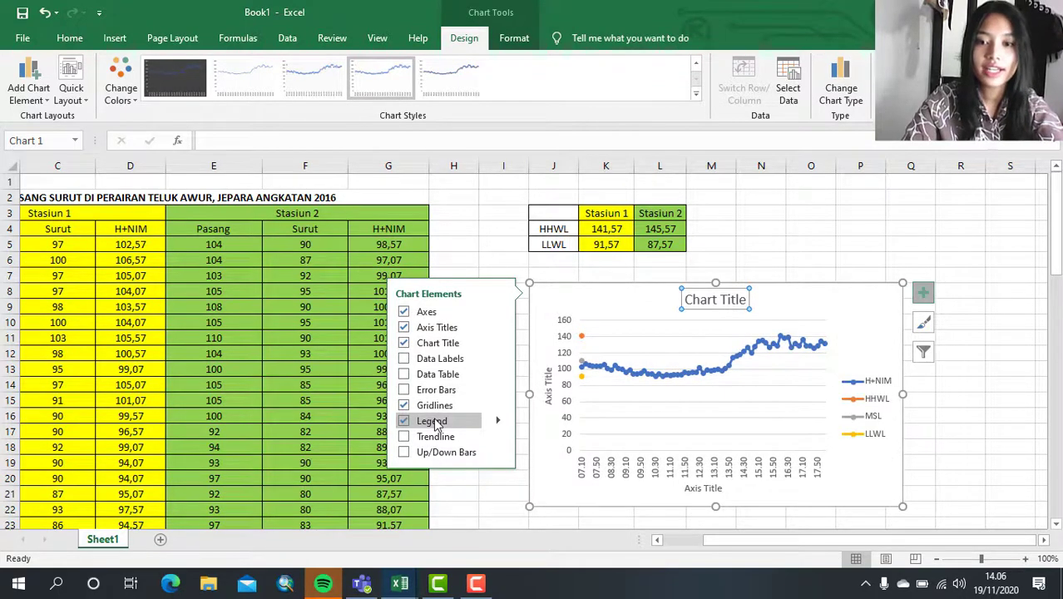
- Replace the chart title placeholder with "Grafik Pasang Surut Stasiun 1"
left_click(806, 236)
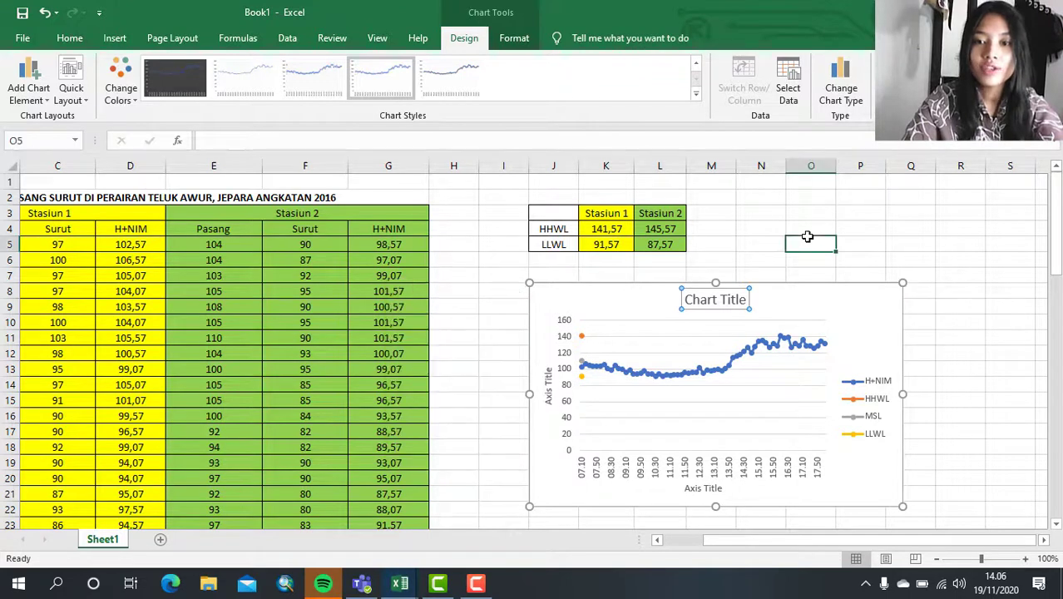
left_click(728, 300)
double_click(729, 300)
double_click(740, 300)
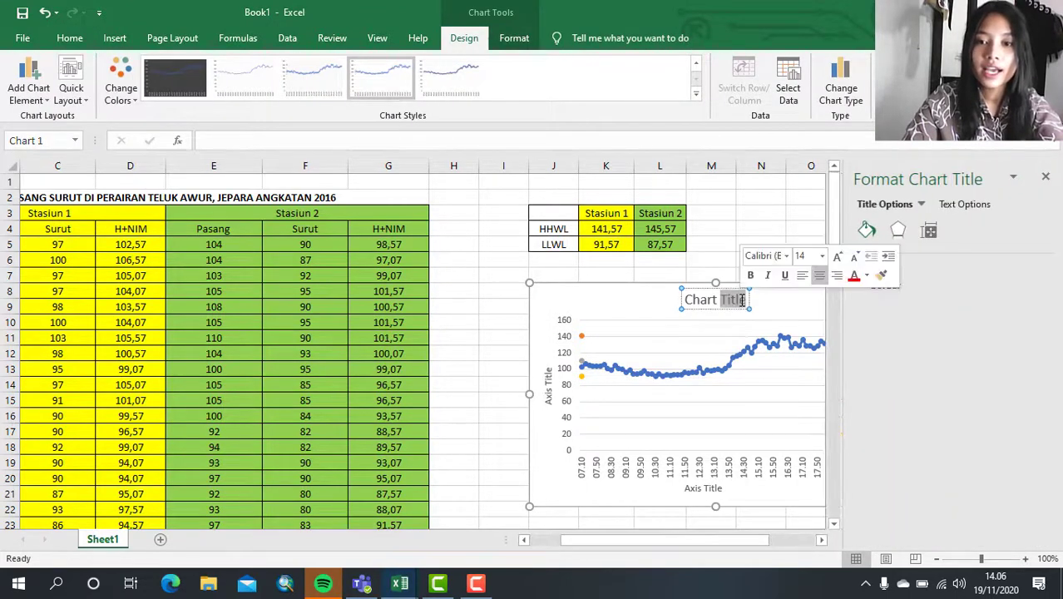
key("BackSpace")
key("BackSpace")
key("BackSpace")
key("BackSpace")
key("BackSpace")
key("BackSpace")
key("BackSpace")
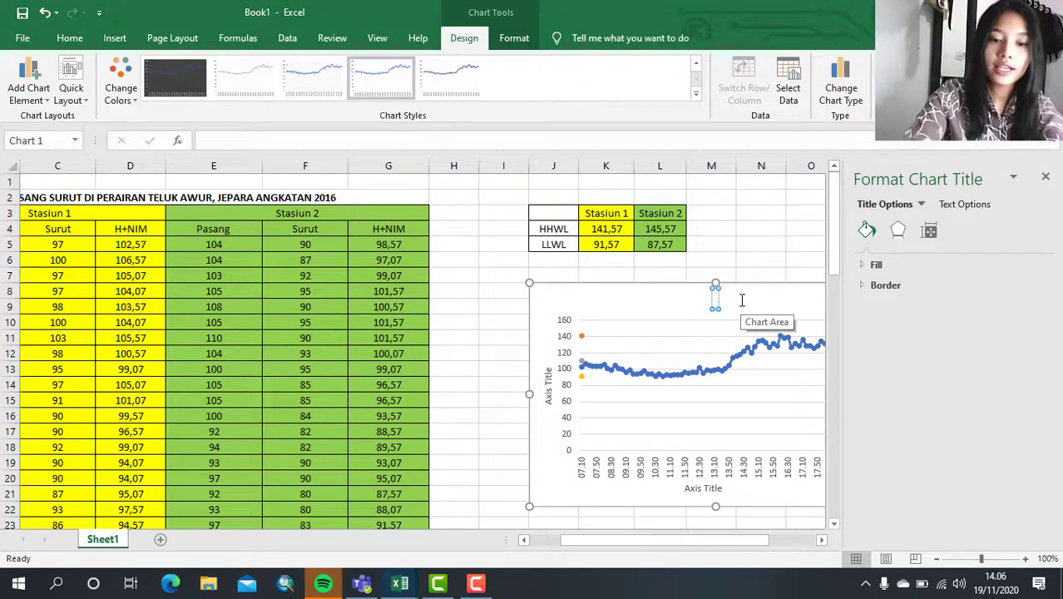
type("G")
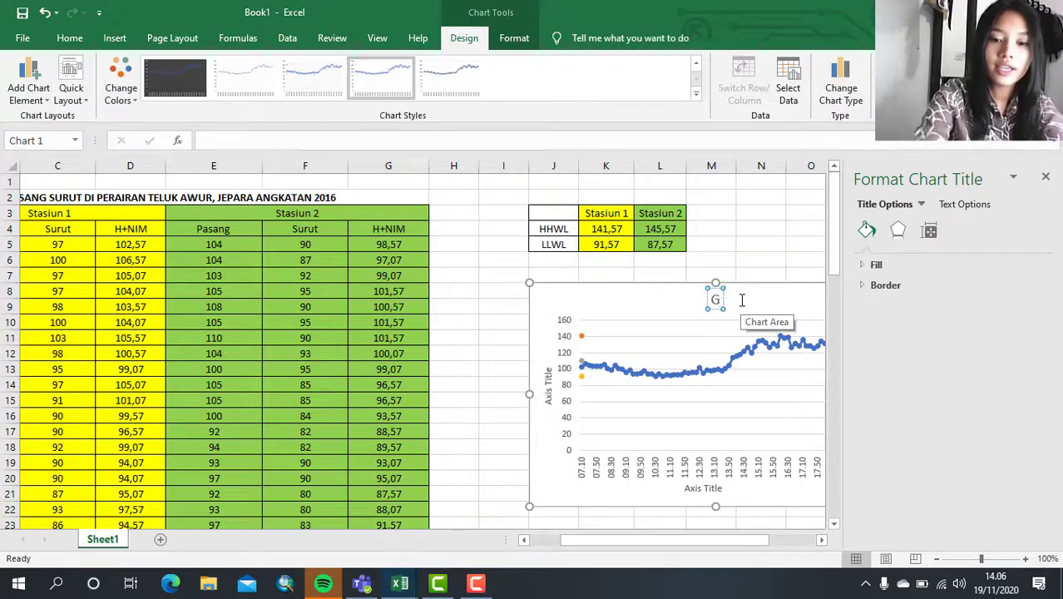
type("rafik")
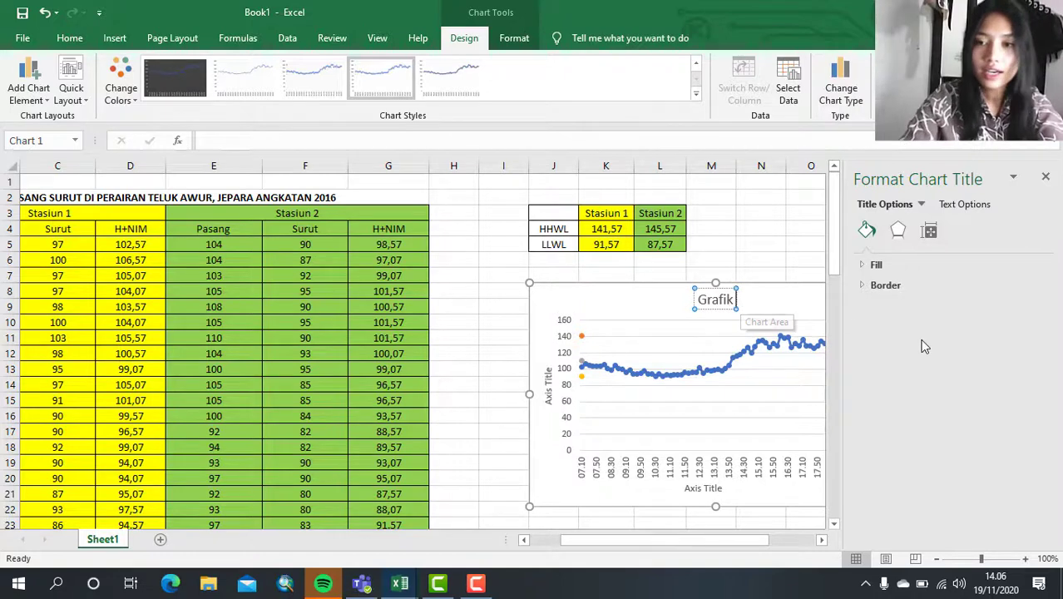
type(" Pasang")
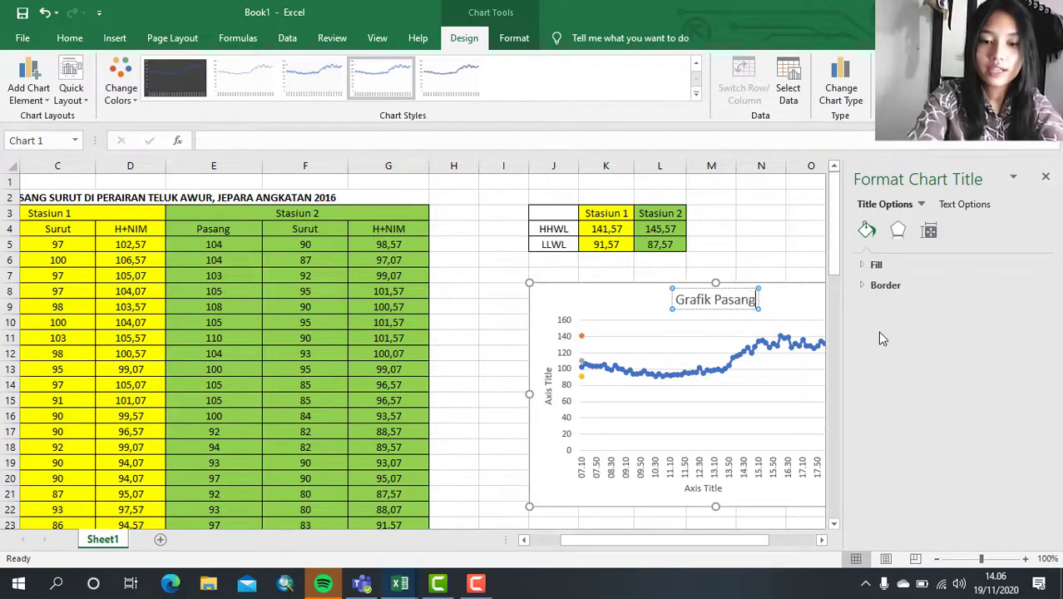
type(" Surut S")
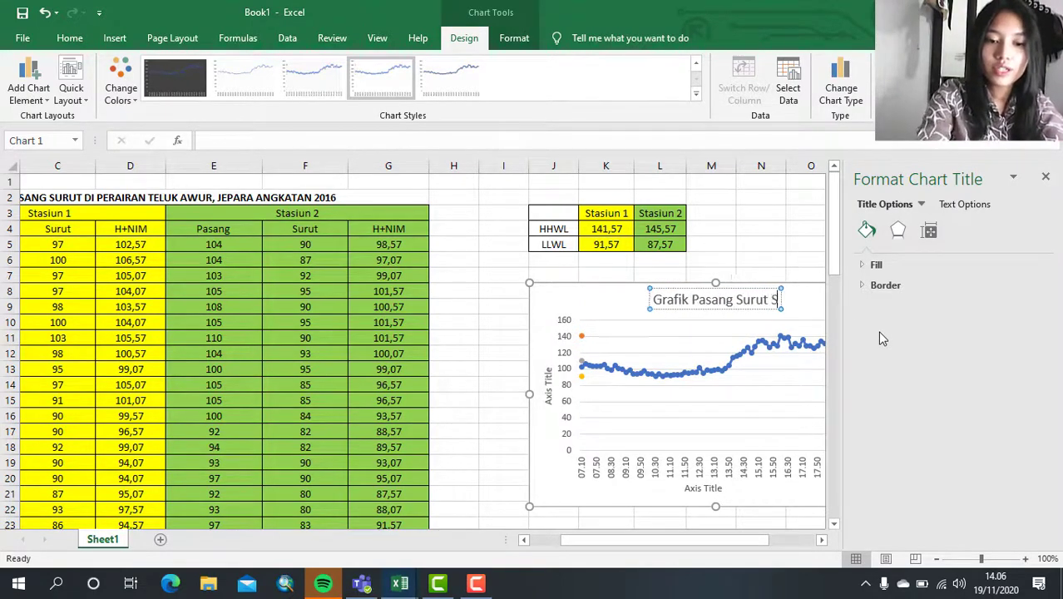
type("tasiu")
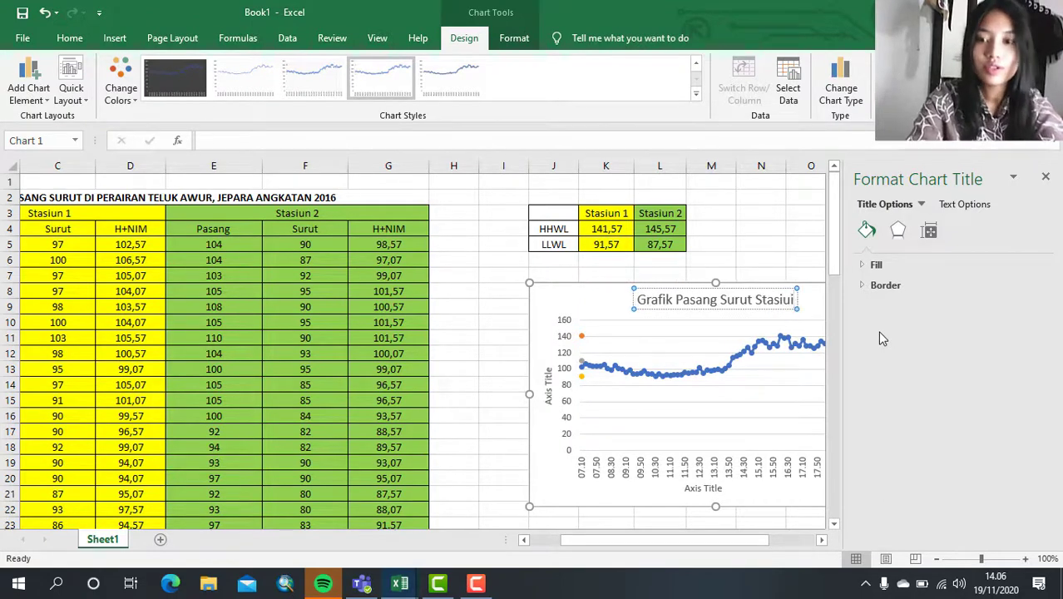
type("n 1")
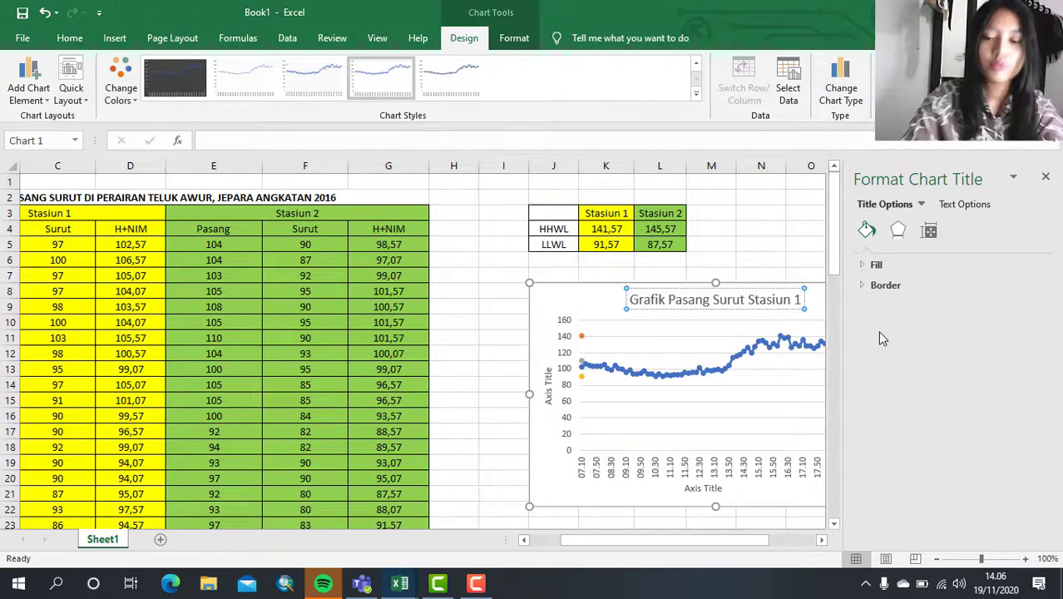
left_click(1046, 177)
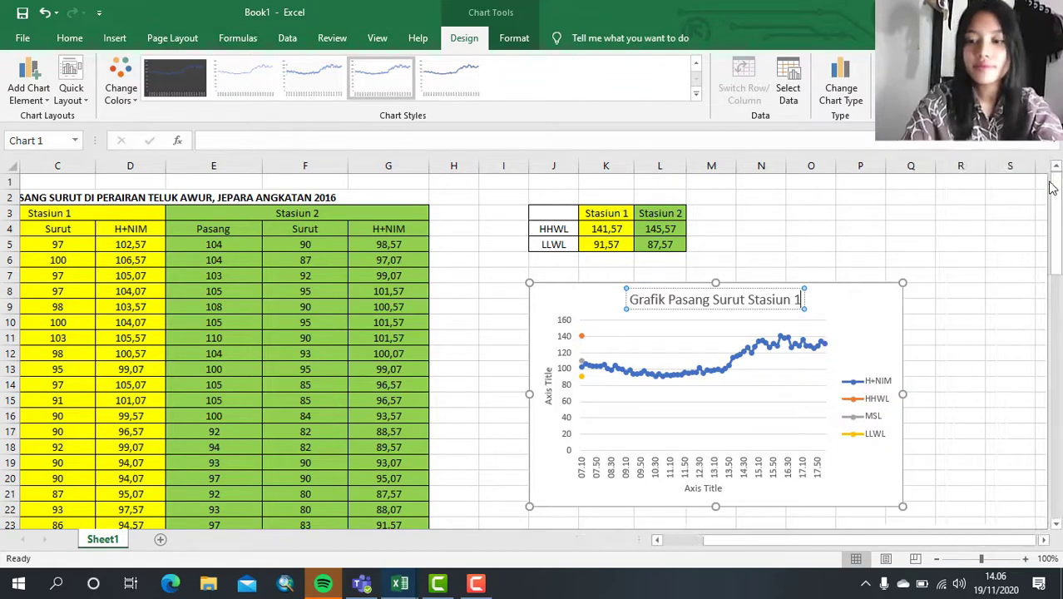
key("Return")
key("BackSpace")
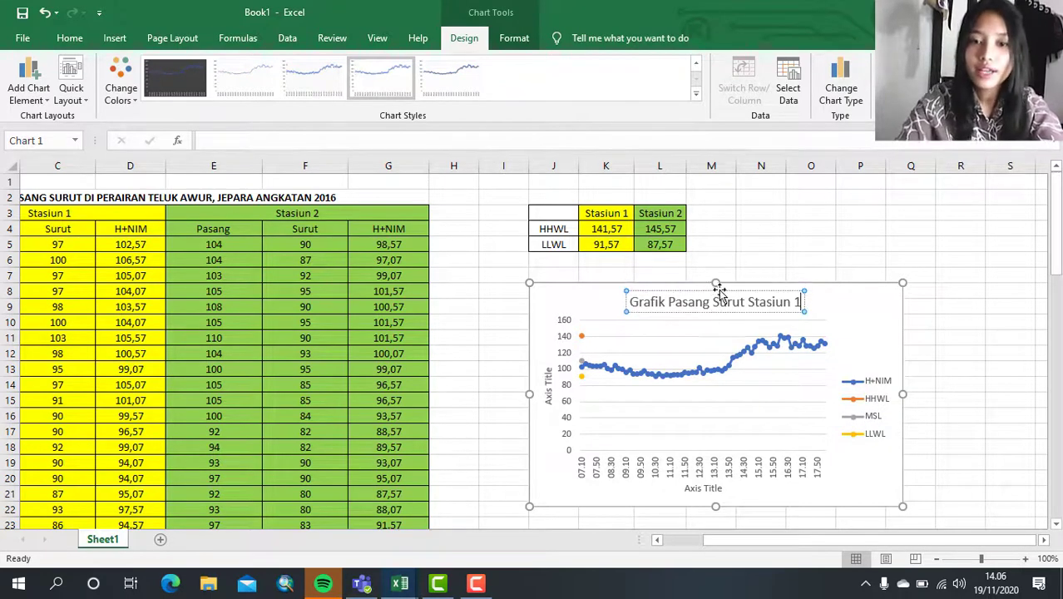
- Change the vertical axis title of the Stasiun 1 chart to "H+NIM"
double_click(545, 387)
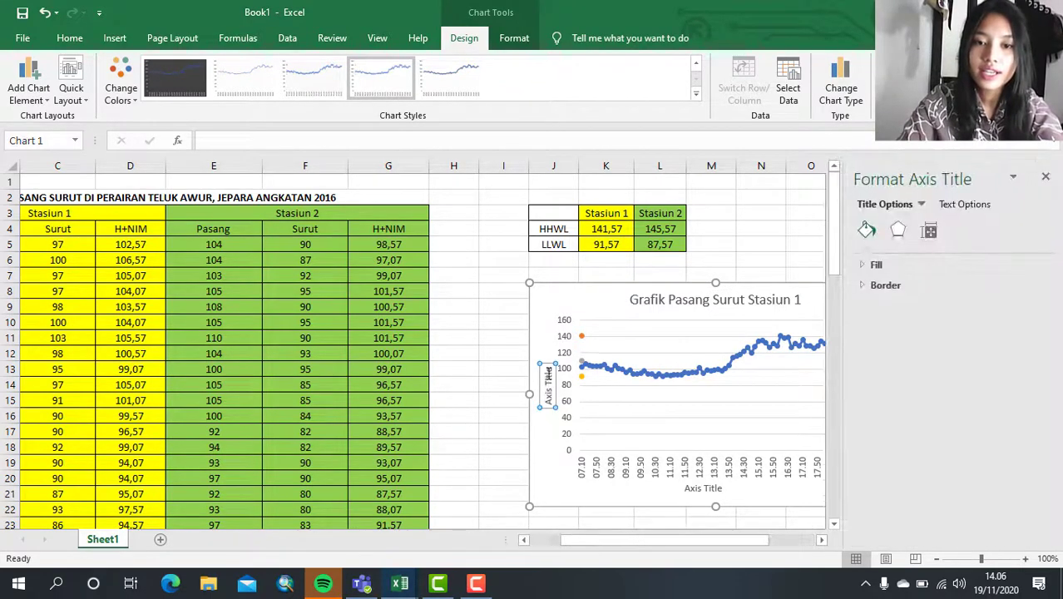
left_click_drag(548, 369, 546, 405)
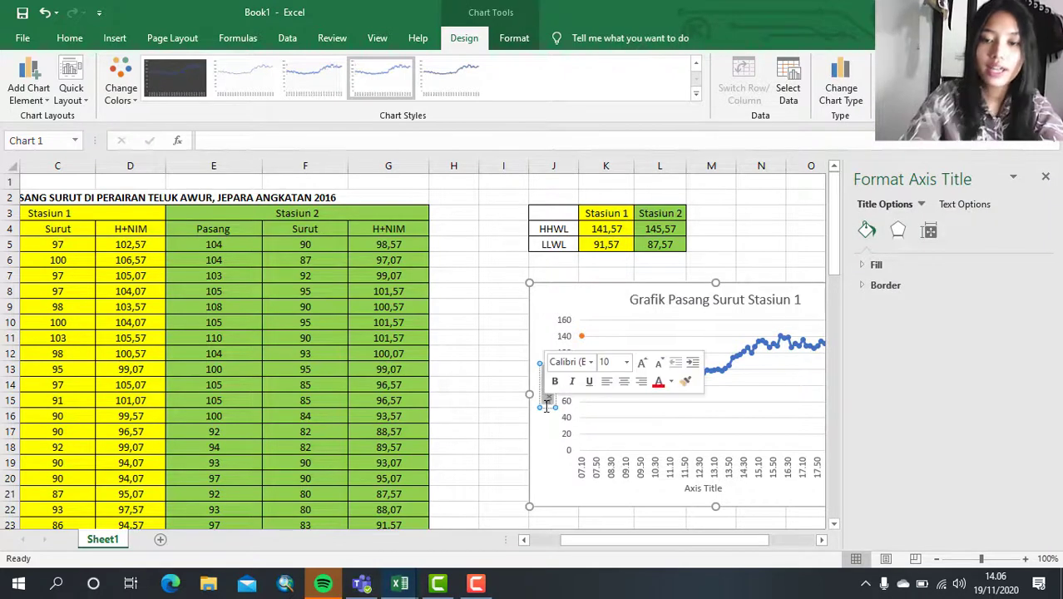
key("BackSpace")
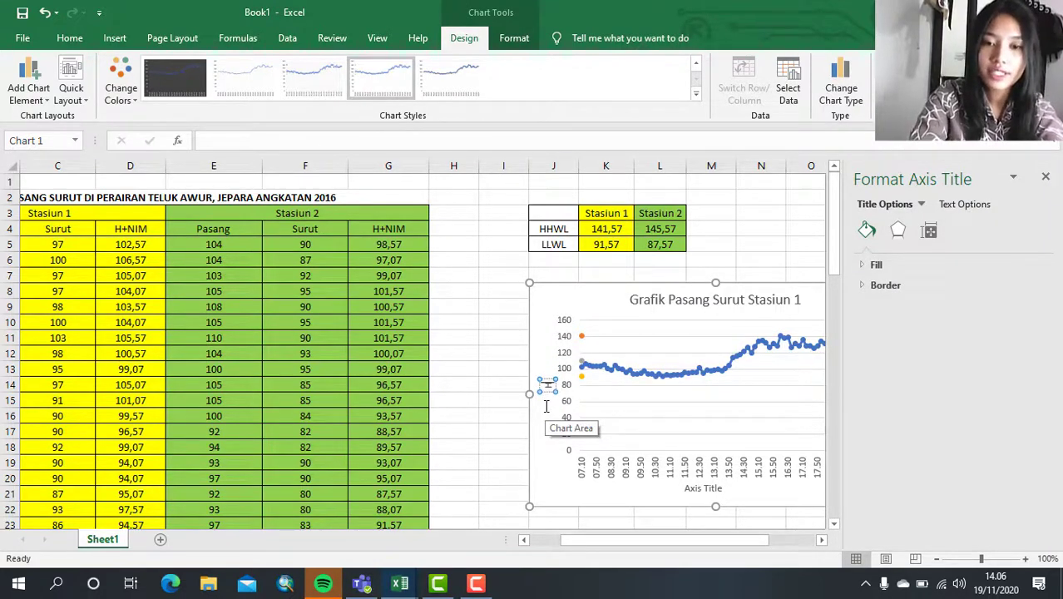
type("H+NIM")
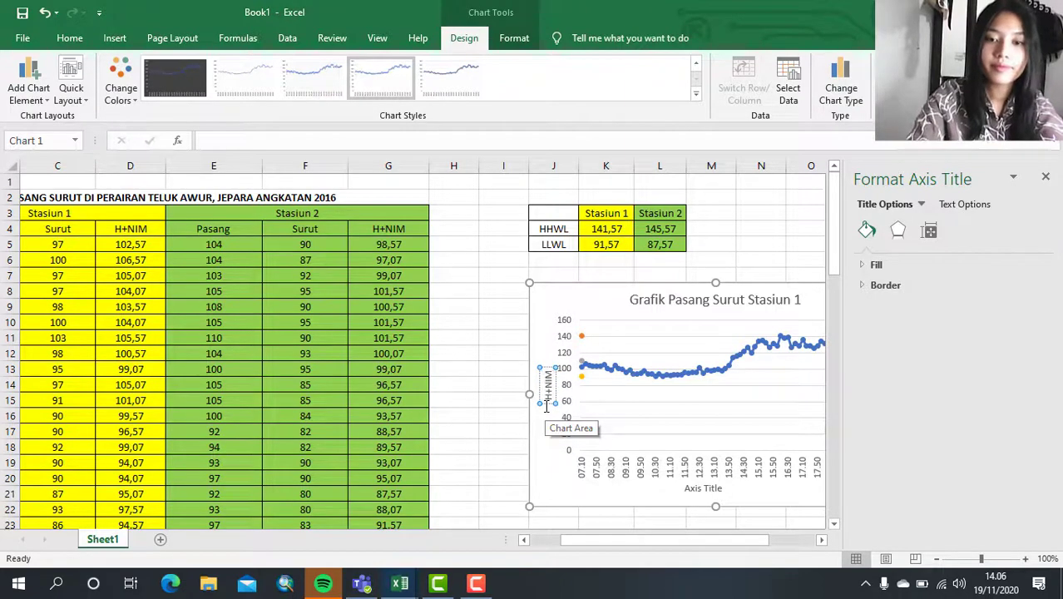
left_click(462, 337)
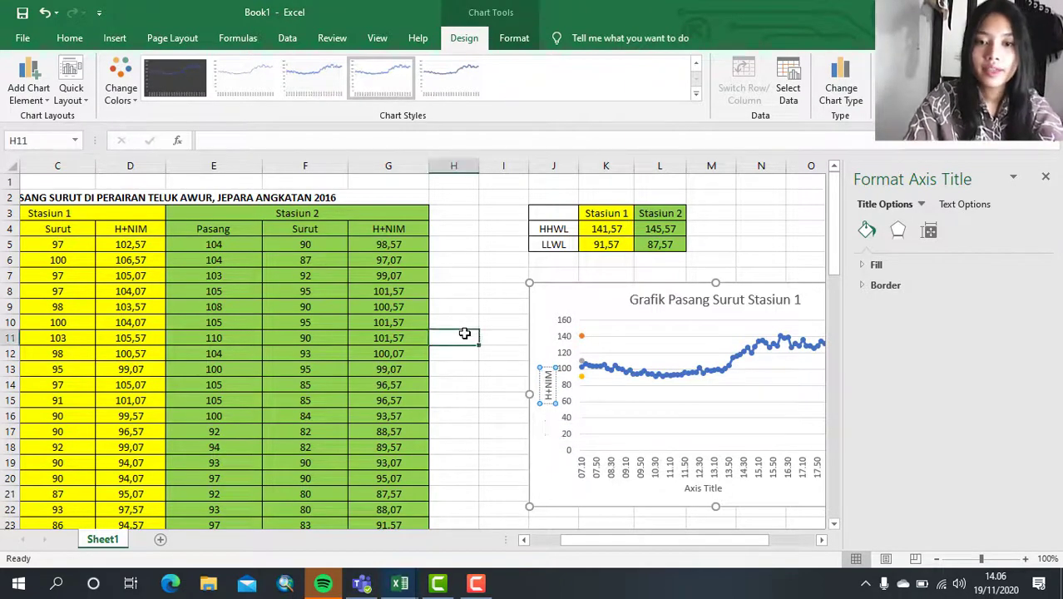
- Change the horizontal axis title of the Stasiun 1 chart to "Waktu"
left_click(697, 491)
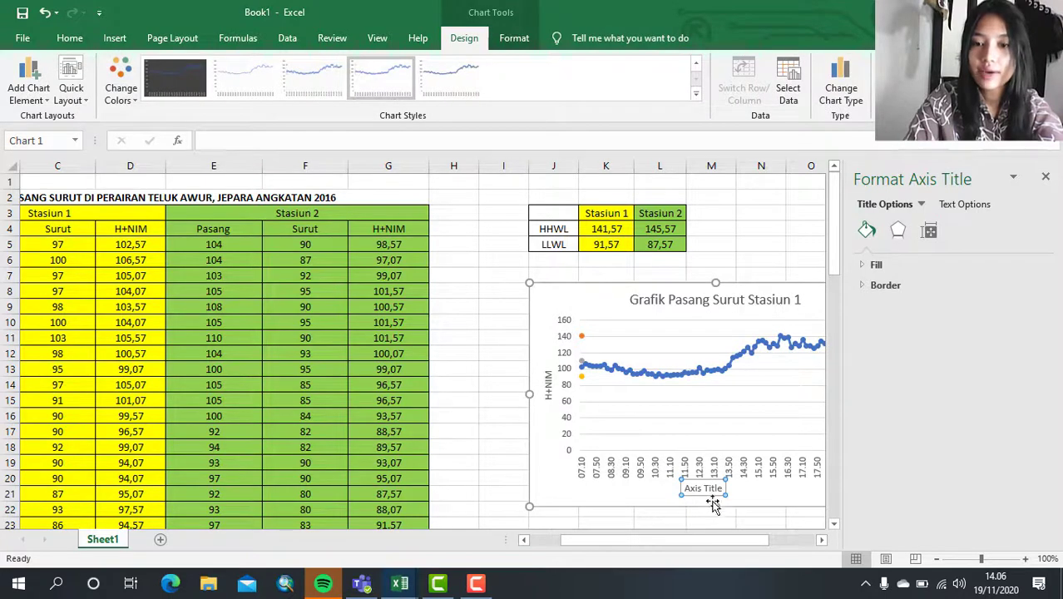
triple_click(714, 487)
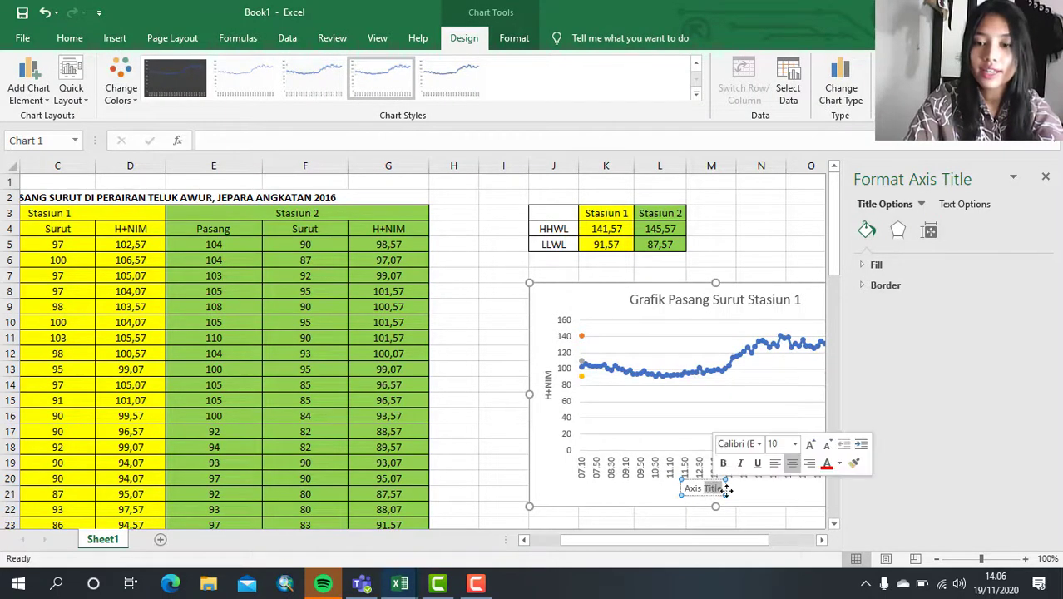
key("BackSpace")
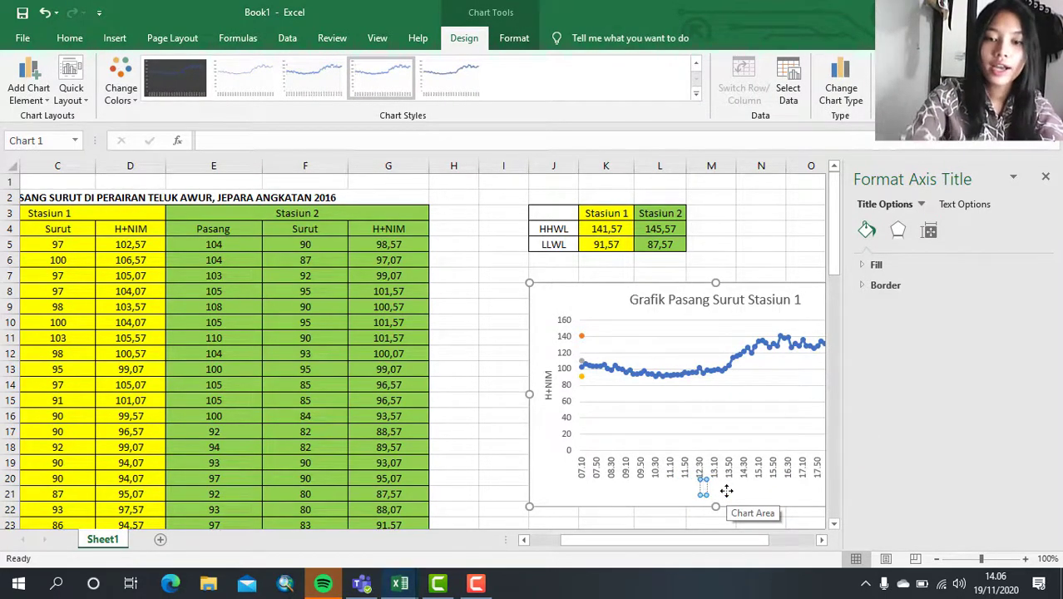
type("Waktu")
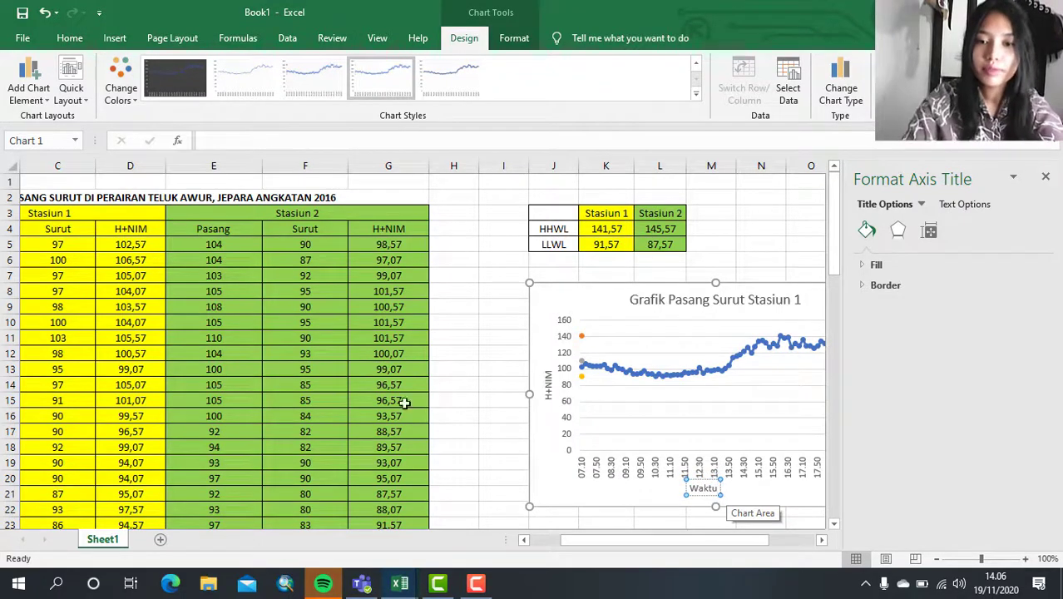
left_click(472, 385)
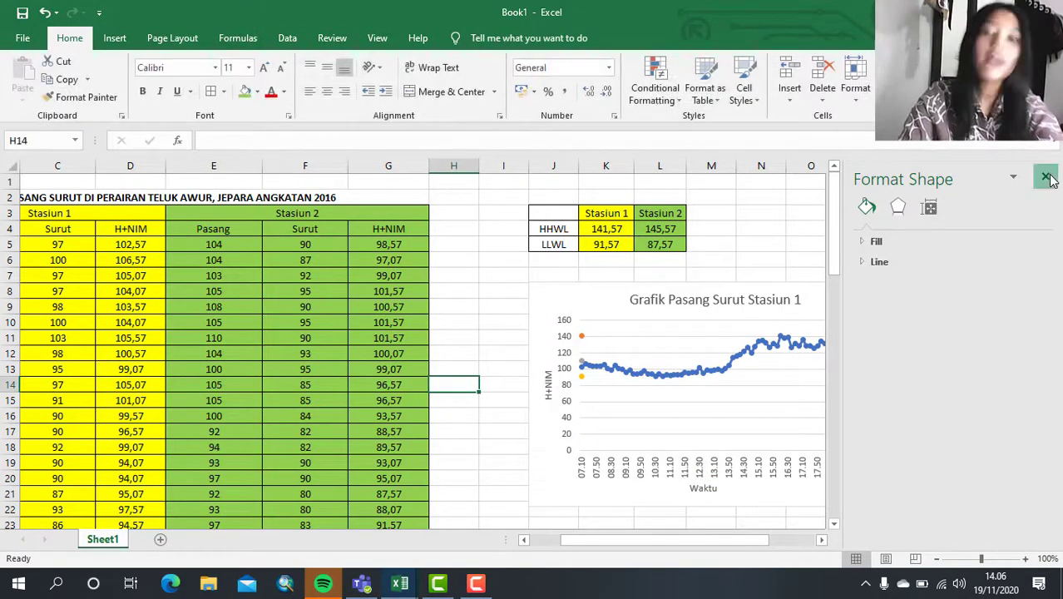
left_click(1046, 177)
- Recolor the chart series with the third Colorful palette, which starts with orange, yellow and green
left_click(780, 344)
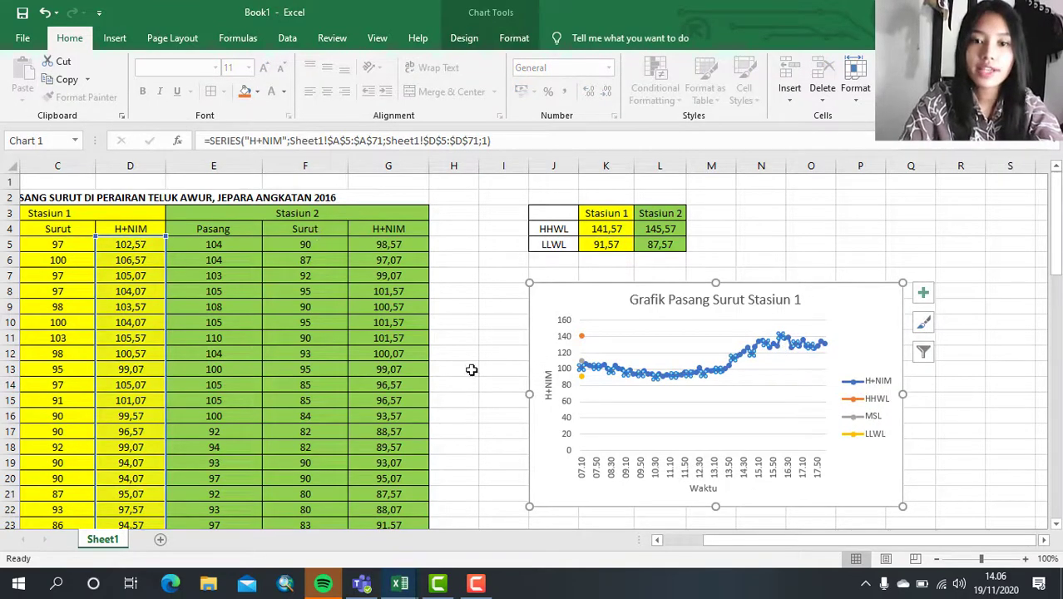
double_click(648, 364)
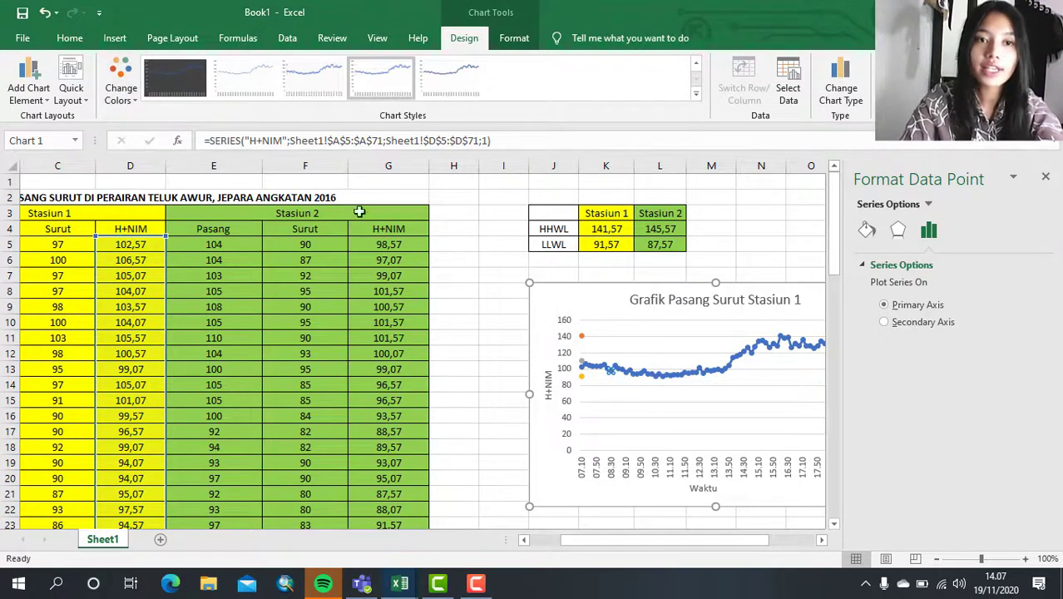
left_click(118, 86)
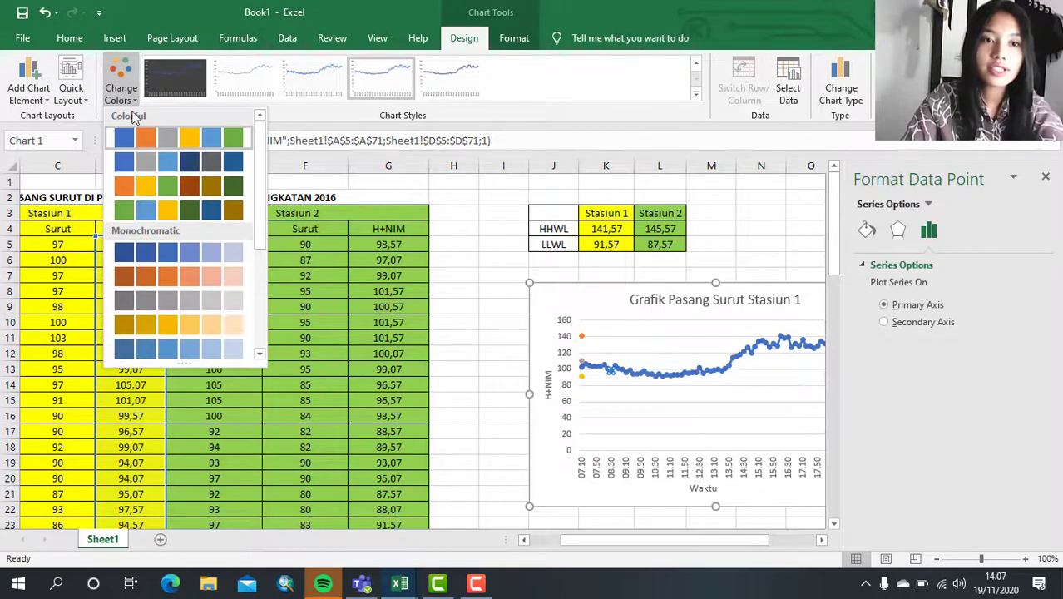
left_click(145, 190)
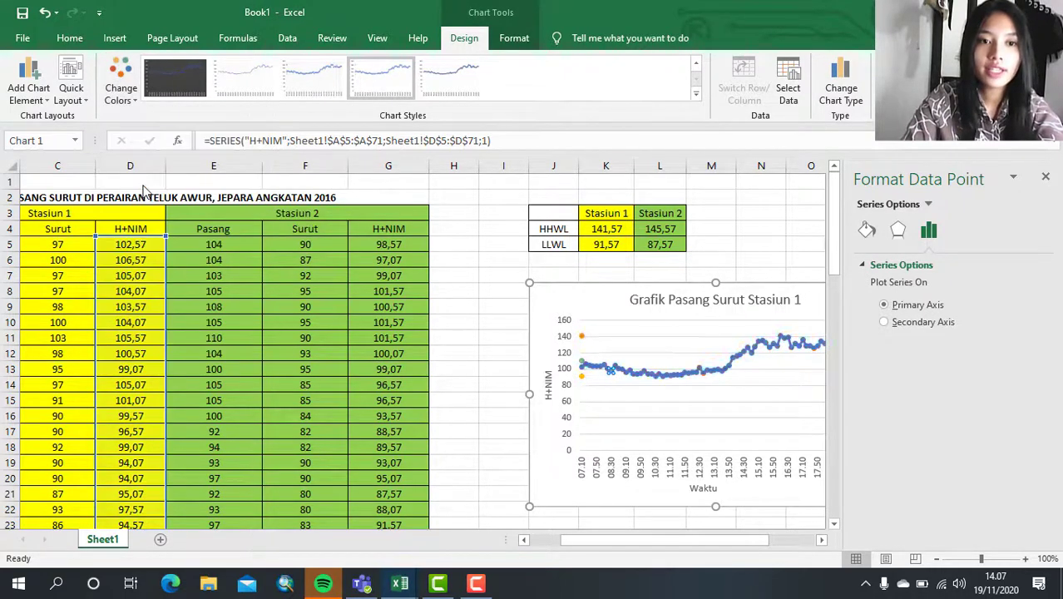
left_click(501, 321)
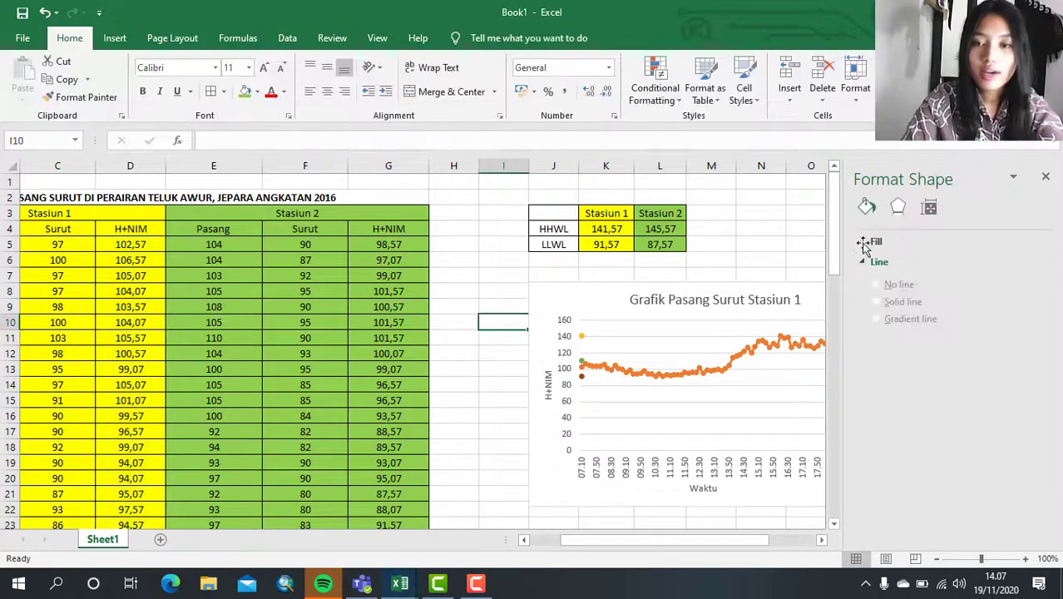
left_click(1047, 178)
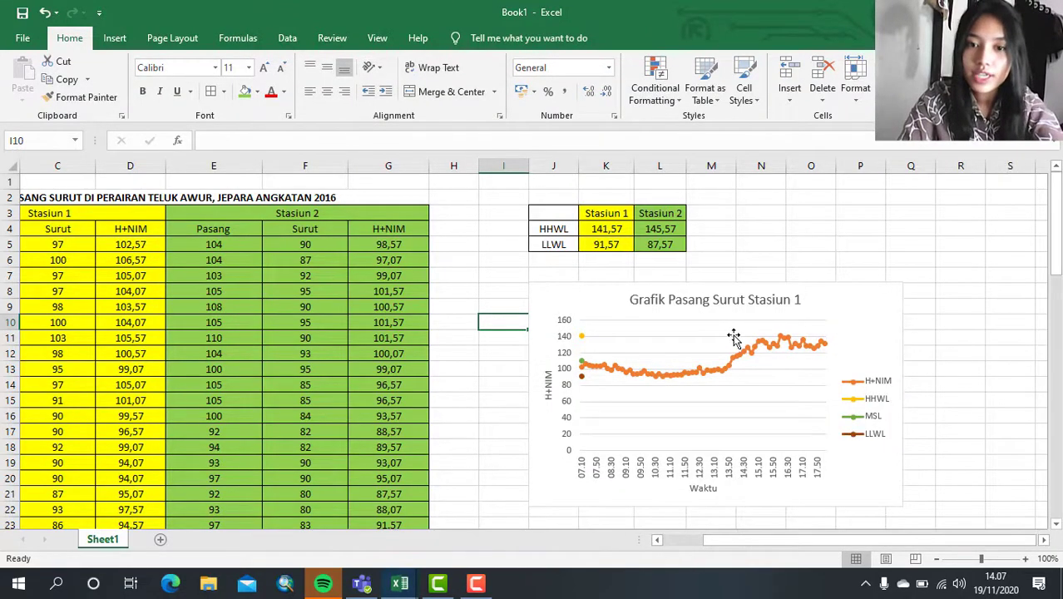
- Draw a straight horizontal line shape from the HHWL marker across the plot area to the end of the H+NIM curve
scroll(734, 337, "up", 3)
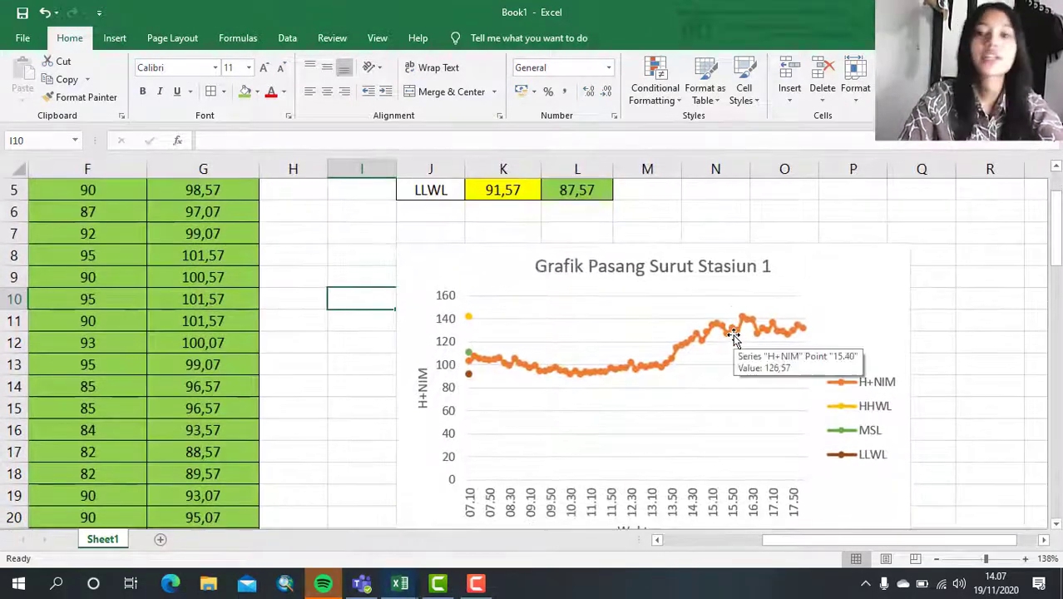
scroll(737, 341, "down", 1)
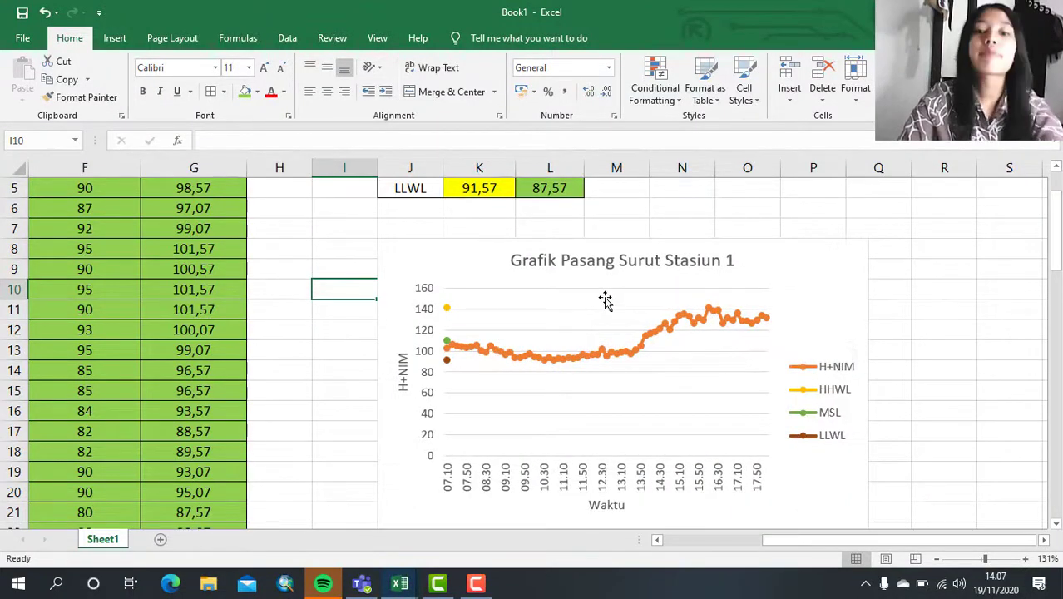
mouse_move(448, 309)
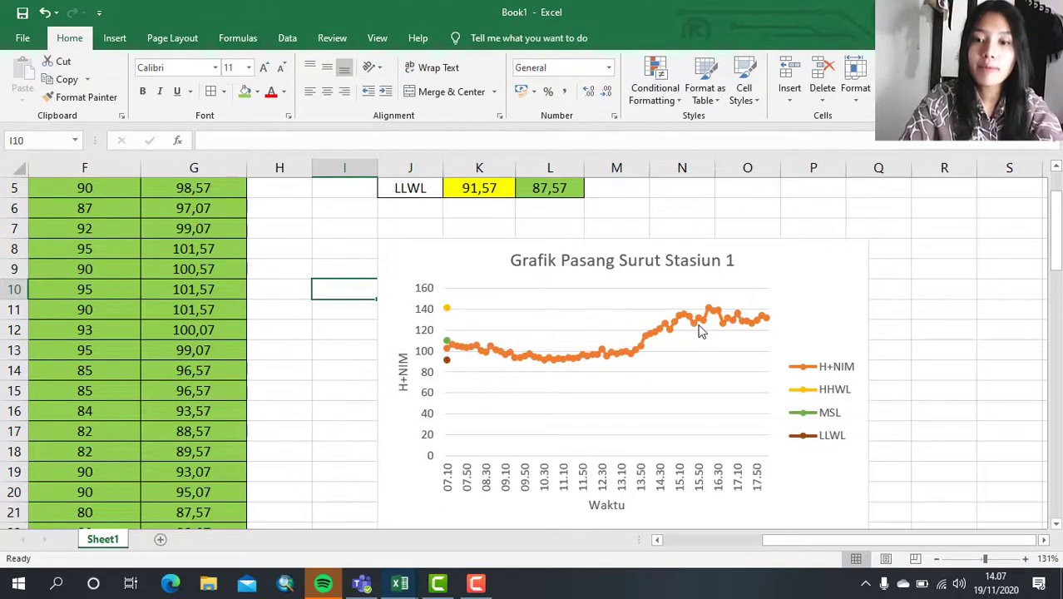
left_click(120, 35)
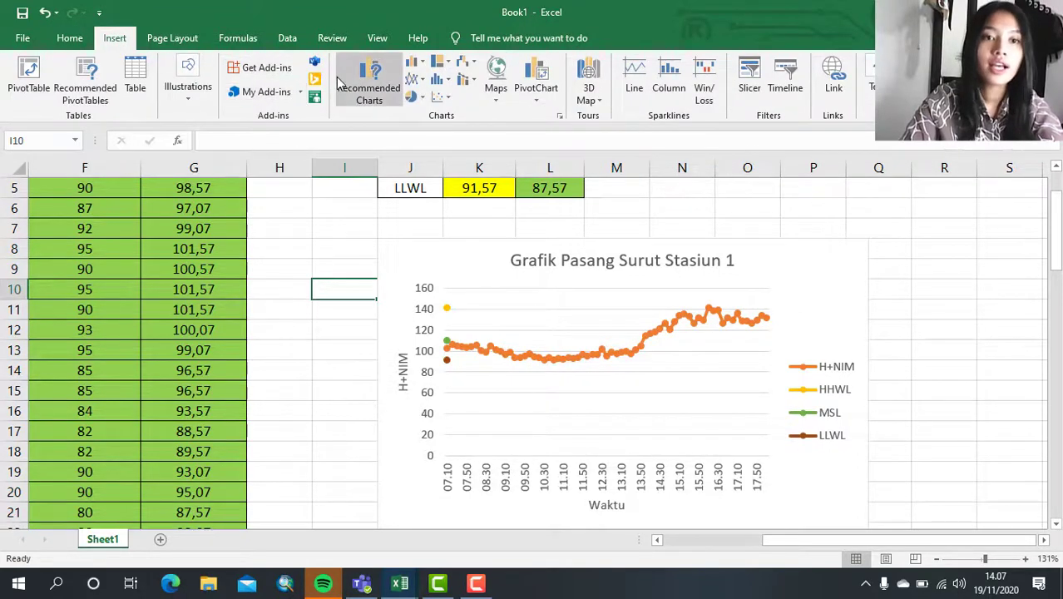
left_click(188, 87)
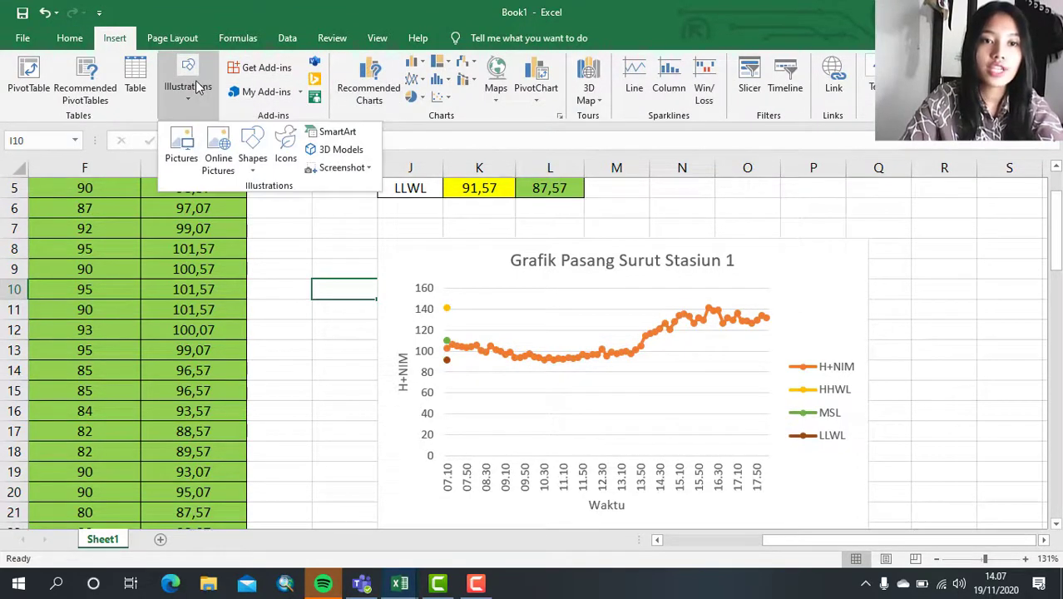
left_click(254, 148)
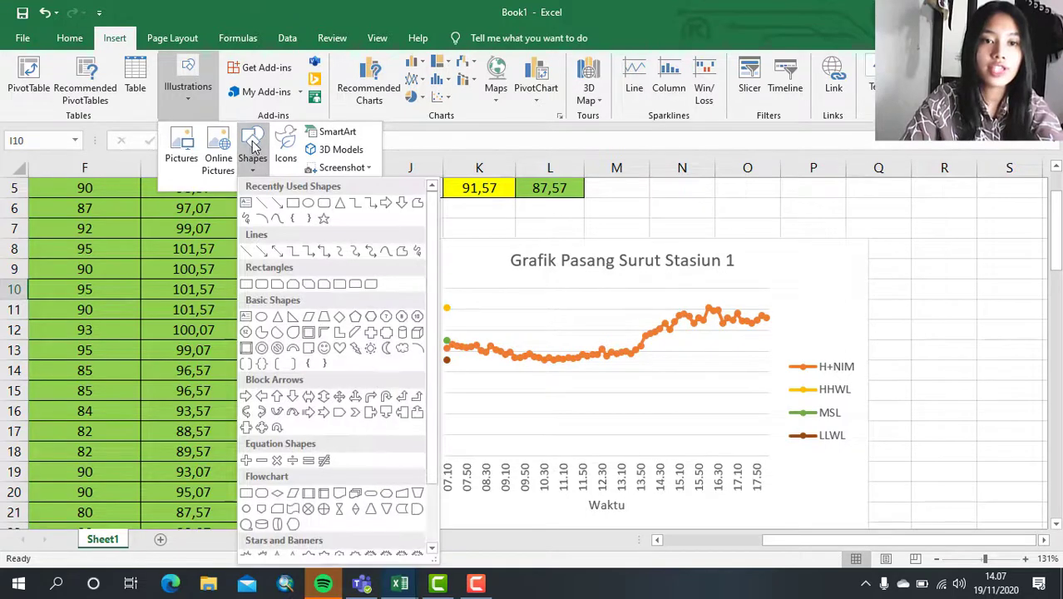
left_click(263, 203)
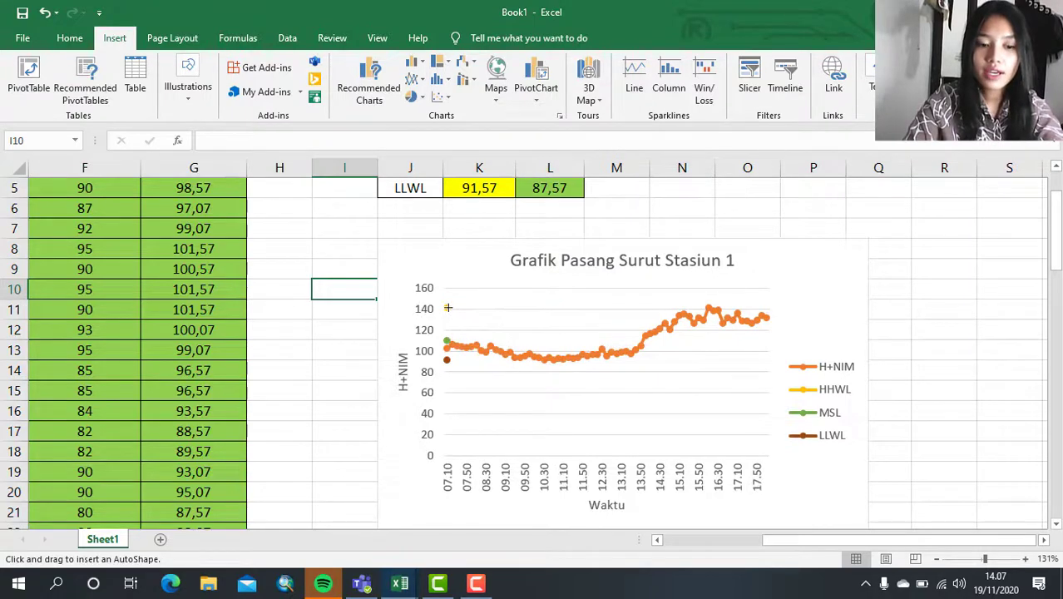
left_click_drag(447, 307, 739, 285)
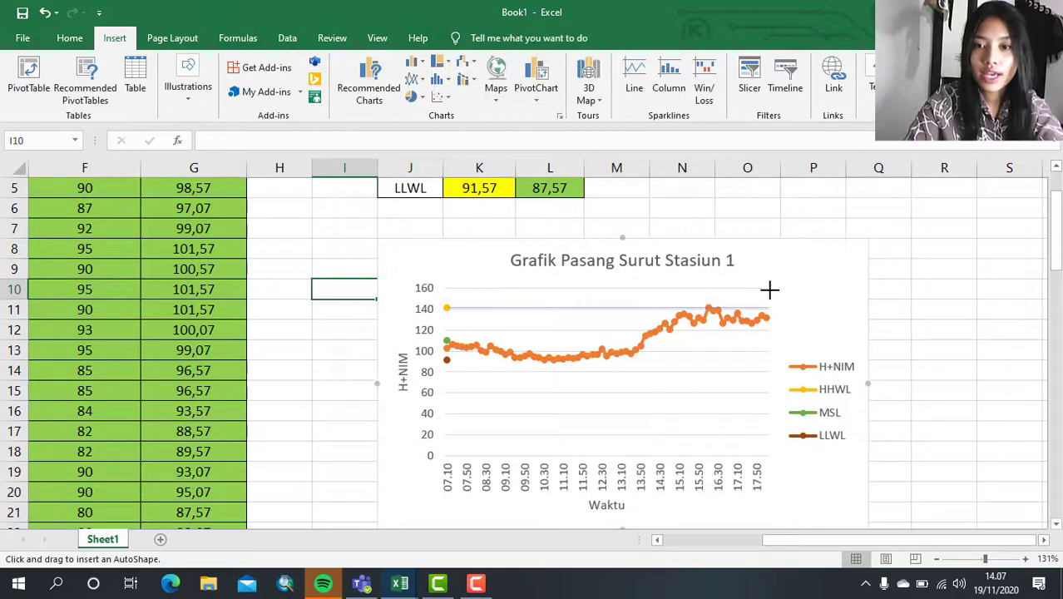
- Set the outline of the HHWL reference line on the Stasiun 1 chart to 1 pt weight and yellow
left_click_drag(771, 289, 771, 290)
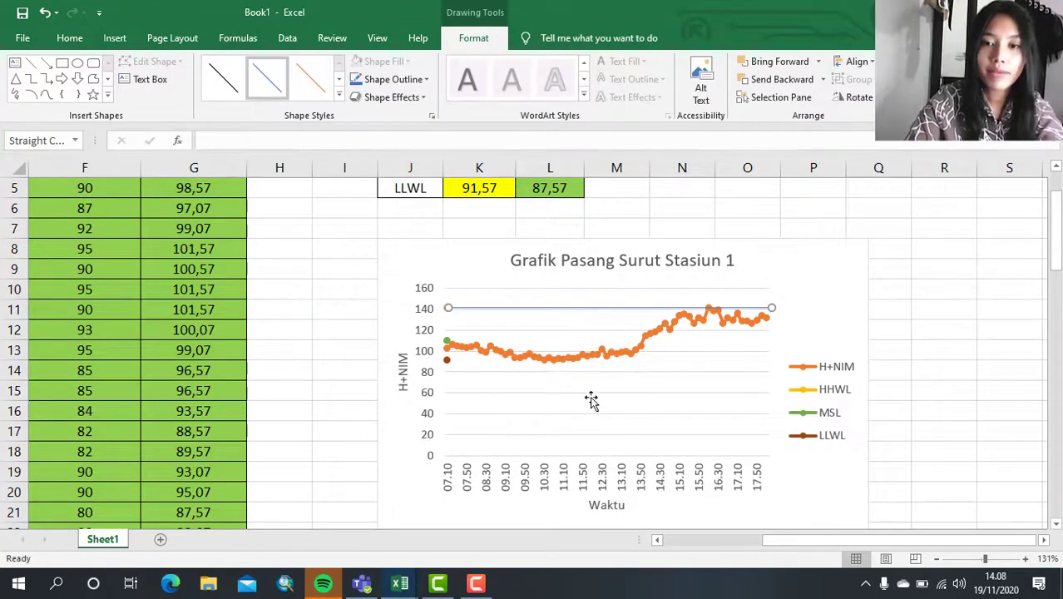
left_click(391, 79)
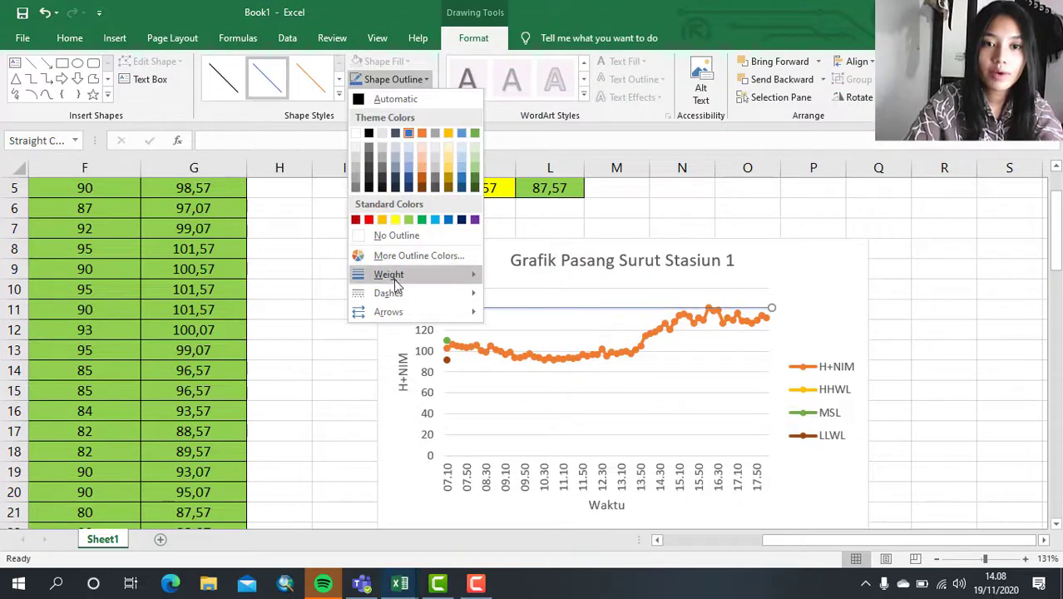
mouse_move(395, 275)
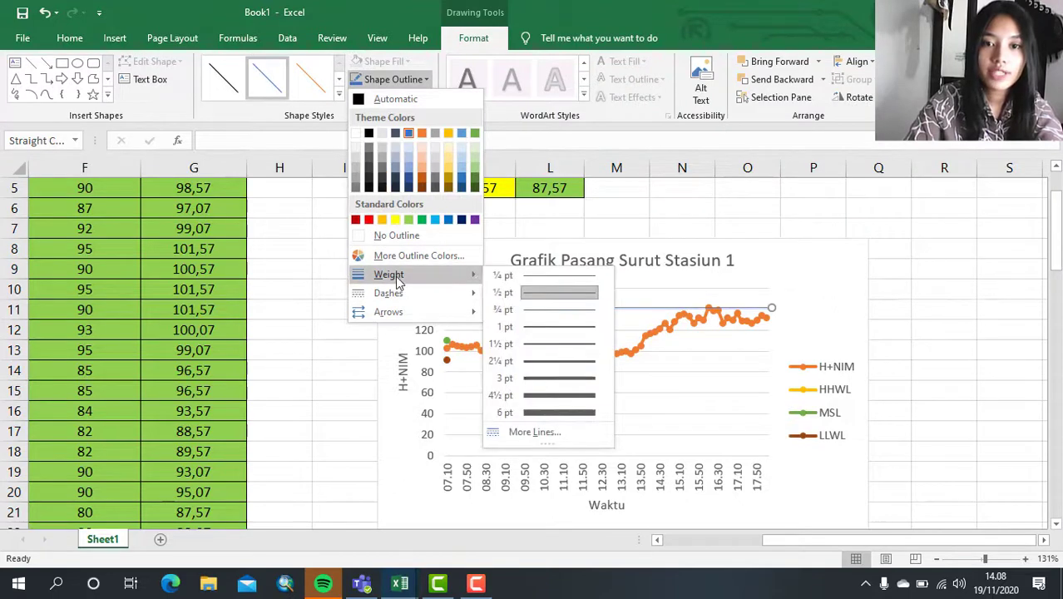
left_click(547, 327)
left_click(424, 80)
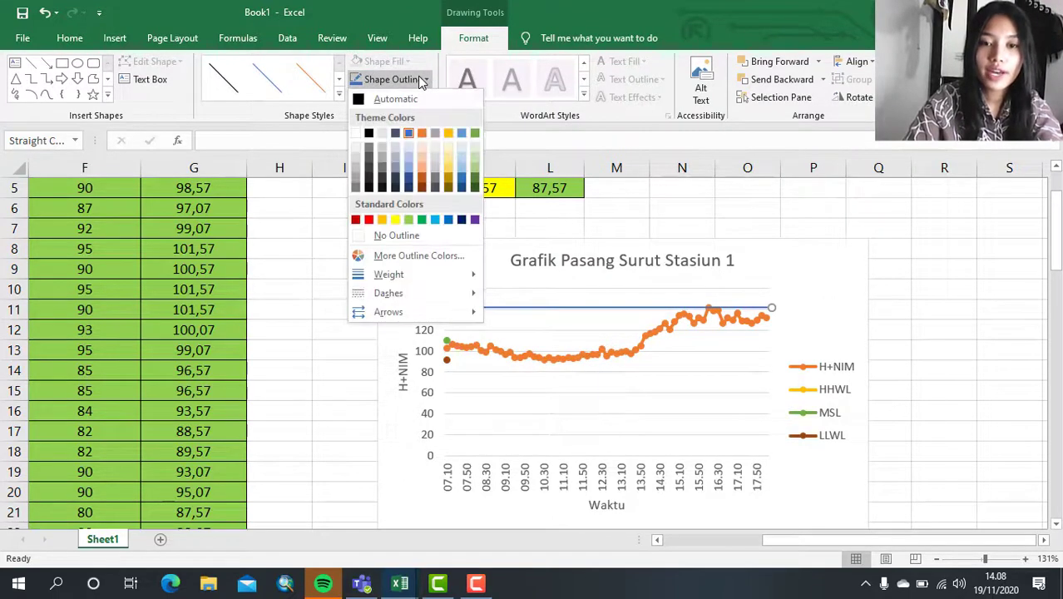
left_click(396, 219)
left_click(360, 310)
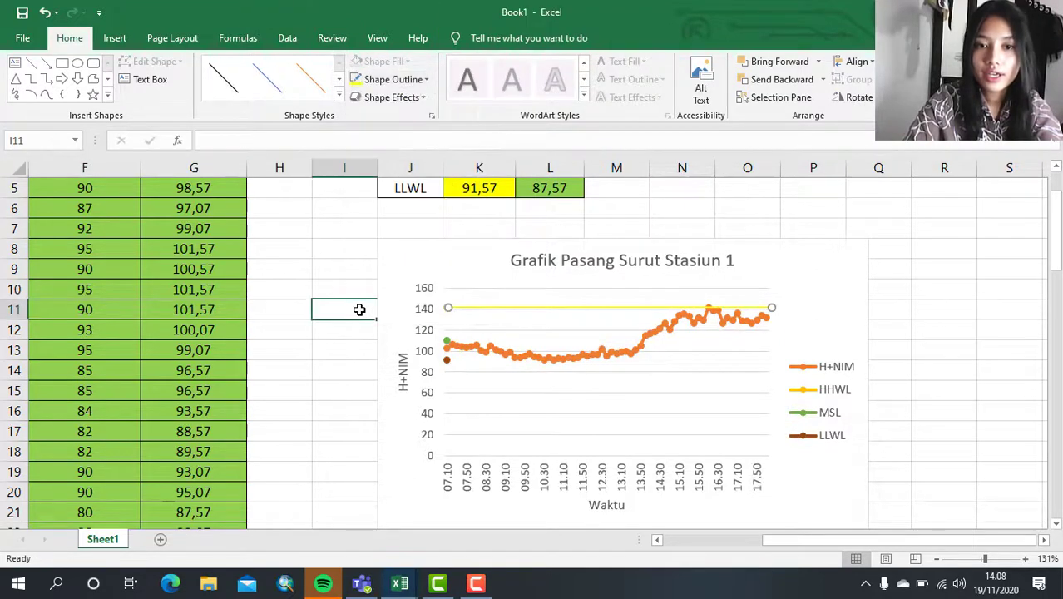
- Recolor the HHWL reference line with the standard orange to match its legend entry
left_click(479, 309)
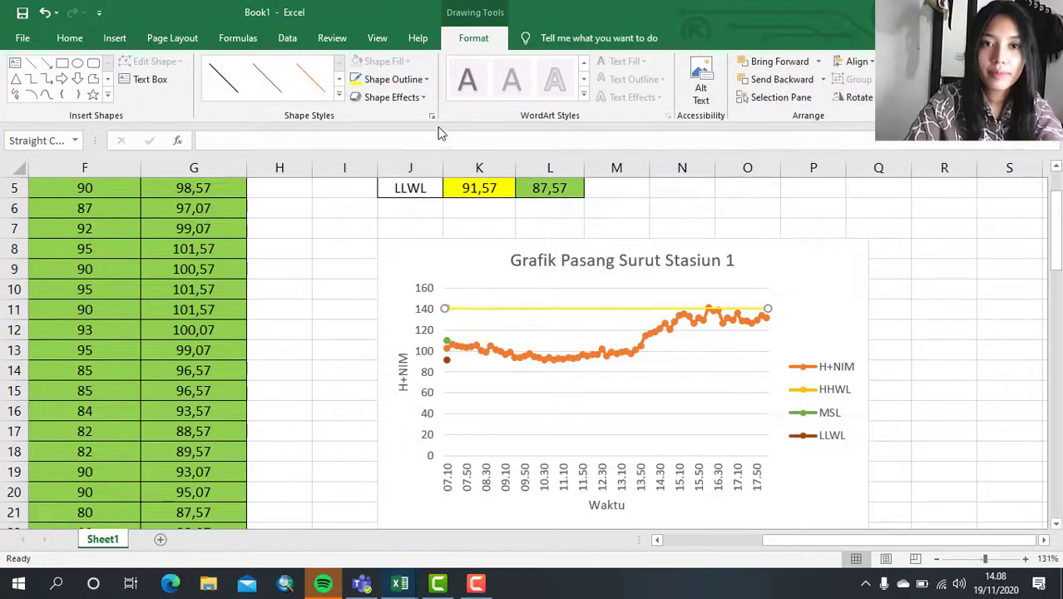
left_click(390, 79)
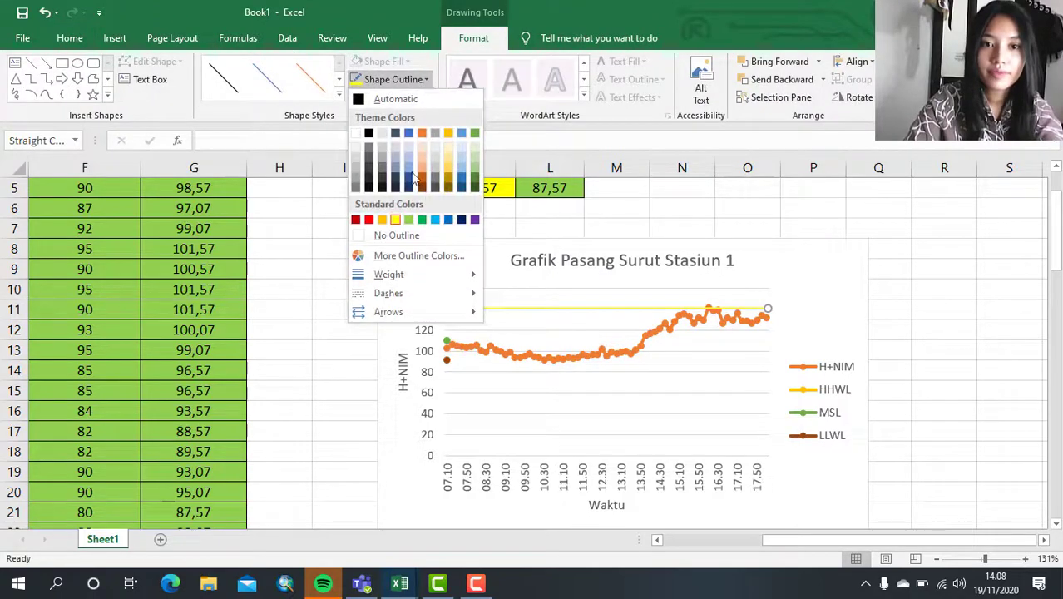
left_click(383, 220)
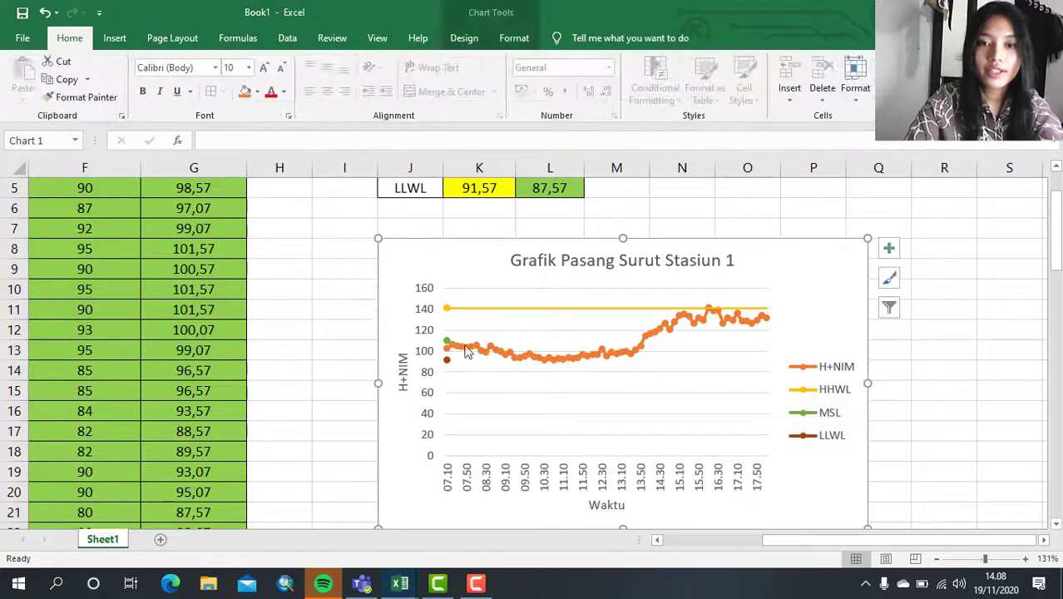
- Duplicate the HHWL line twice and make one copy a light green line running from the MSL marker across the plot
left_click(514, 308)
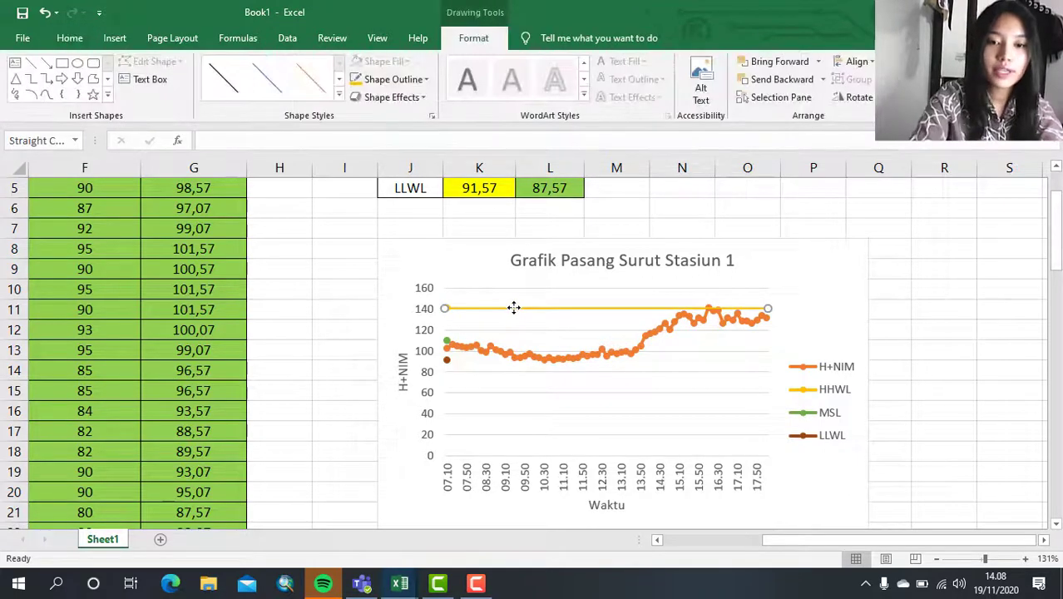
key("ctrl+d")
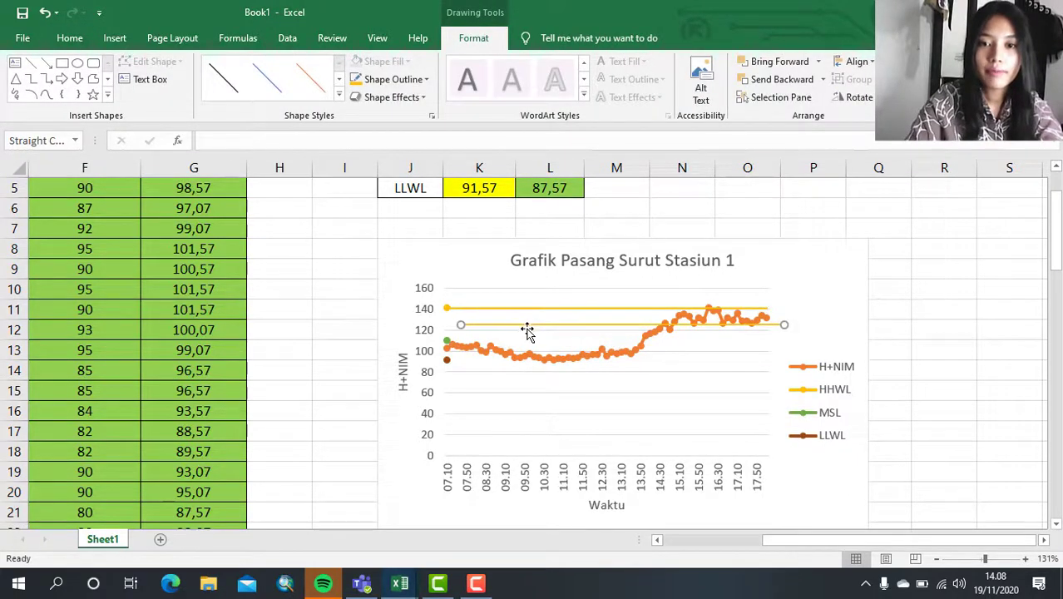
key("ctrl+d")
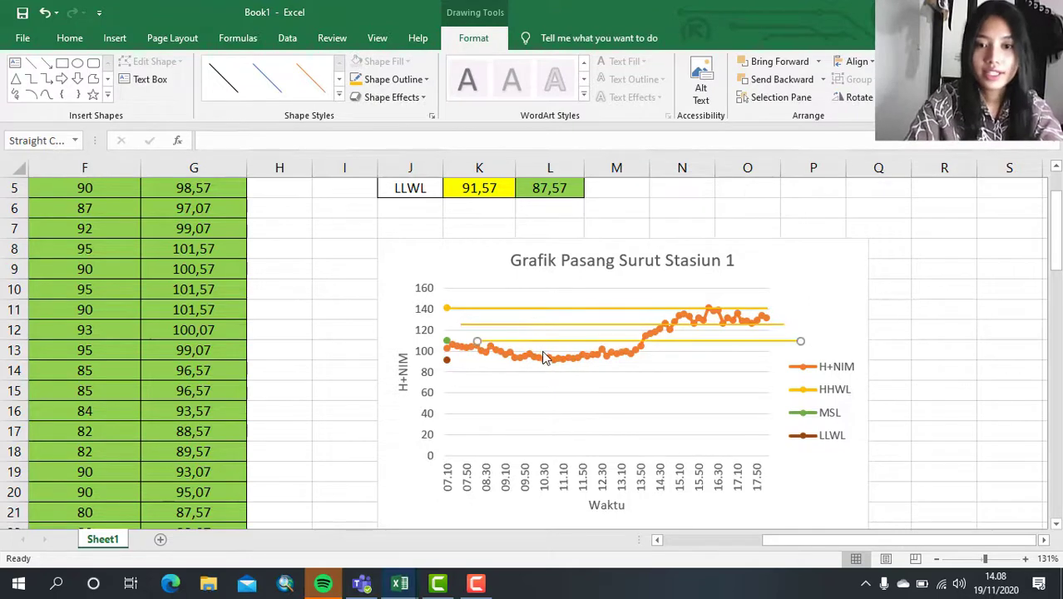
left_click_drag(545, 341, 516, 339)
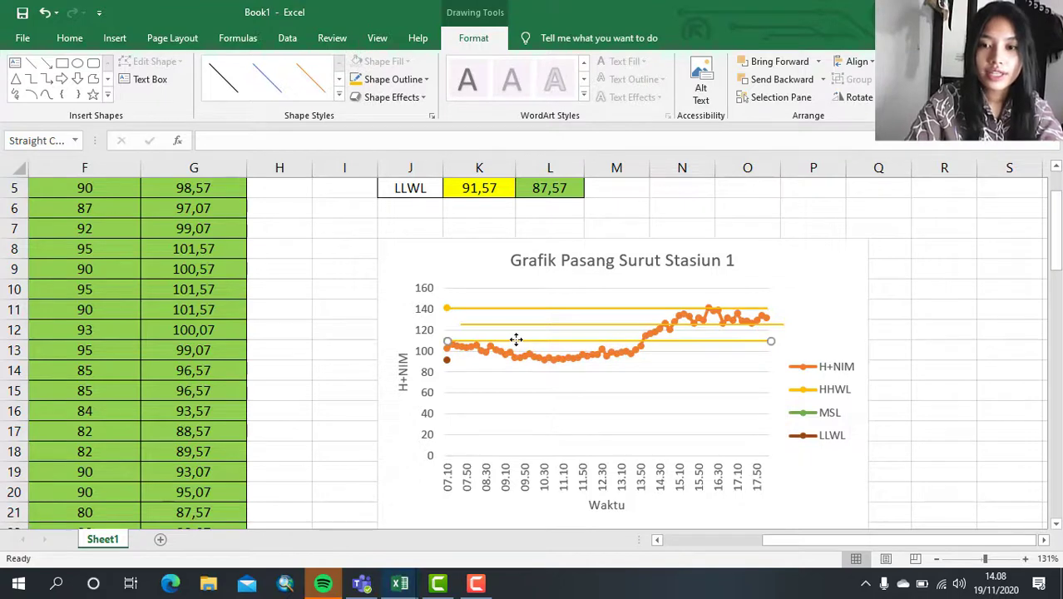
left_click(391, 79)
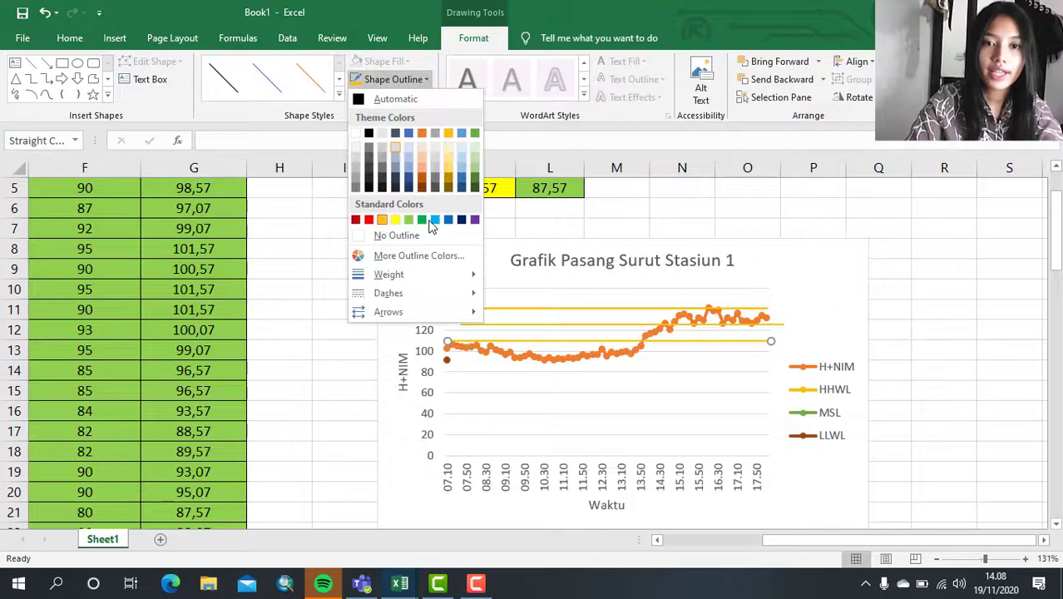
left_click(409, 220)
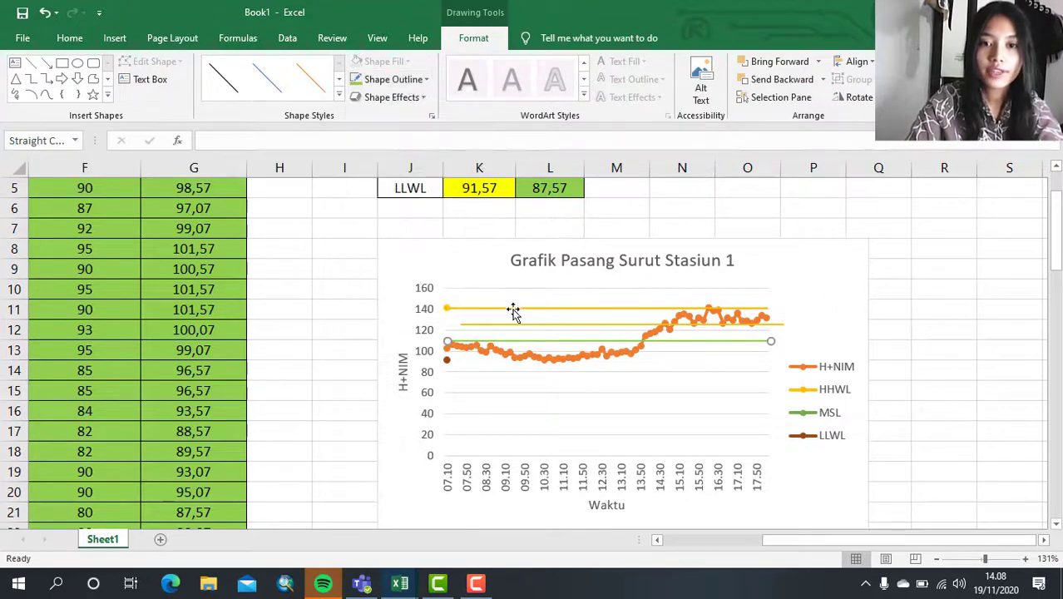
- Align the remaining line copy with the LLWL marker and color it red
left_click_drag(519, 323, 506, 361)
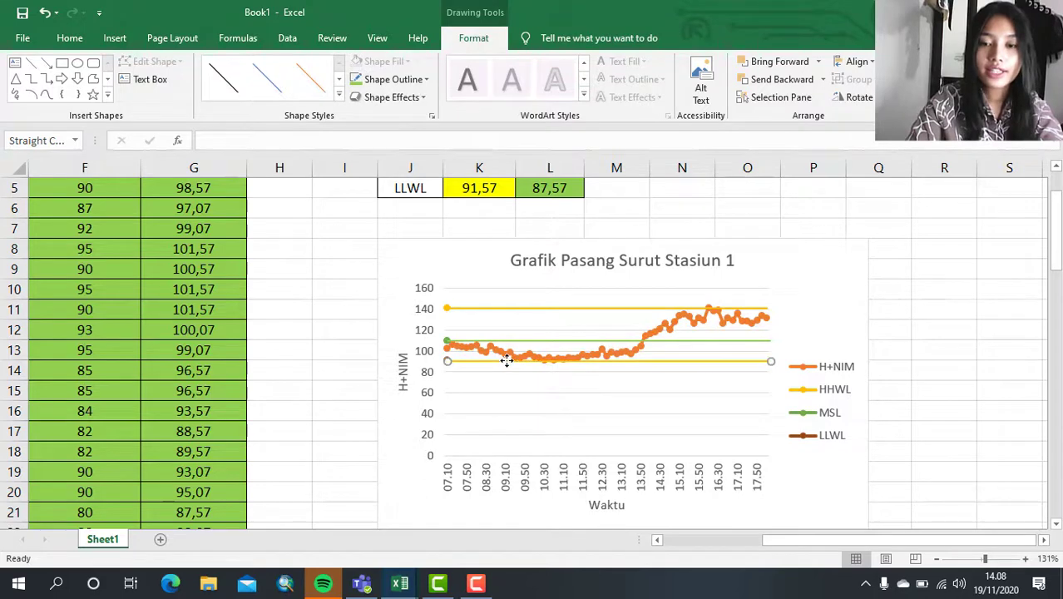
left_click(425, 79)
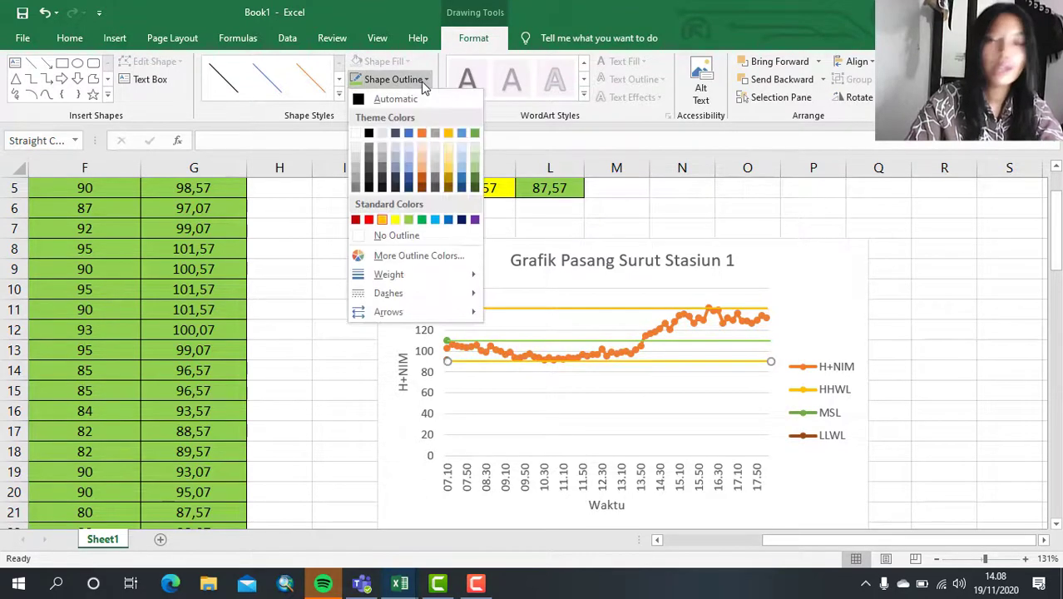
left_click(369, 220)
left_click(313, 313)
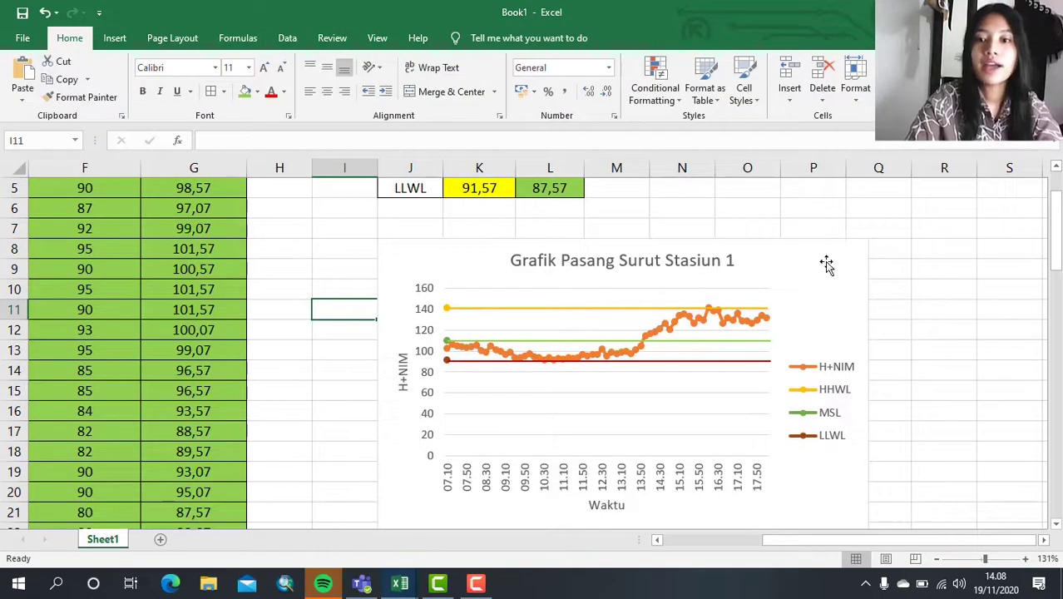
- Examine the Stasiun 1 chart and its HHWL, MSL and LLWL reference lines alongside the data table
scroll(850, 269, "down", 4, "ctrl")
left_click(852, 271)
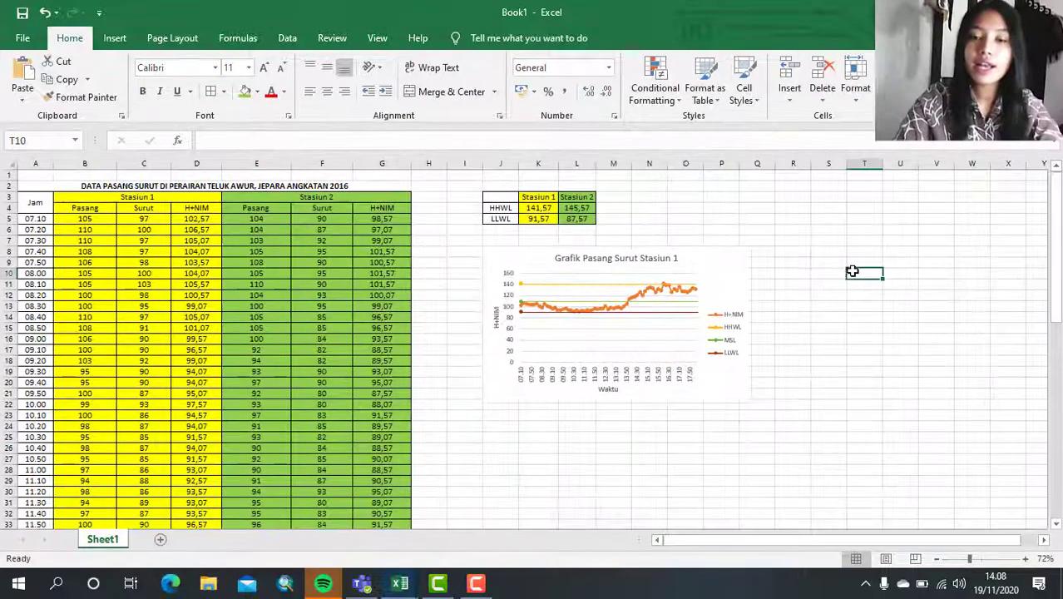
left_click_drag(852, 272, 764, 285)
scroll(764, 284, "up", 2, "ctrl")
left_click(851, 282)
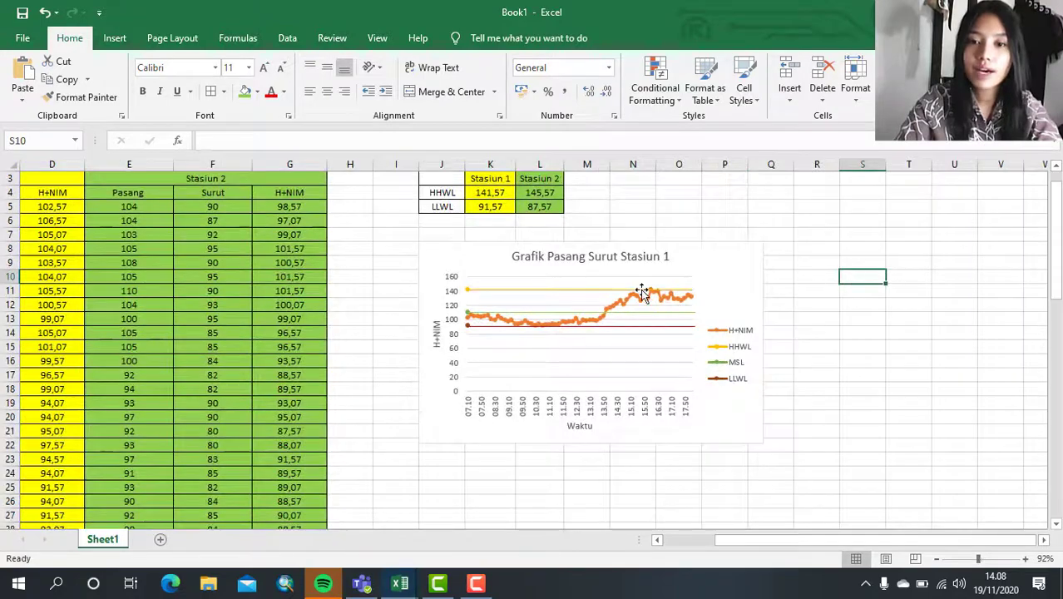
scroll(642, 293, "up", 3, "ctrl")
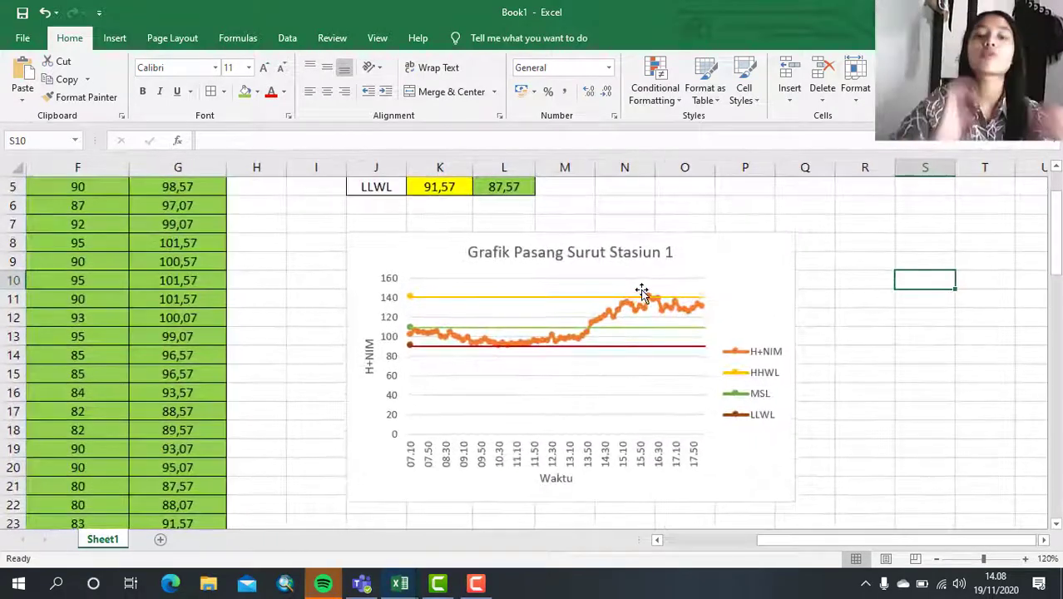
scroll(642, 293, "down", 3, "ctrl")
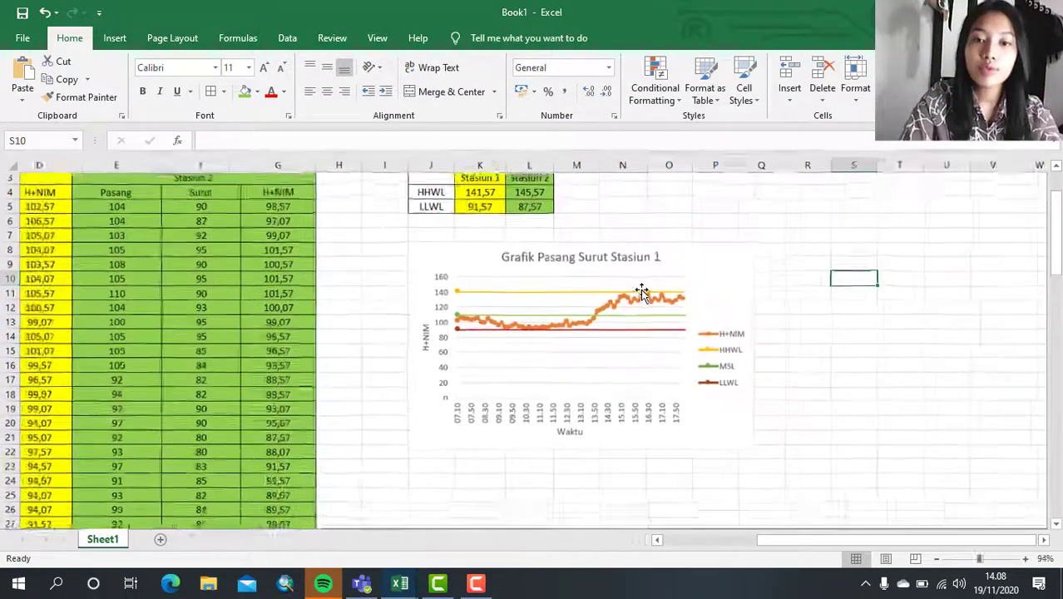
scroll(641, 292, "up", 1, "ctrl")
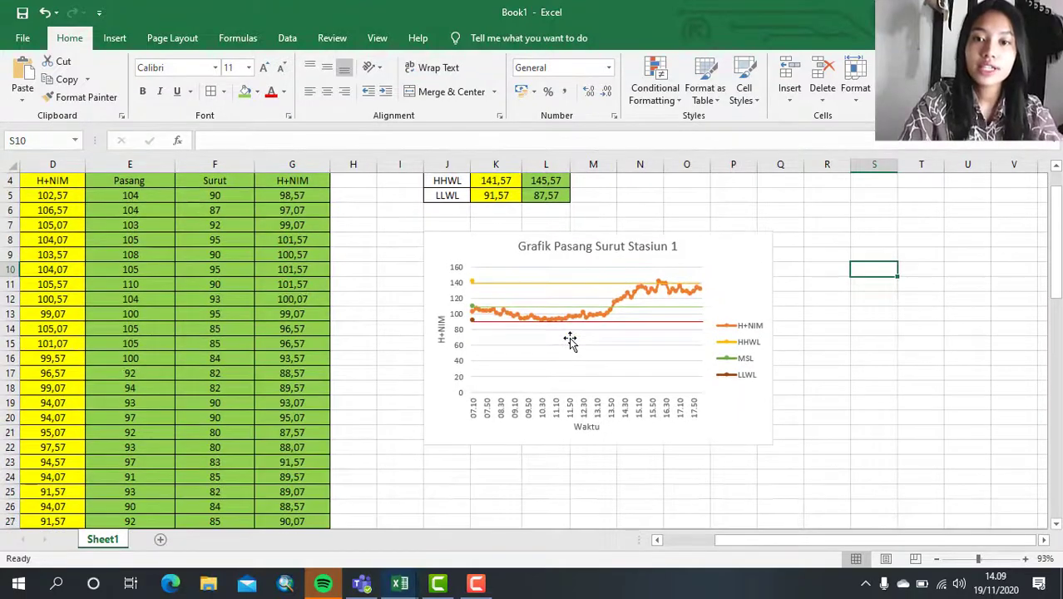
scroll(570, 341, "down", 2, "ctrl")
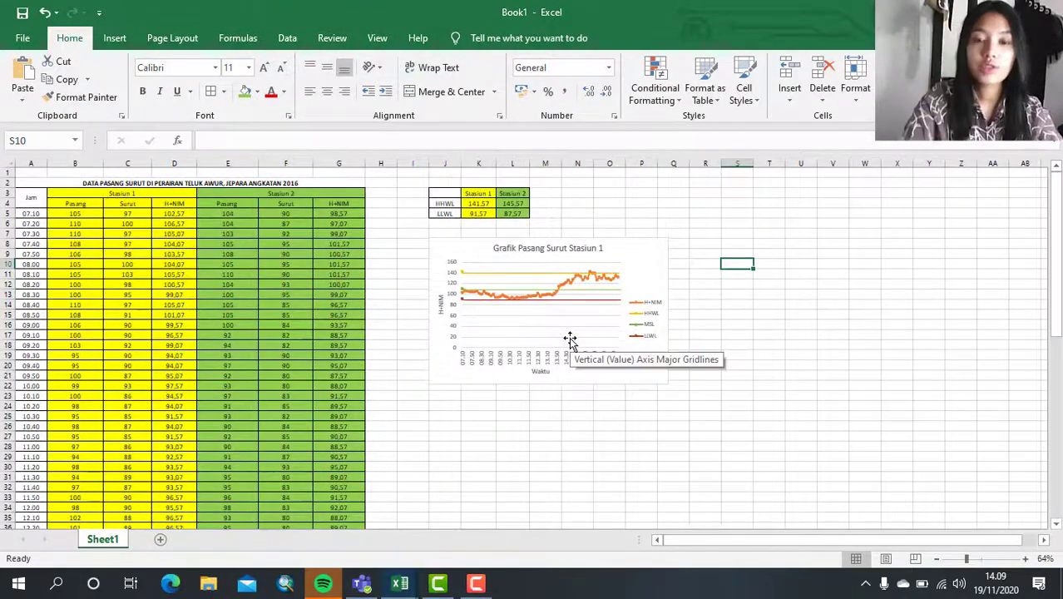
- Insert a blank 2-D Line with Markers chart and place it directly below the Stasiun 1 chart
left_click(450, 405)
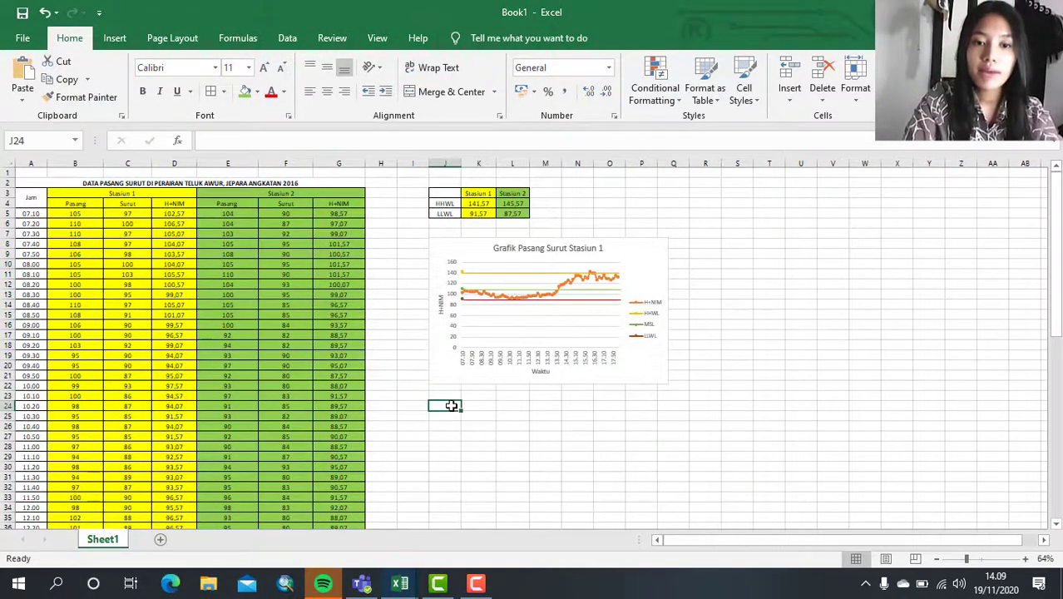
scroll(449, 405, "up", 1, "ctrl")
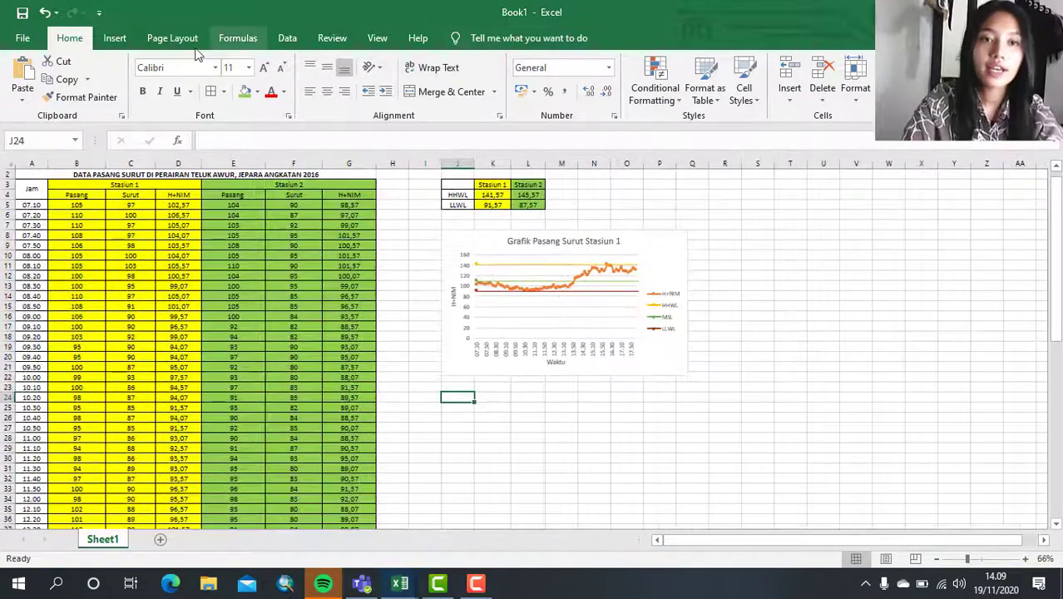
left_click(121, 42)
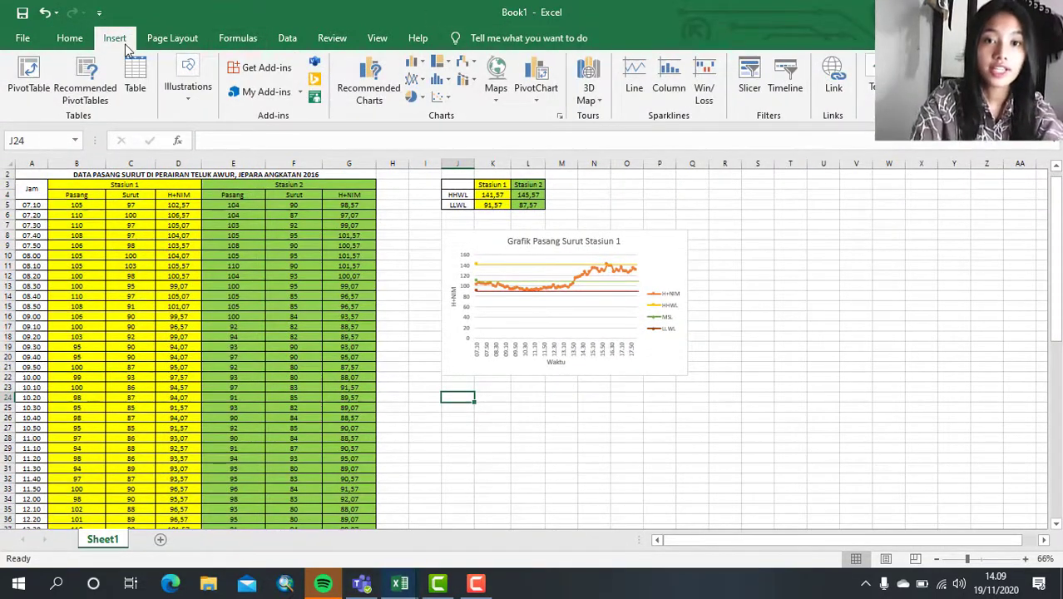
left_click(415, 80)
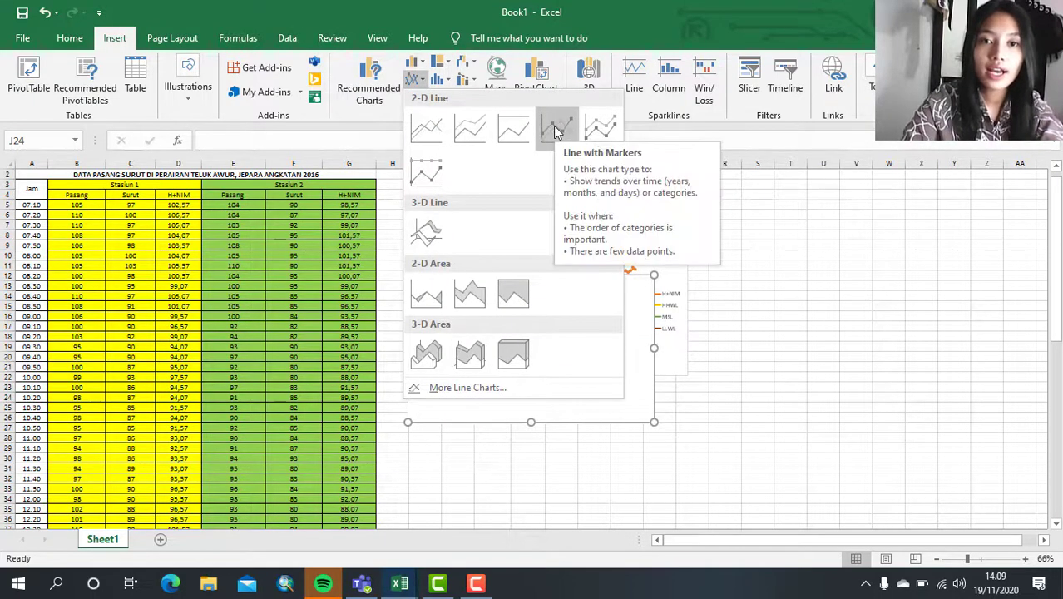
left_click(382, 114)
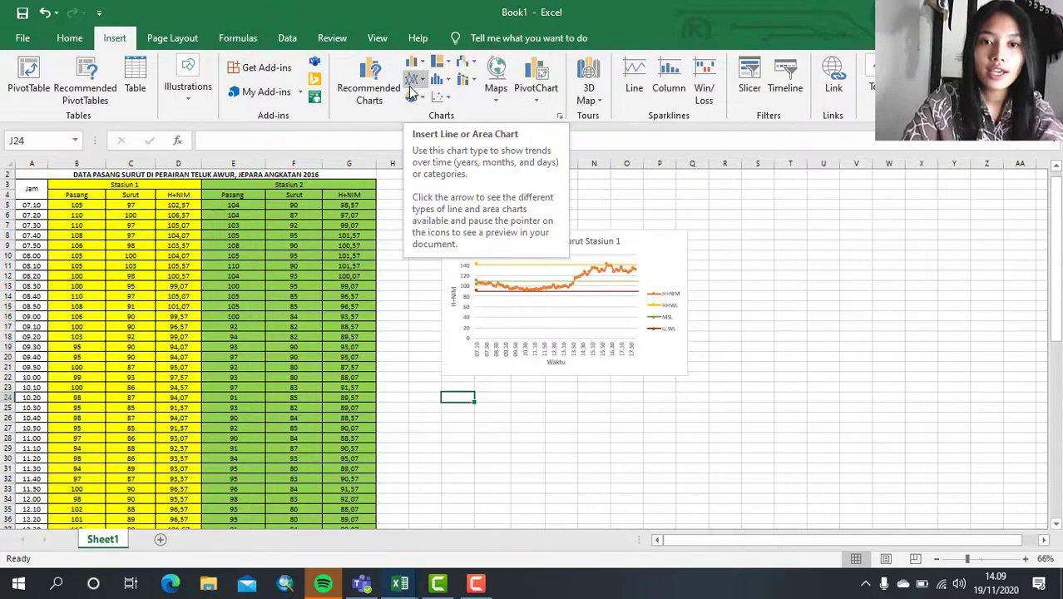
left_click(414, 89)
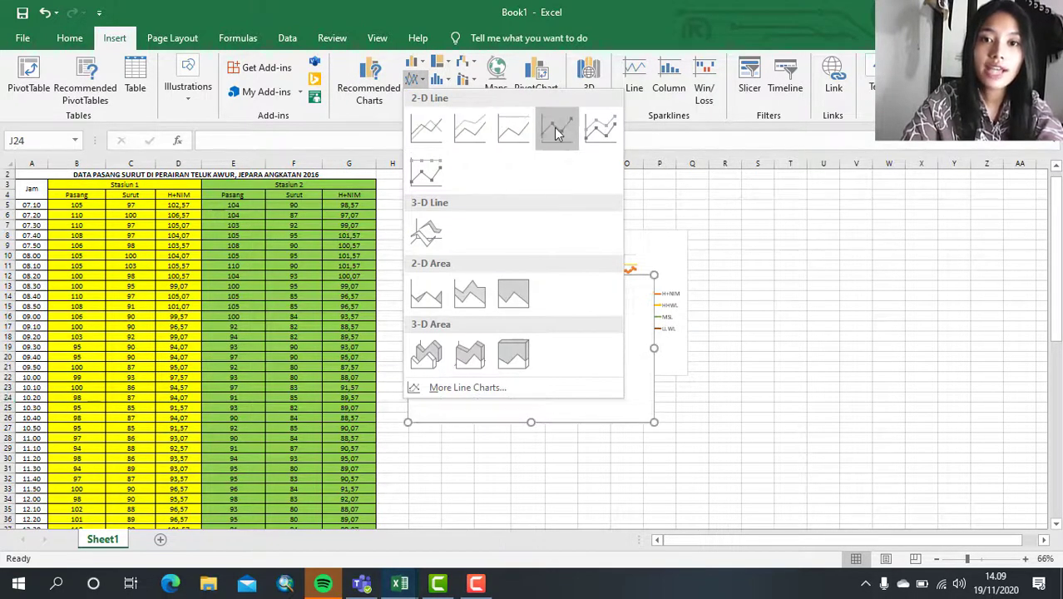
left_click(557, 133)
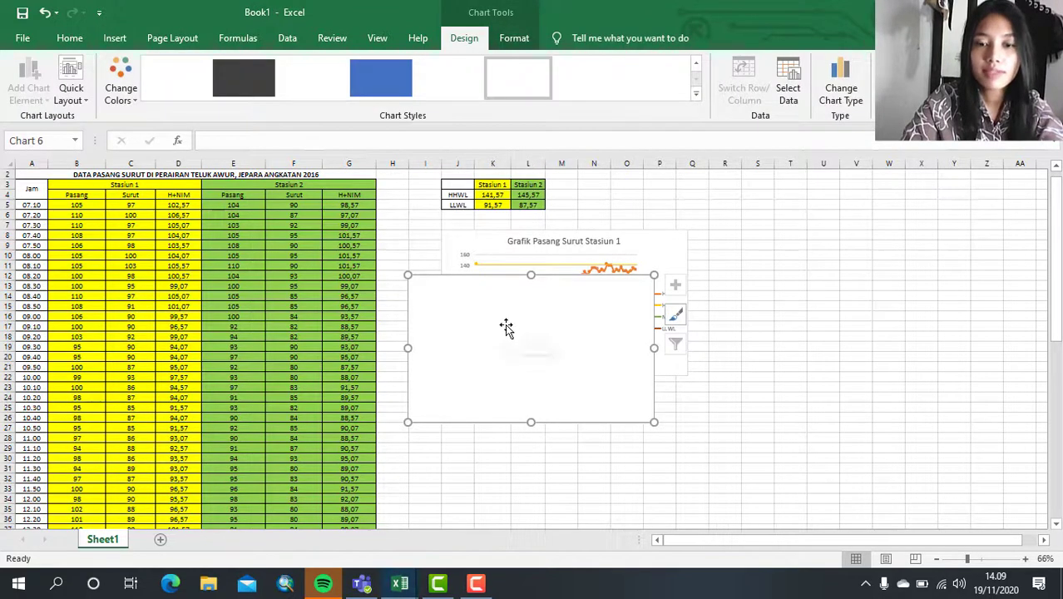
left_click_drag(489, 308, 523, 422)
- Add a series named H+NIM to the blank lower chart, using the Stasiun 2 H+NIM values in G5:G71
scroll(565, 309, "up", 2)
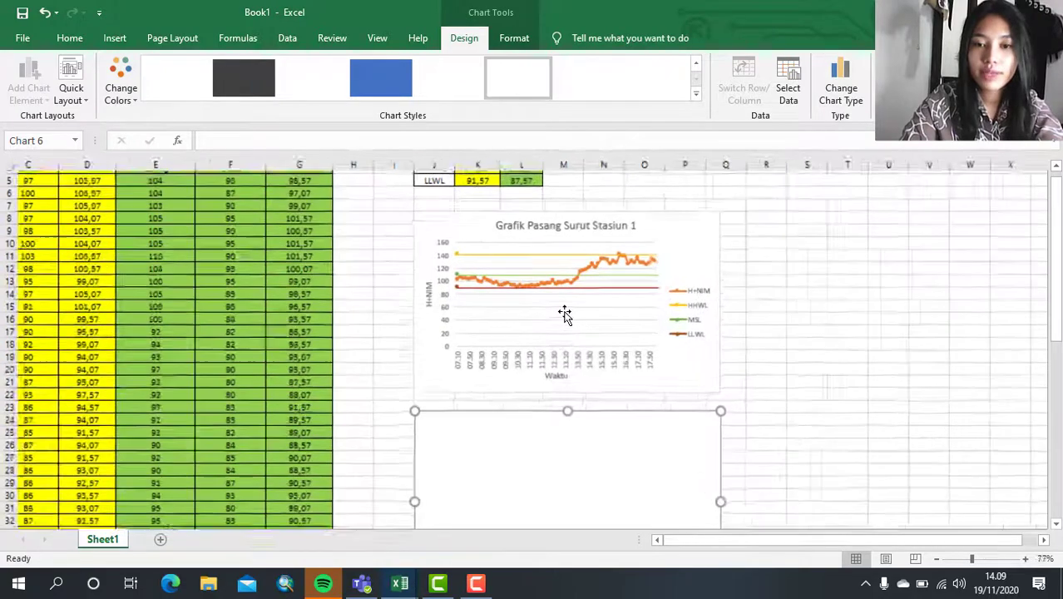
scroll(565, 314, "up", 3)
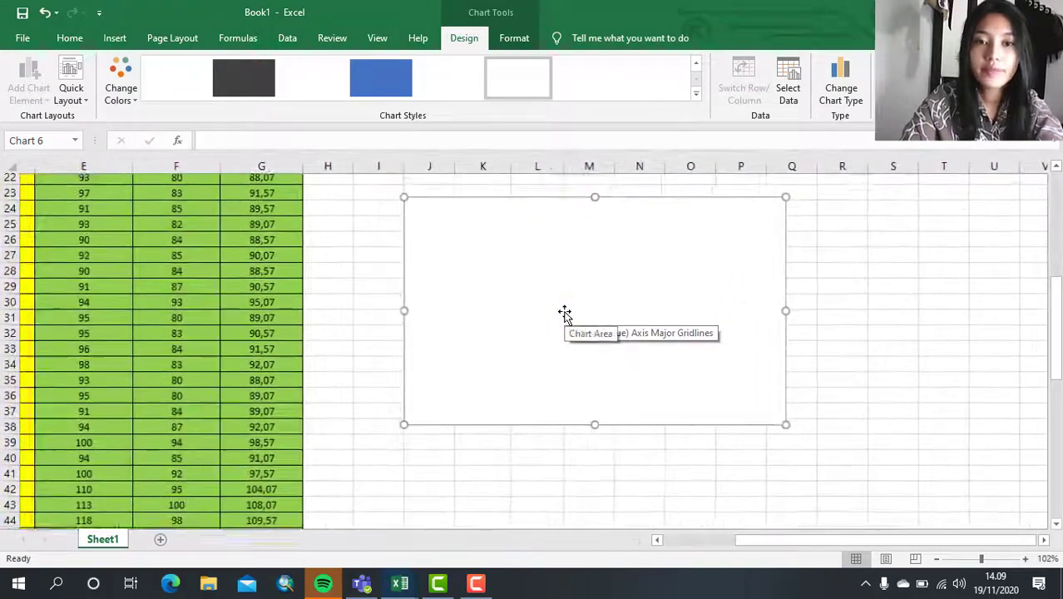
left_click(792, 76)
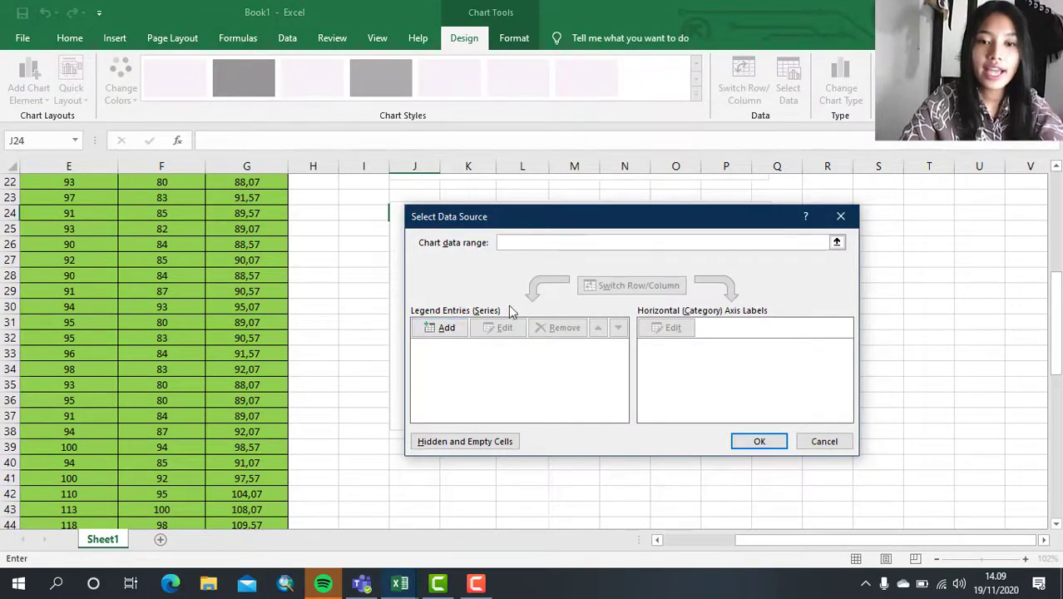
left_click(434, 333)
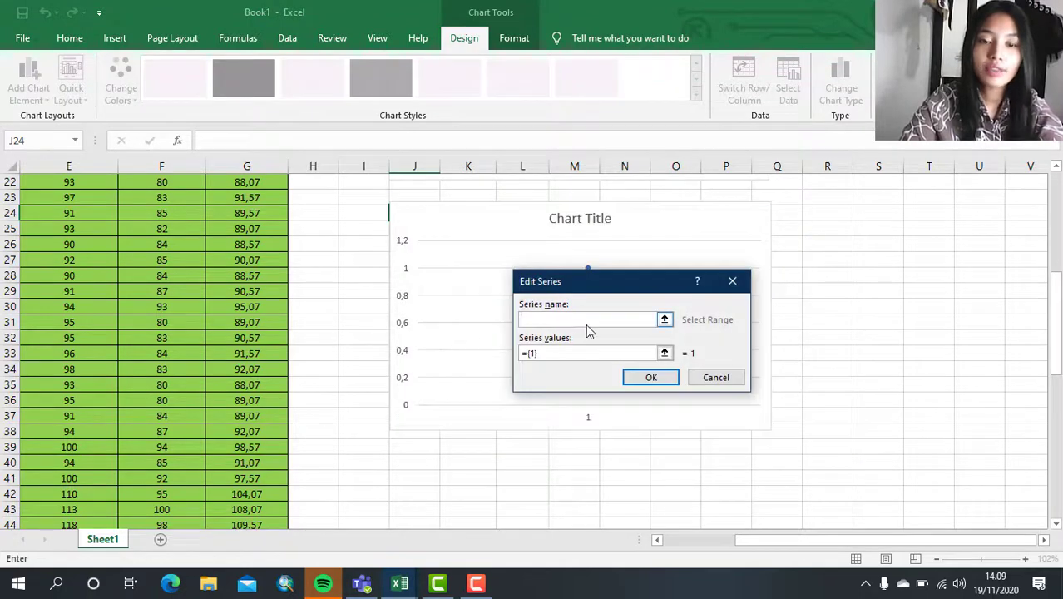
type("H+NIM")
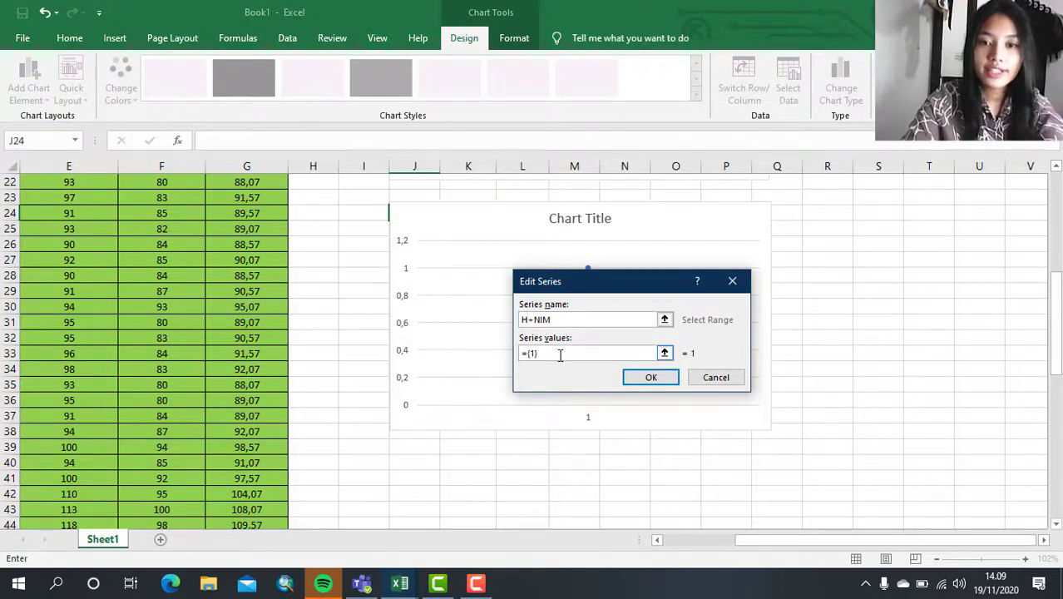
left_click(559, 354)
scroll(221, 261, "up", 7)
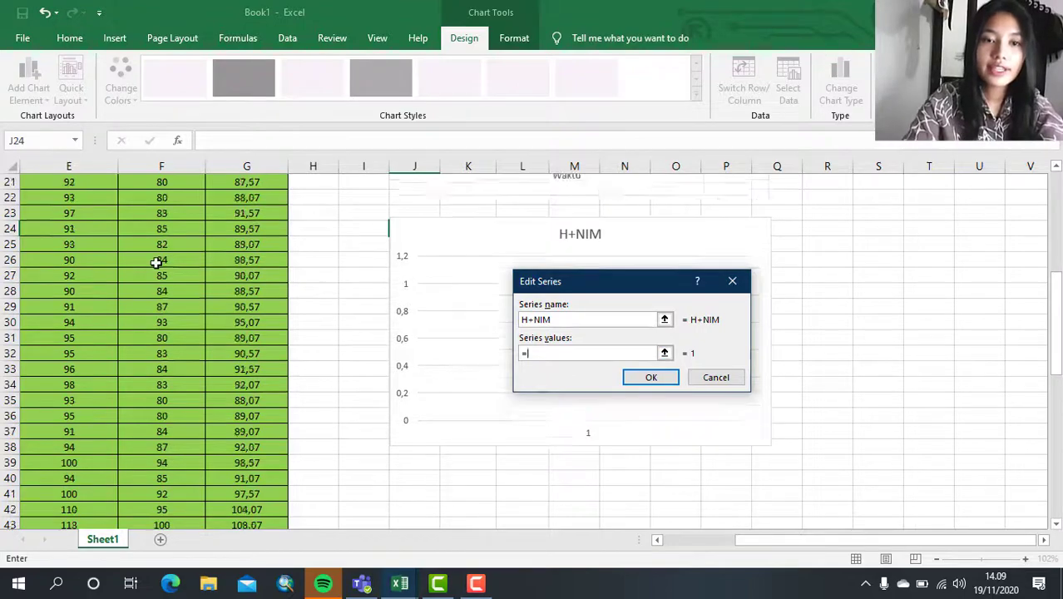
scroll(156, 262, "down", 1)
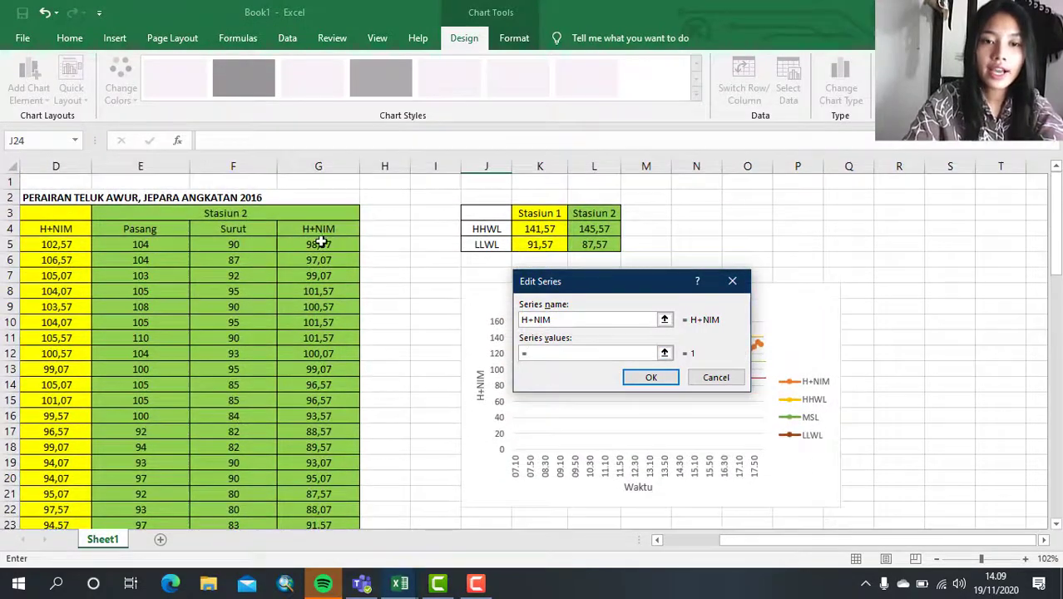
left_click_drag(324, 245, 339, 466)
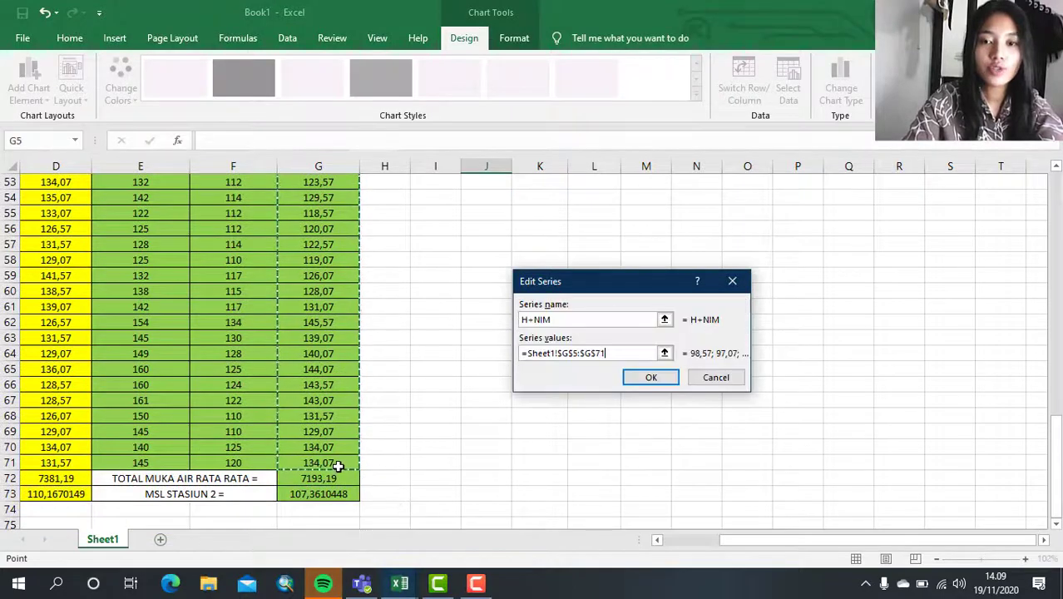
left_click(640, 378)
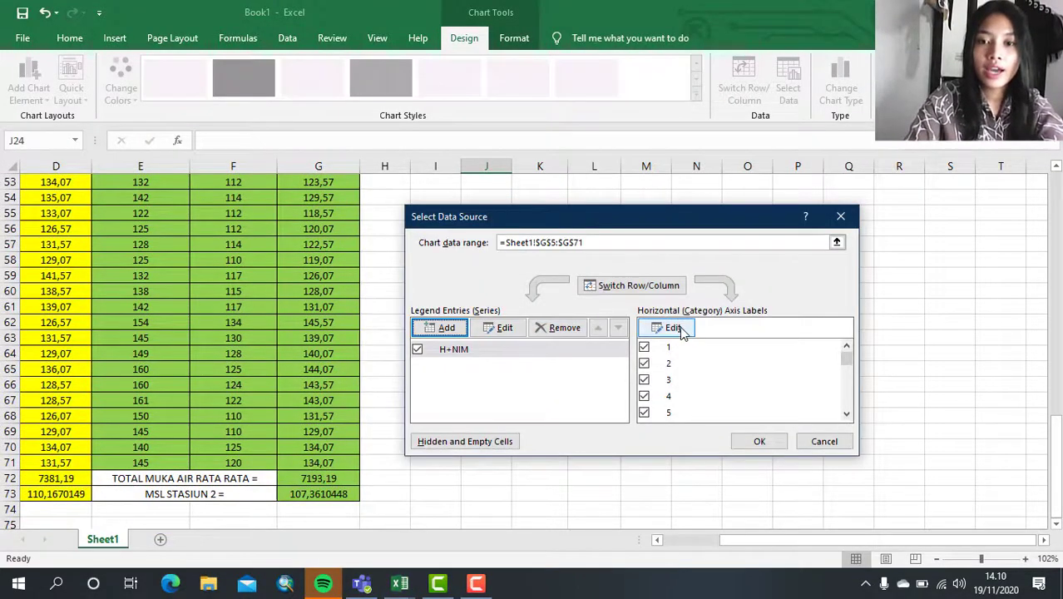
- Set the chart's horizontal axis labels to the Jam times in A5:A71
left_click(674, 329)
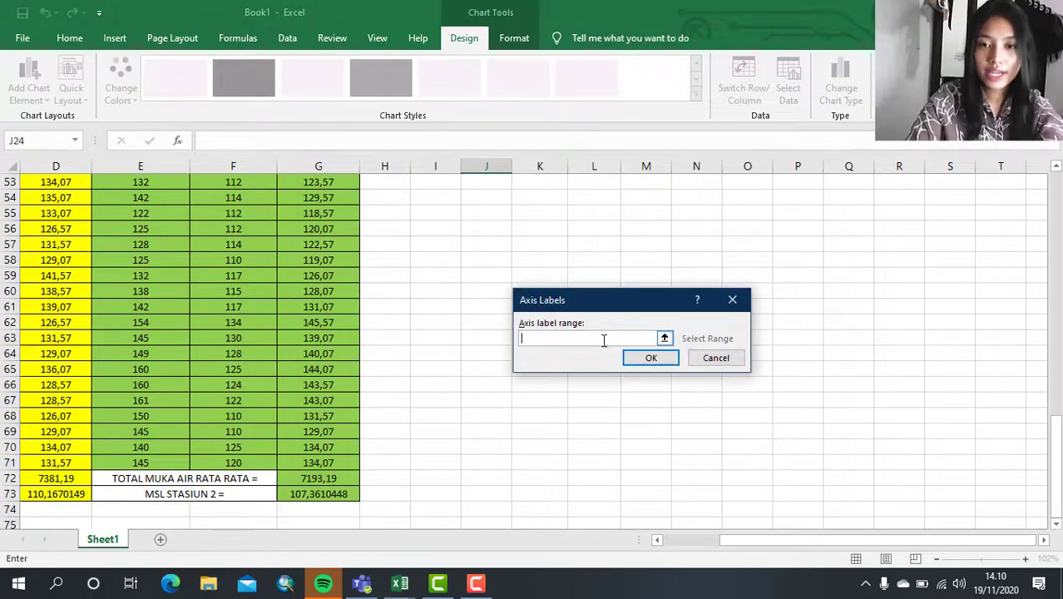
scroll(218, 377, "left", 3)
scroll(218, 377, "up", 16)
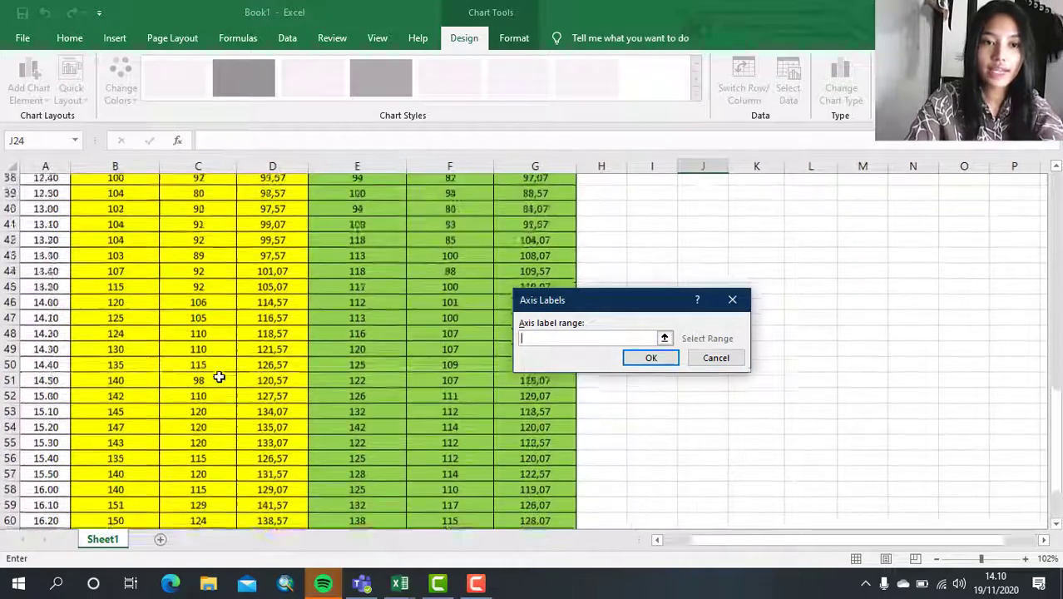
scroll(218, 377, "up", 1)
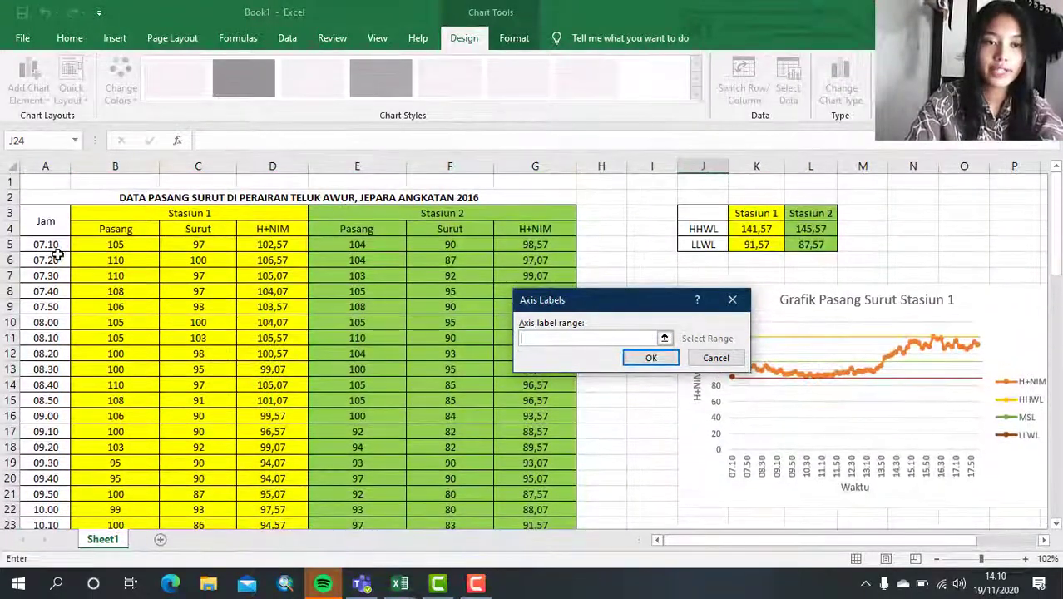
left_click_drag(57, 244, 57, 461)
key("Return")
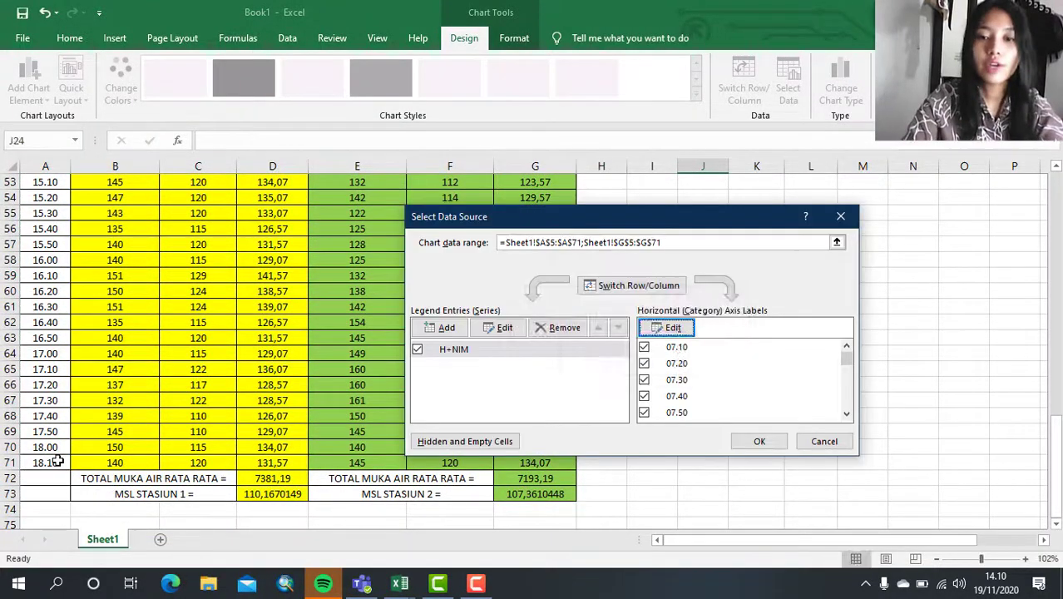
- Add a series named HHWL that takes its value from the Stasiun 2 HHWL cell L4
left_click(442, 326)
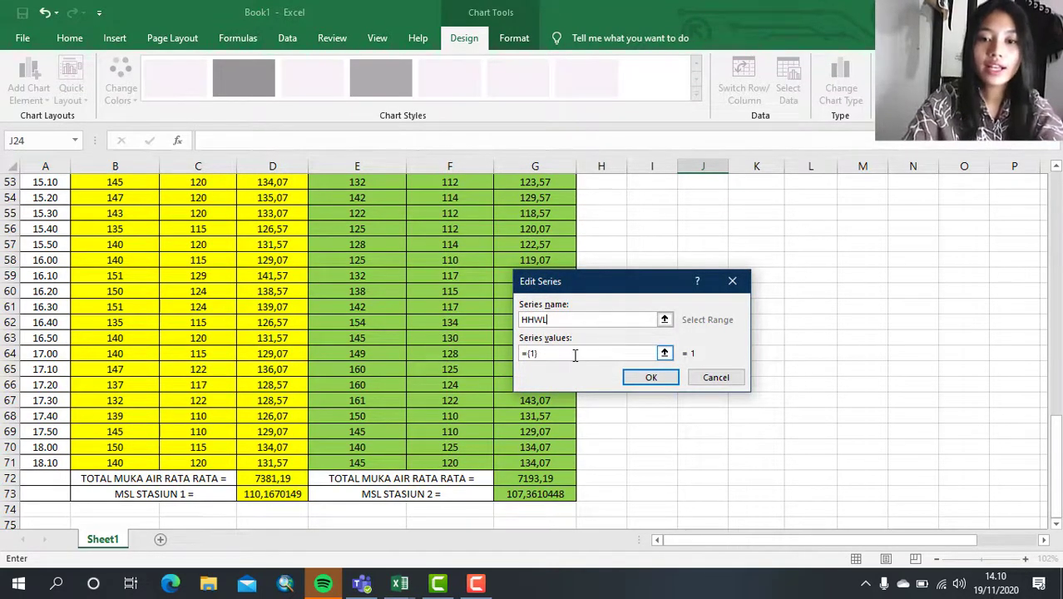
left_click(575, 353)
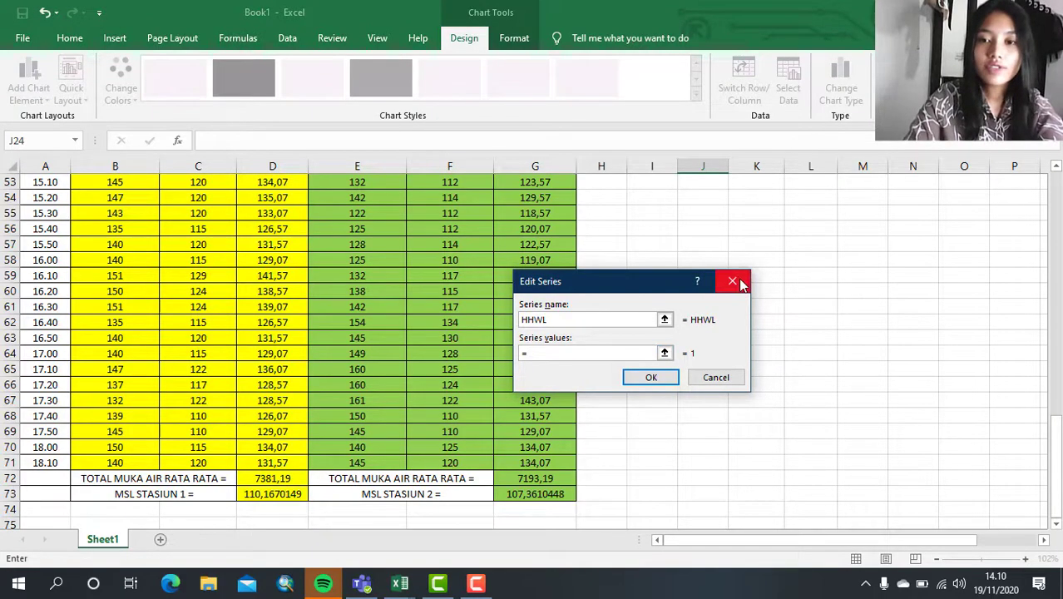
scroll(860, 247, "up", 17)
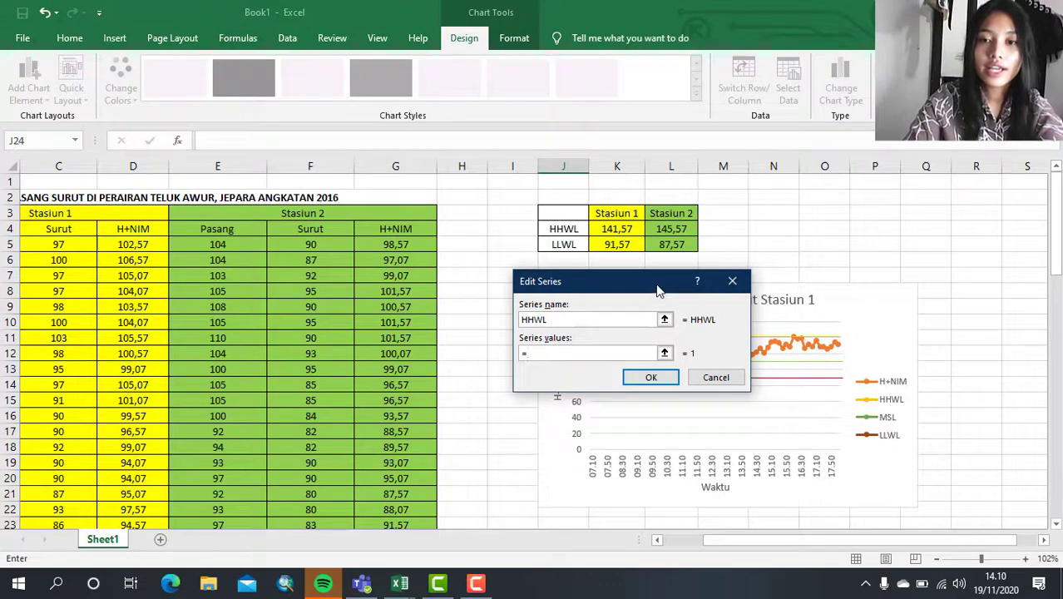
left_click_drag(658, 290, 948, 247)
left_click(685, 233)
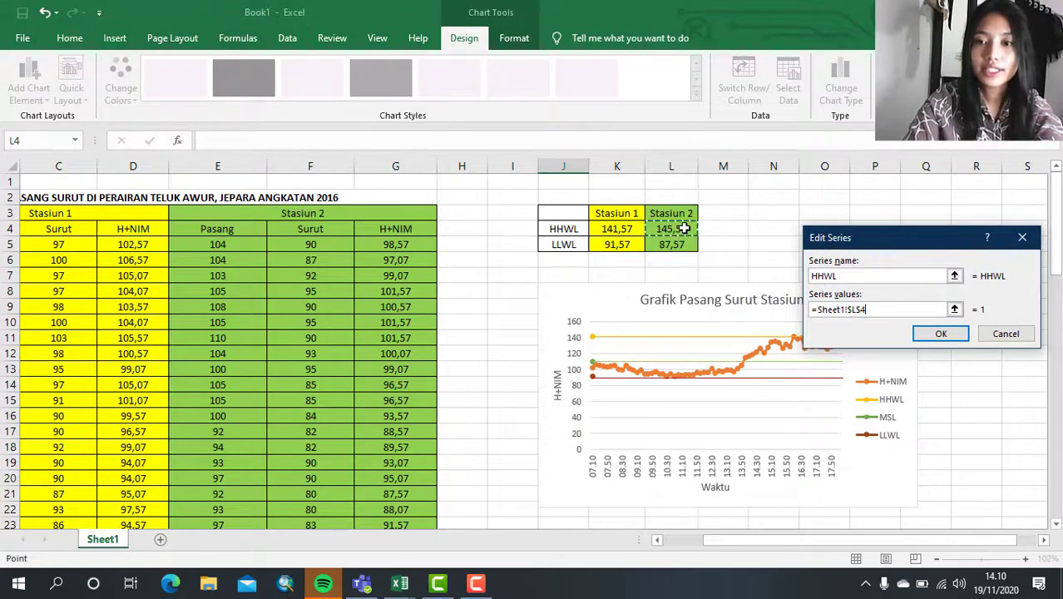
left_click(941, 334)
- Add a series named MSL that takes its value from the MSL Stasiun 2 cell G73
left_click(444, 328)
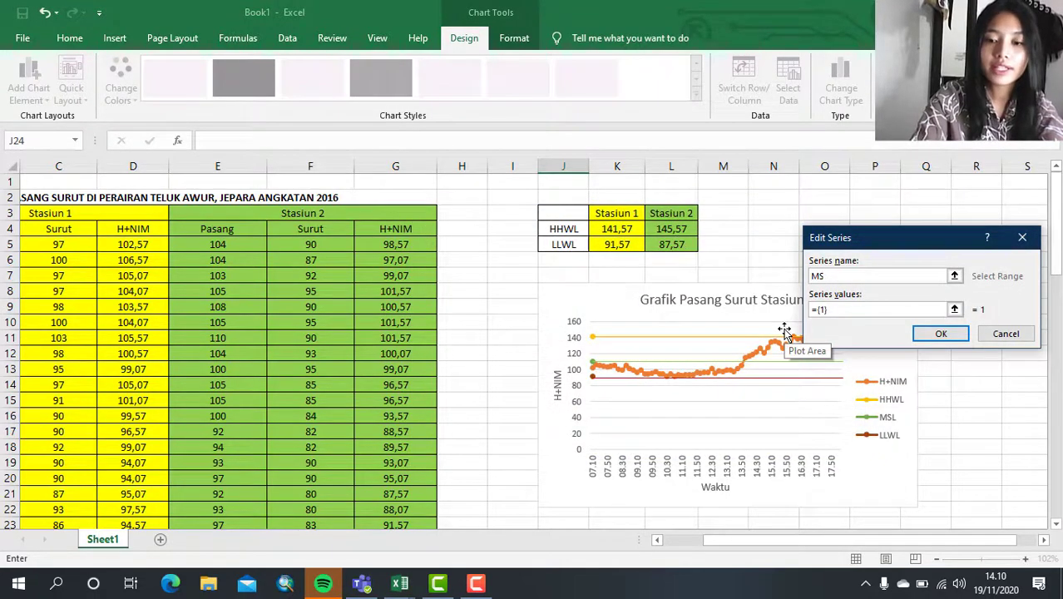
left_click(861, 312)
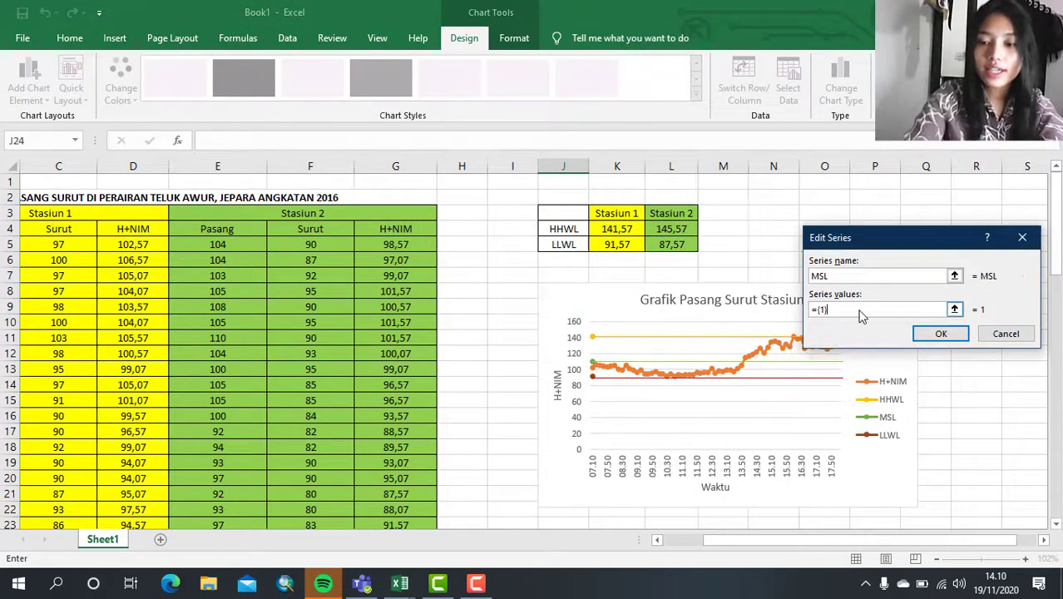
scroll(371, 323, "down", 19)
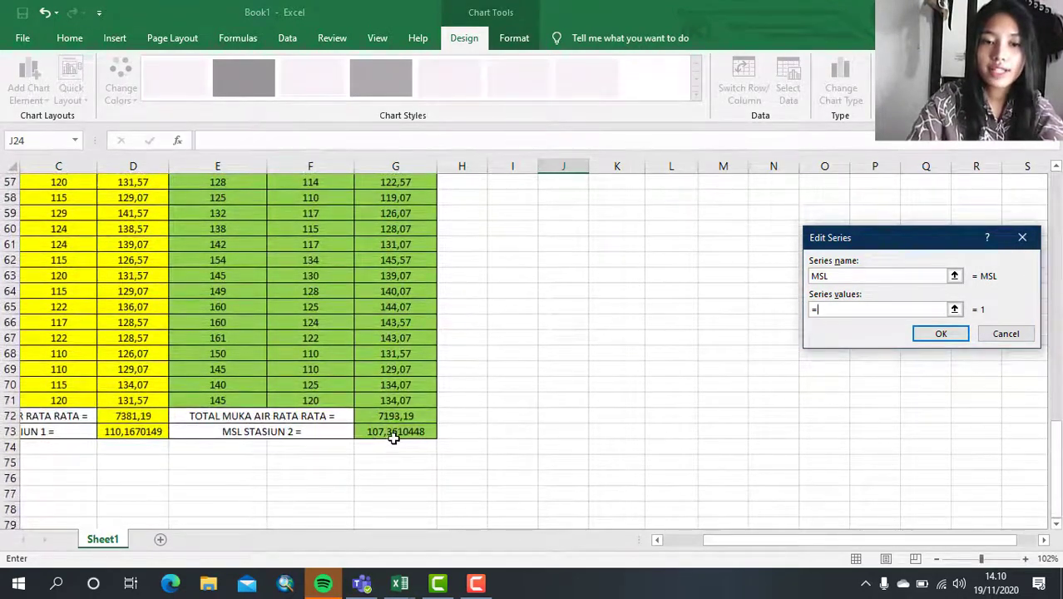
left_click(393, 437)
left_click(936, 333)
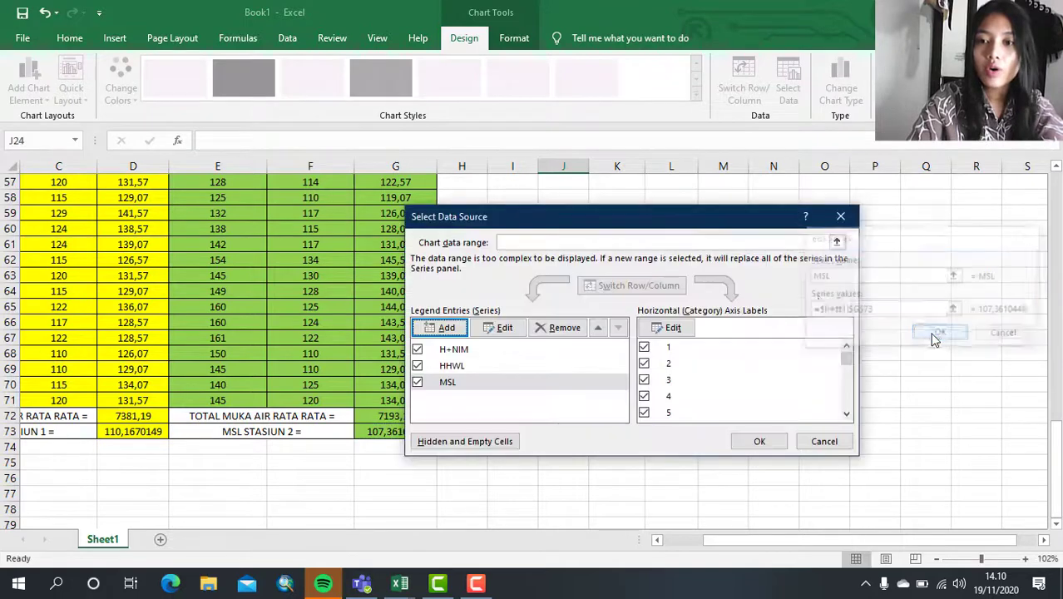
- Add a series named LLWL from the Stasiun 2 LLWL cell L5 and apply the chart's data source
left_click(441, 327)
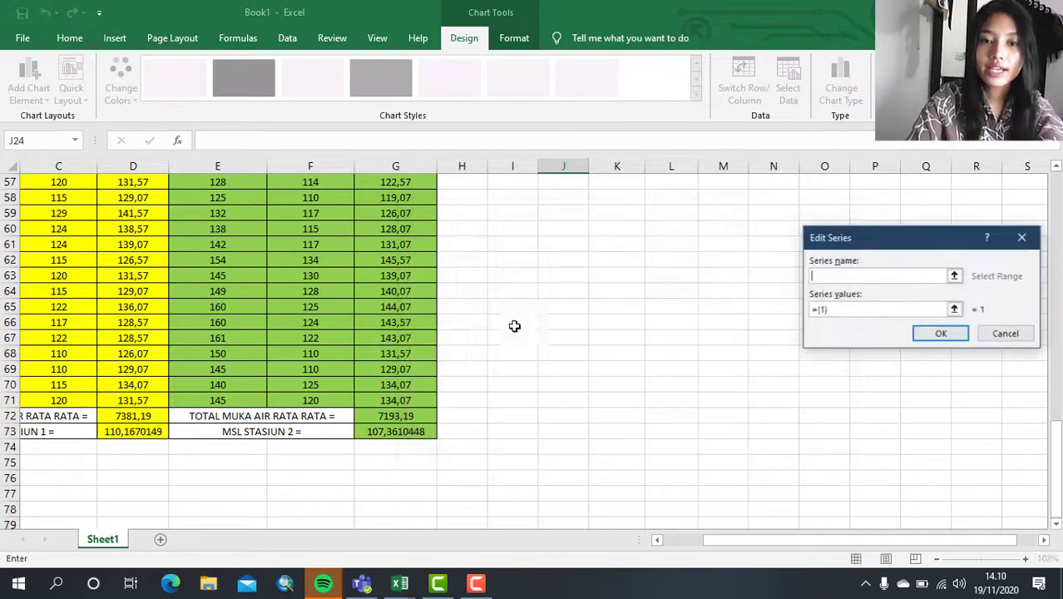
left_click(839, 310)
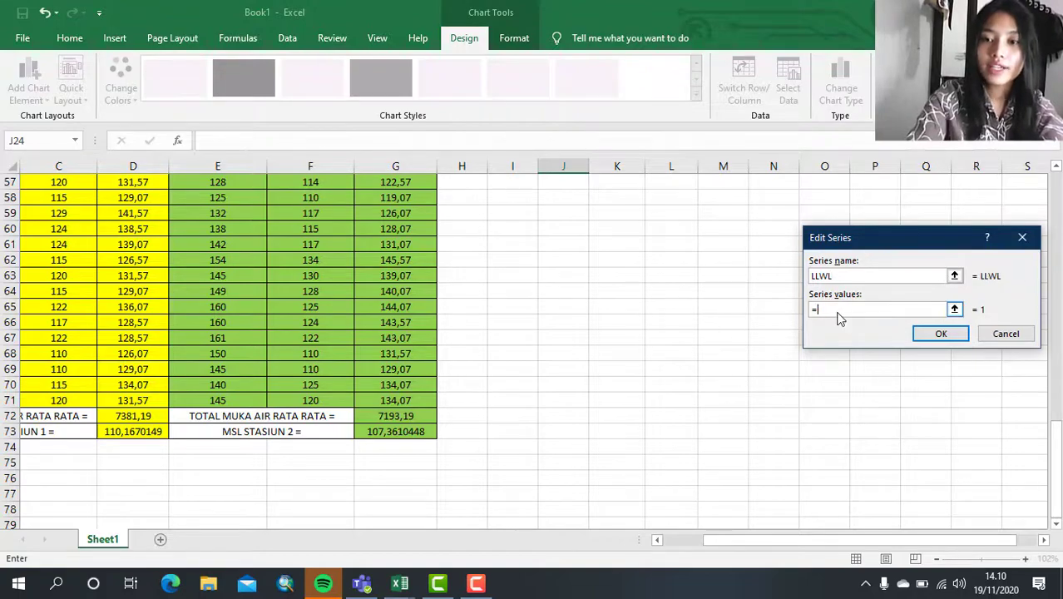
scroll(647, 301, "up", 12)
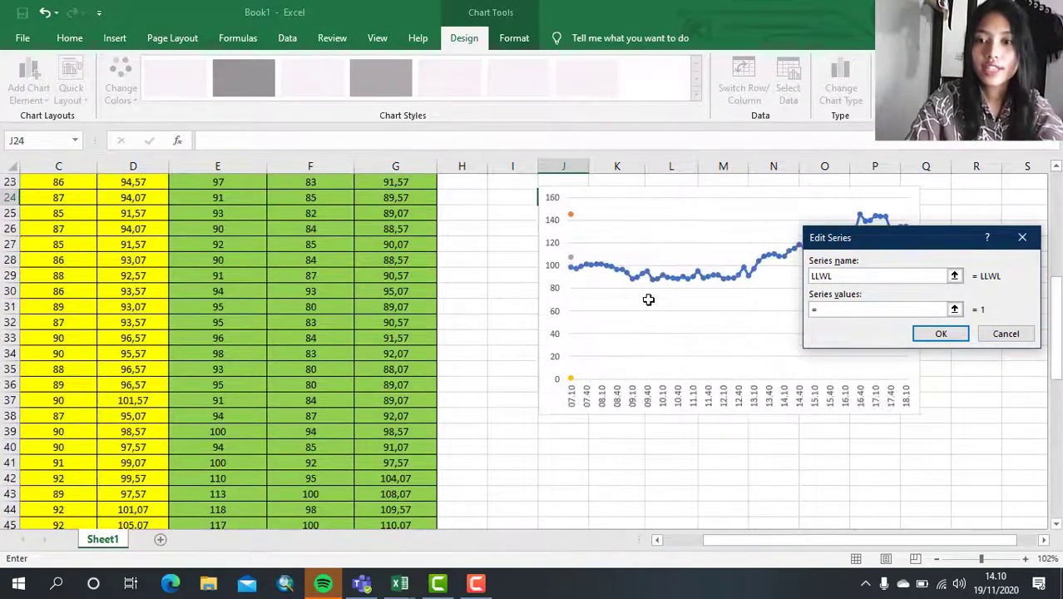
scroll(647, 302, "up", 7)
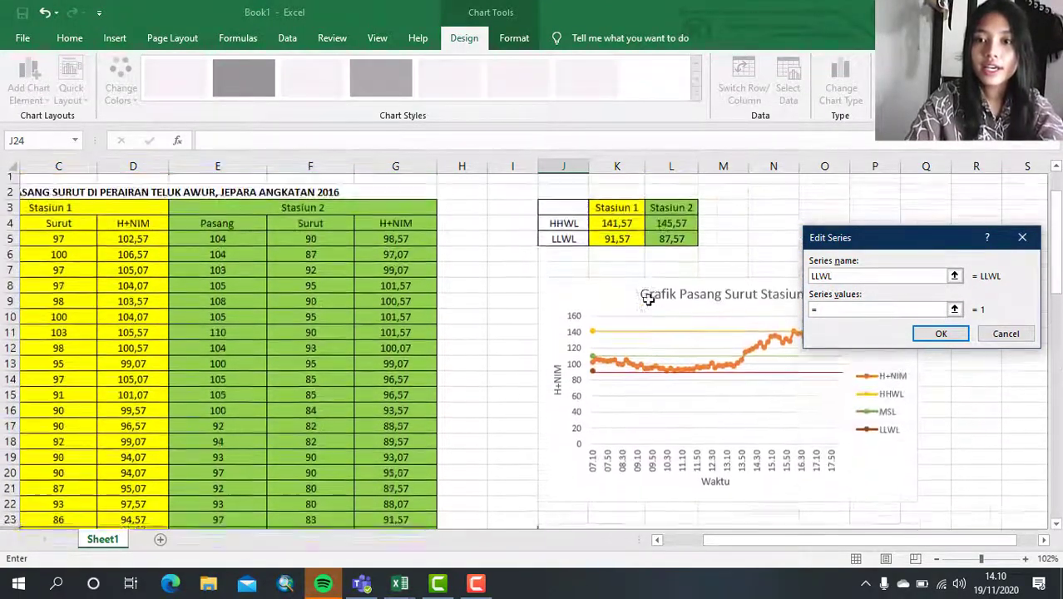
left_click(678, 244)
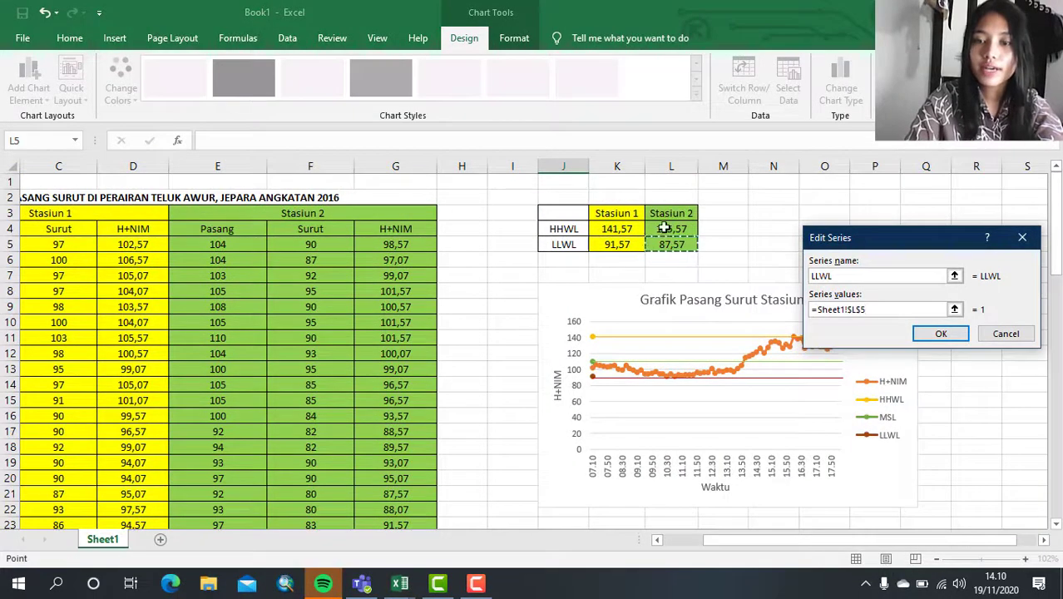
left_click(938, 333)
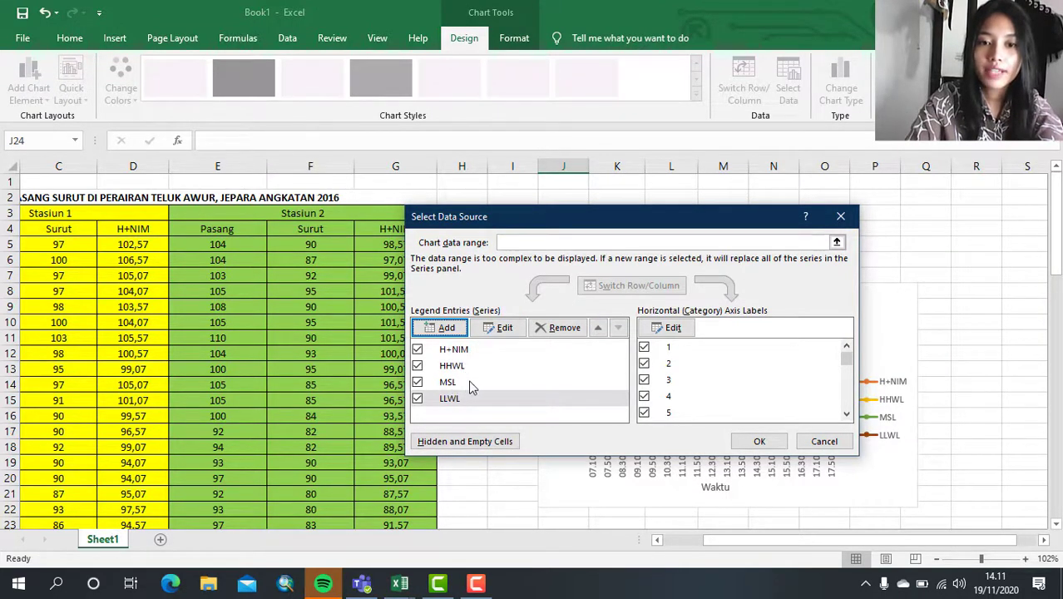
left_click(752, 441)
- Add axis titles, a chart title and a legend to the Stasiun 2 chart
scroll(750, 444, "down", 4)
left_click(751, 445)
scroll(751, 445, "down", 1)
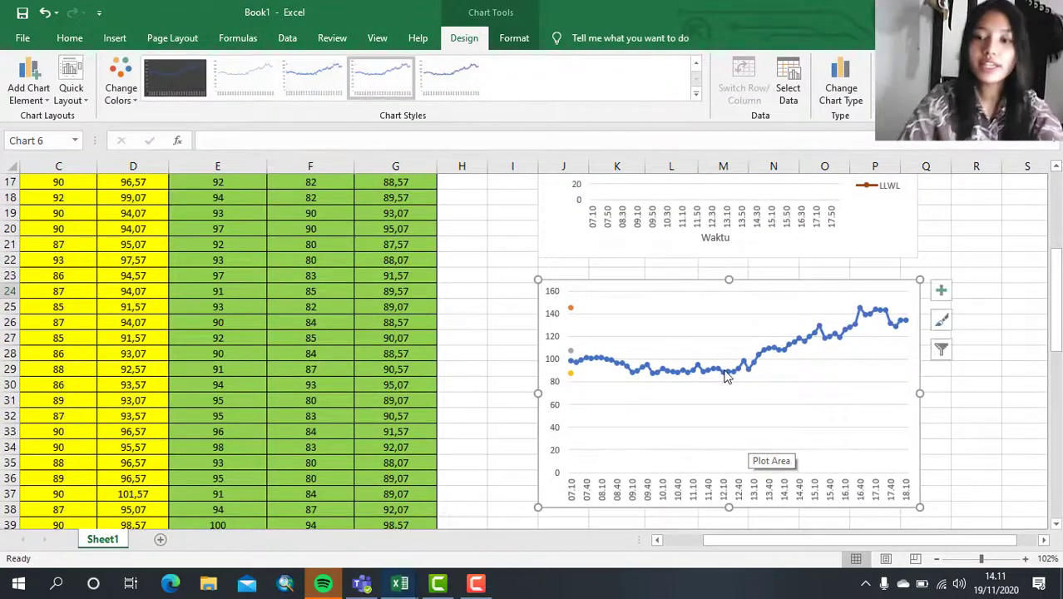
left_click(941, 291)
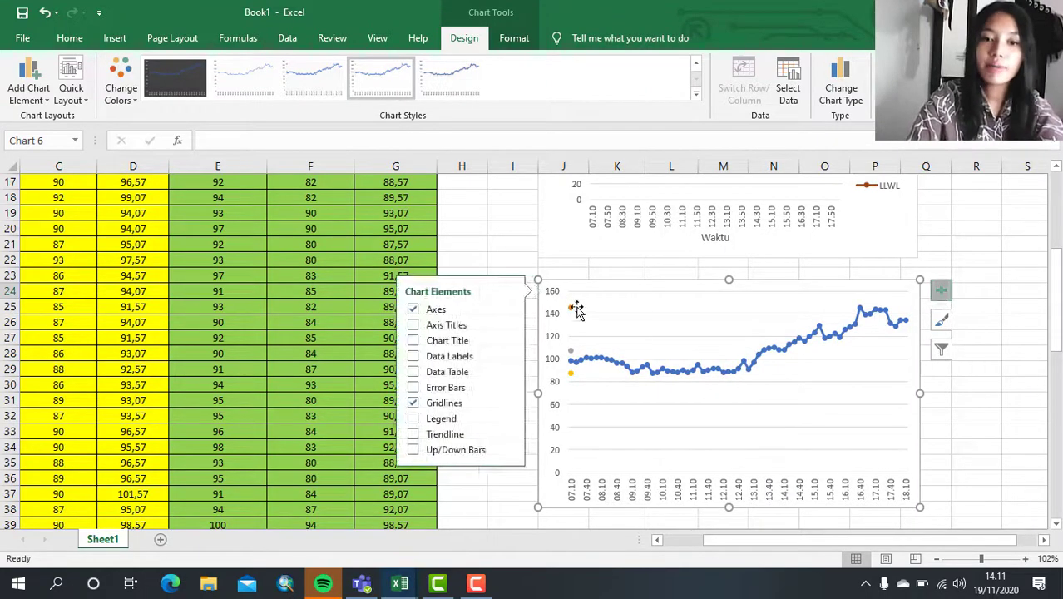
left_click(449, 327)
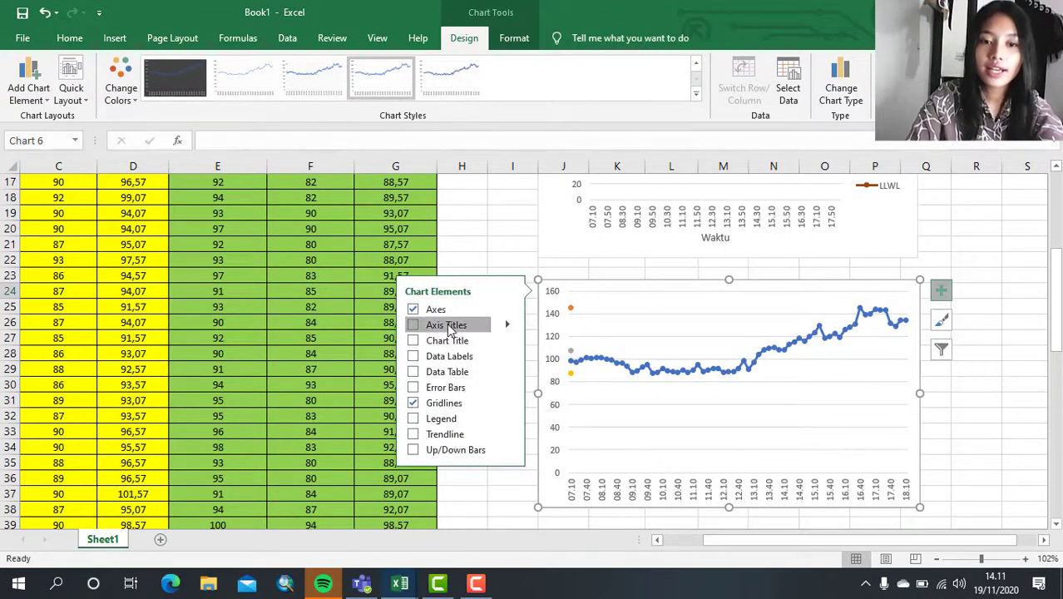
left_click(449, 341)
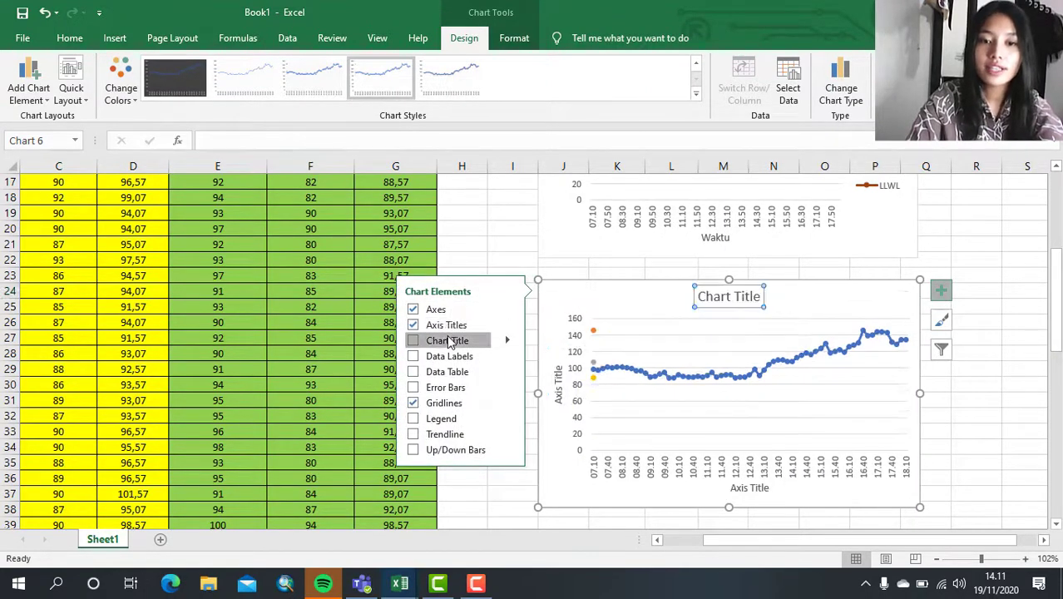
left_click(441, 420)
left_click(441, 420)
left_click(441, 420)
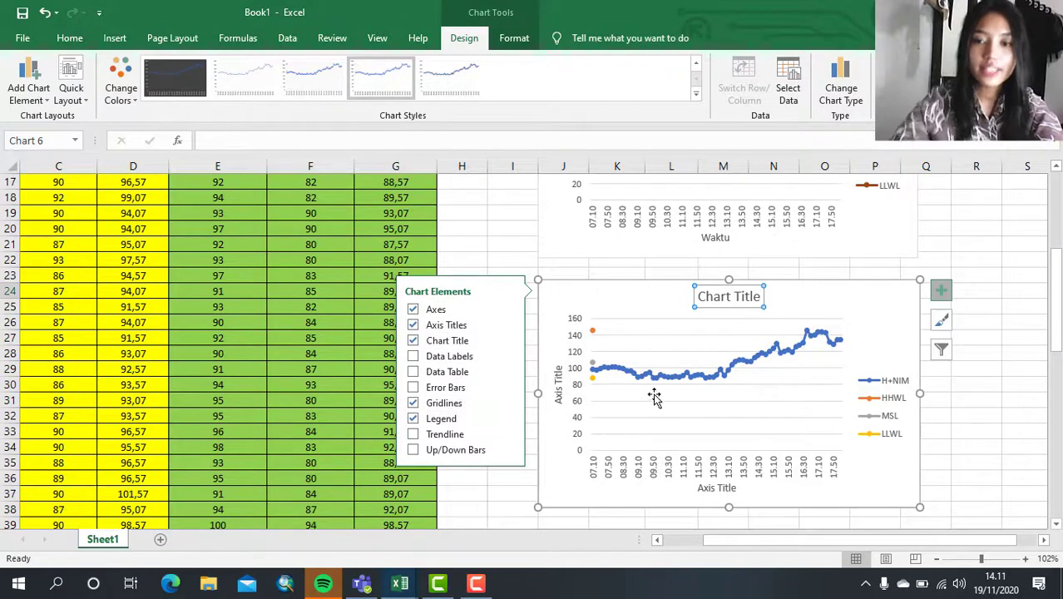
left_click(508, 243)
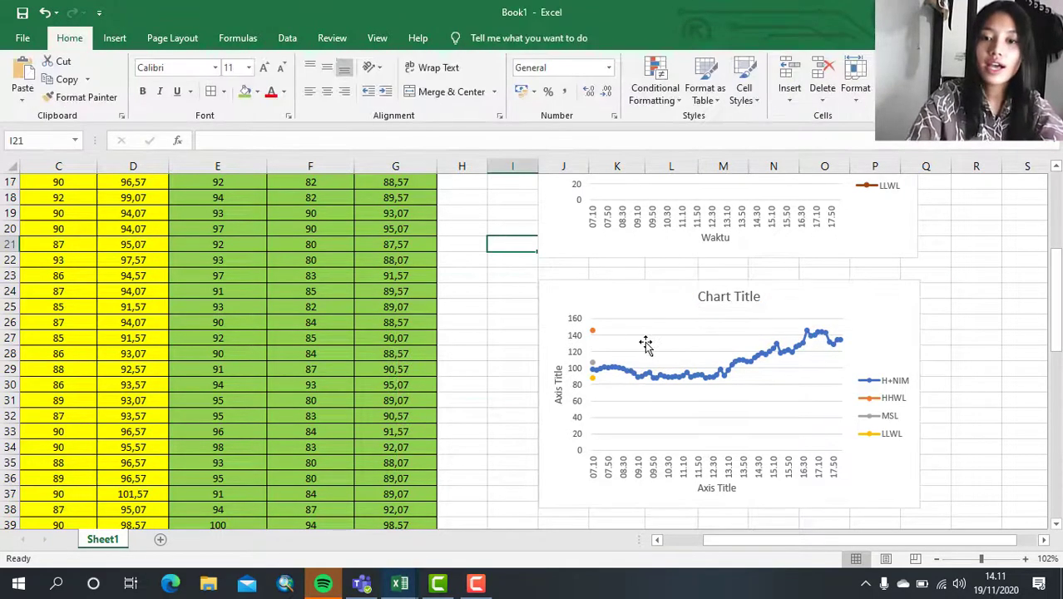
- Replace the Stasiun 2 chart's placeholder title with "Grafik Pasang Surut Stasiun 2"
double_click(737, 295)
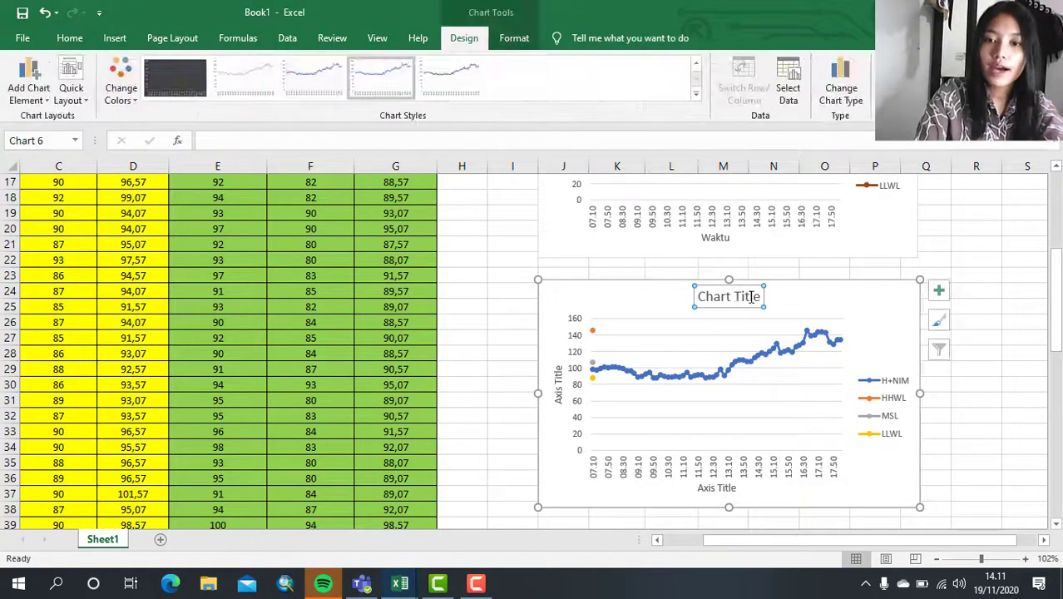
left_click_drag(756, 297, 692, 299)
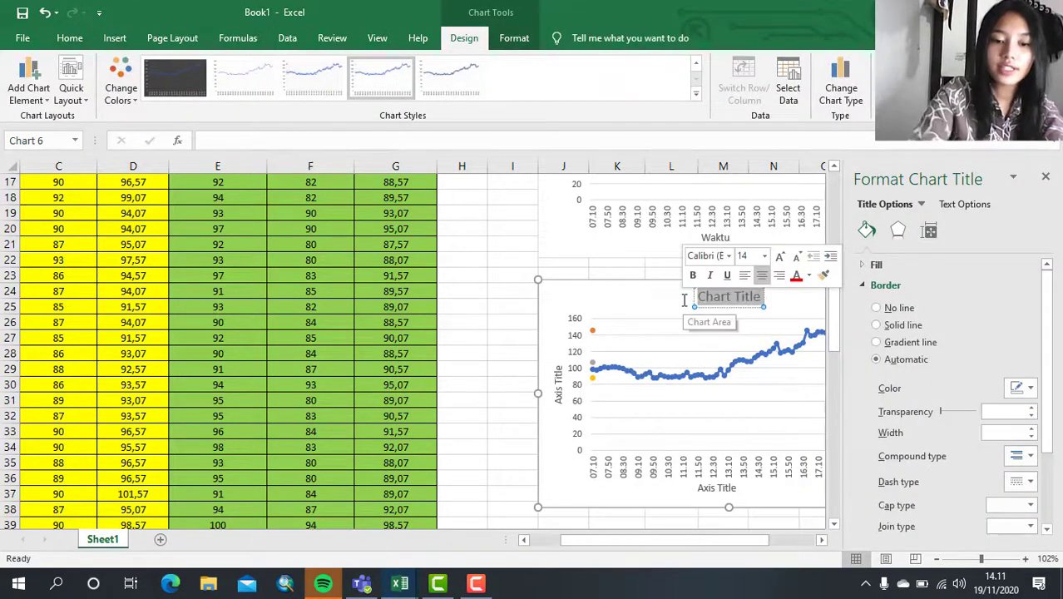
type("Graf")
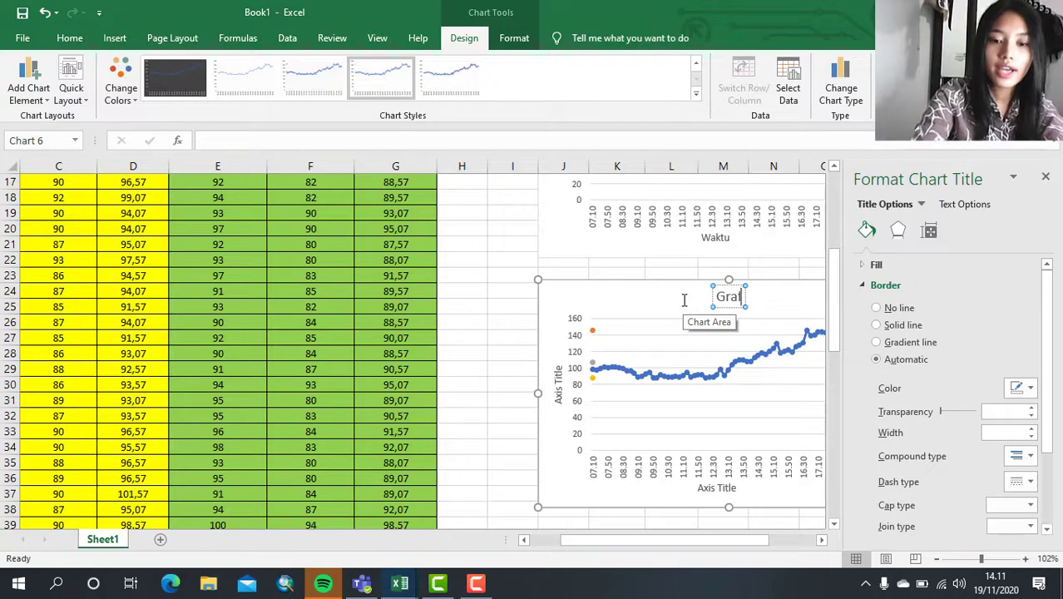
type("ik Pas")
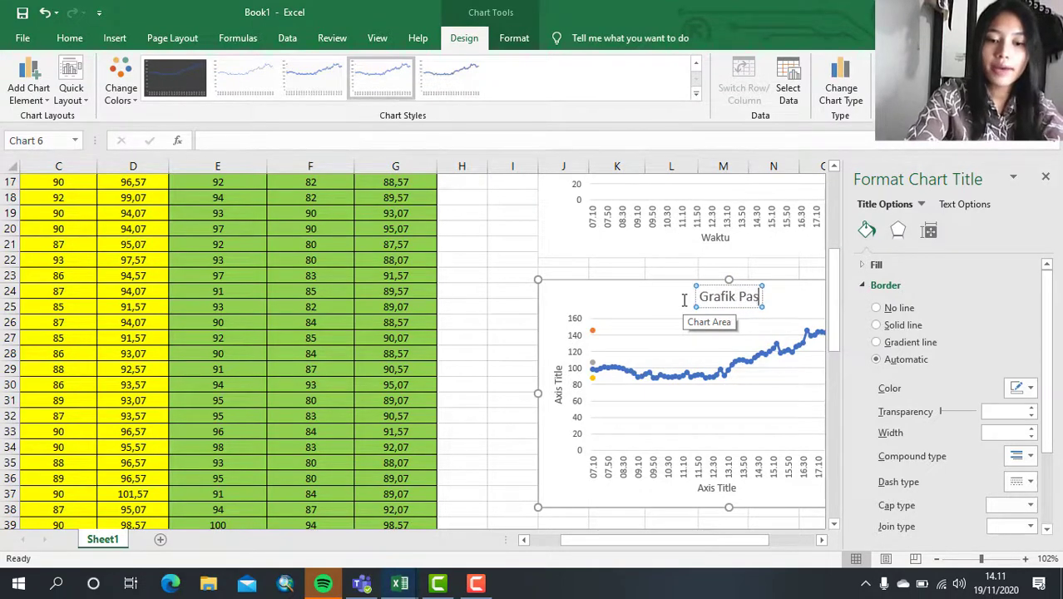
type("ang surut")
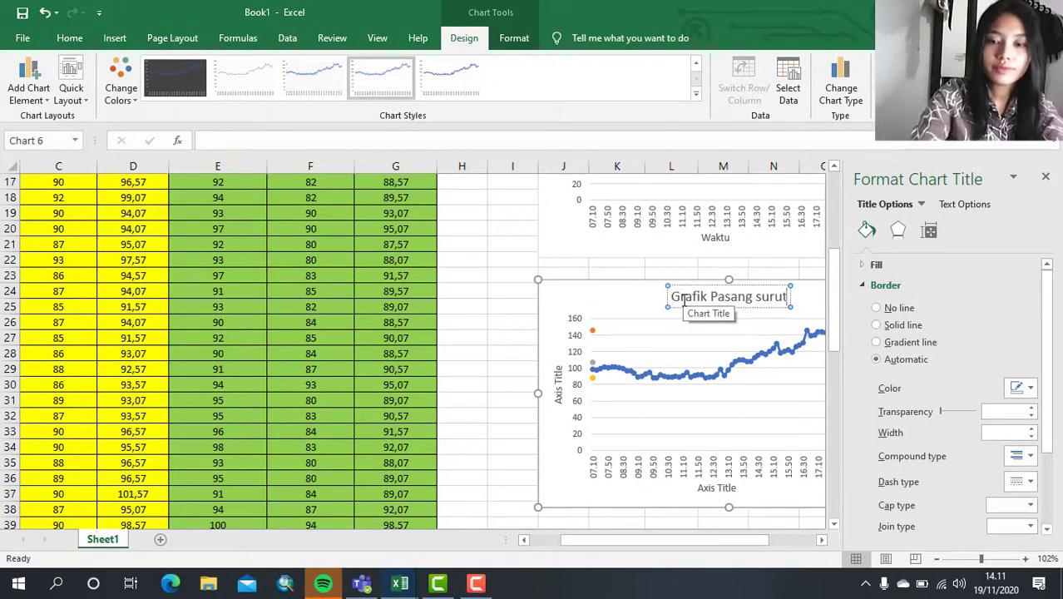
key("BackSpace")
key("BackSpace")
key("BackSpace")
type("S")
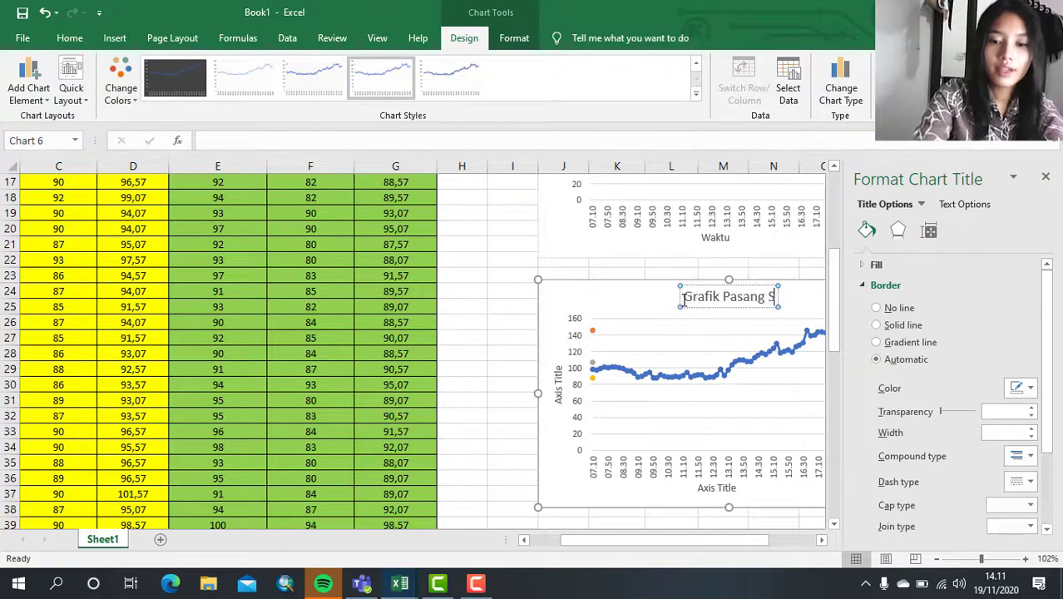
type("urut")
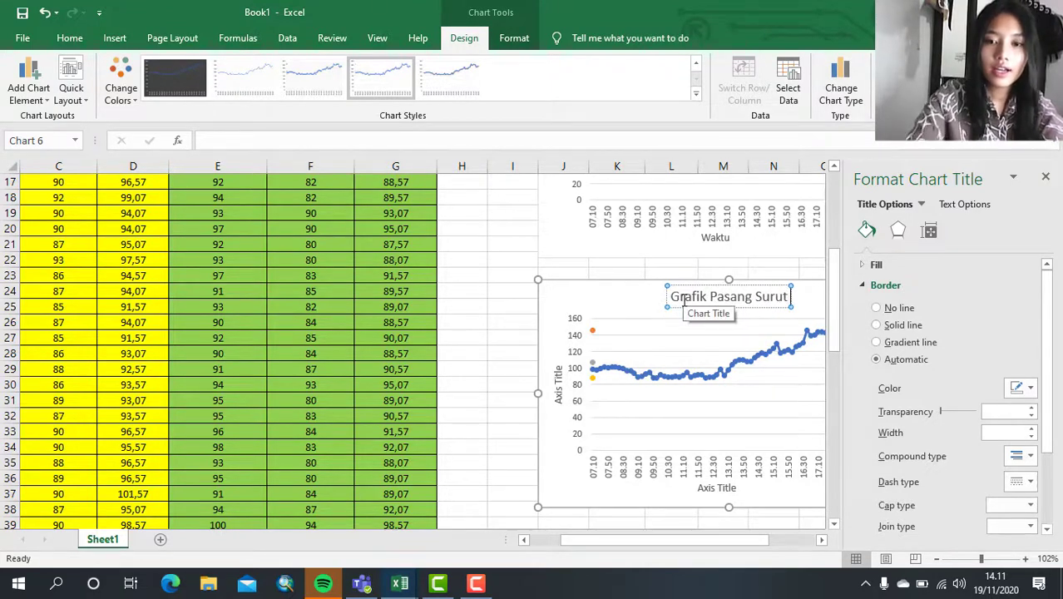
type("S")
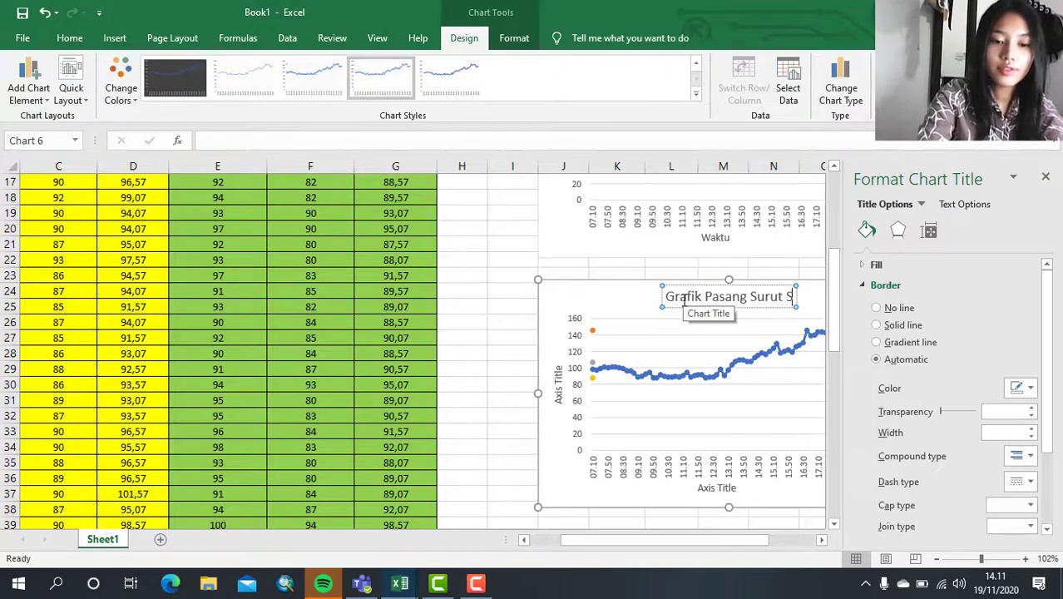
type("tasiun")
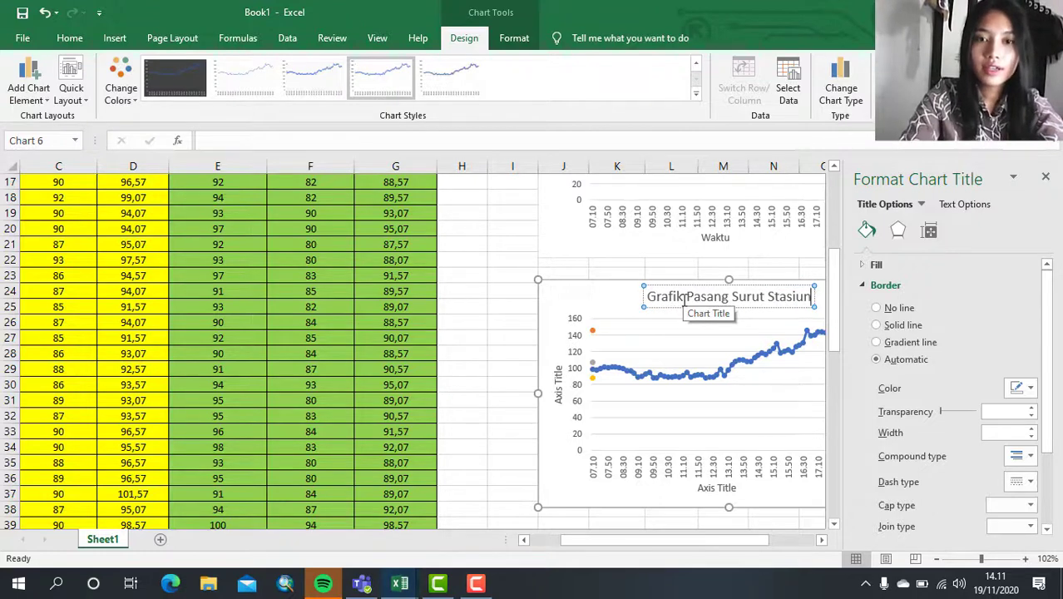
type(" 2")
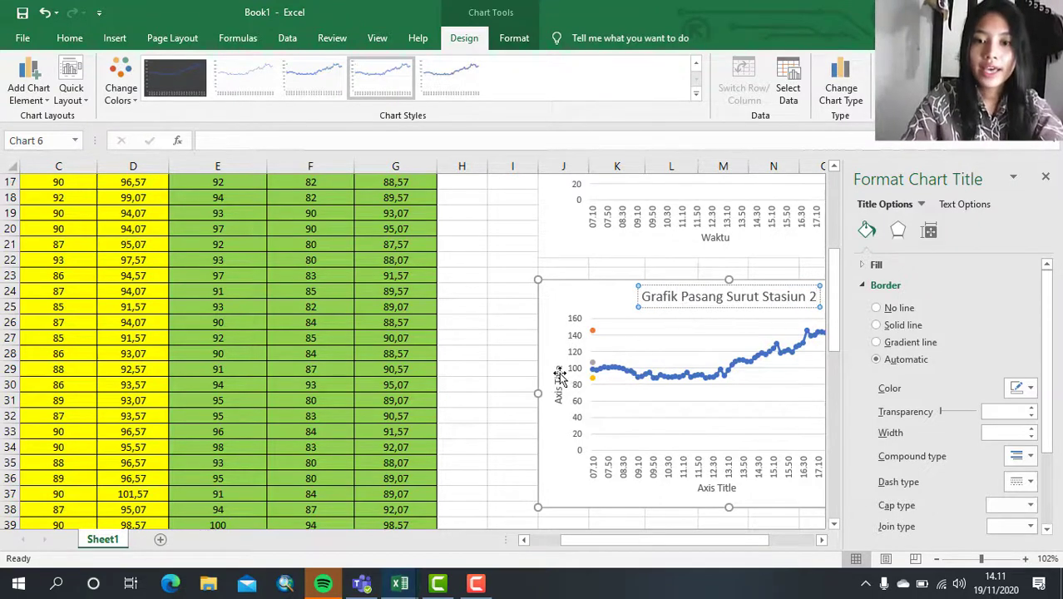
left_click(558, 374)
key("Delete")
key("Delete")
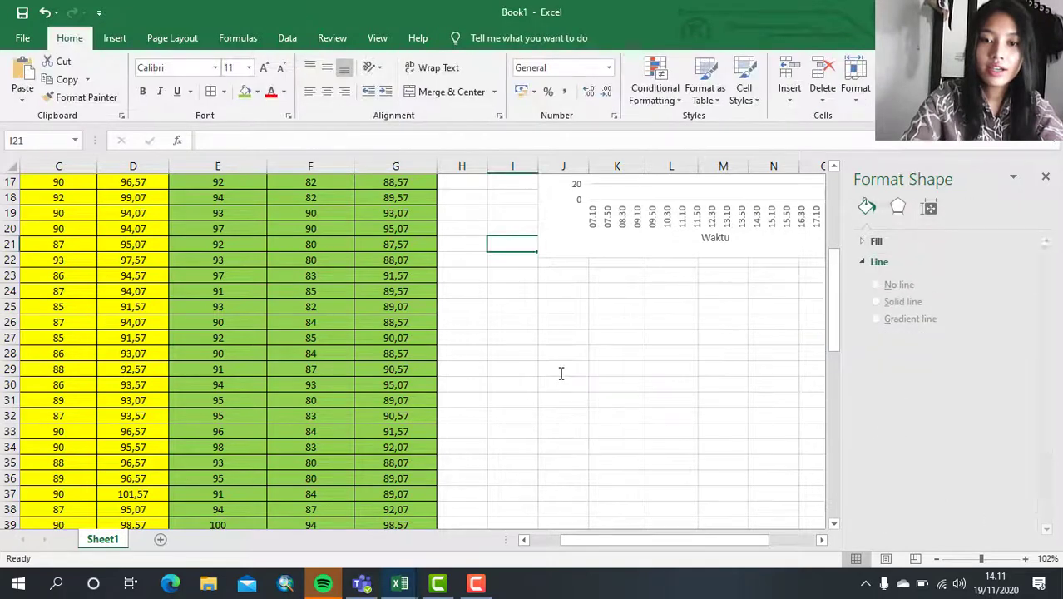
key("ctrl+z")
key("ctrl+z")
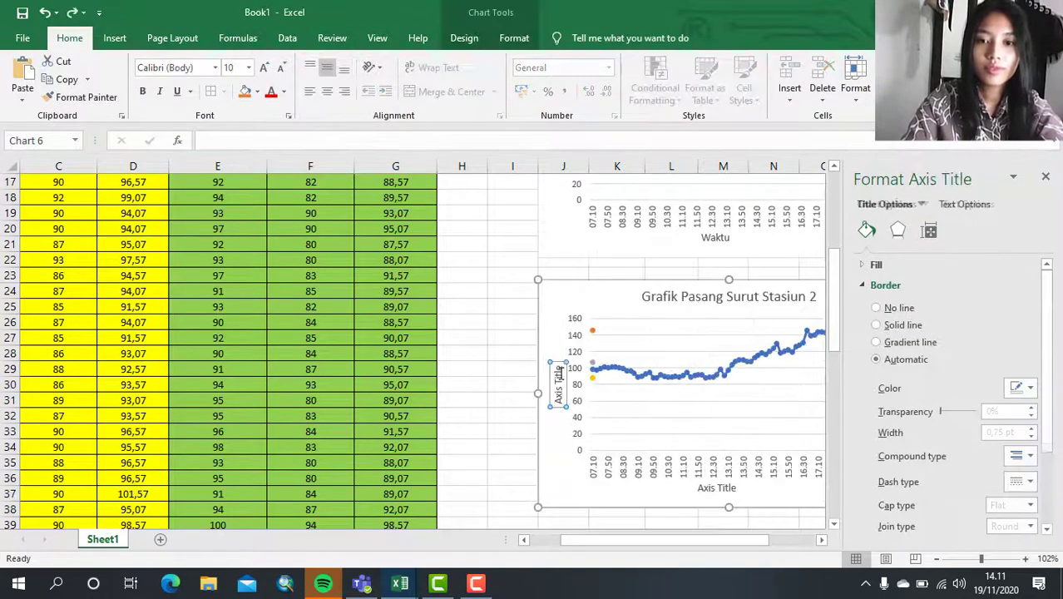
- Set the vertical axis title of the Stasiun 2 chart to "H+NIM"
double_click(558, 374)
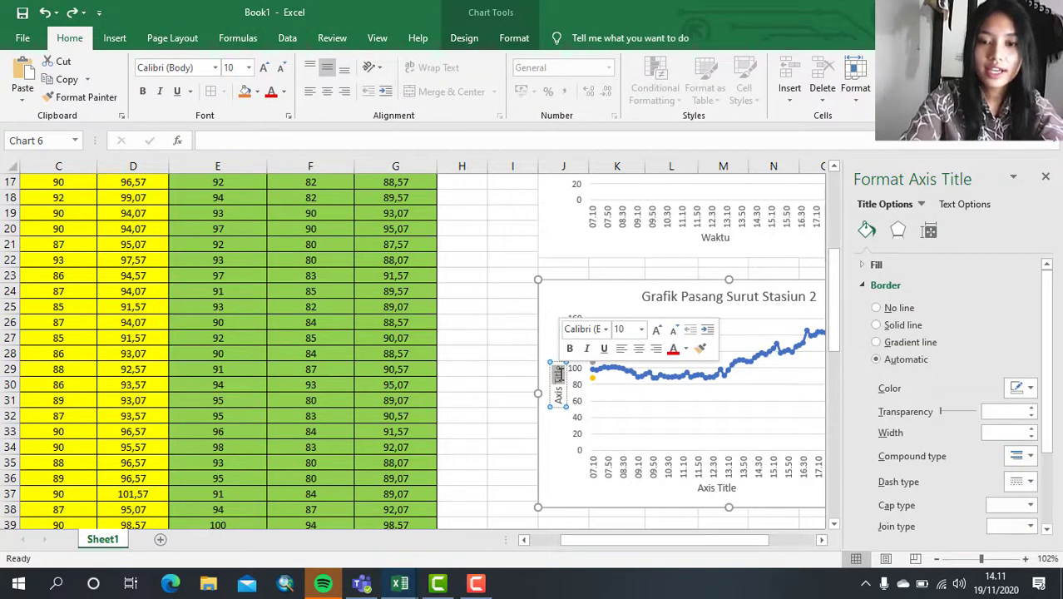
key("Delete")
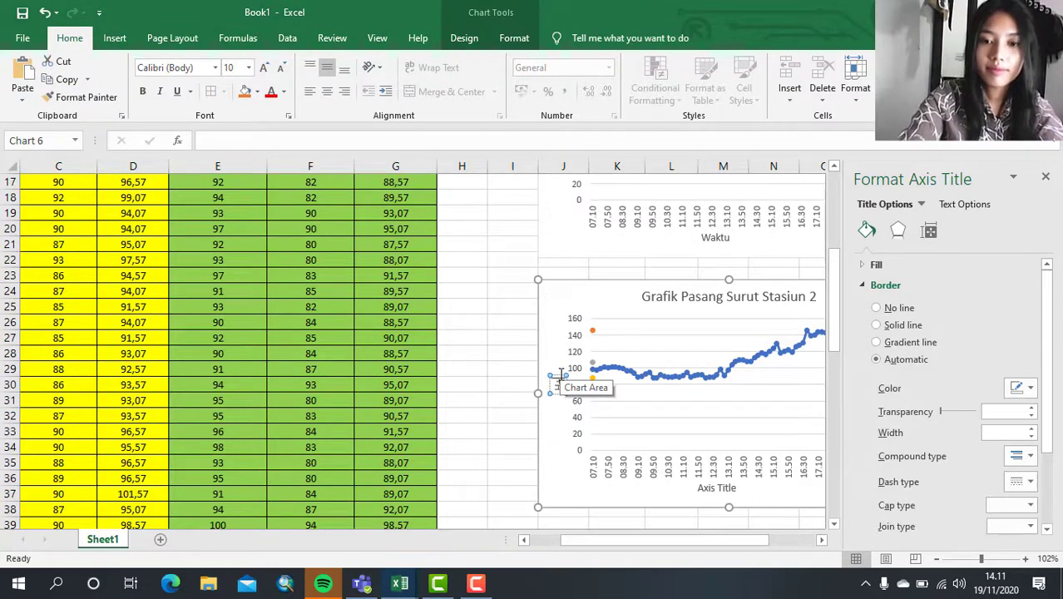
type("H+NIM")
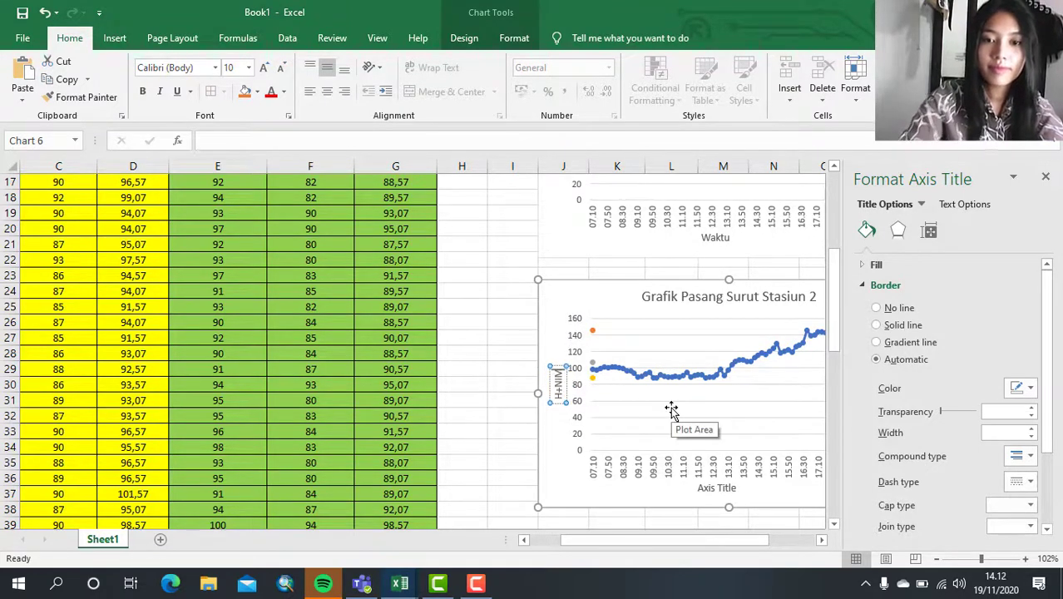
left_click(496, 387)
- Set the horizontal axis title of the Stasiun 2 chart to "Waktu" and close the axis title formatting options
scroll(773, 337, "right", 1)
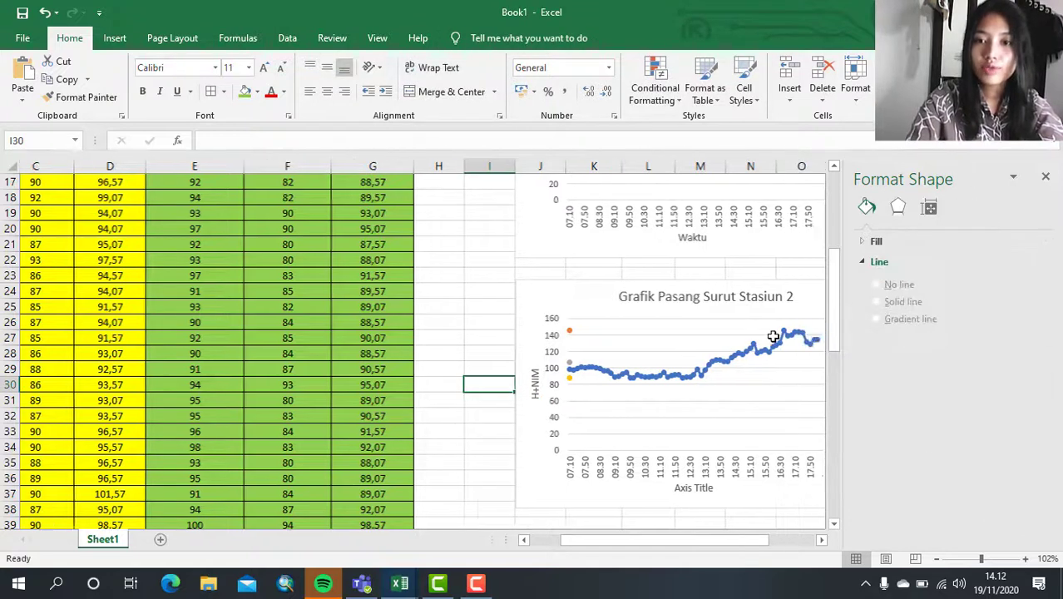
left_click(726, 484)
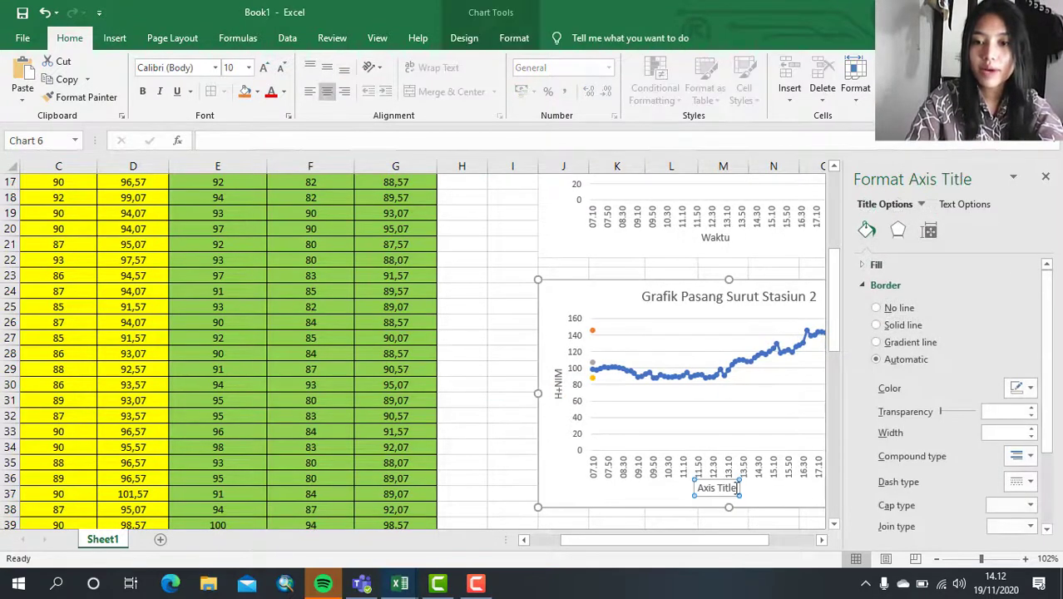
left_click(735, 487)
key("BackSpace")
key("BackSpace")
key("BackSpace")
key("BackSpace")
key("BackSpace")
key("BackSpace")
key("BackSpace")
key("BackSpace")
key("BackSpace")
key("BackSpace")
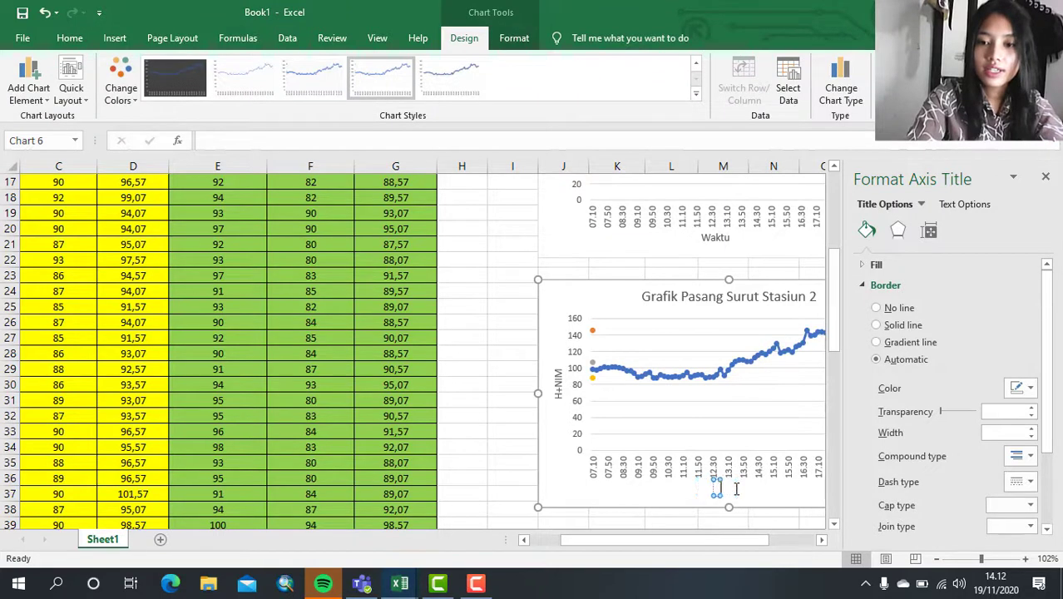
type("Wa")
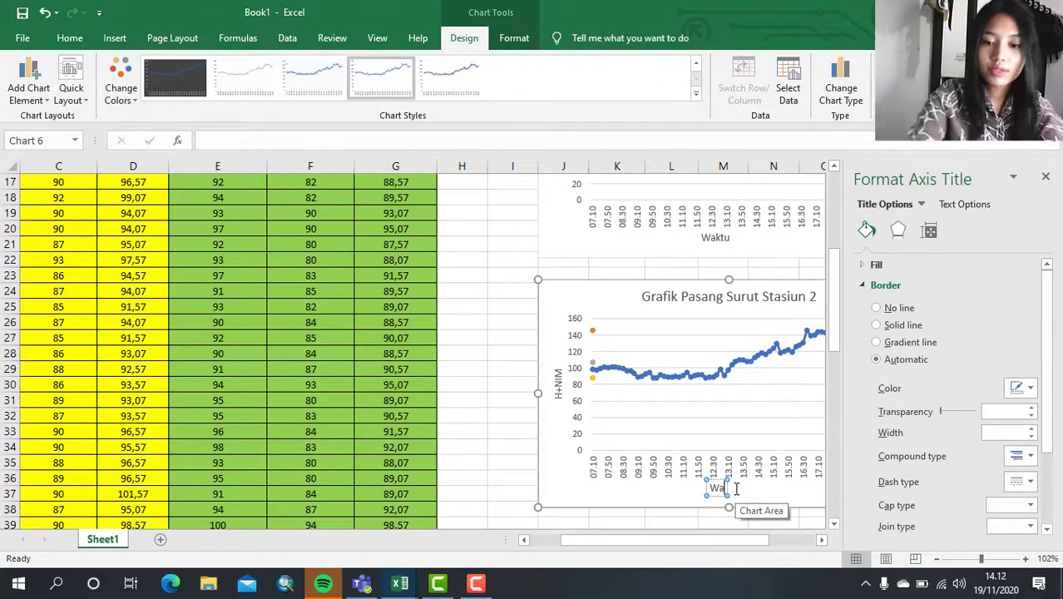
type("ktu")
left_click(513, 384)
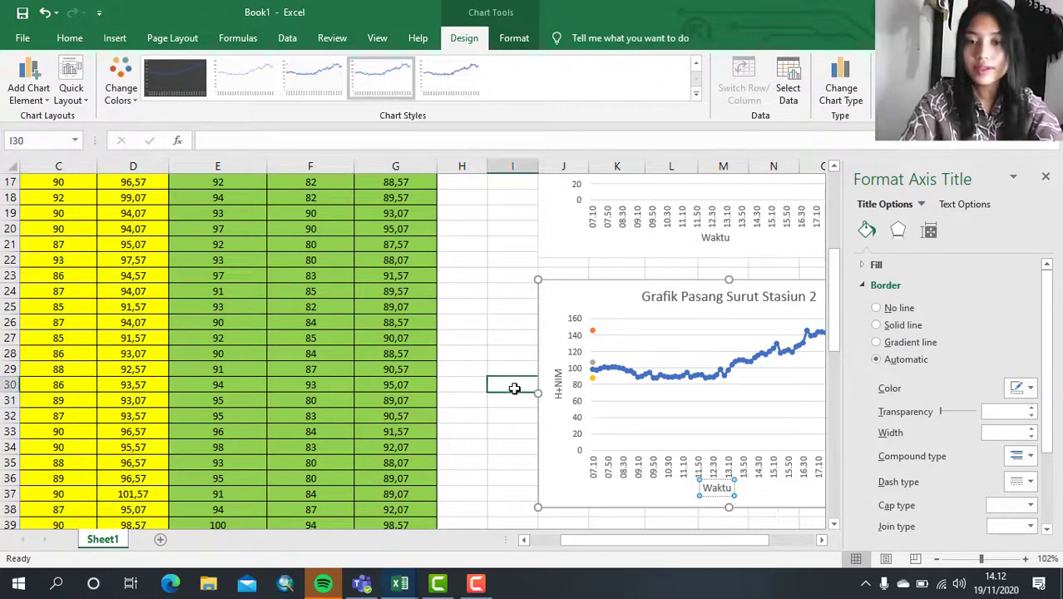
left_click(1045, 177)
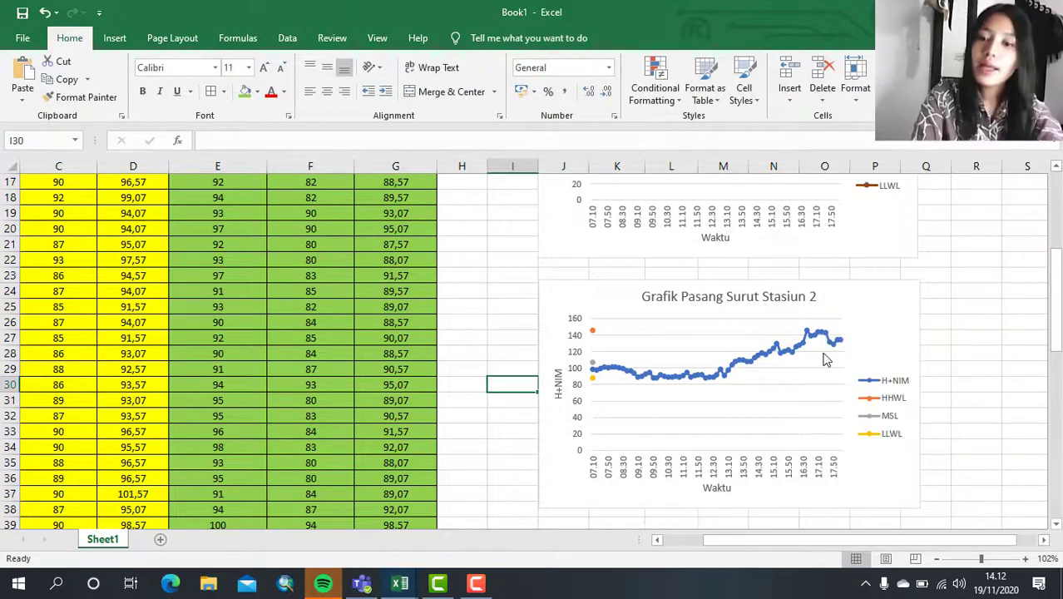
left_click(797, 353)
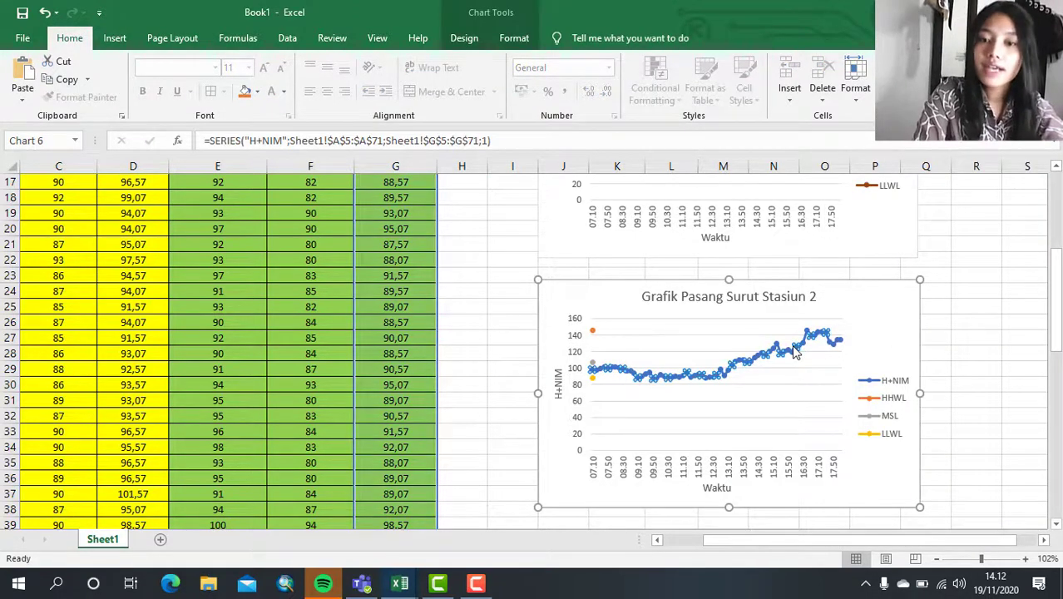
double_click(797, 353)
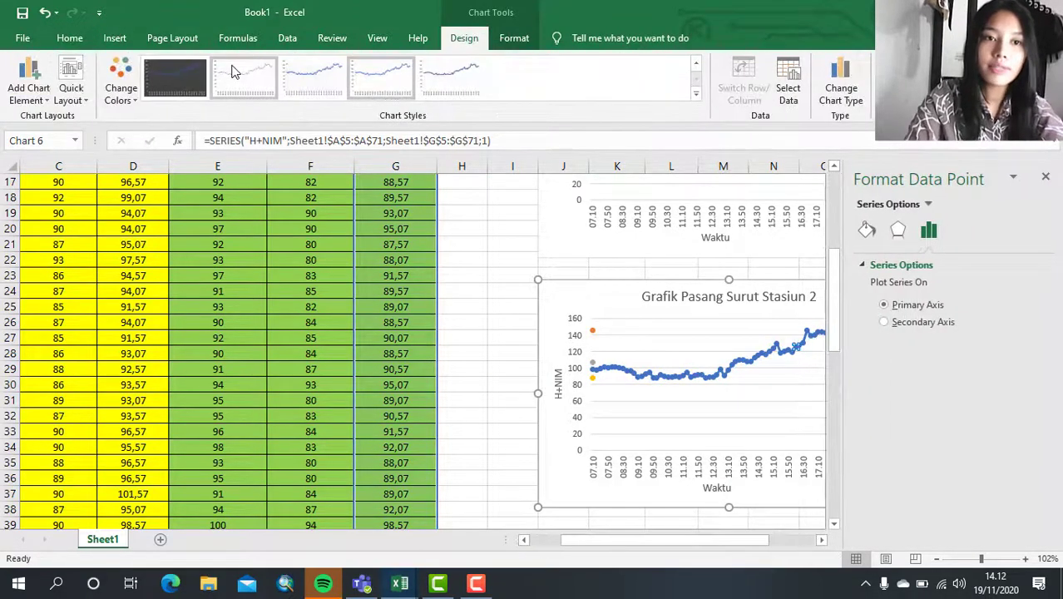
left_click(329, 164)
left_click(670, 375)
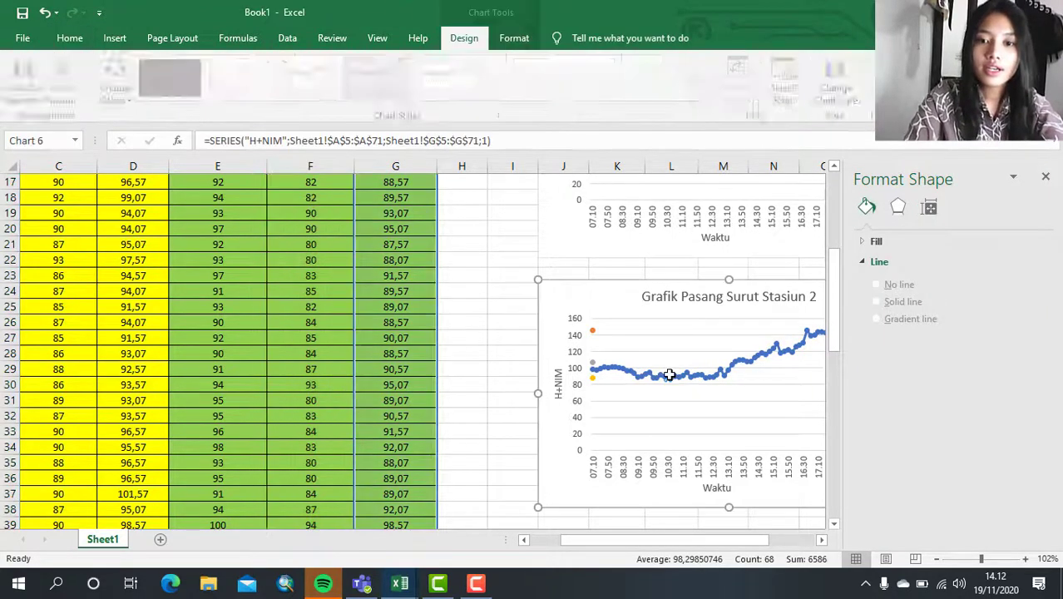
left_click(465, 321)
left_click(706, 373)
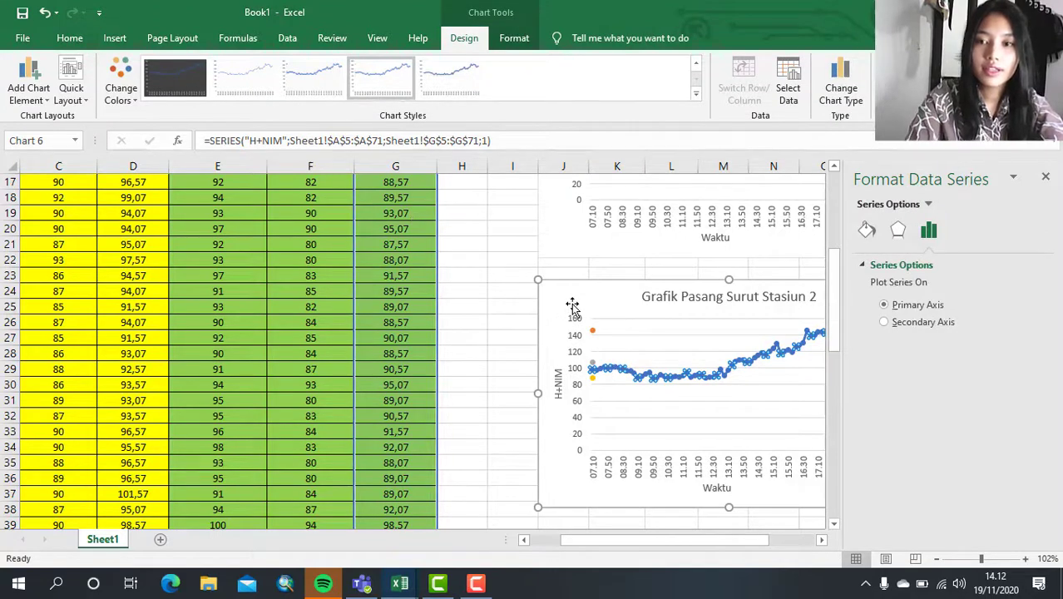
left_click(495, 210)
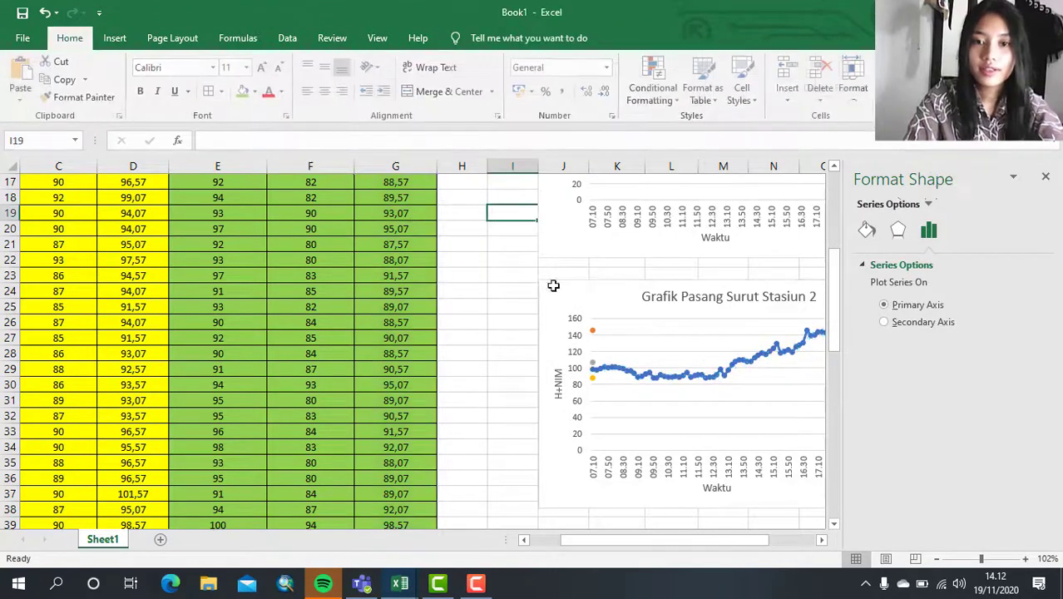
left_click(650, 381)
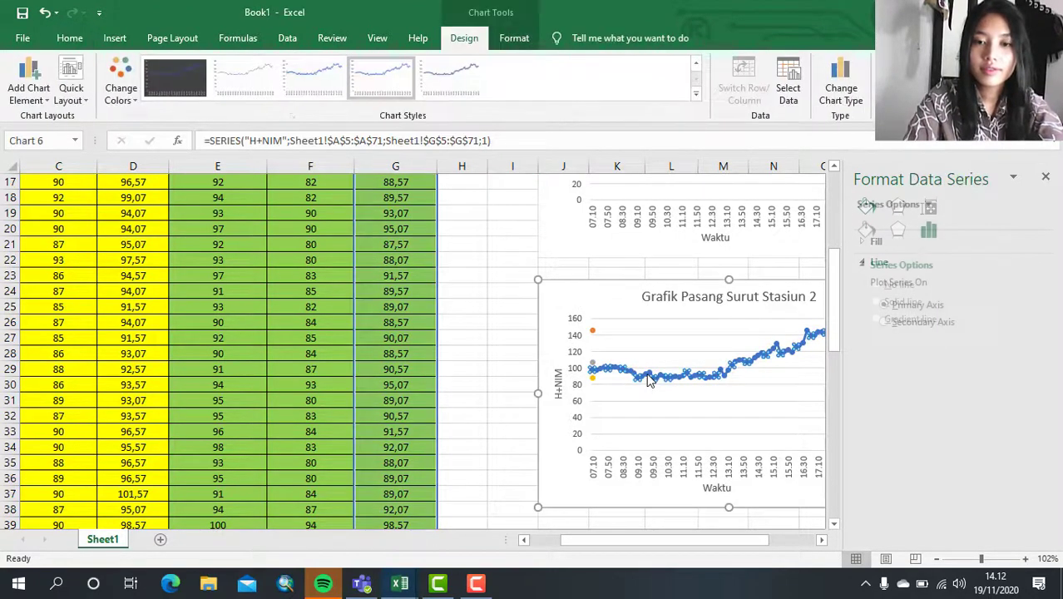
left_click(478, 286)
left_click(645, 293)
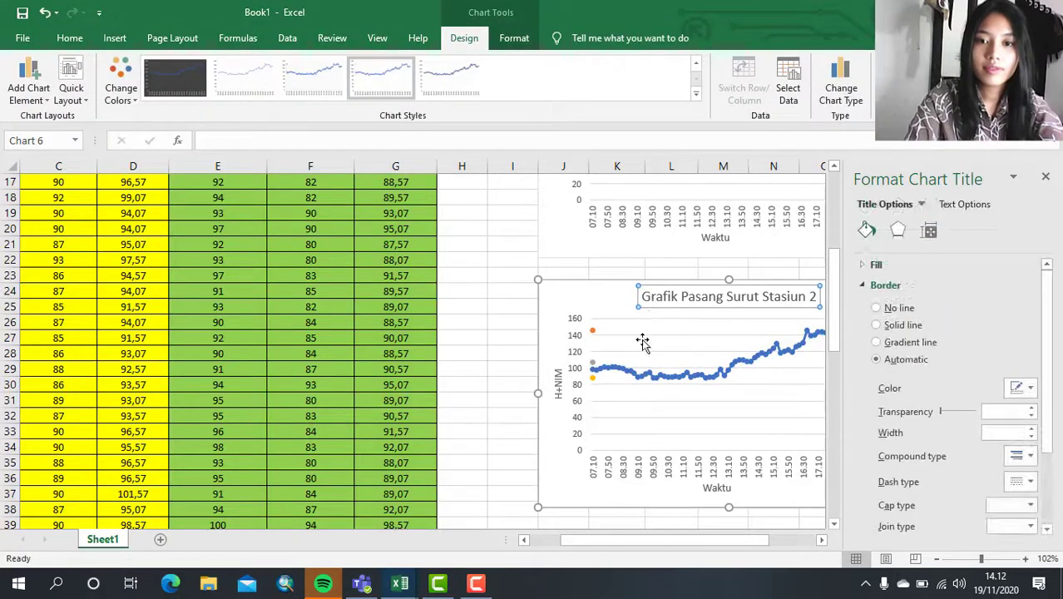
left_click(645, 345)
- Recolour the Stasiun 2 chart with Colorful Palette 3 and close the formatting options
left_click(648, 381)
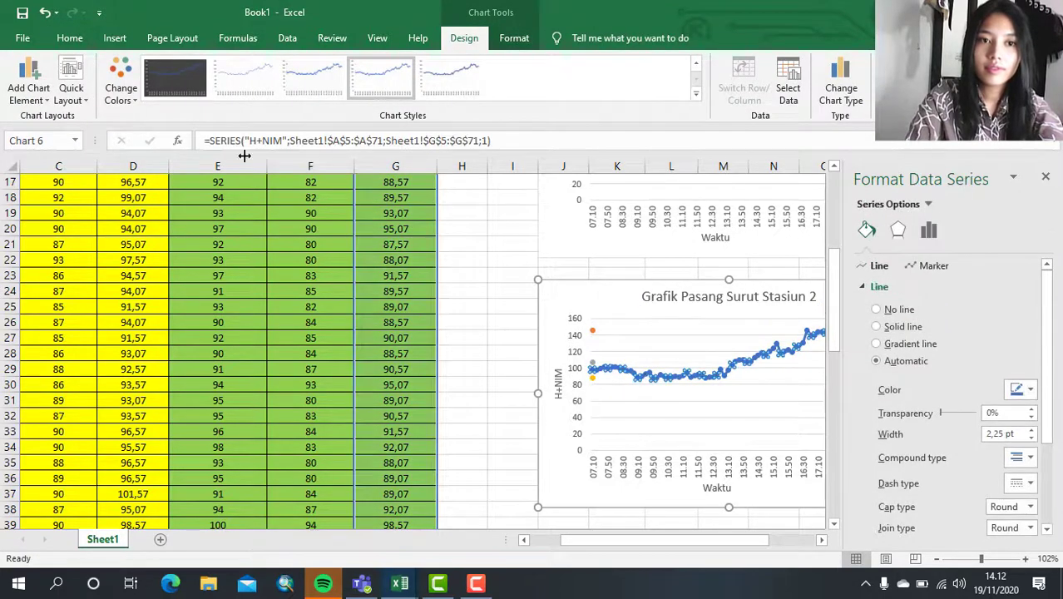
left_click(133, 91)
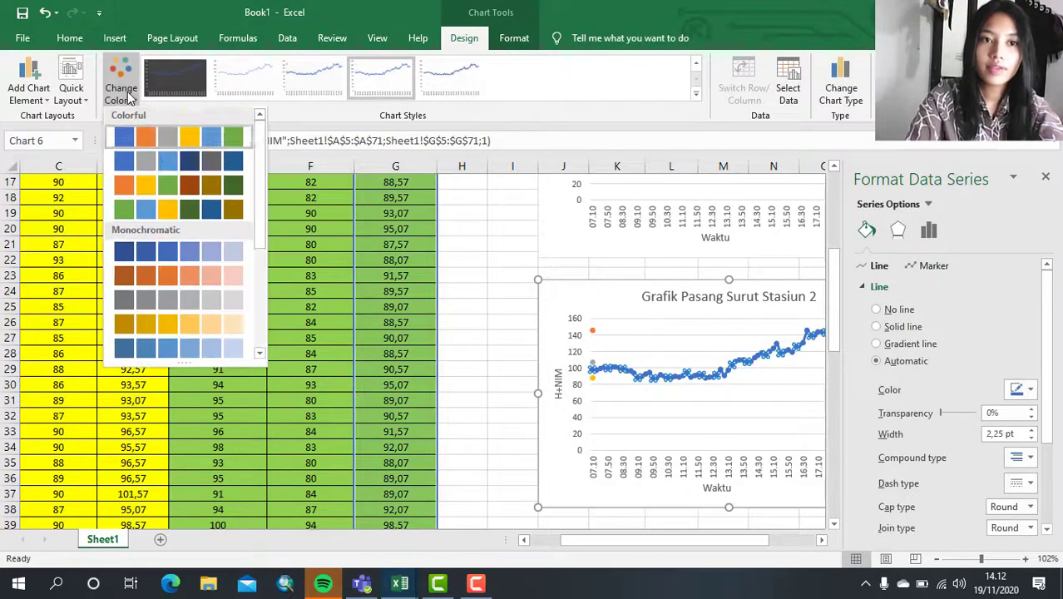
left_click(164, 191)
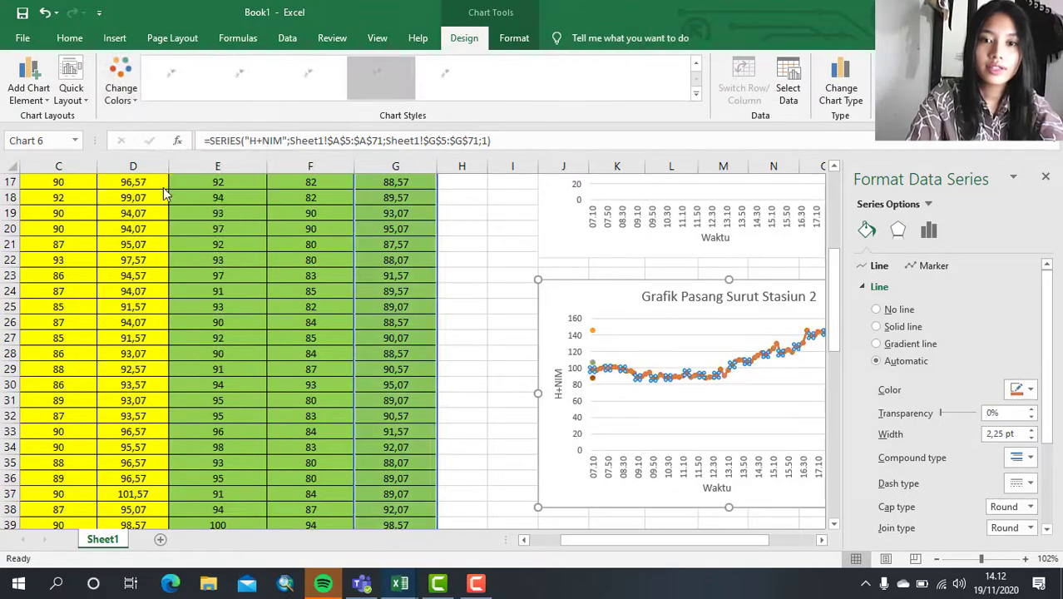
left_click(132, 87)
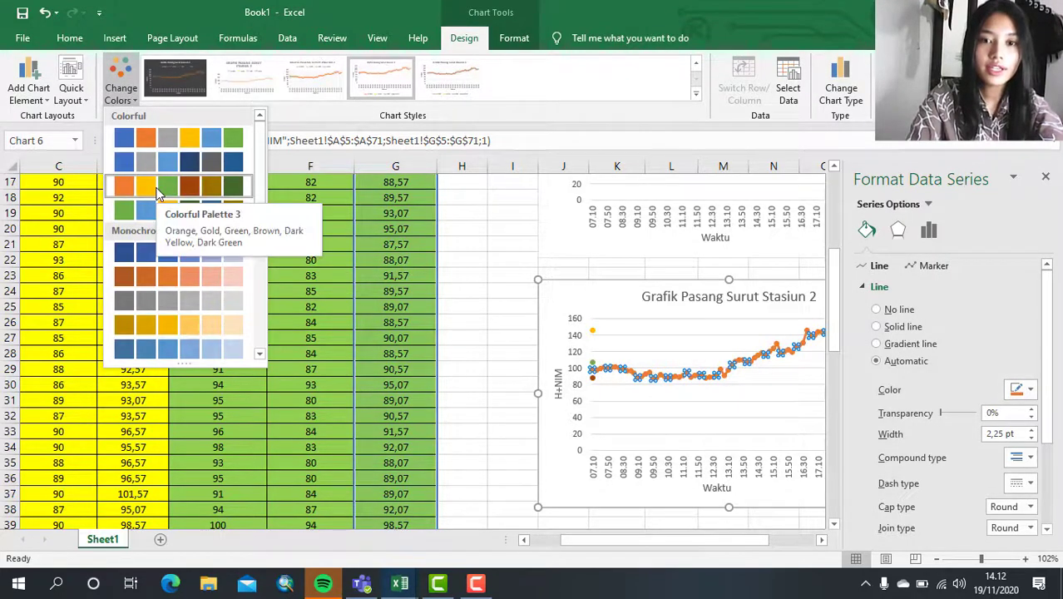
left_click(158, 193)
left_click(500, 252)
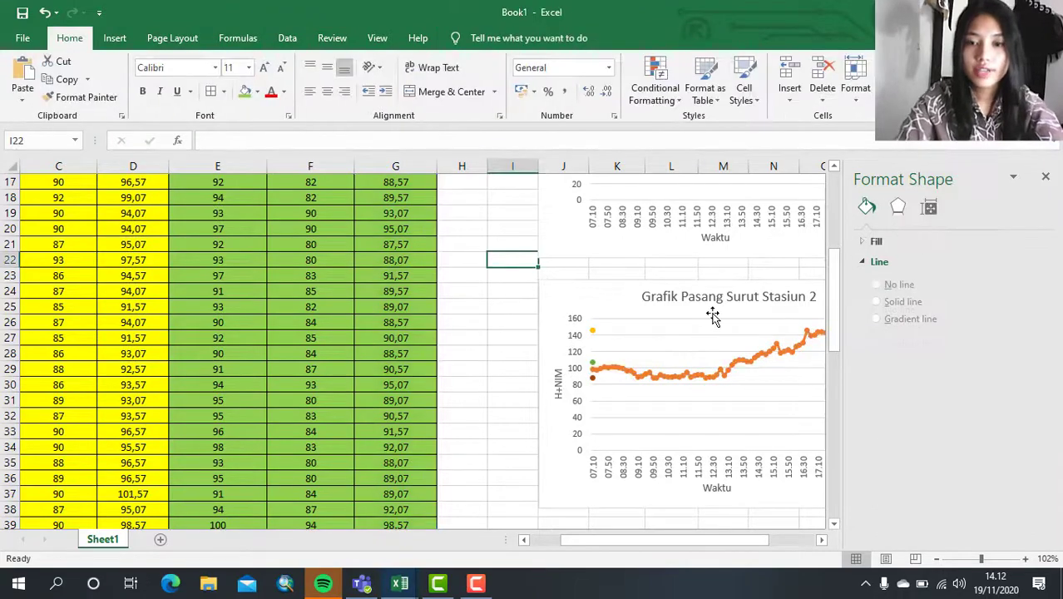
scroll(711, 315, "up", 2)
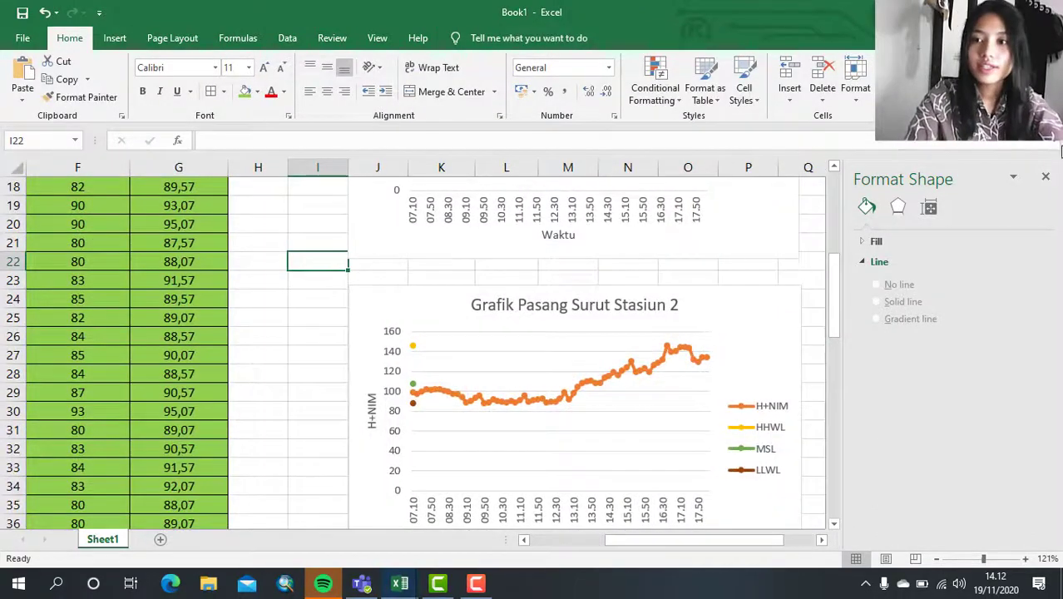
left_click(1046, 176)
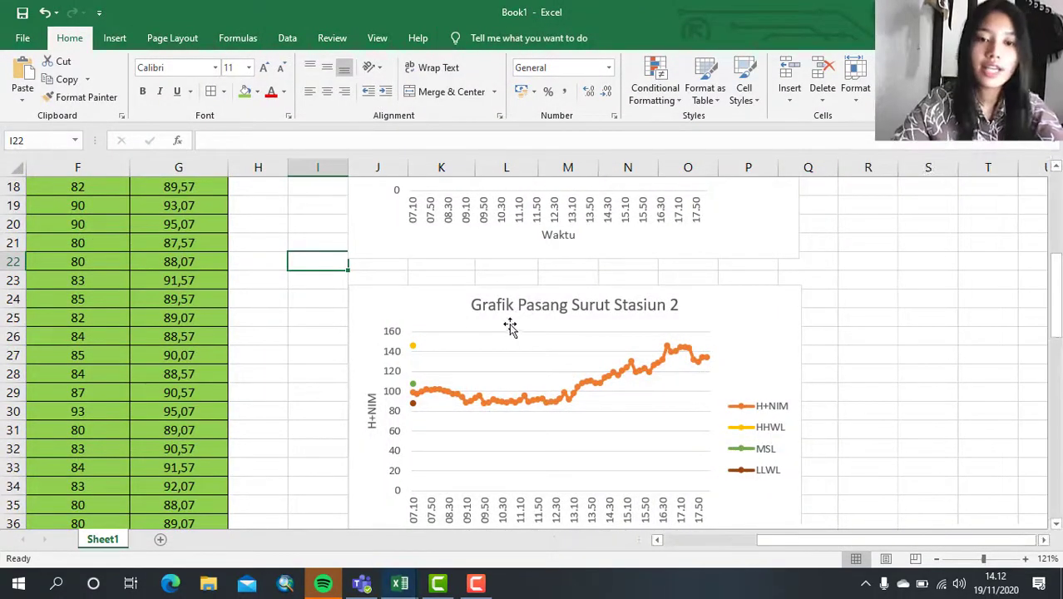
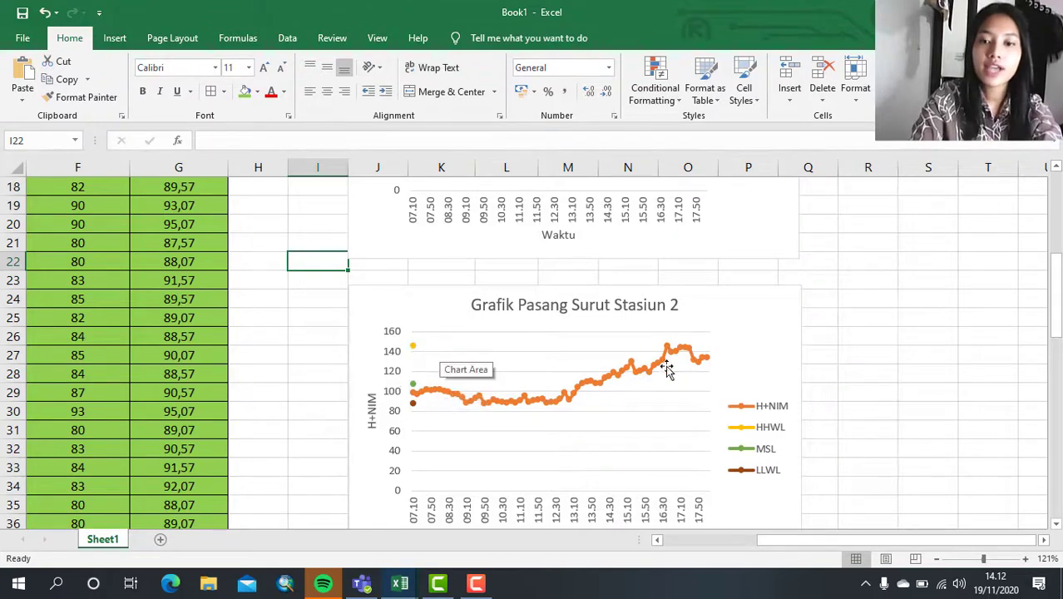
left_click(116, 39)
left_click(185, 88)
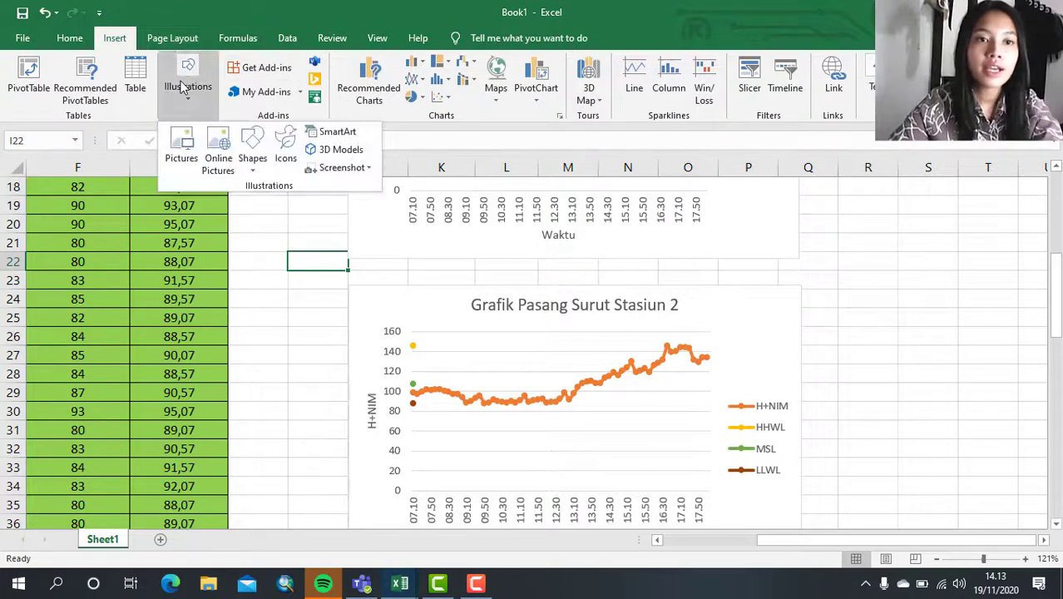
left_click(254, 141)
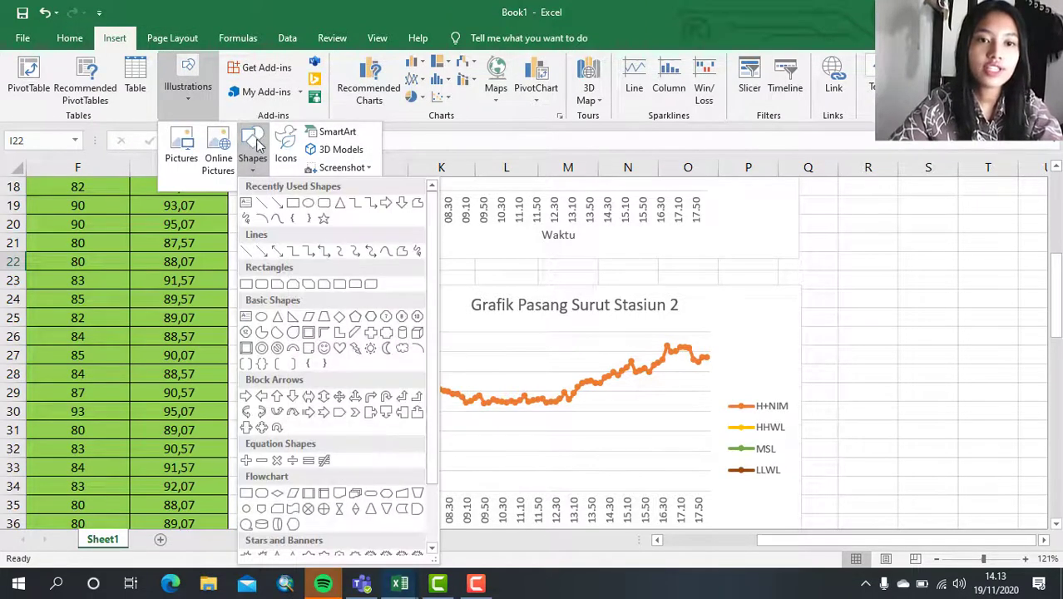
left_click(263, 204)
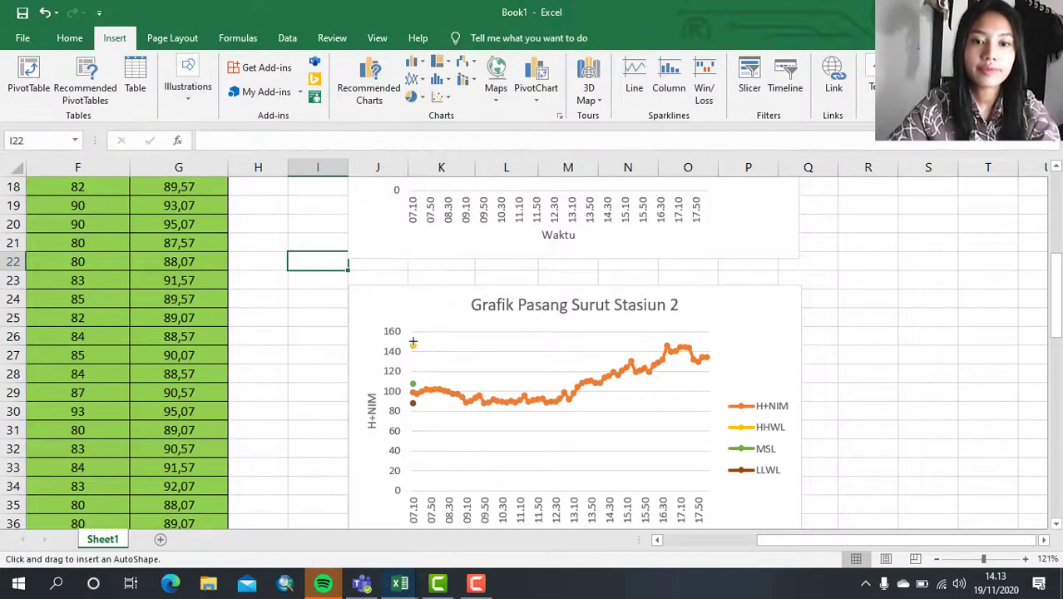
mouse_move(411, 343)
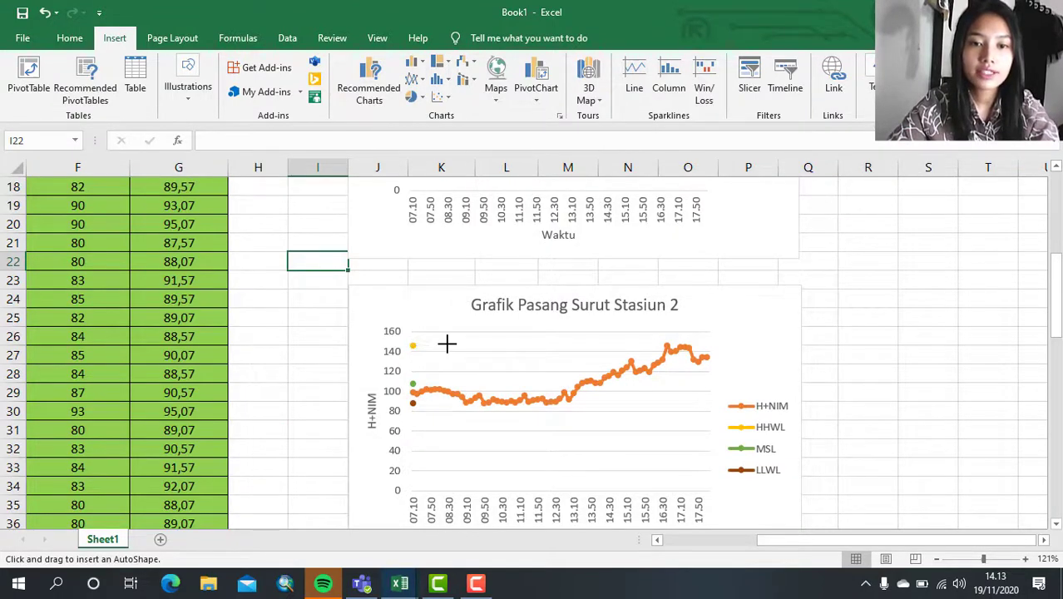
left_click_drag(447, 344, 707, 339)
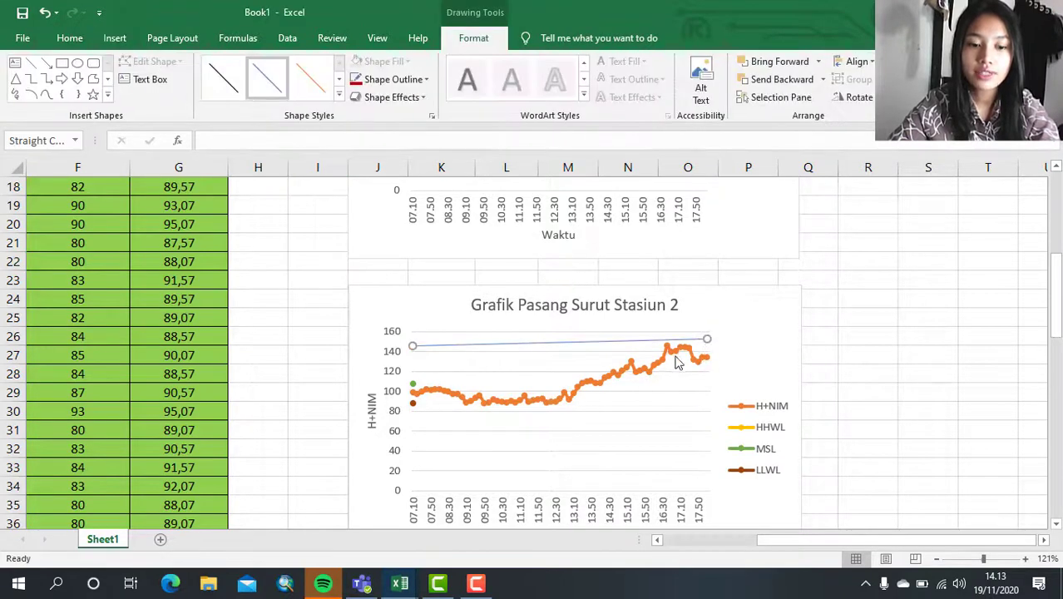
key("ctrl+z")
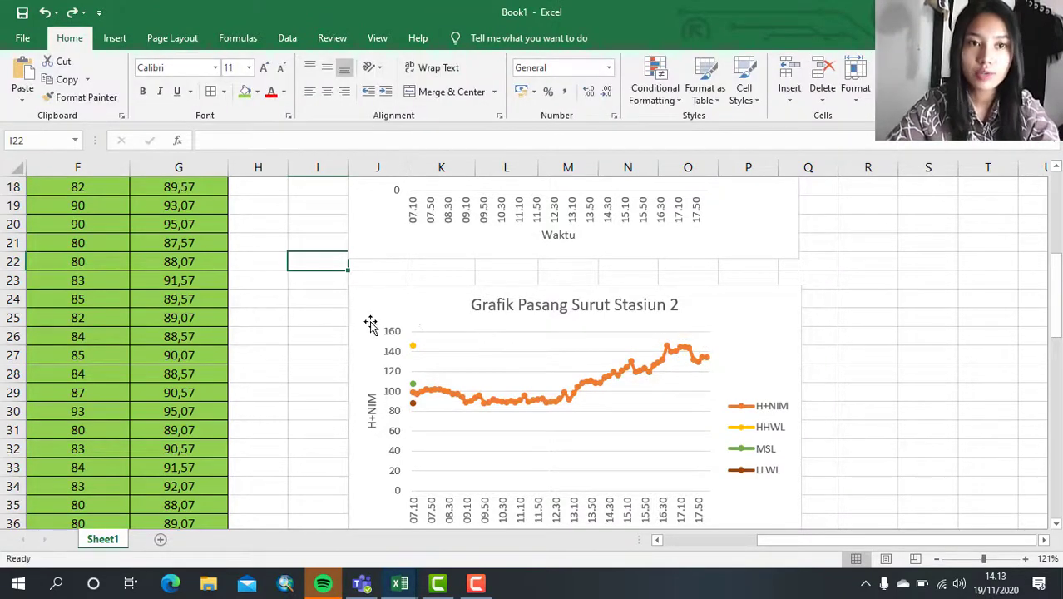
- Draw a straight horizontal line across the Stasiun 2 chart's plot area, starting at the HHWL point
left_click(114, 38)
left_click(186, 87)
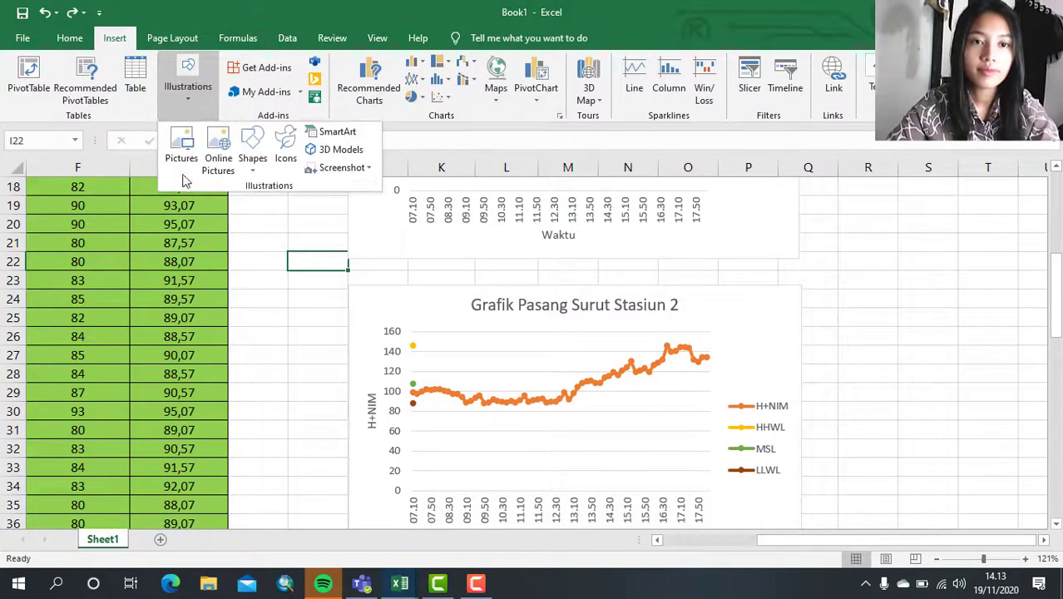
left_click(264, 166)
left_click(261, 204)
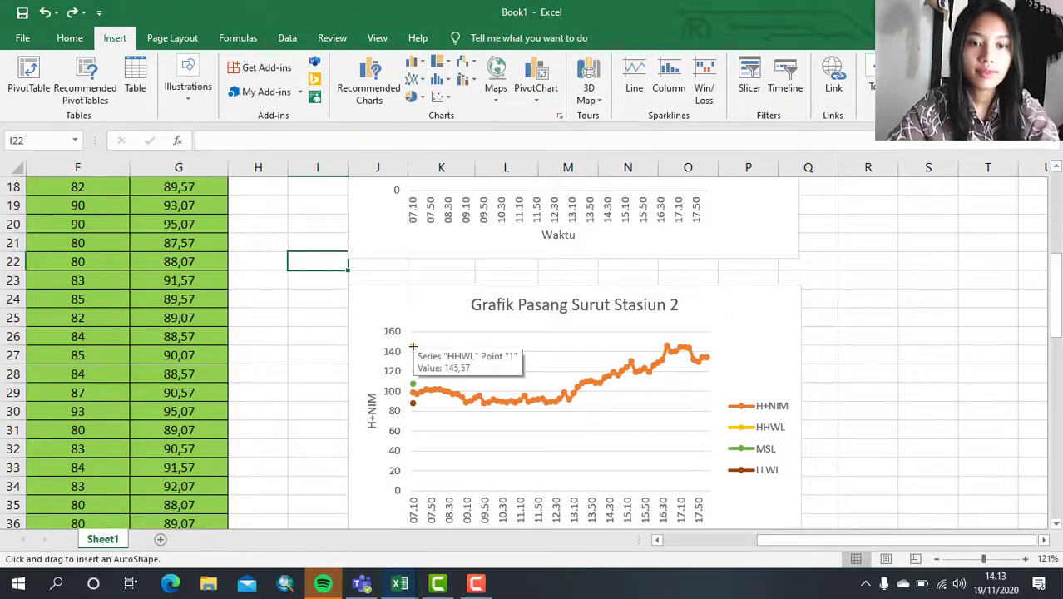
left_click_drag(412, 346, 709, 346)
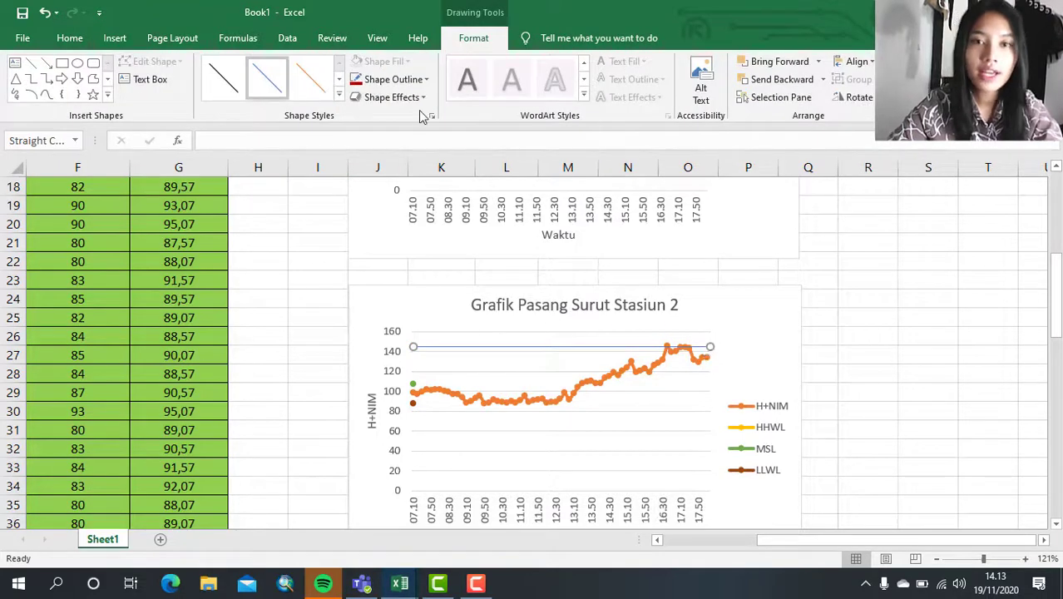
- Format the HHWL line on the Stasiun 2 chart with a 1 pt outline in the standard orange colour
left_click(391, 79)
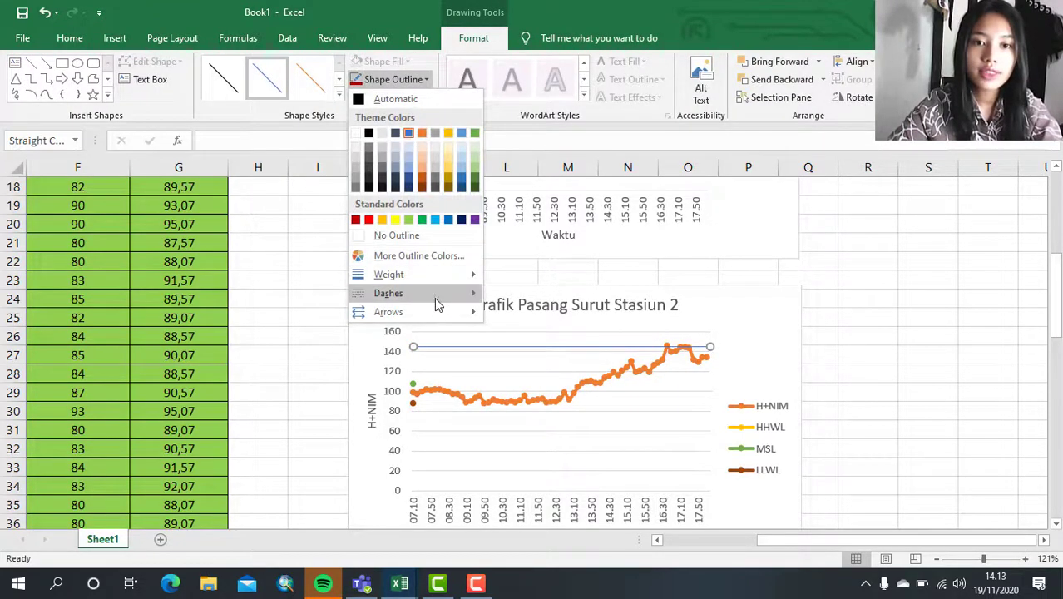
mouse_move(459, 275)
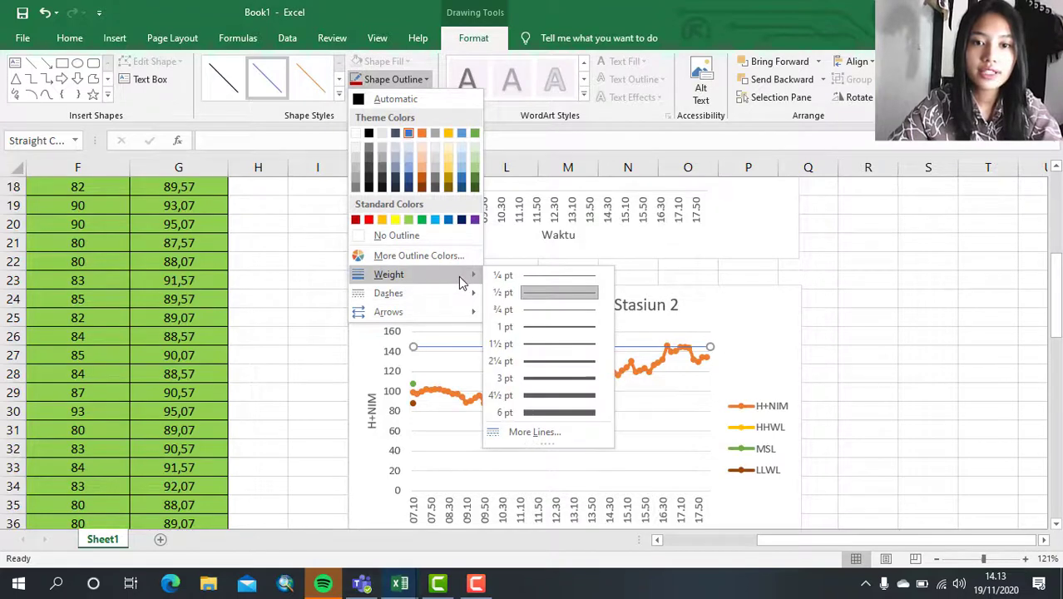
left_click(546, 326)
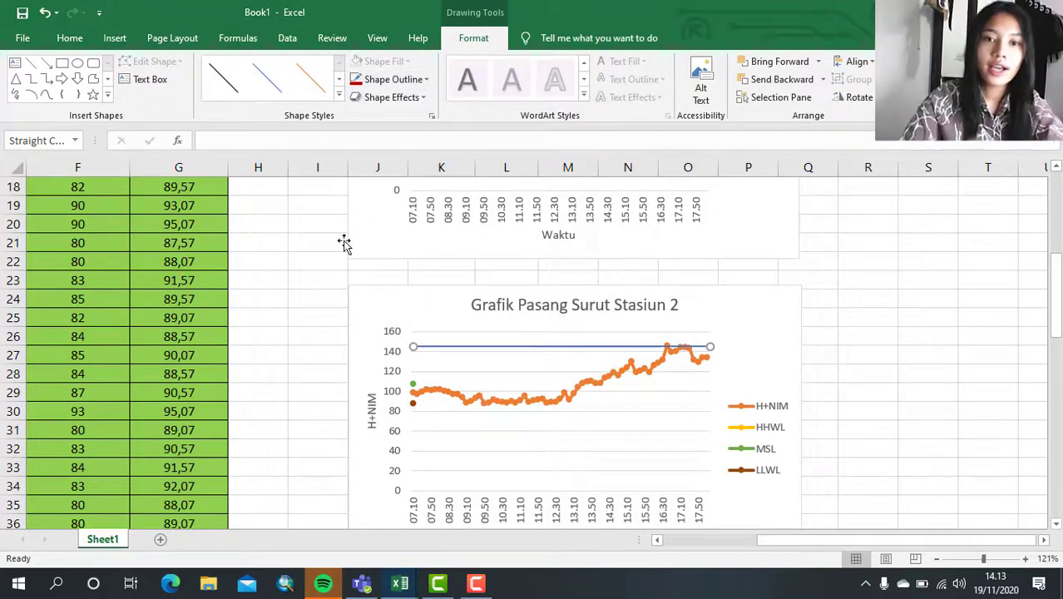
left_click(388, 79)
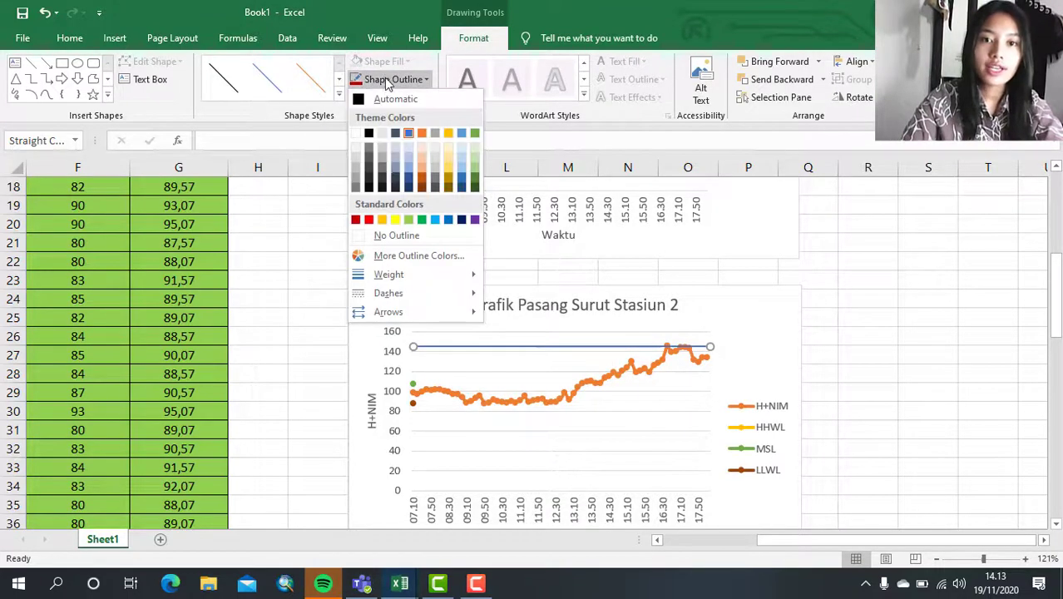
left_click(381, 219)
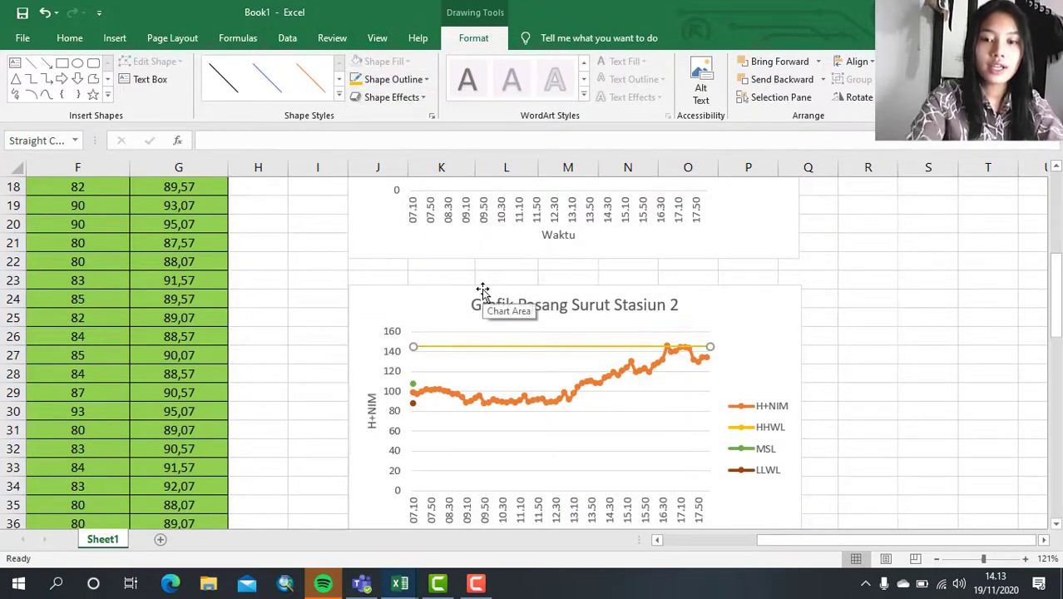
- Duplicate the HHWL line twice and make one copy a light green horizontal line starting at the MSL point
key("ctrl+d")
key("ctrl+d")
left_click_drag(476, 363, 464, 382)
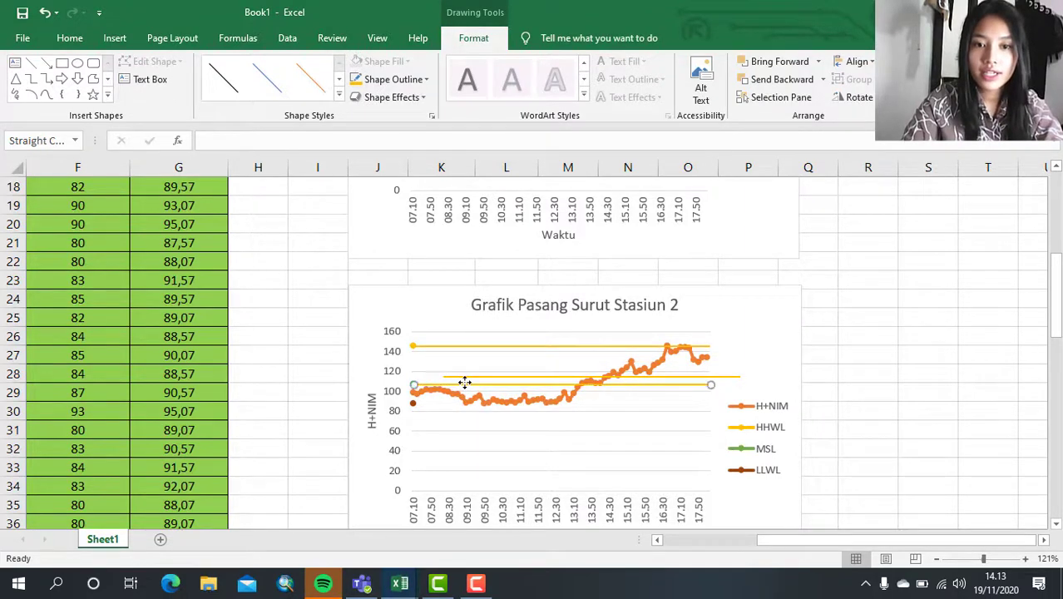
left_click(409, 79)
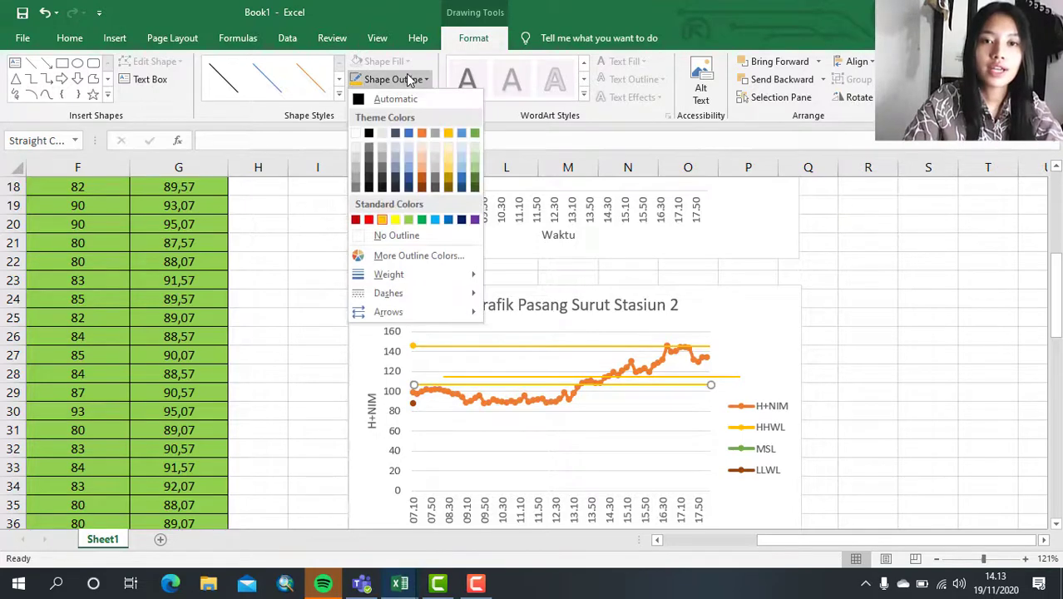
left_click(410, 220)
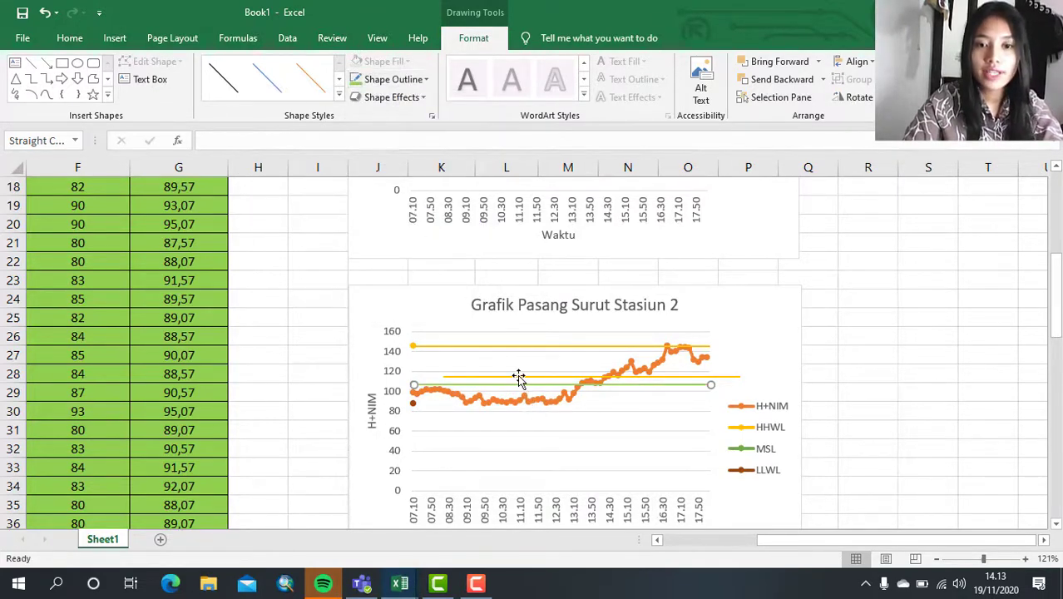
- Move the remaining line copy to the LLWL point, colour it dark red, and deselect it
mouse_move(518, 379)
left_mouse_down()
mouse_move(527, 374)
mouse_move(510, 416)
mouse_move(490, 402)
left_mouse_up()
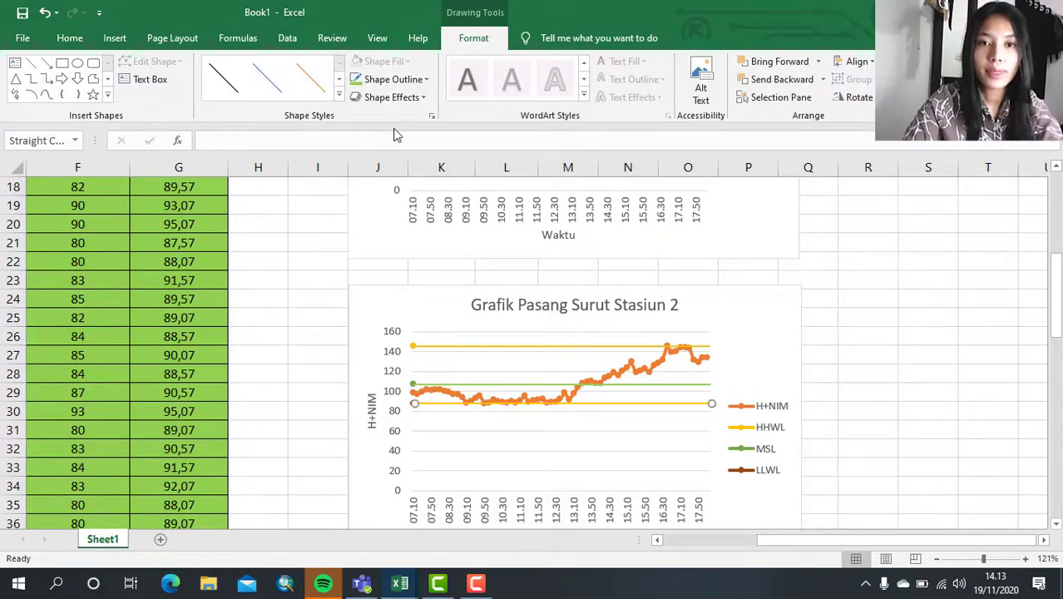
left_click(395, 80)
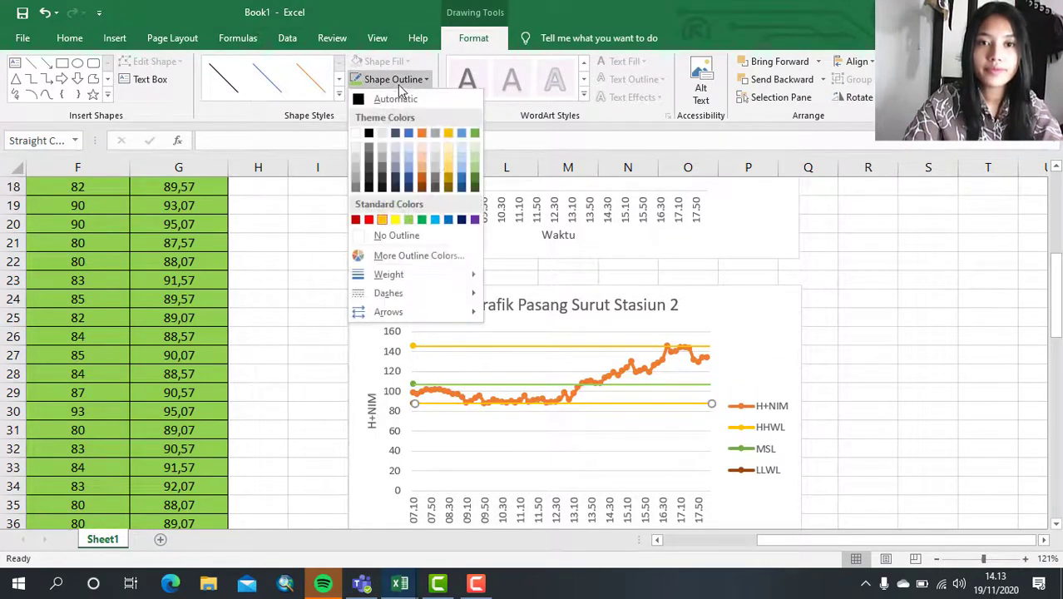
left_click(355, 219)
left_click(318, 276)
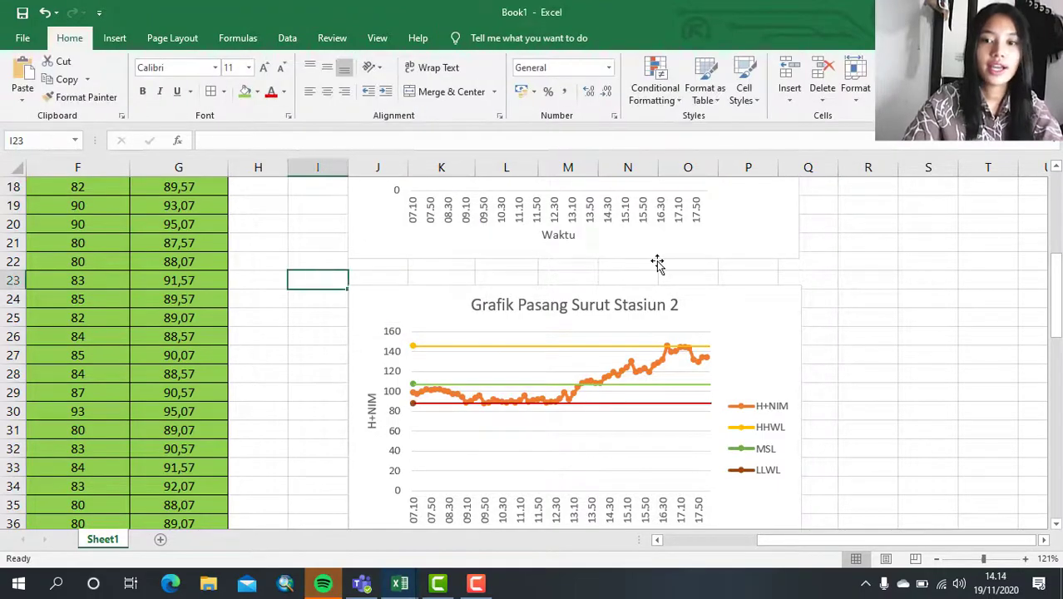
- Review the tide data table, the MSL rows beneath it, the HHWL and LLWL table, and both station charts
scroll(660, 265, "down", 4)
scroll(360, 285, "up", 5)
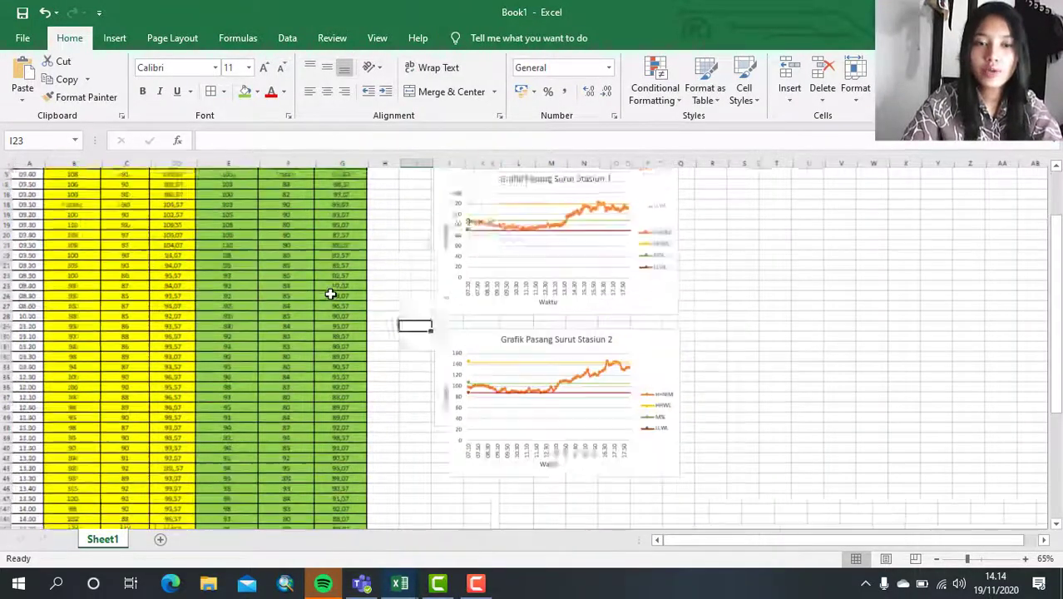
left_click(751, 237)
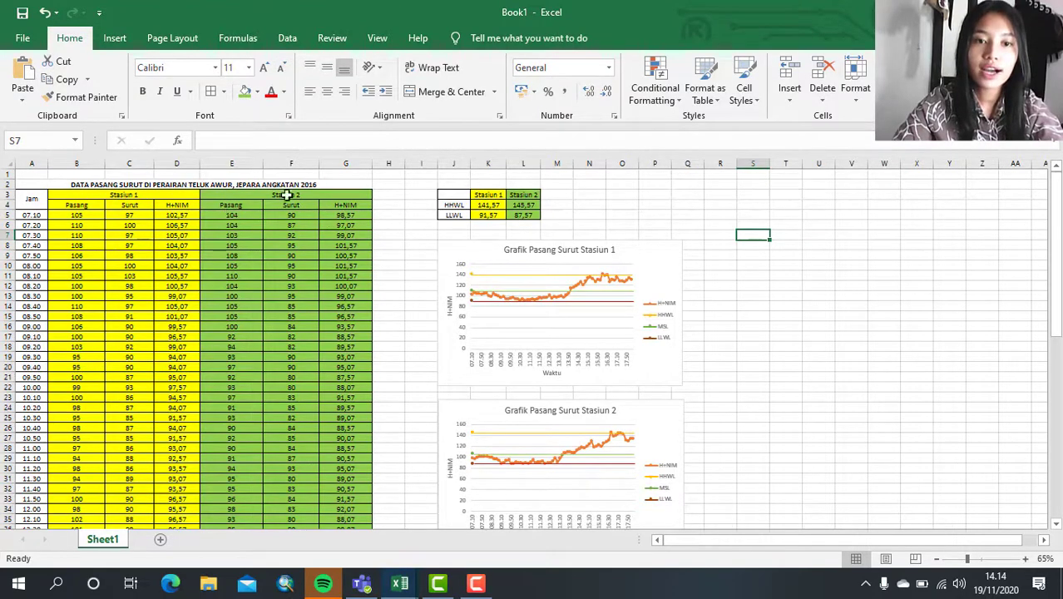
left_click(171, 206)
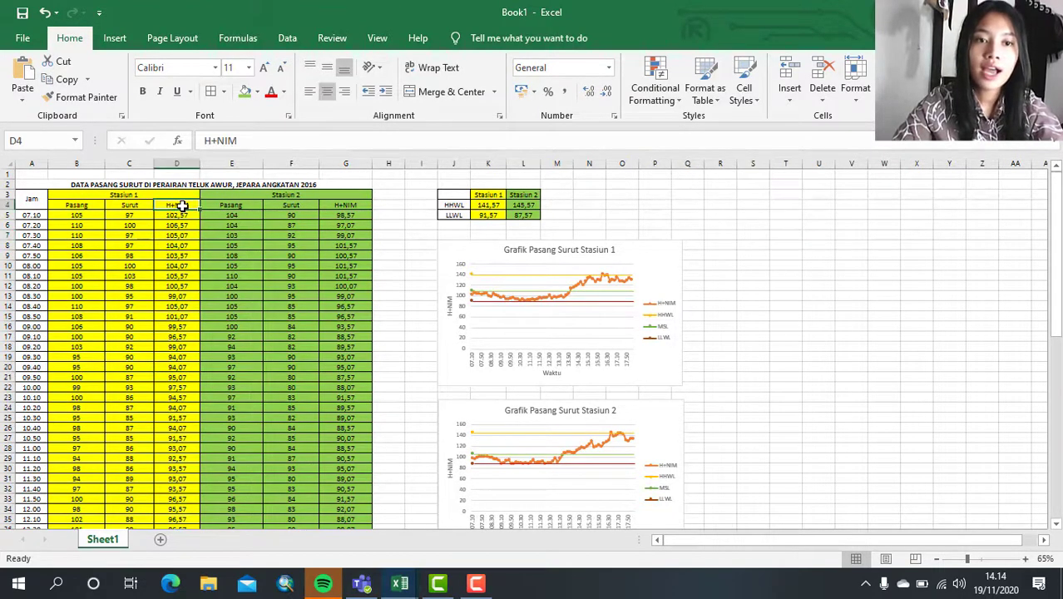
scroll(233, 320, "down", 7)
scroll(234, 320, "down", 8)
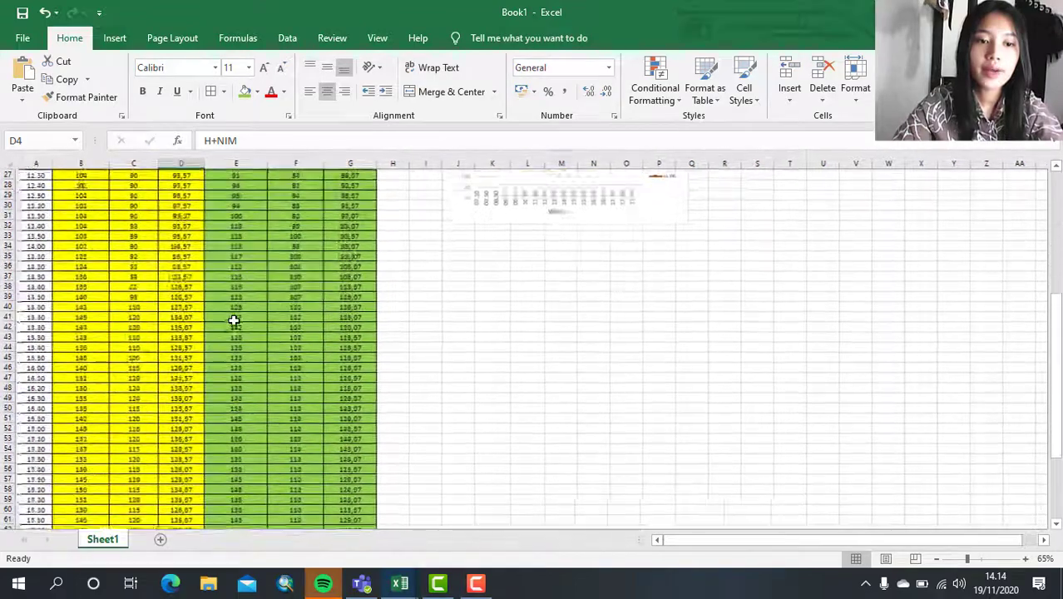
scroll(176, 341, "up", 3)
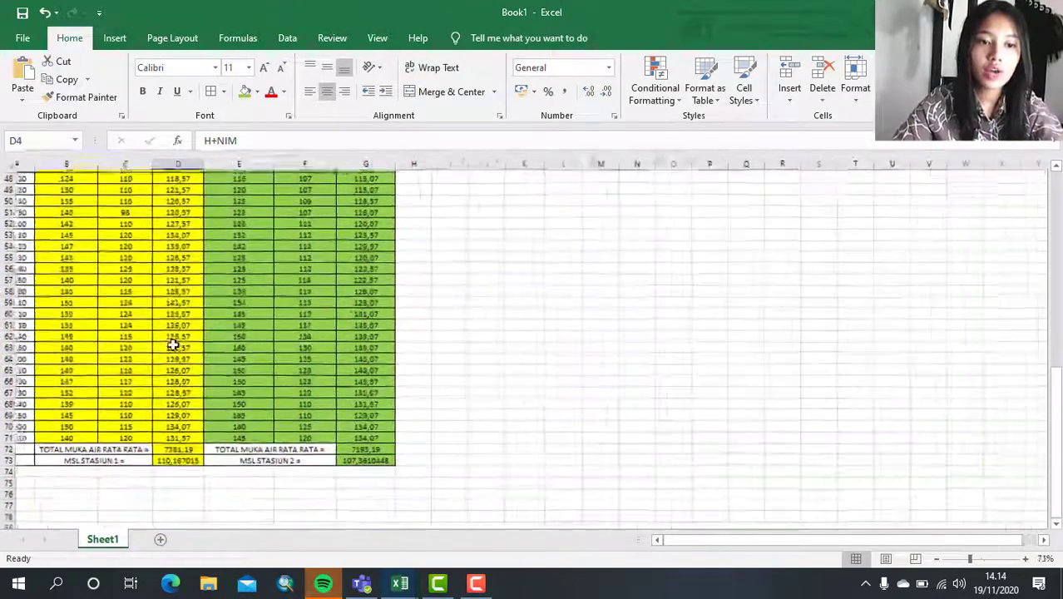
scroll(365, 400, "up", 15)
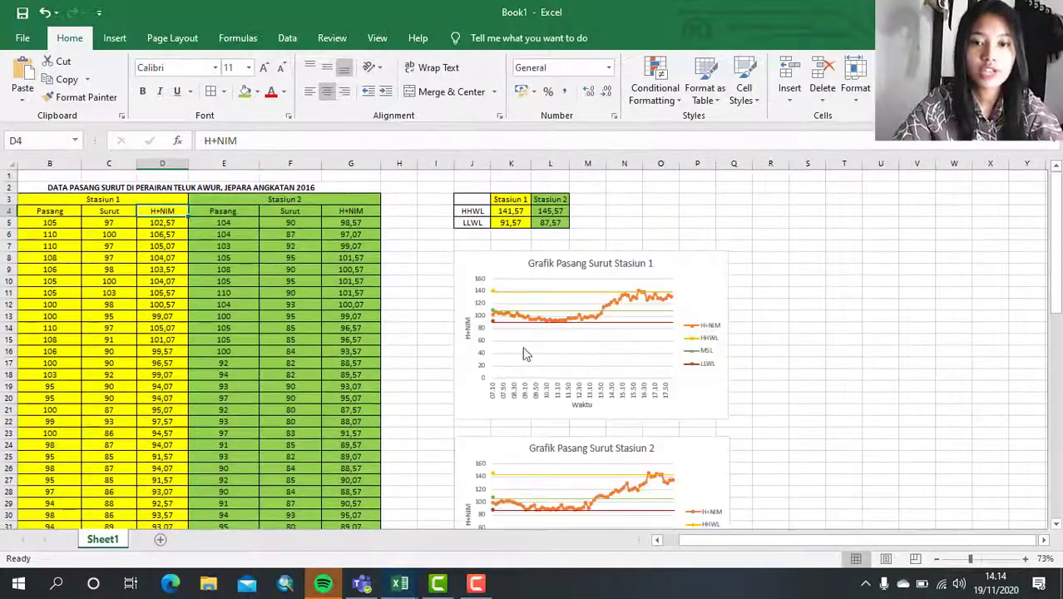
scroll(396, 229, "right", 1)
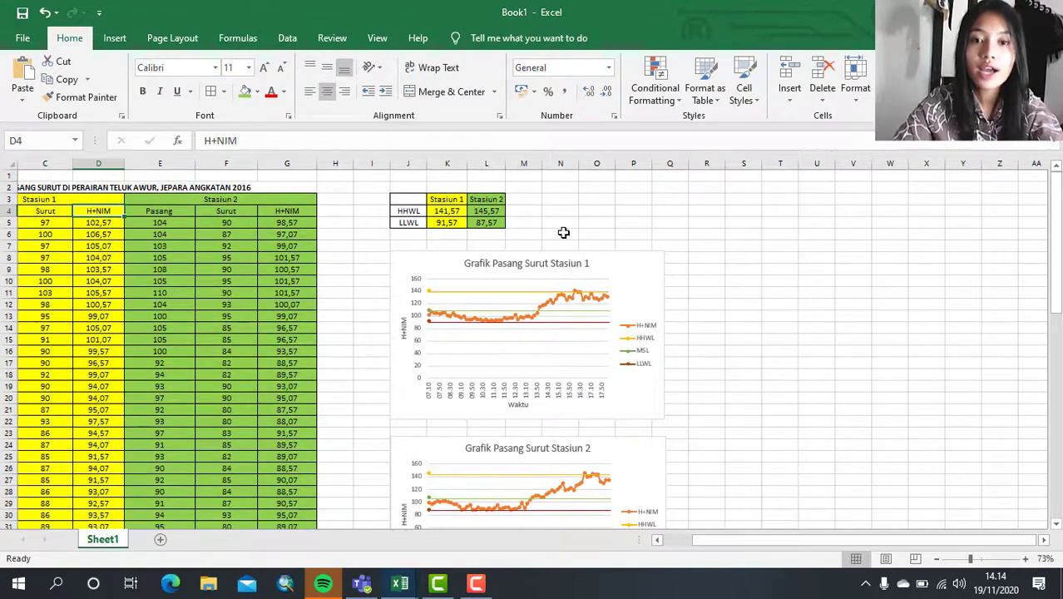
scroll(564, 233, "up", 1)
scroll(612, 309, "down", 1)
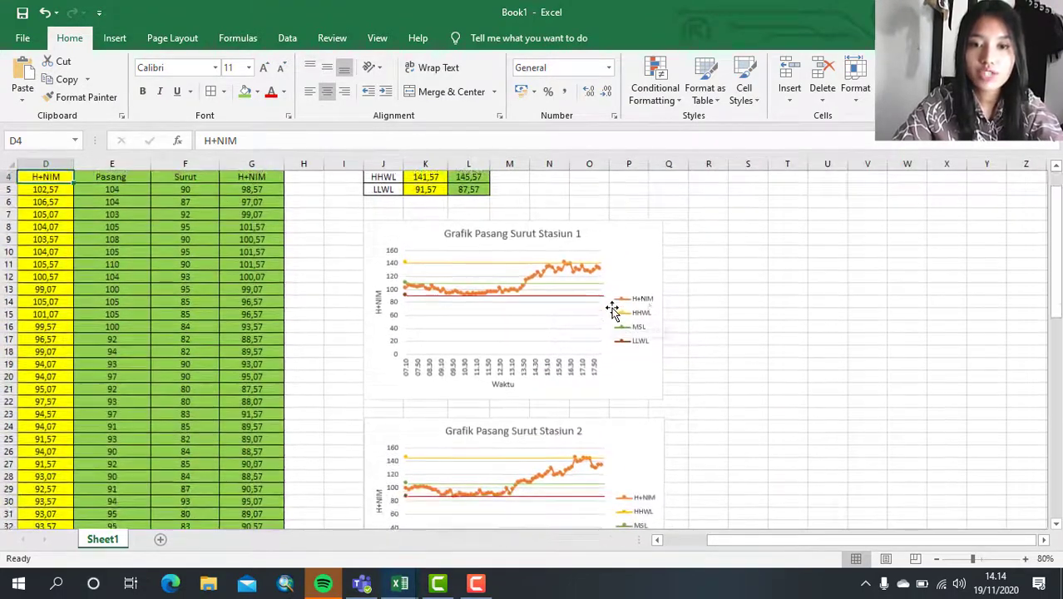
scroll(694, 302, "down", 3)
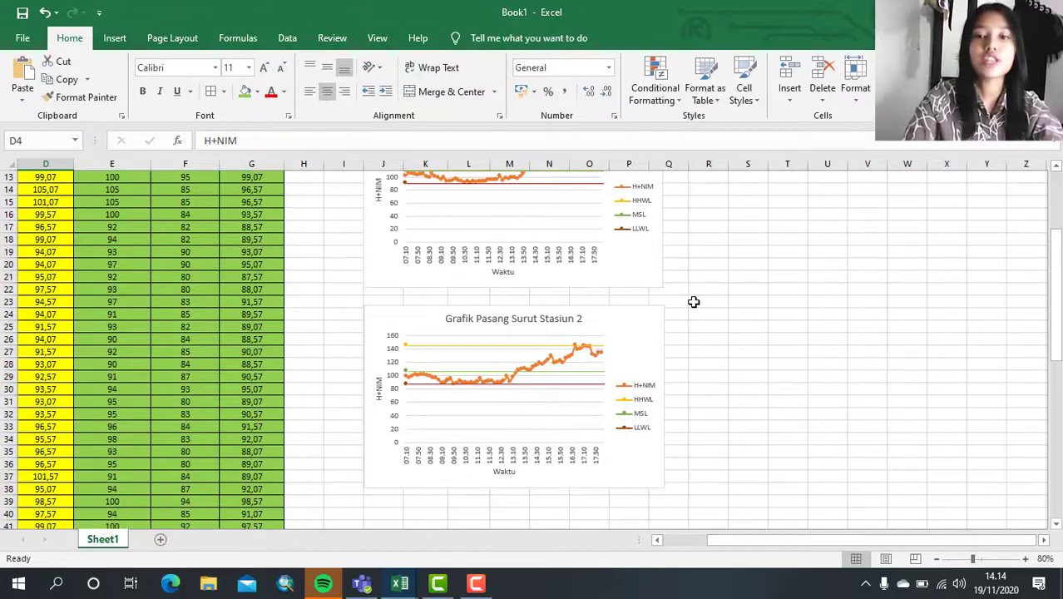
scroll(694, 301, "down", 4)
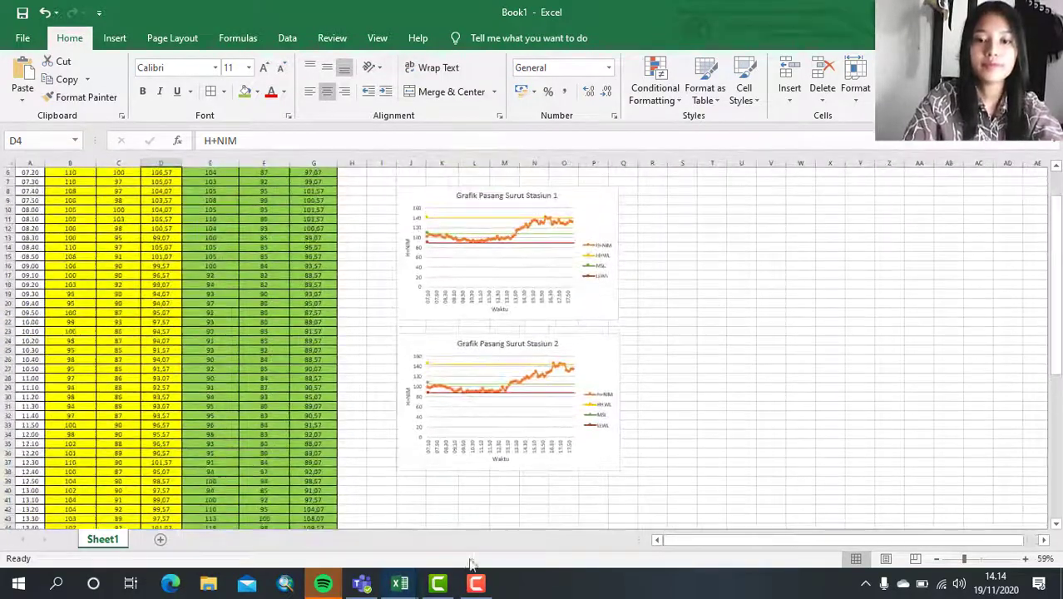